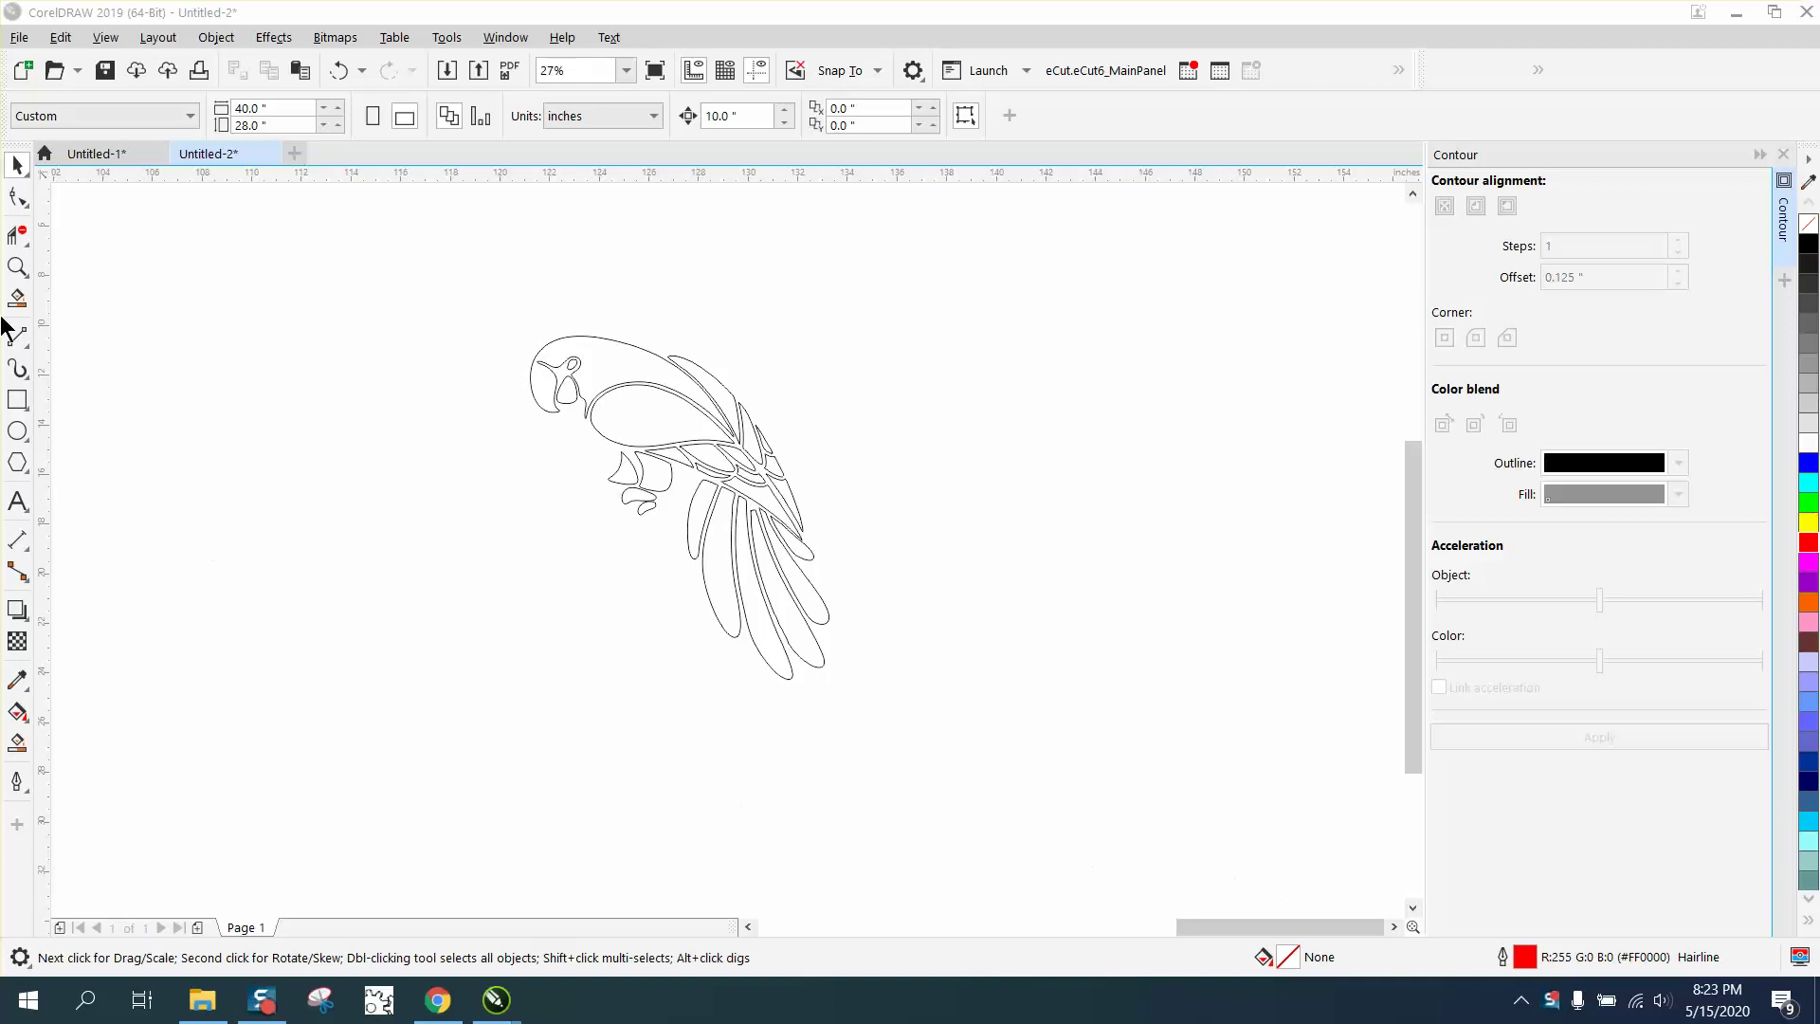
# - Smooth the small pointed leaf curve on the parrot's back feathers with the Smooth brush
pyautogui.click(17, 267)
pyautogui.moveTo(502, 312)
pyautogui.mouseDown()
pyautogui.moveTo(823, 618)
pyautogui.moveTo(992, 723)
pyautogui.mouseUp()
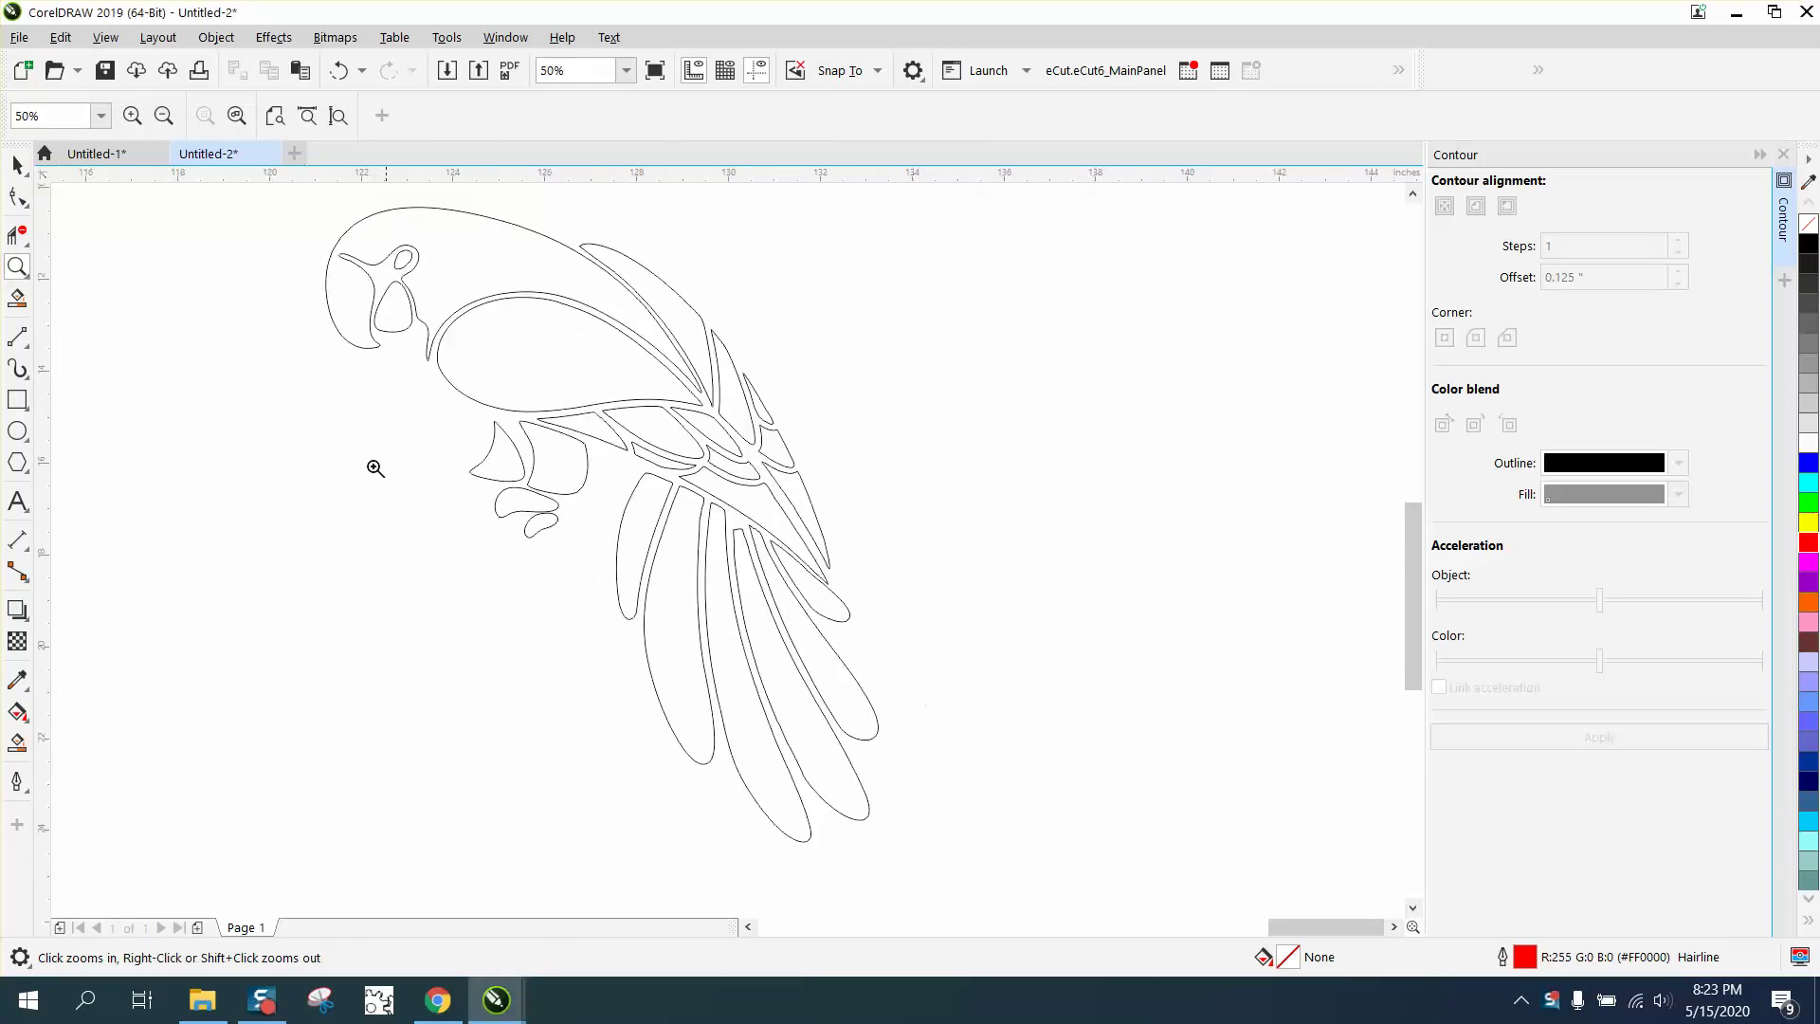
pyautogui.moveTo(615, 278); pyautogui.dragTo(894, 501)
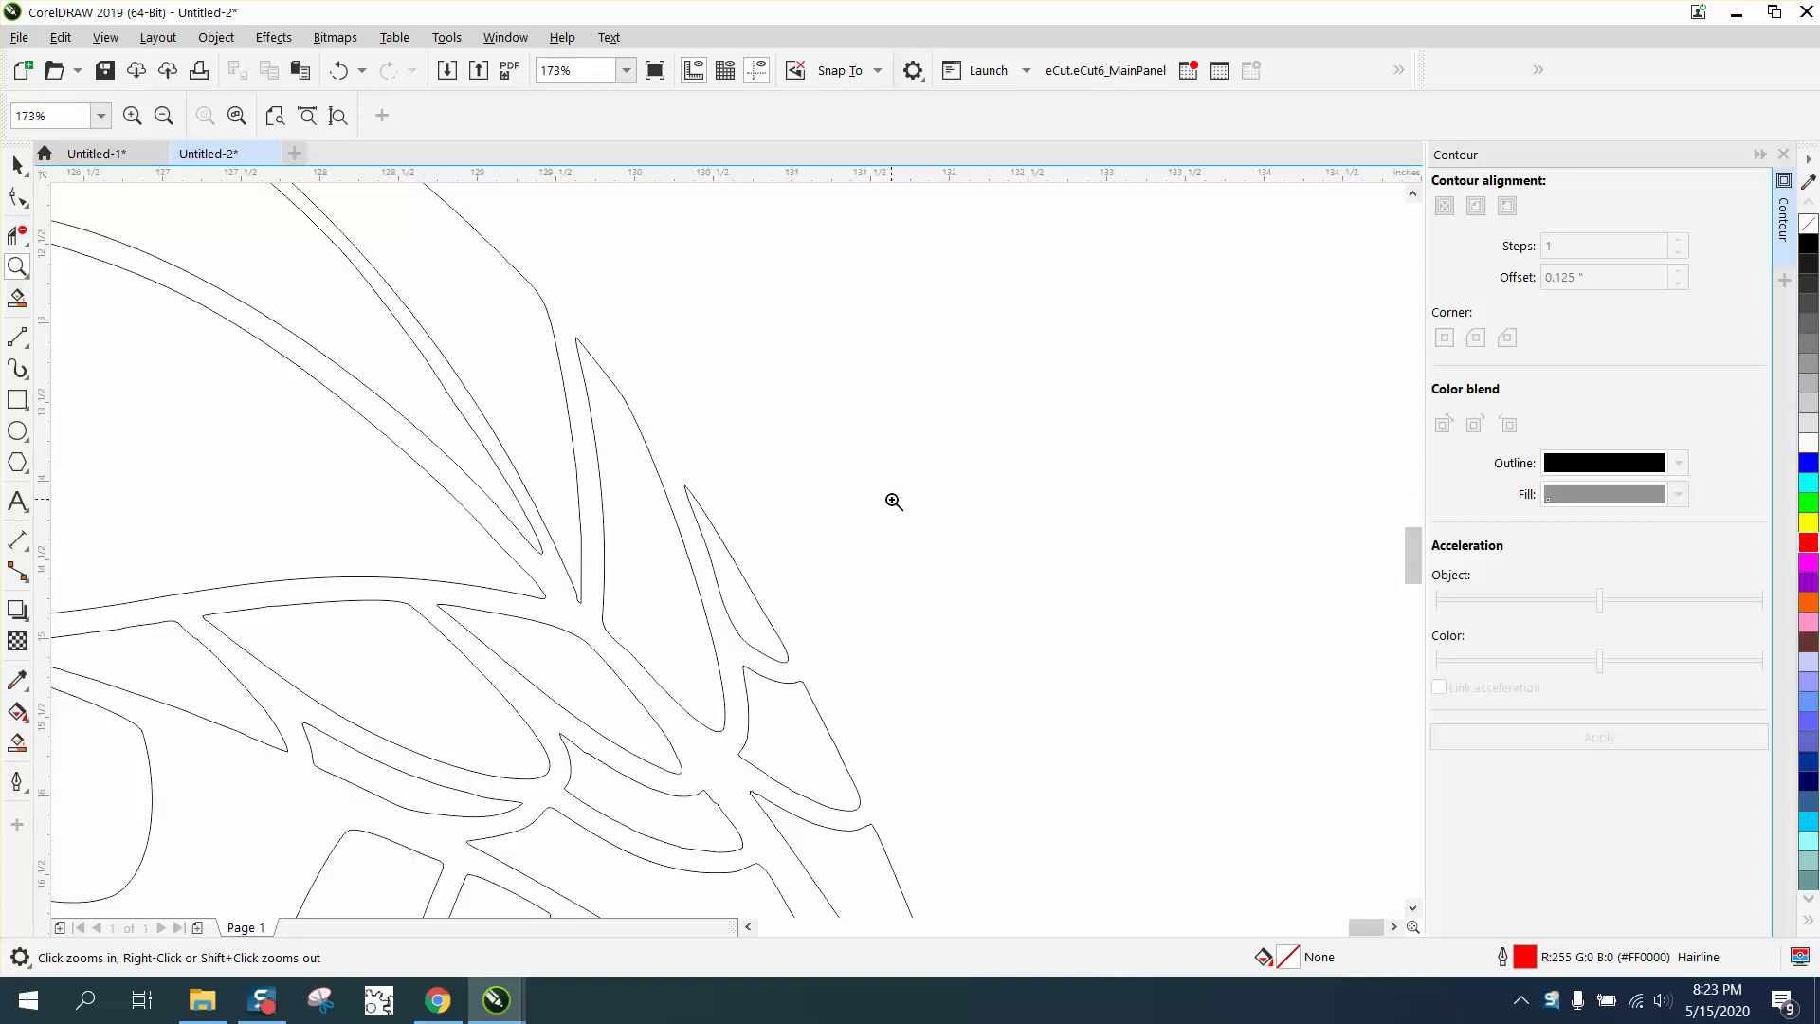
pyautogui.click(25, 214)
pyautogui.click(85, 232)
pyautogui.click(741, 569)
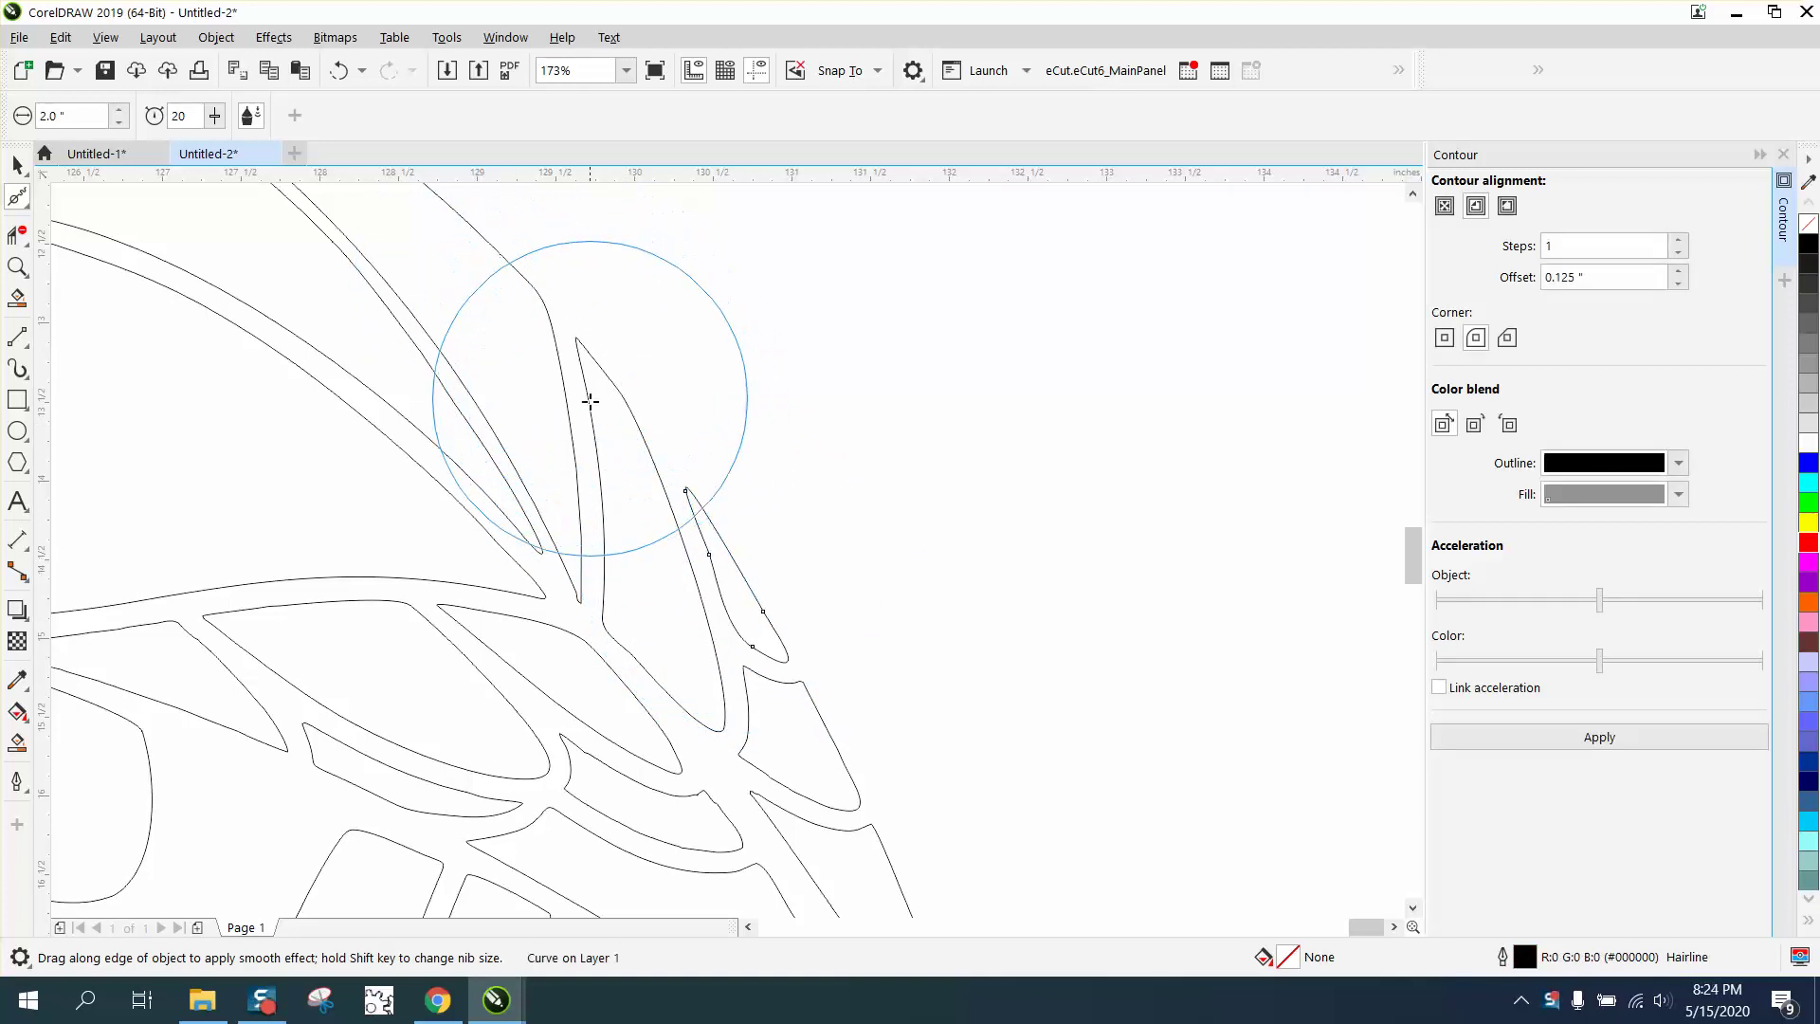
pyautogui.moveTo(597, 540); pyautogui.dragTo(724, 553)
pyautogui.scroll(-2, 725, 554)
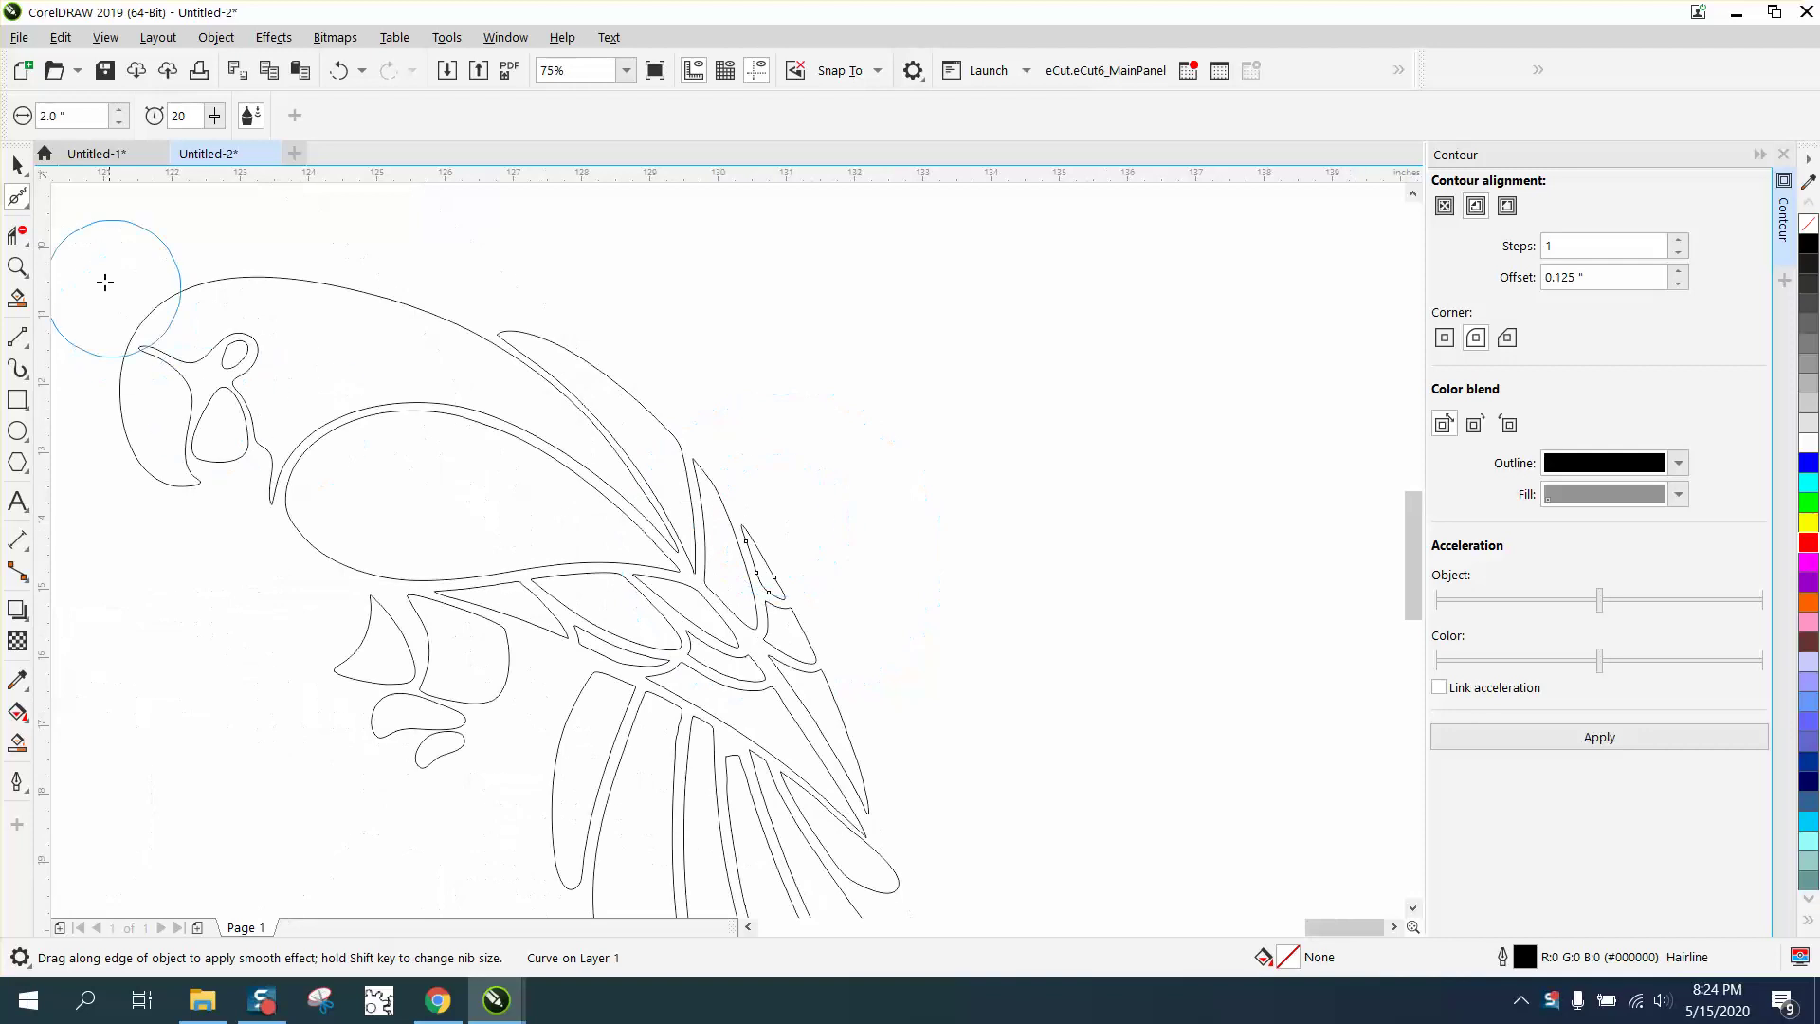
# - Marquee-select all the parrot's pieces and create a boundary outline around them
pyautogui.click(17, 165)
pyautogui.scroll(-2, 528, 219)
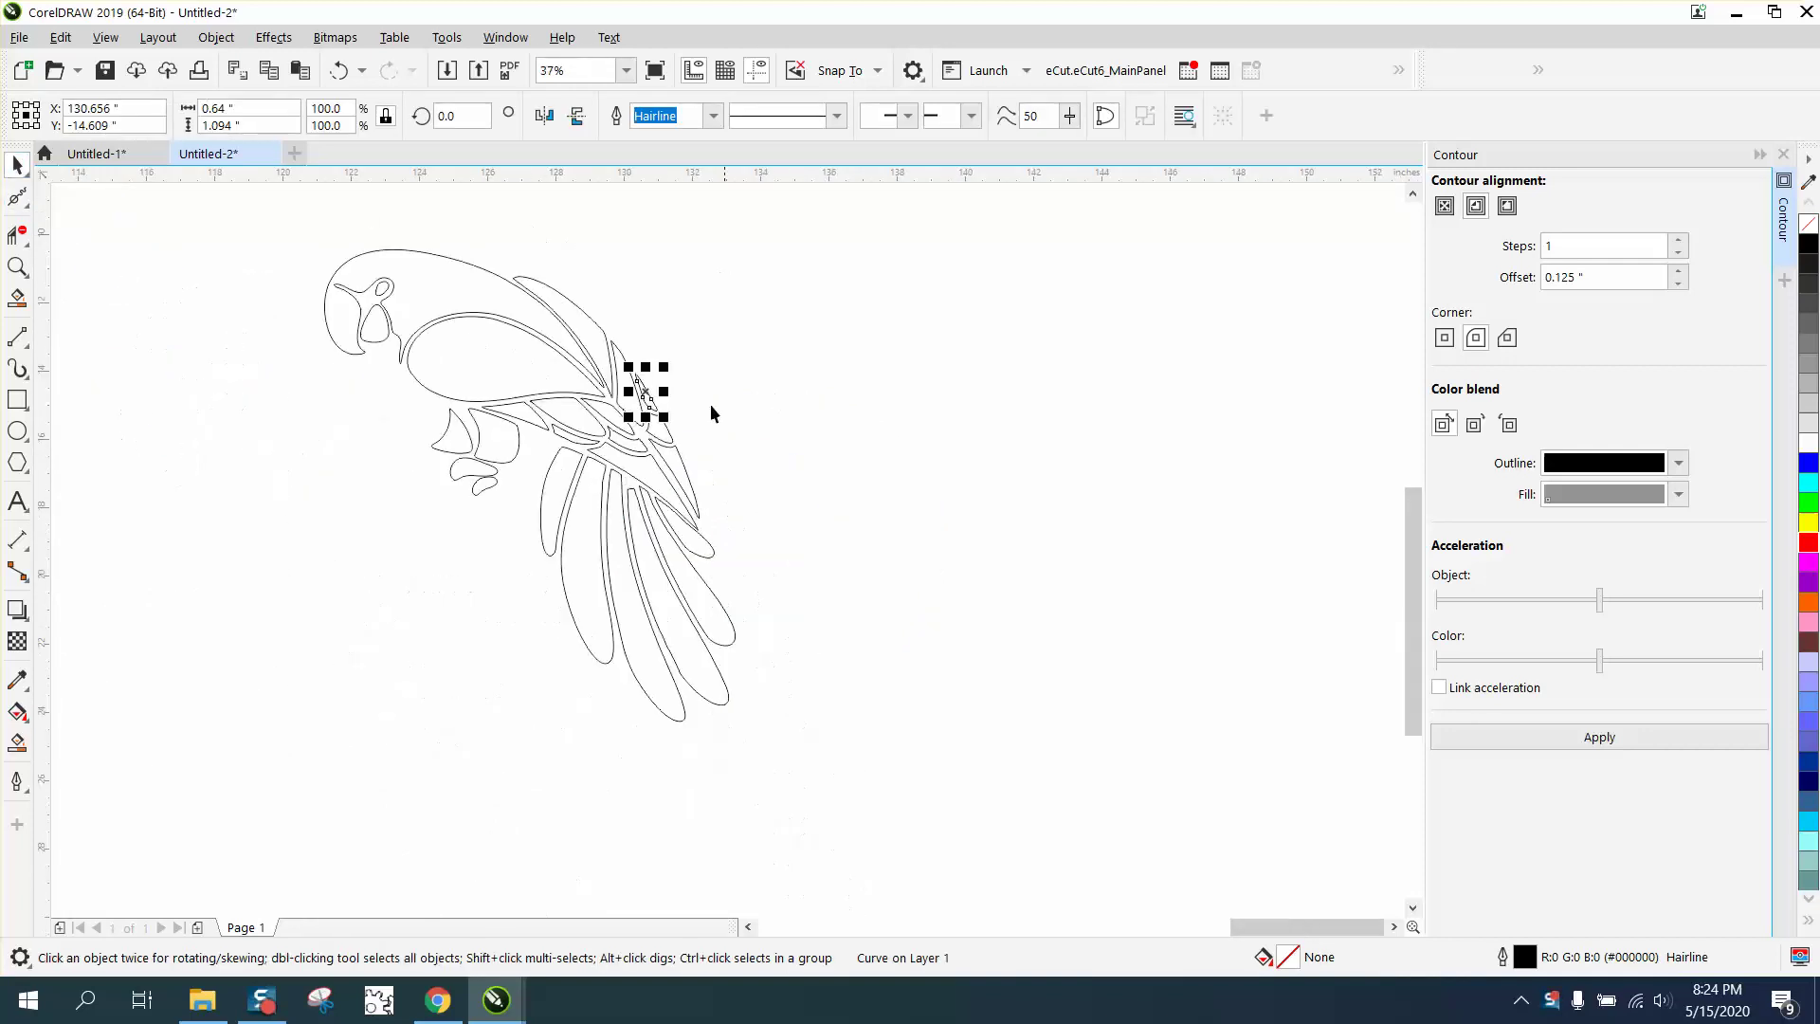
pyautogui.press('z')
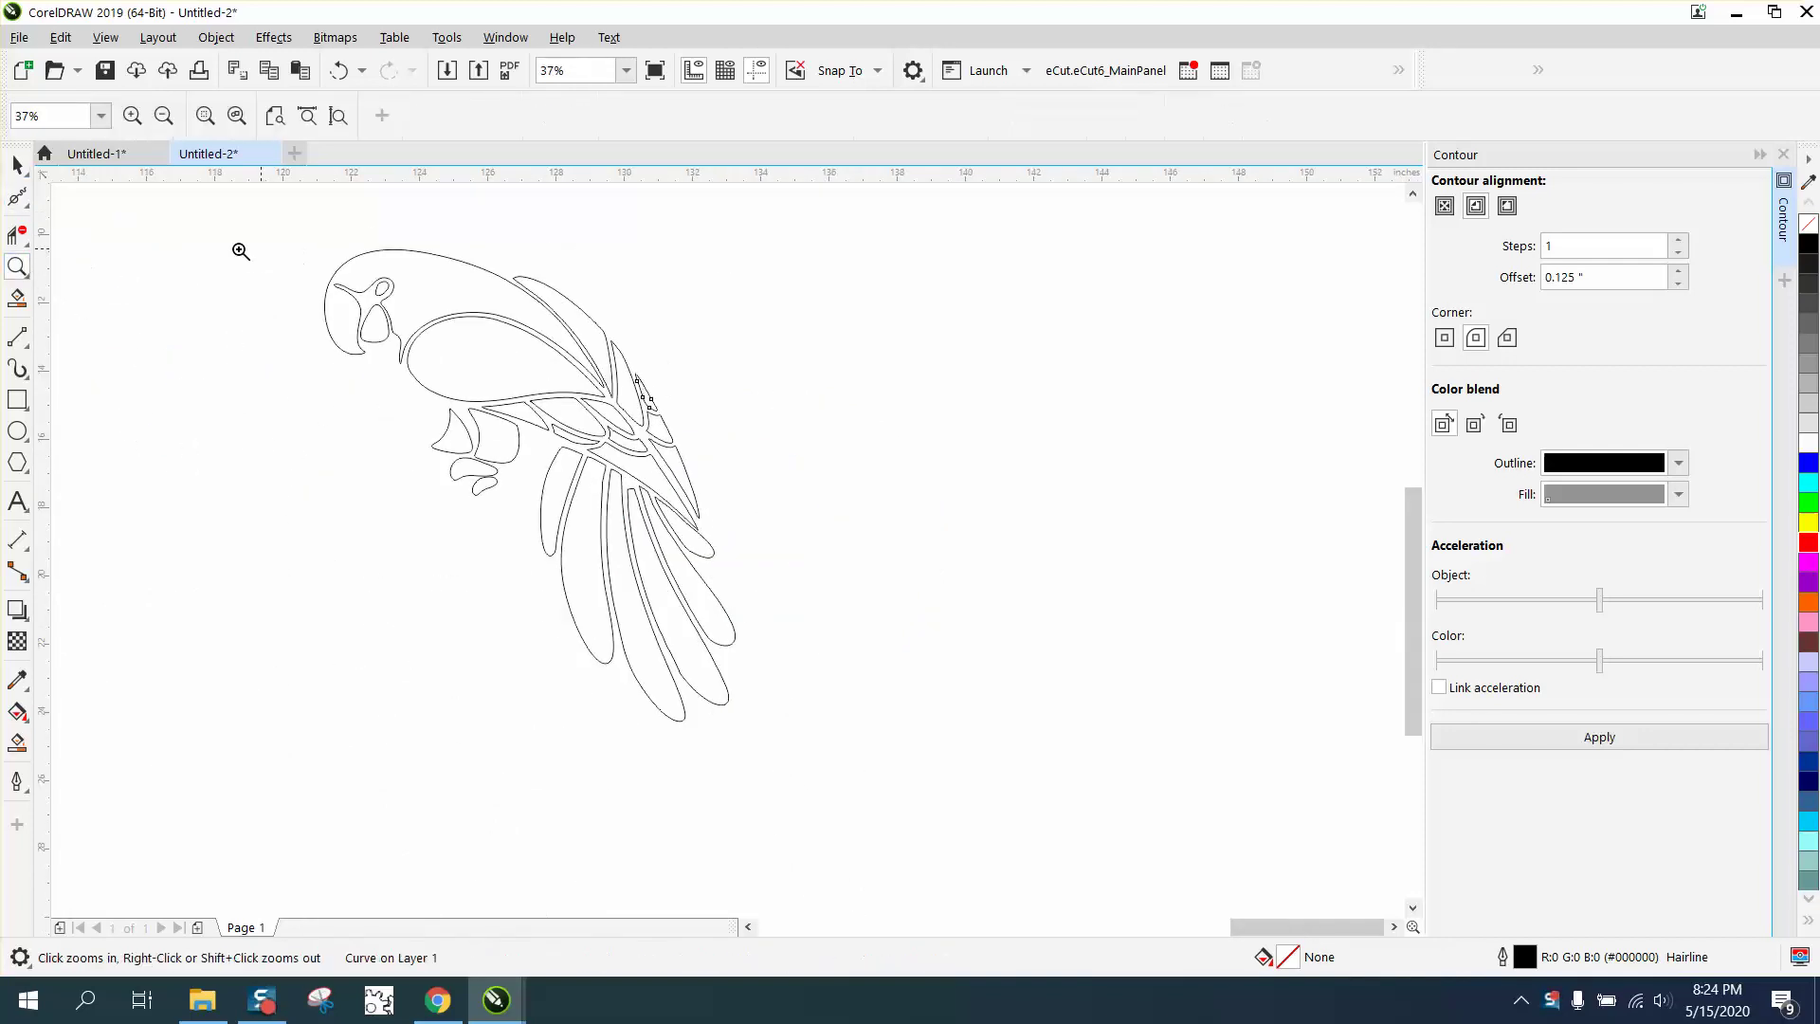
pyautogui.click(26, 173)
pyautogui.click(251, 203)
pyautogui.moveTo(276, 211); pyautogui.dragTo(368, 366)
pyautogui.scroll(-3, 170, 252)
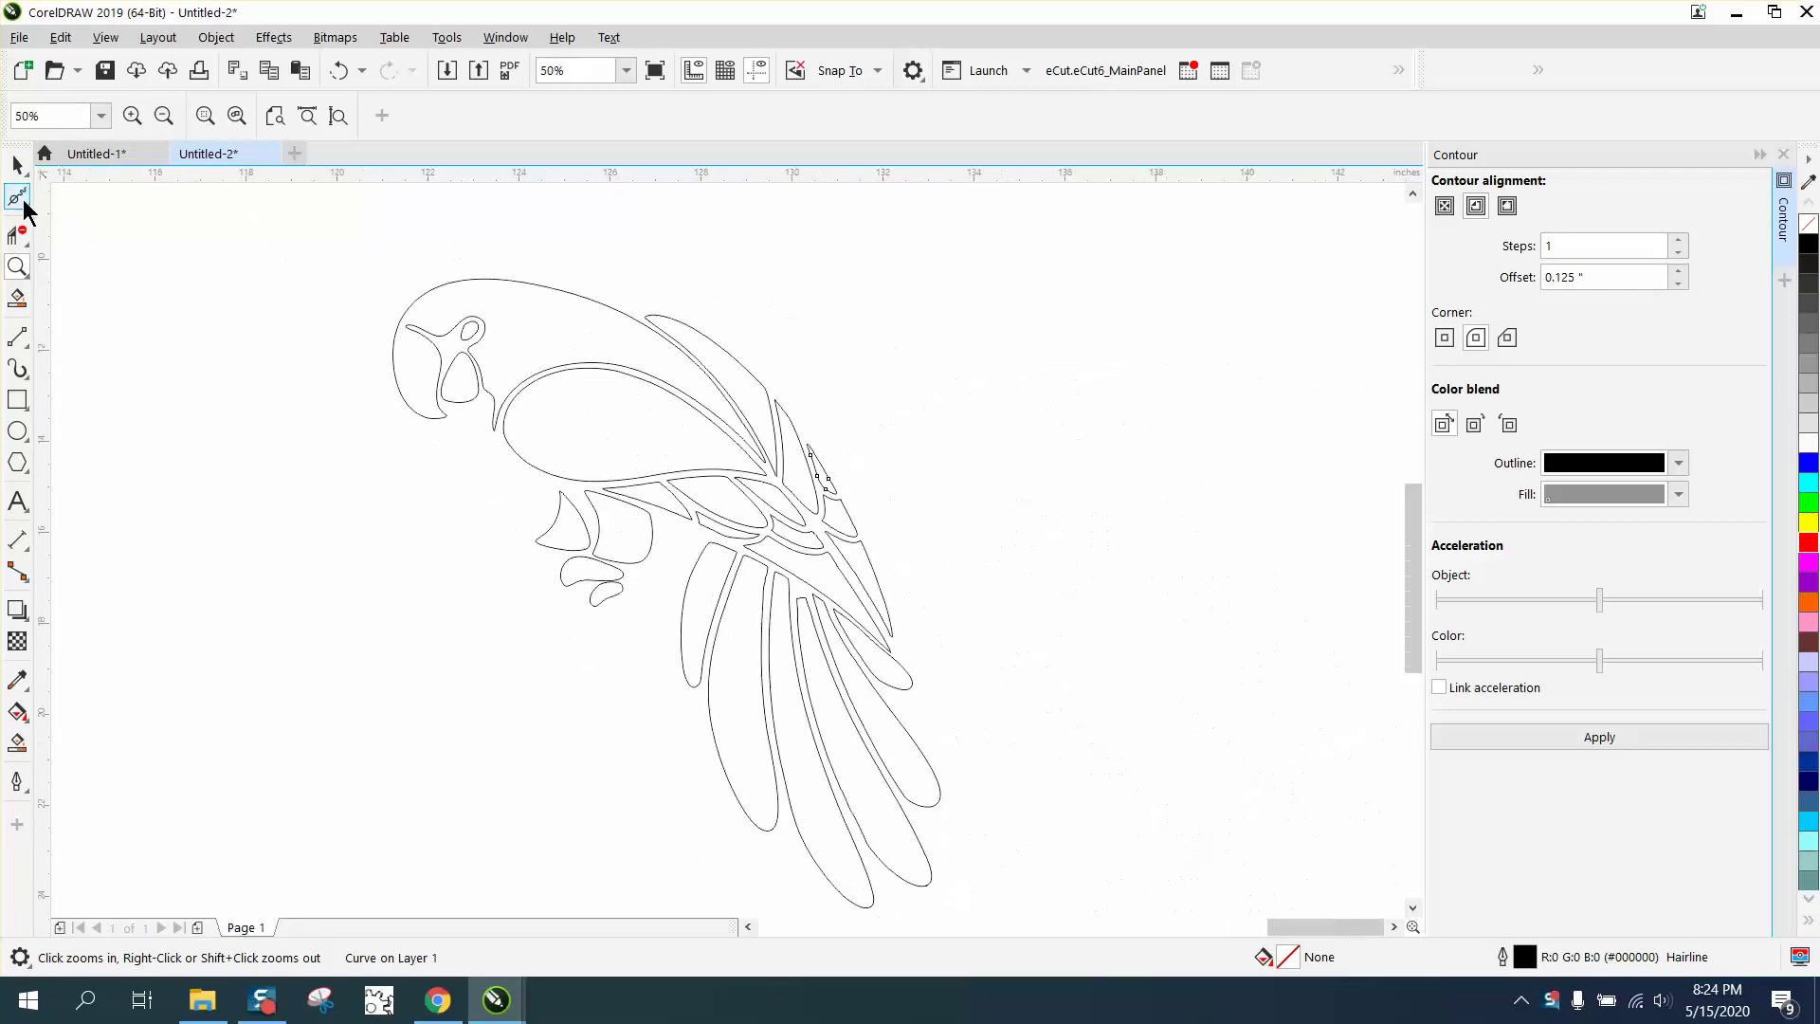
pyautogui.click(17, 166)
pyautogui.moveTo(378, 249); pyautogui.dragTo(1046, 911)
pyautogui.click(848, 116)
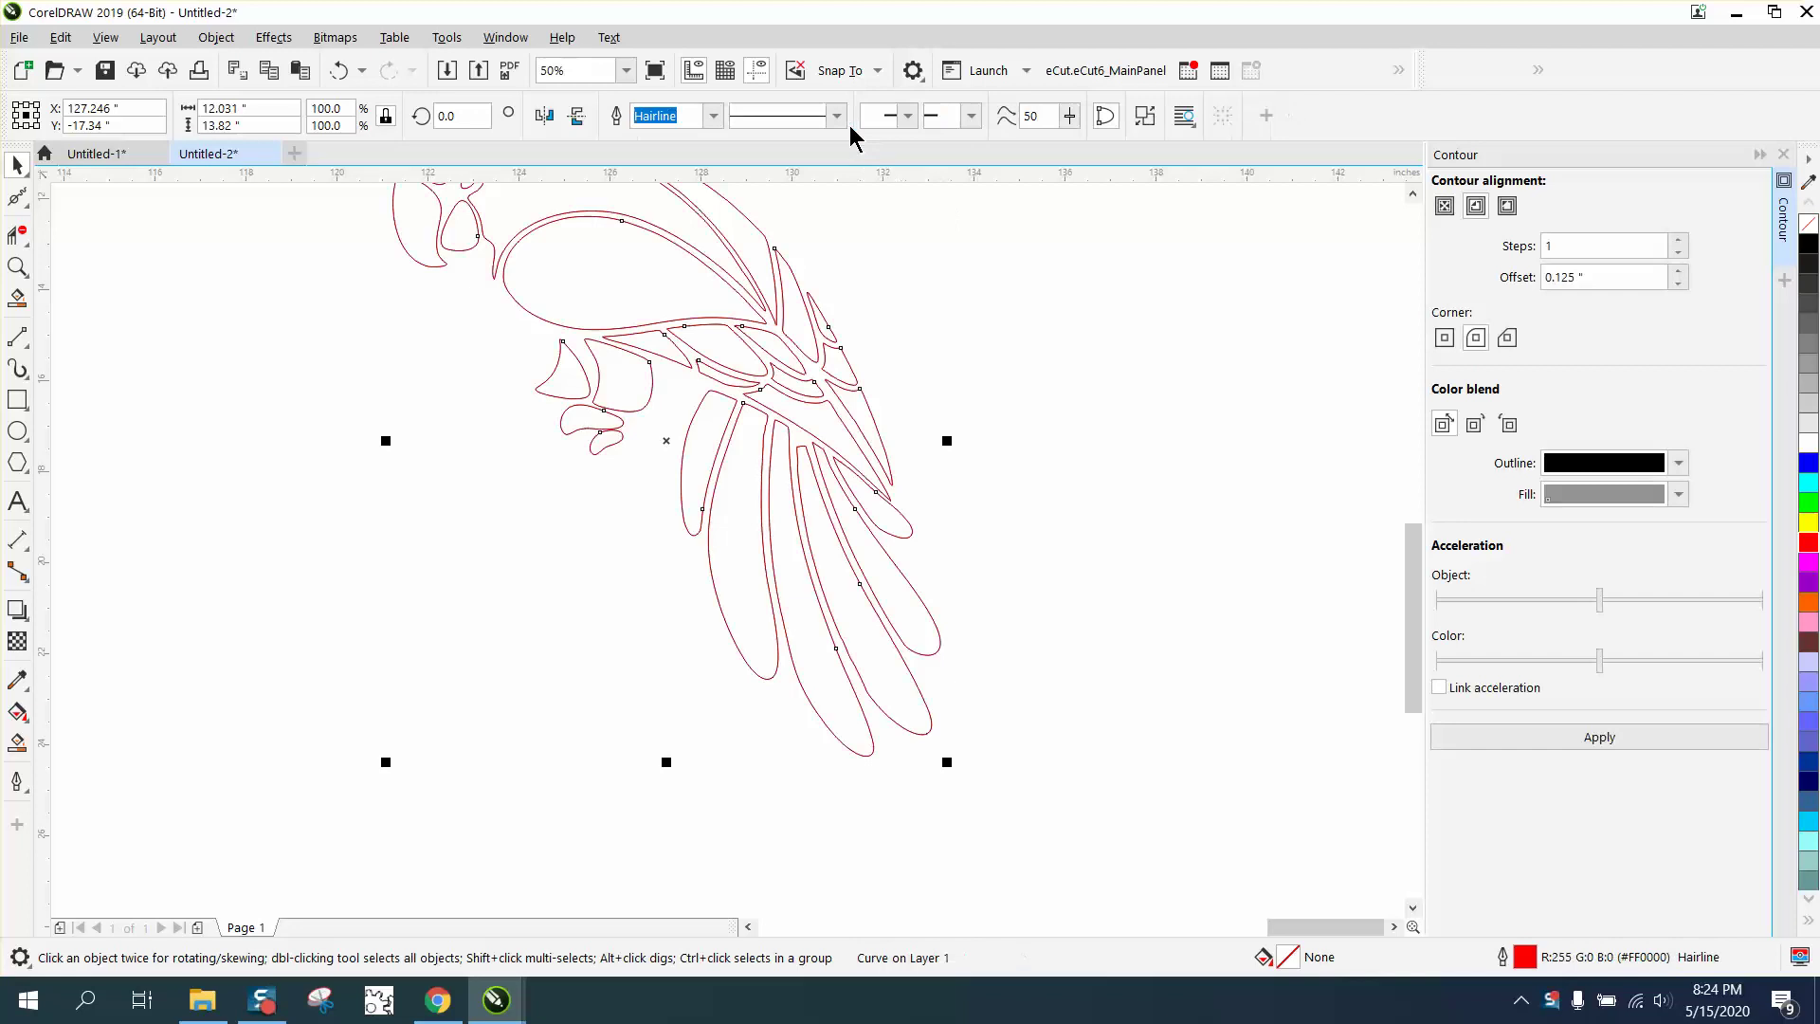
pyautogui.scroll(-4, 588, 428)
# - Move the boundary copy 10" right and apply a 0.25" outside contour to it
pyautogui.hotkey('shift', 'Right')
pyautogui.hotkey('shift', 'Right')
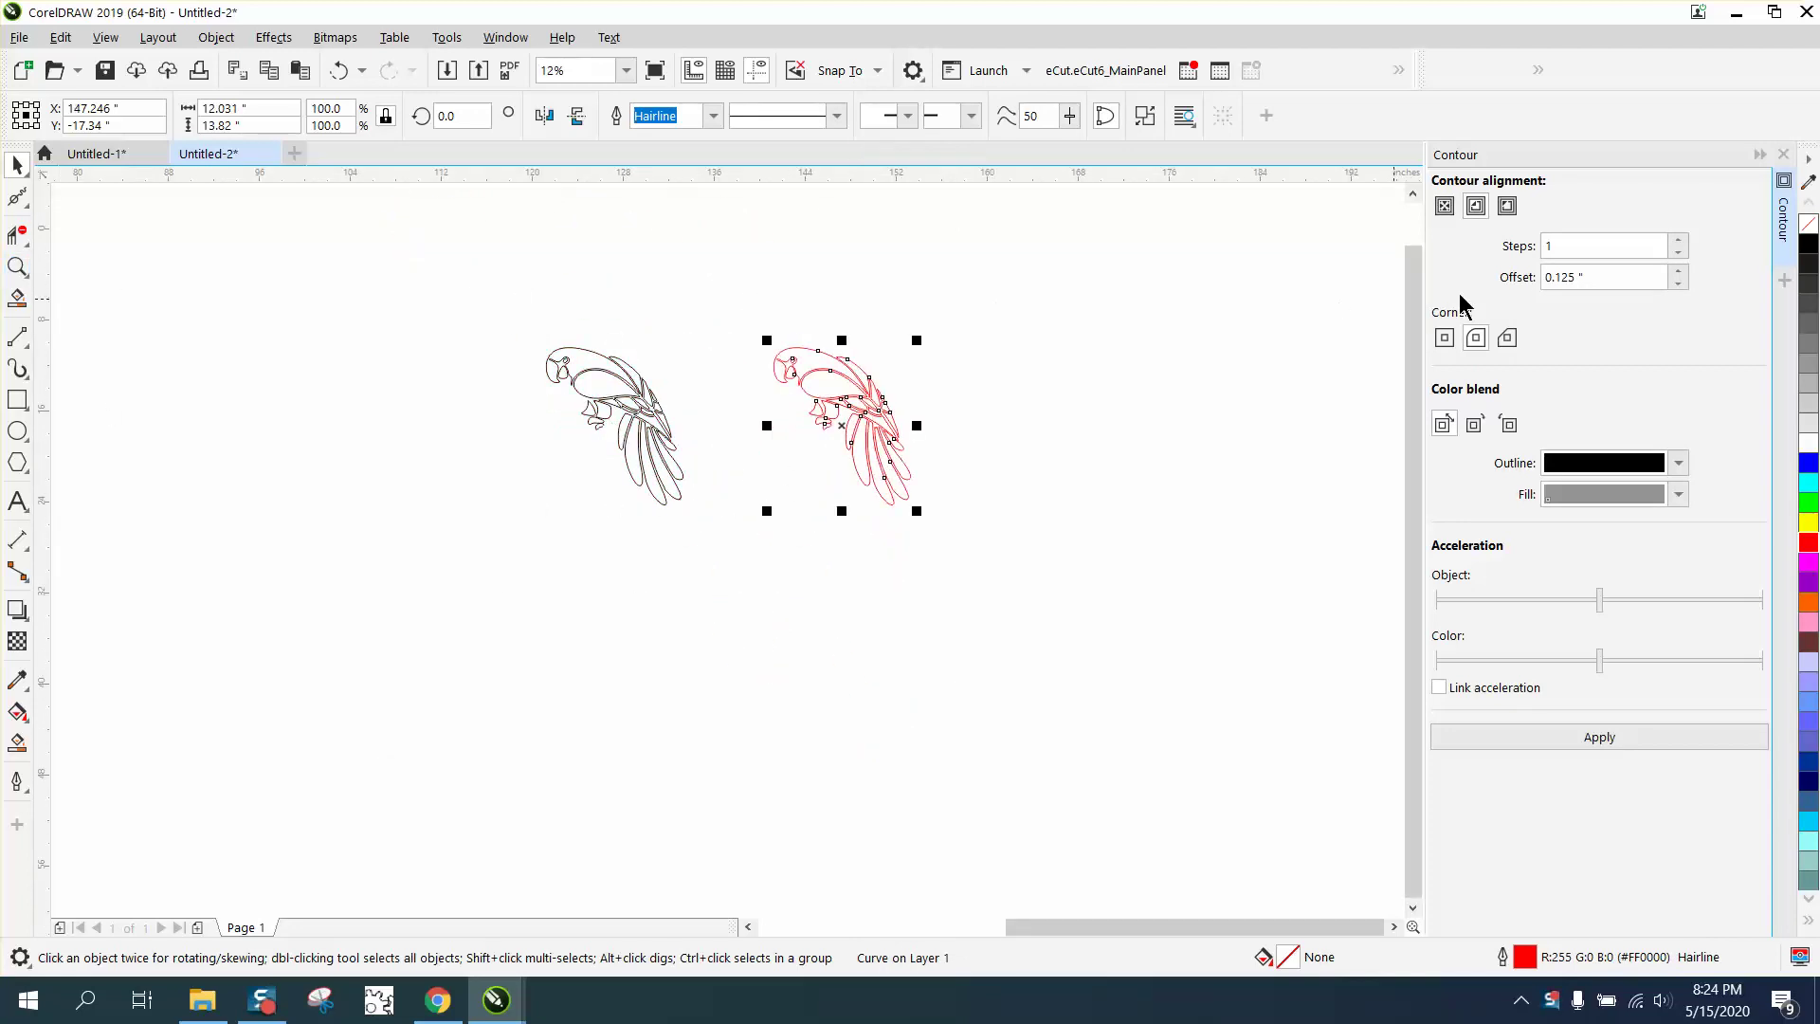
pyautogui.moveTo(1589, 276); pyautogui.dragTo(1502, 299)
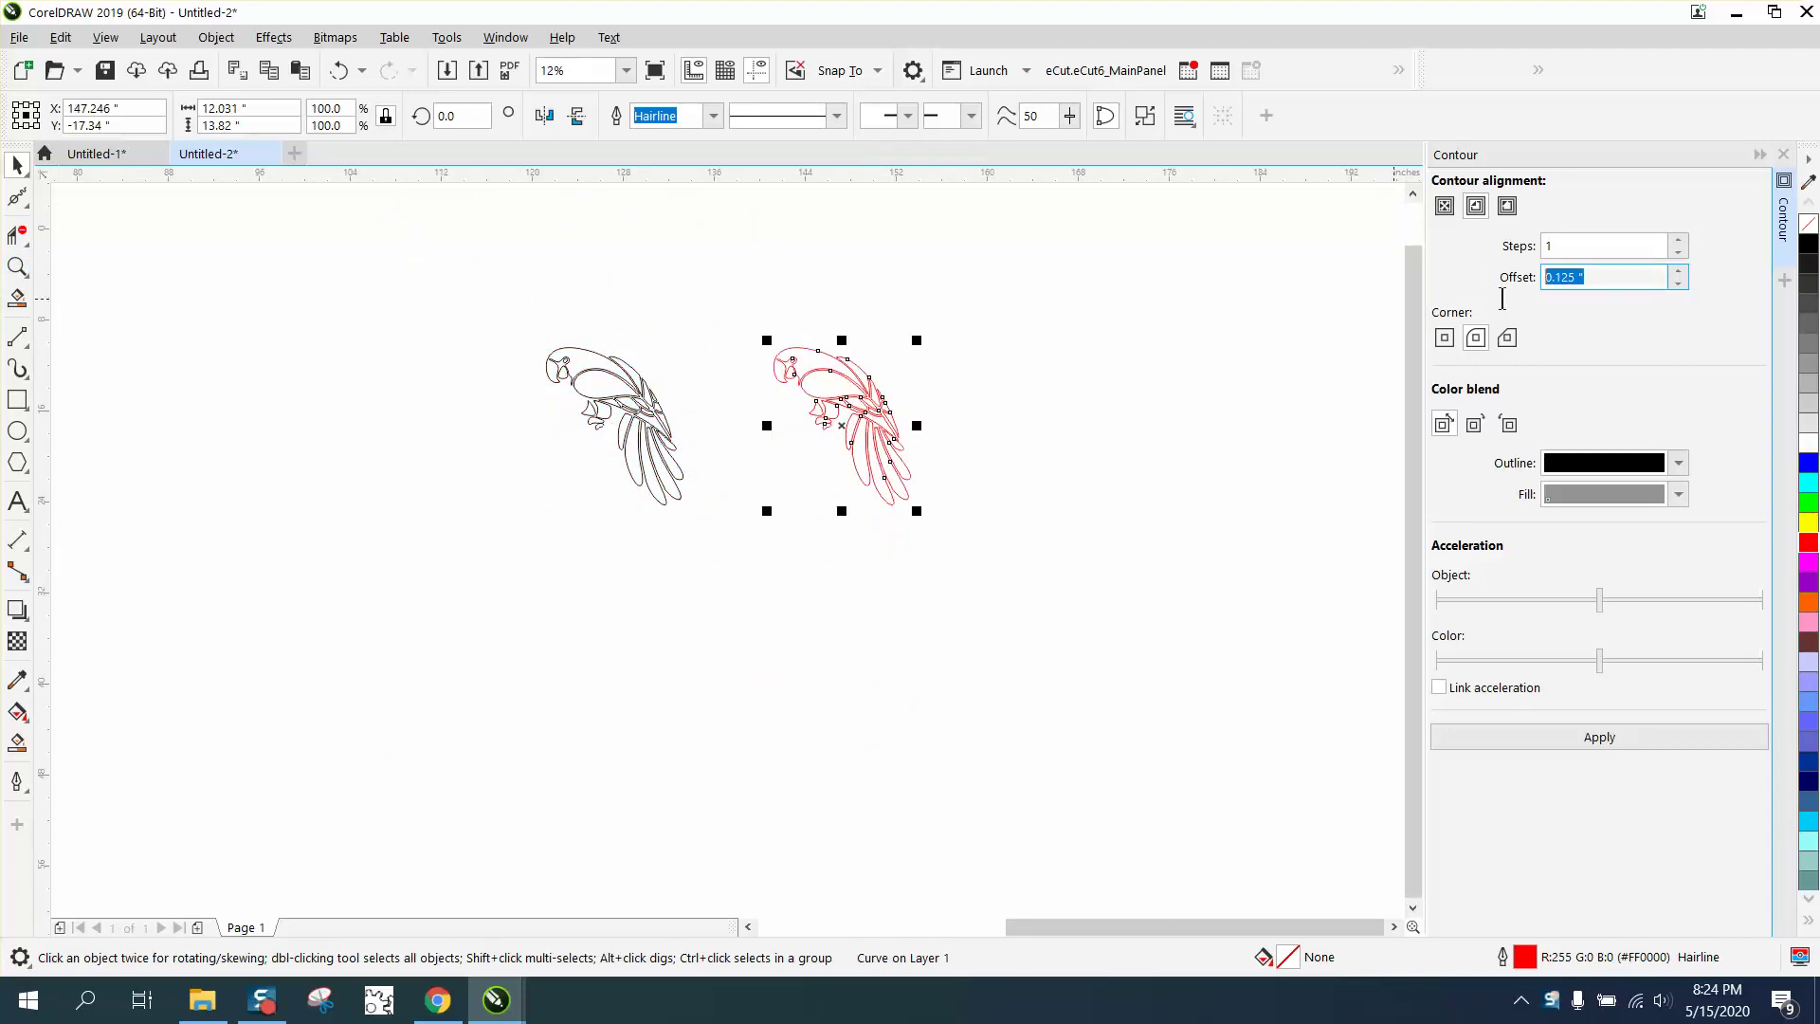
pyautogui.write('.25')
pyautogui.click(1507, 205)
pyautogui.click(1598, 737)
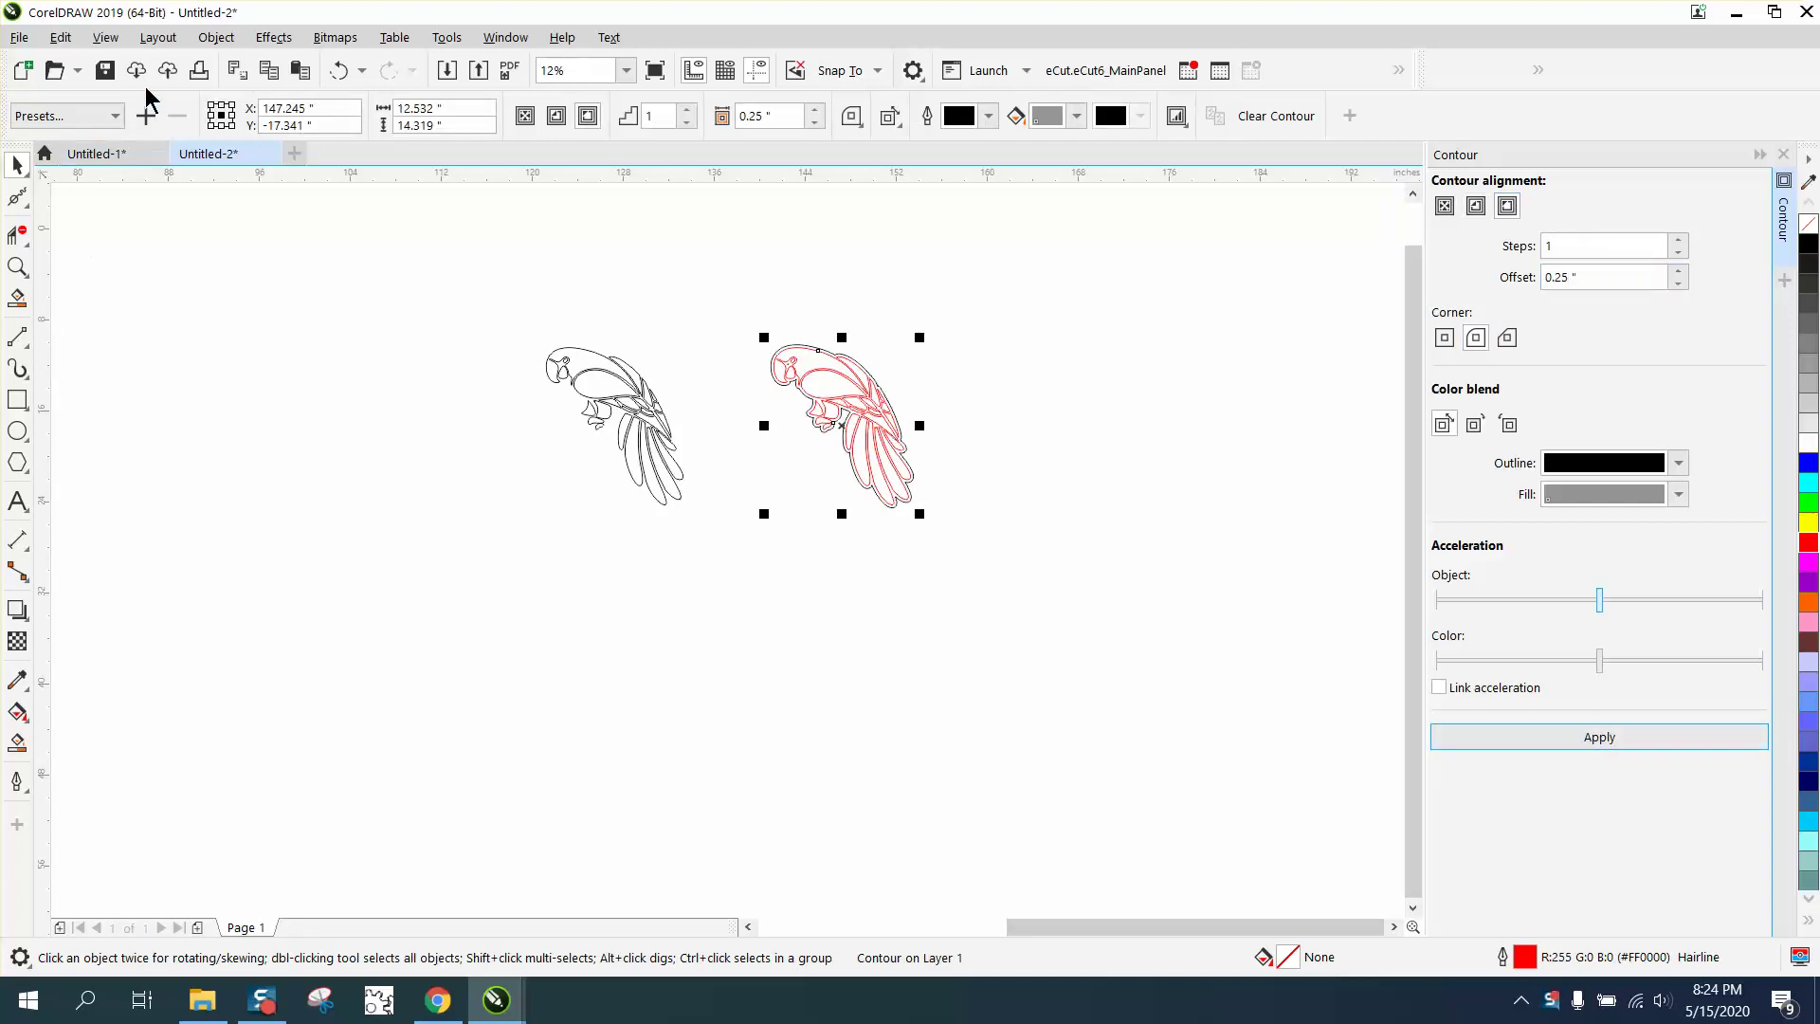
# - Break the contour apart from the red boundary parrot
pyautogui.click(216, 38)
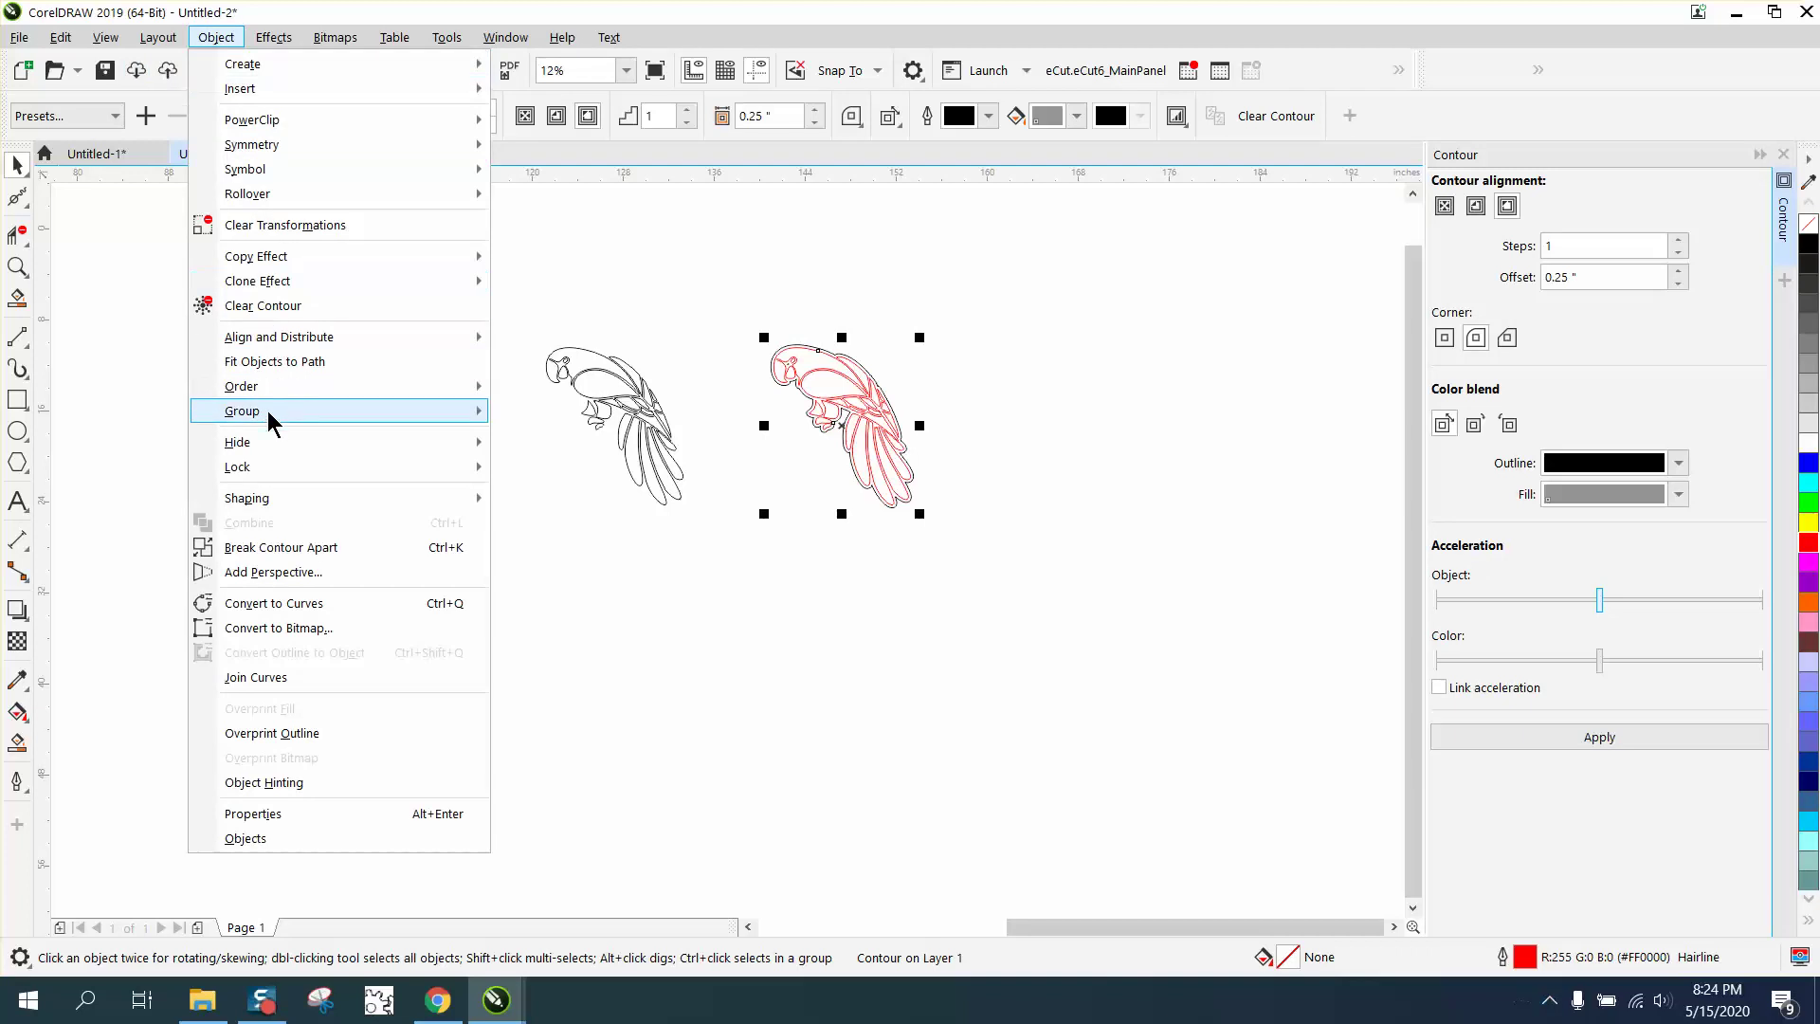
pyautogui.moveTo(268, 412)
pyautogui.click(436, 547)
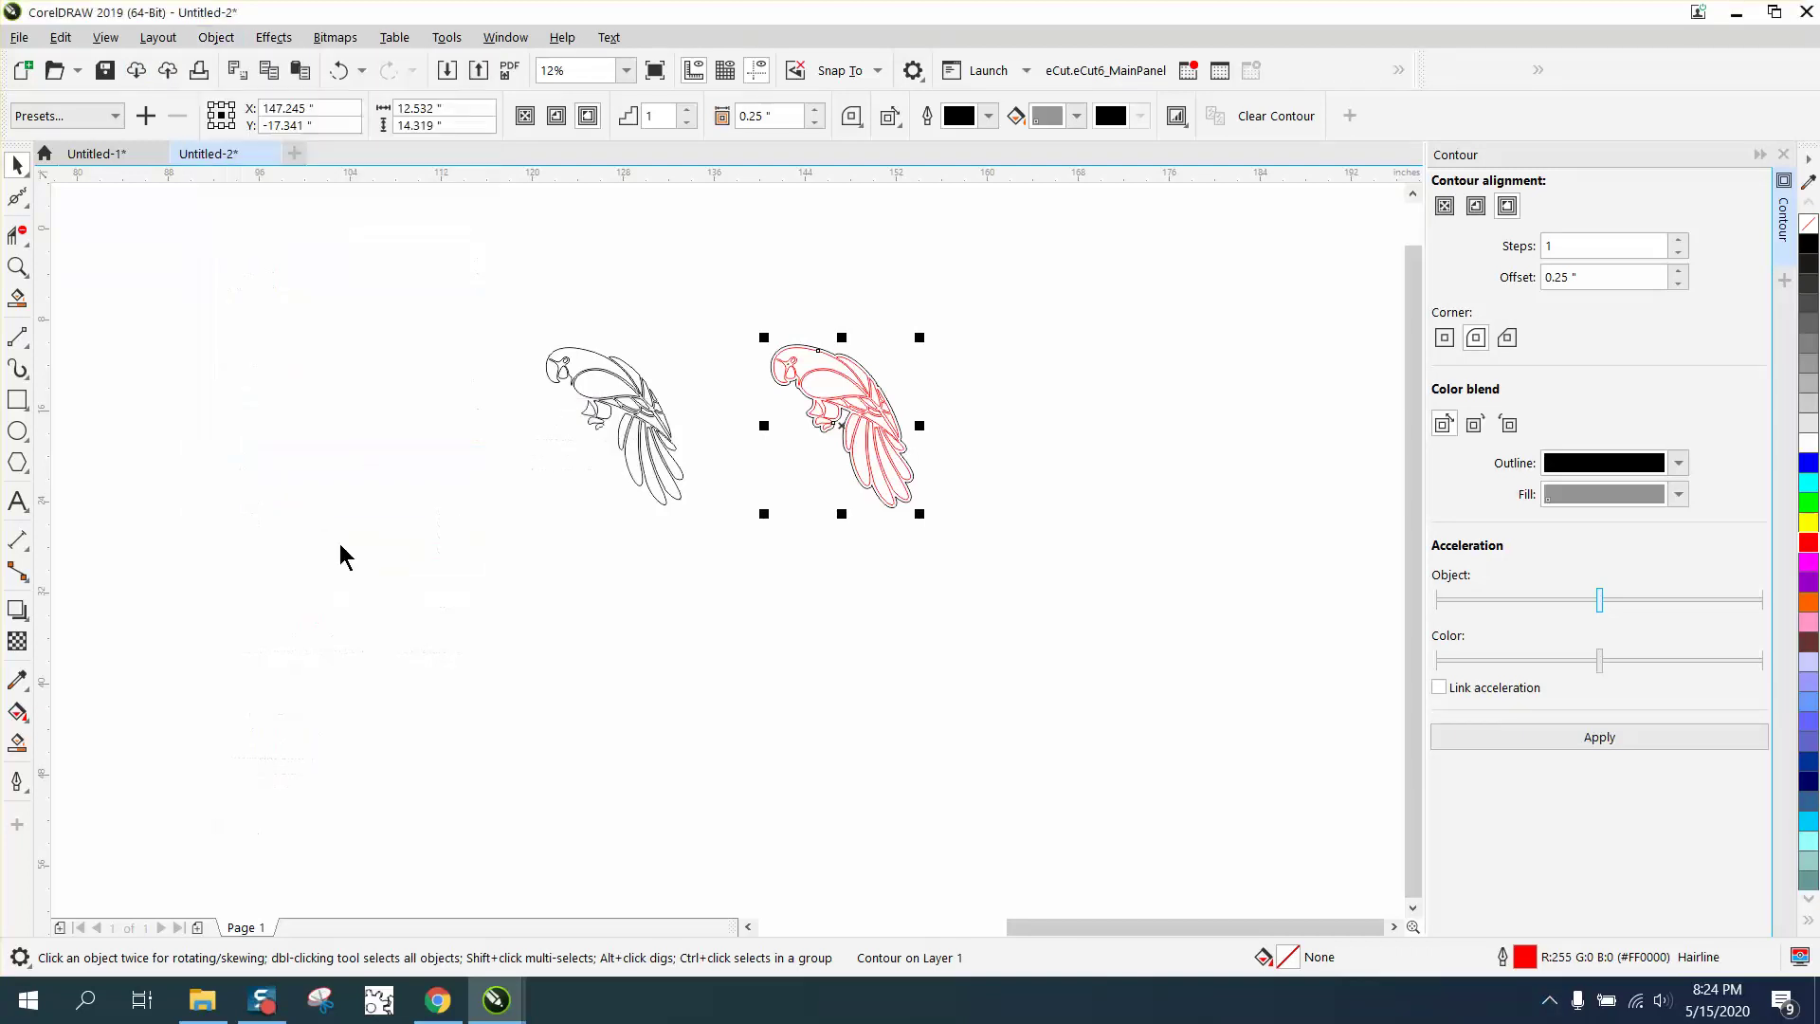
pyautogui.click(17, 267)
pyautogui.moveTo(759, 333); pyautogui.dragTo(995, 573)
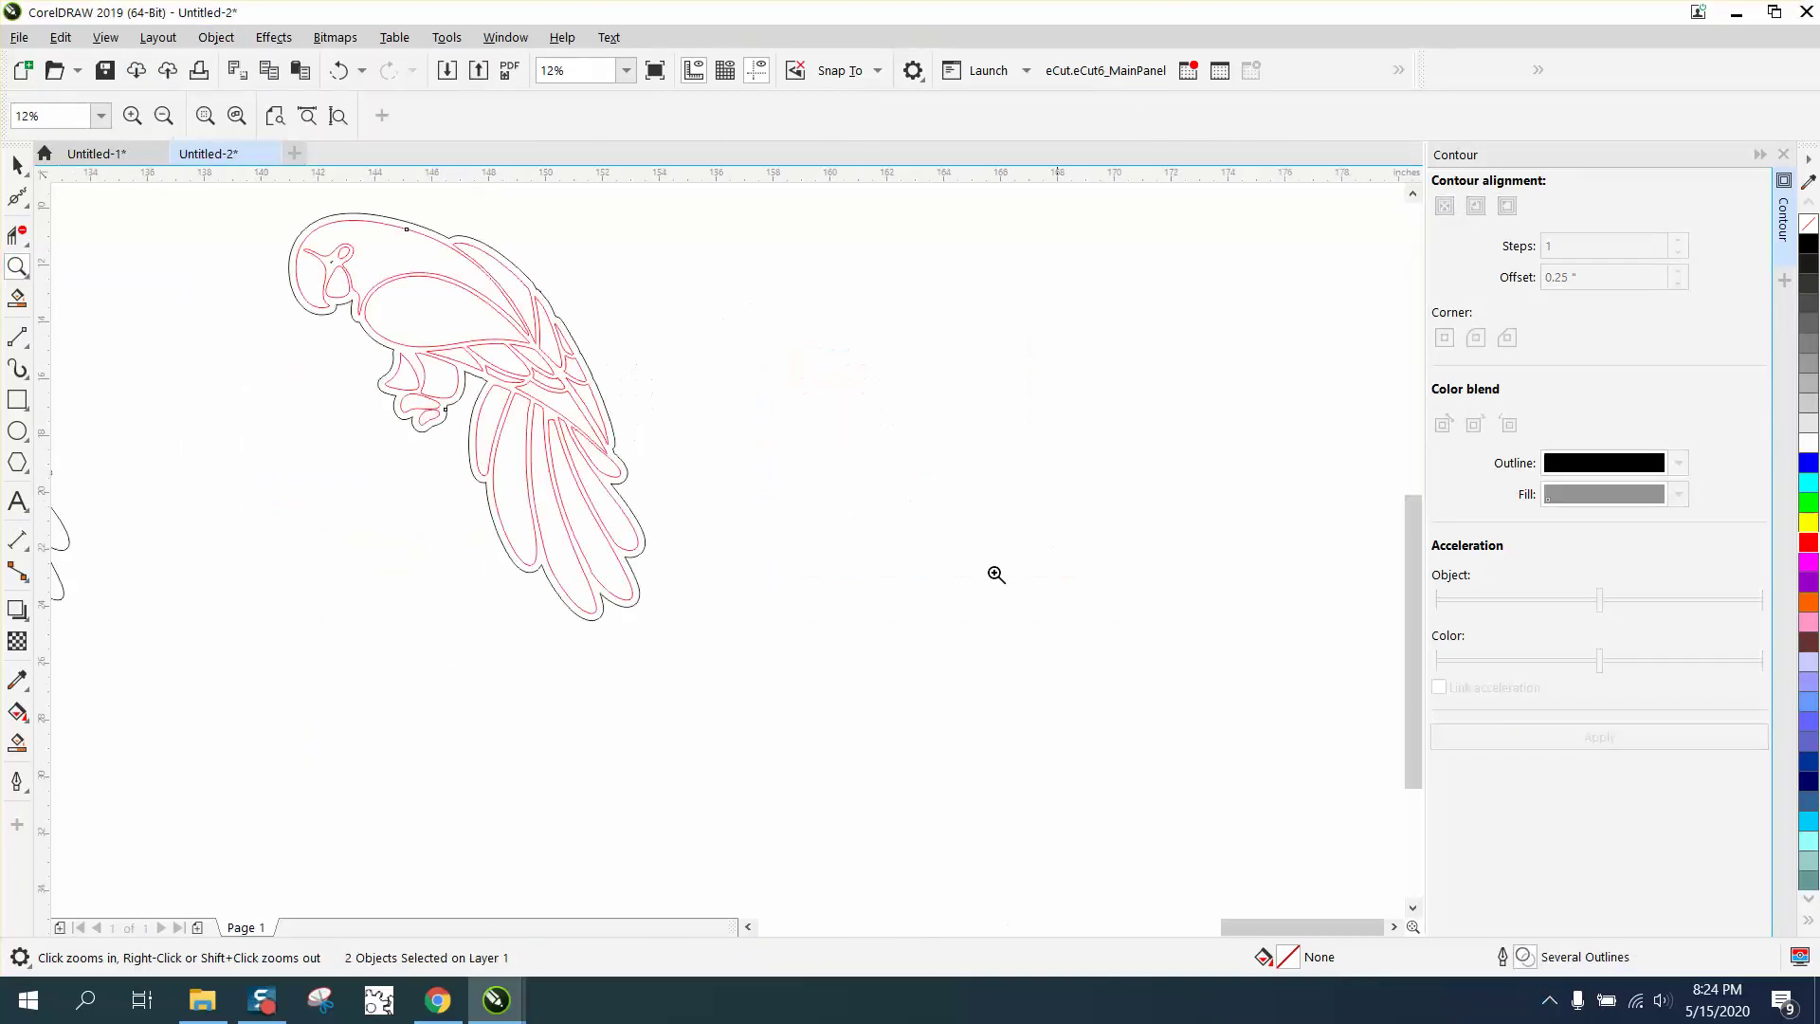
# - Move the separated black contour outline 10" left onto the original parrot
pyautogui.click(17, 166)
pyautogui.click(504, 252)
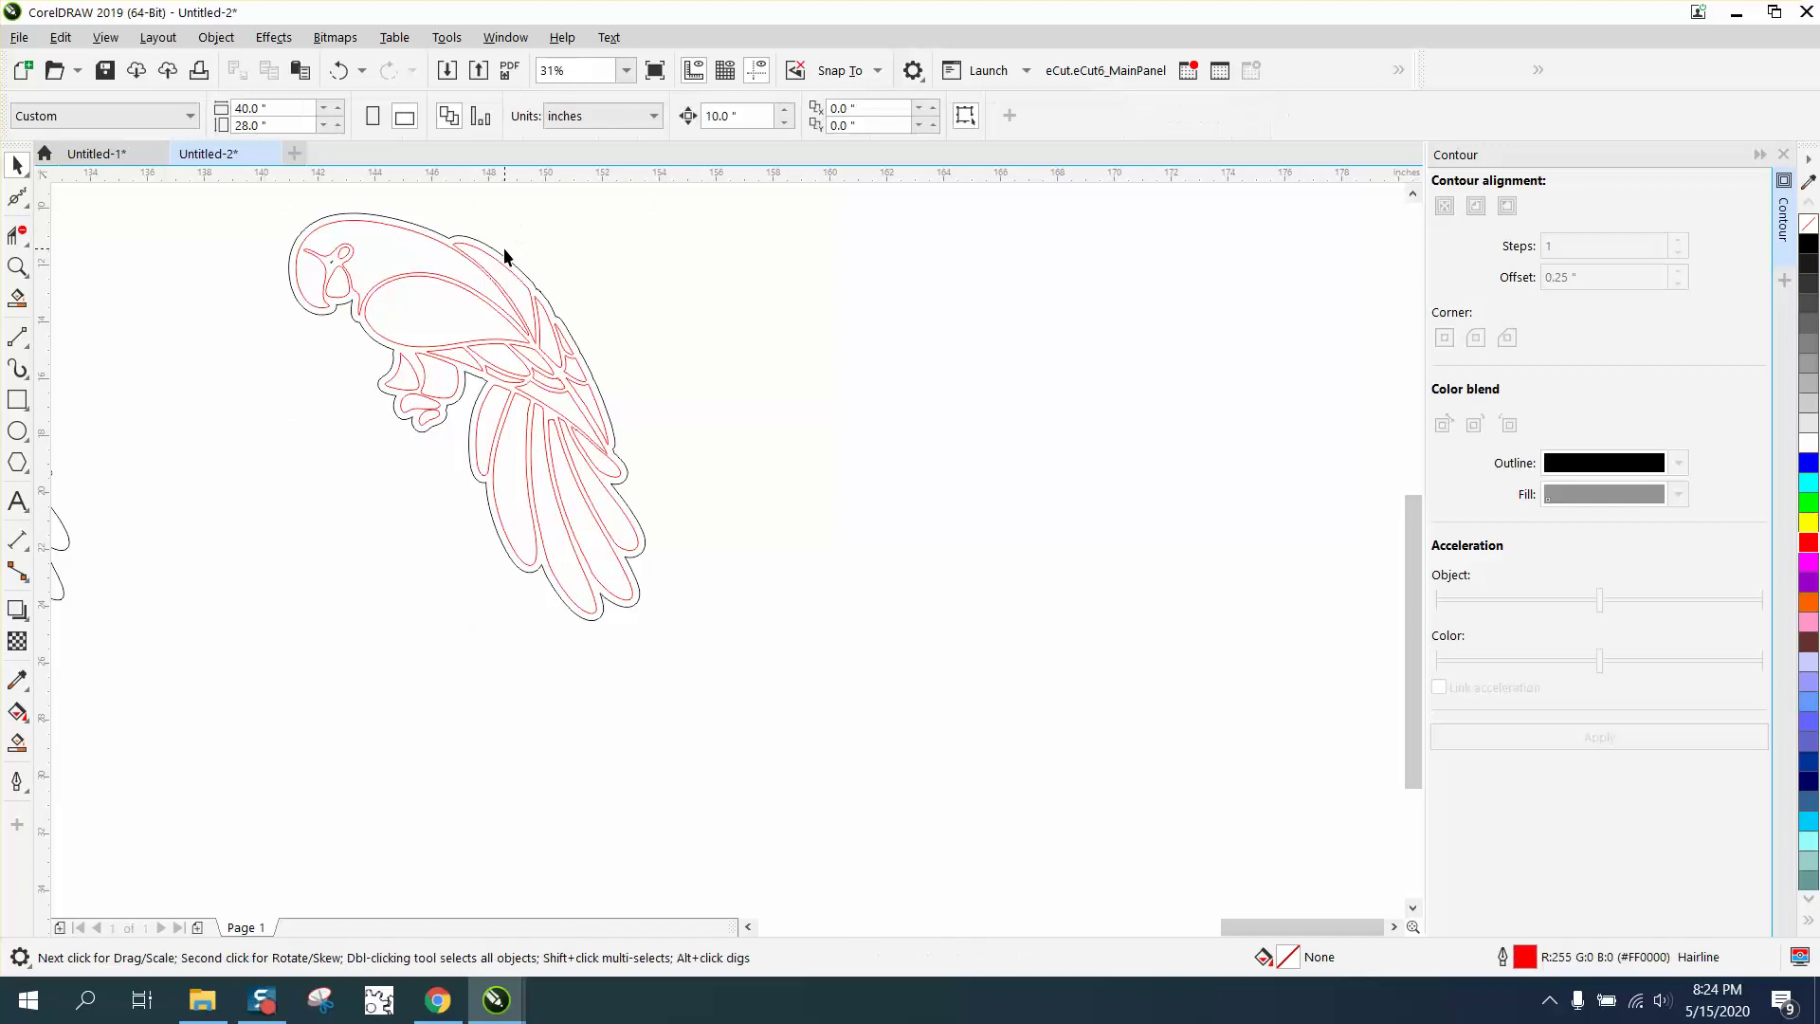
pyautogui.click(501, 263)
pyautogui.hotkey('shift', 'Left')
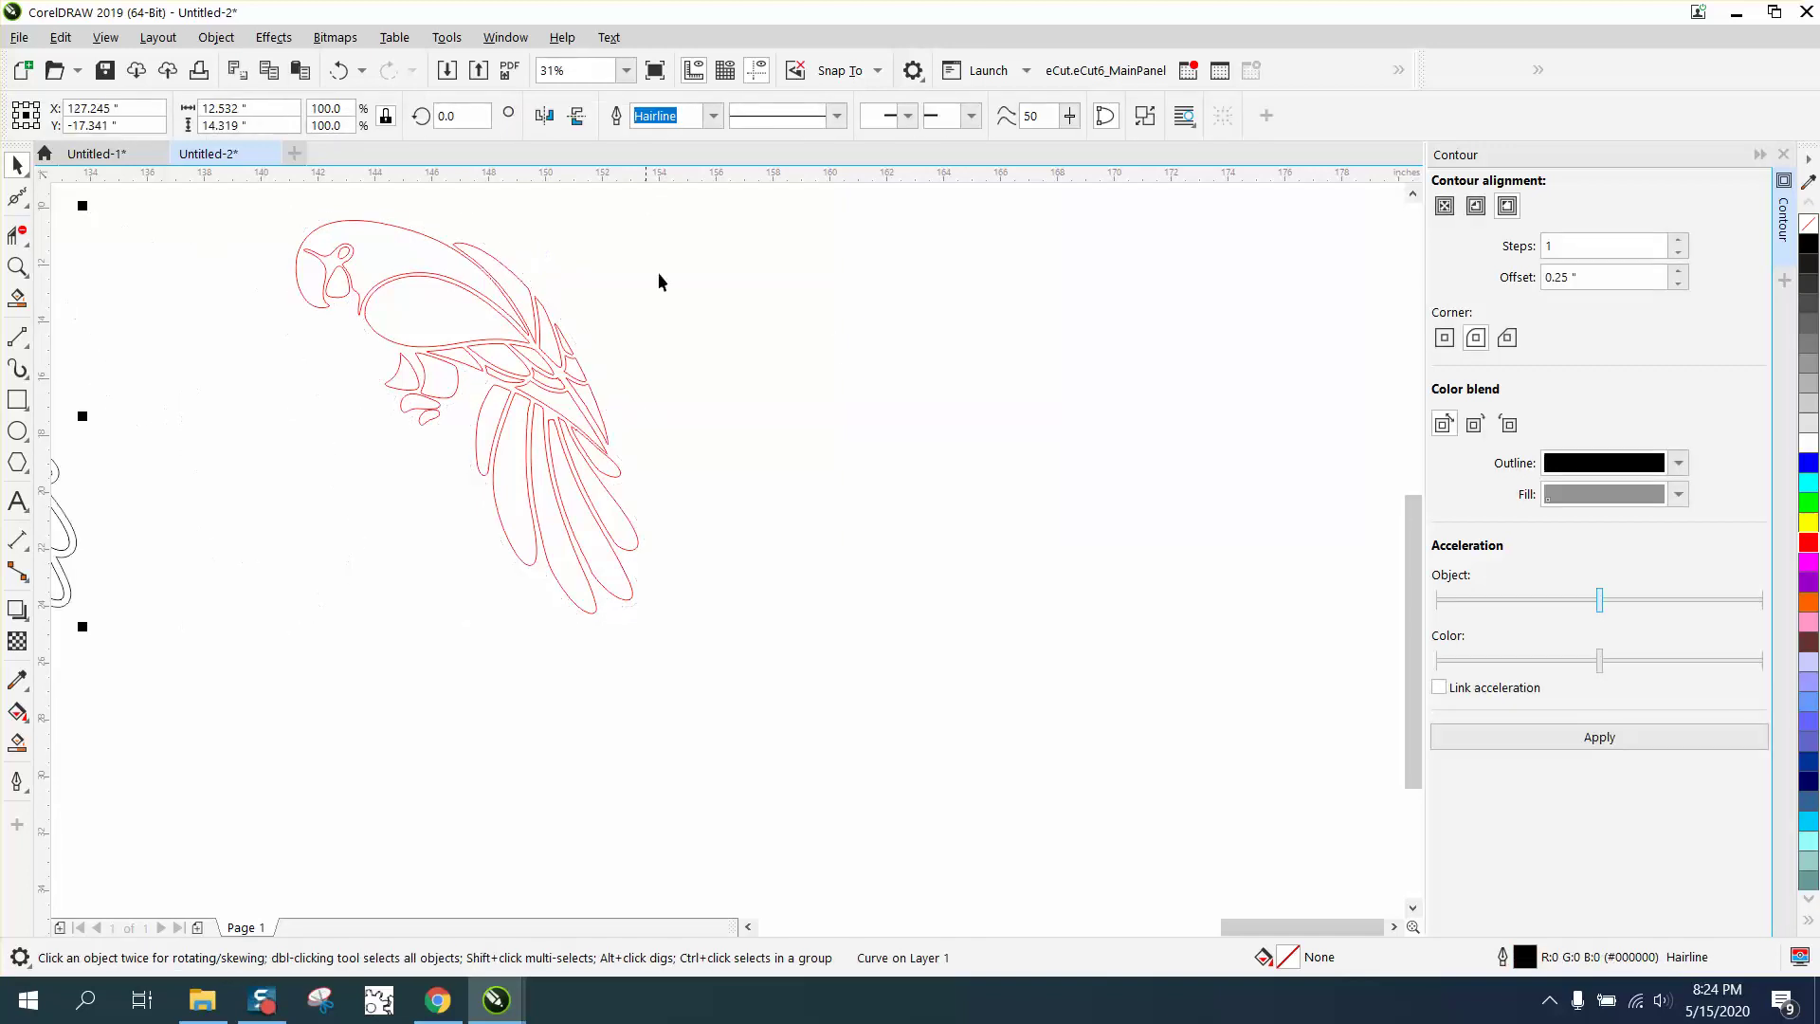
# - Delete the red boundary parrot copy
pyautogui.scroll(-4, 839, 379)
pyautogui.moveTo(681, 289); pyautogui.dragTo(858, 469)
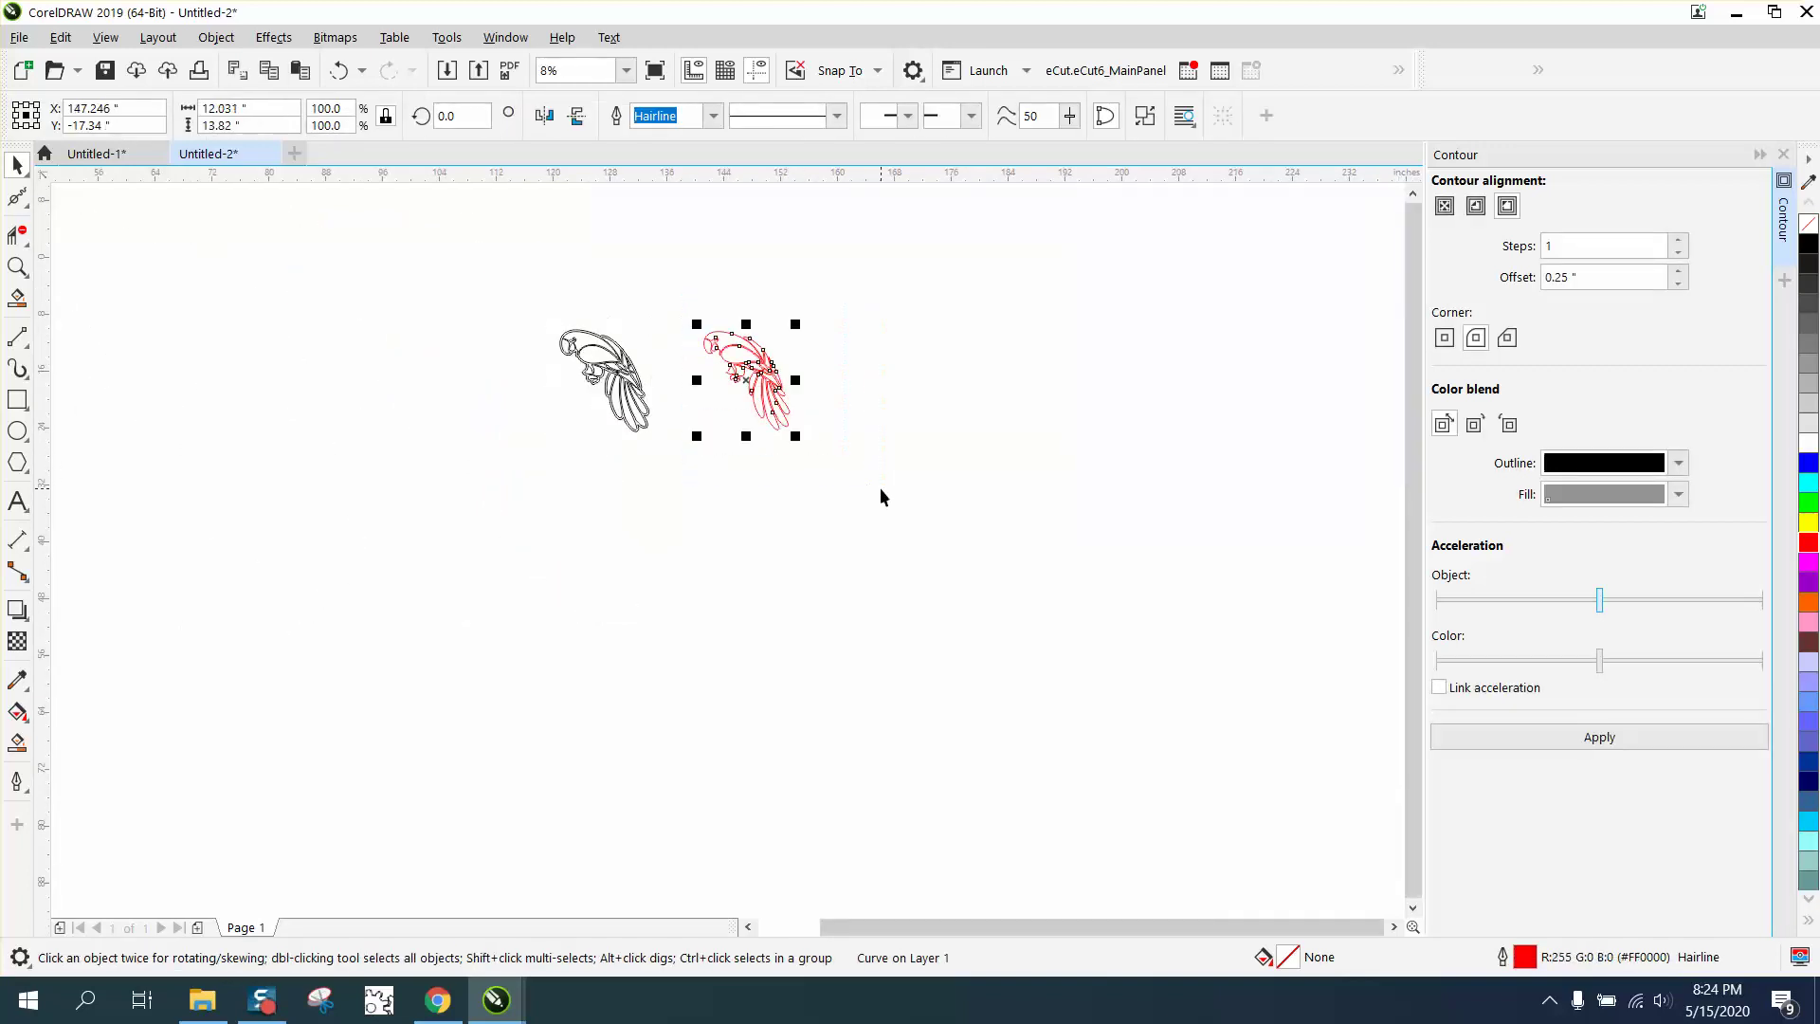
pyautogui.press('Delete')
pyautogui.click(18, 266)
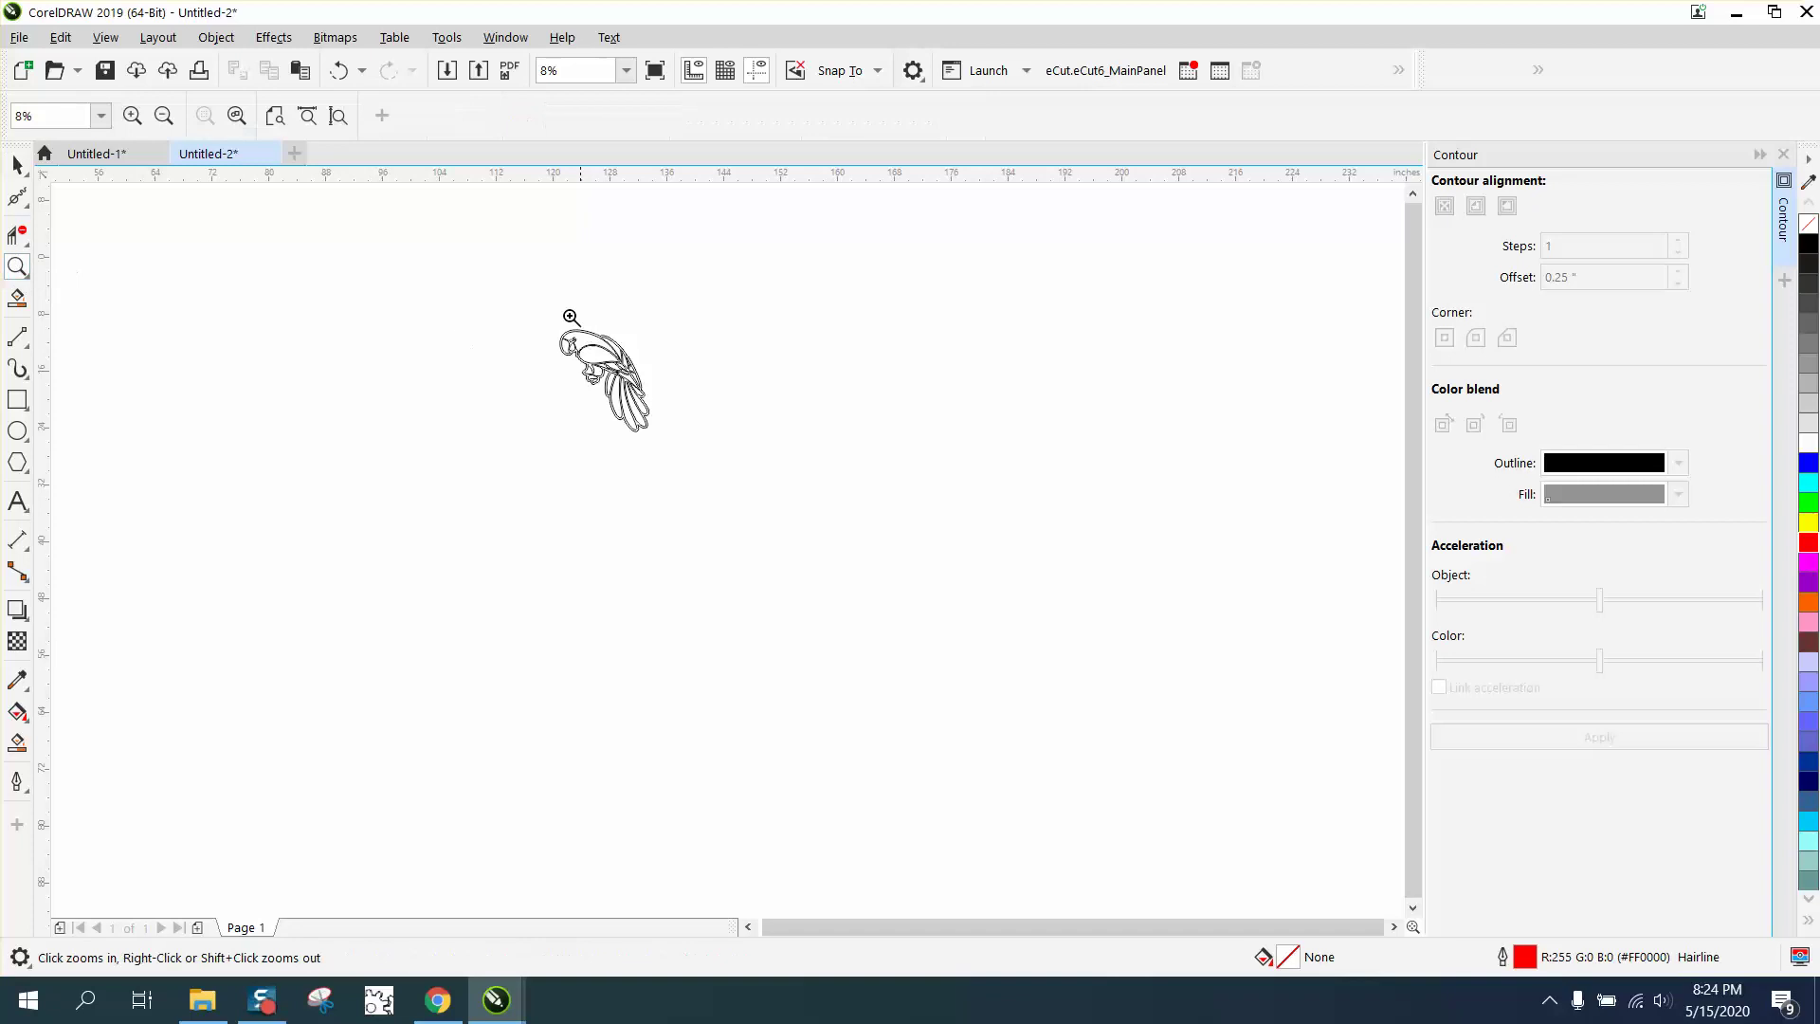
pyautogui.moveTo(538, 304); pyautogui.dragTo(772, 519)
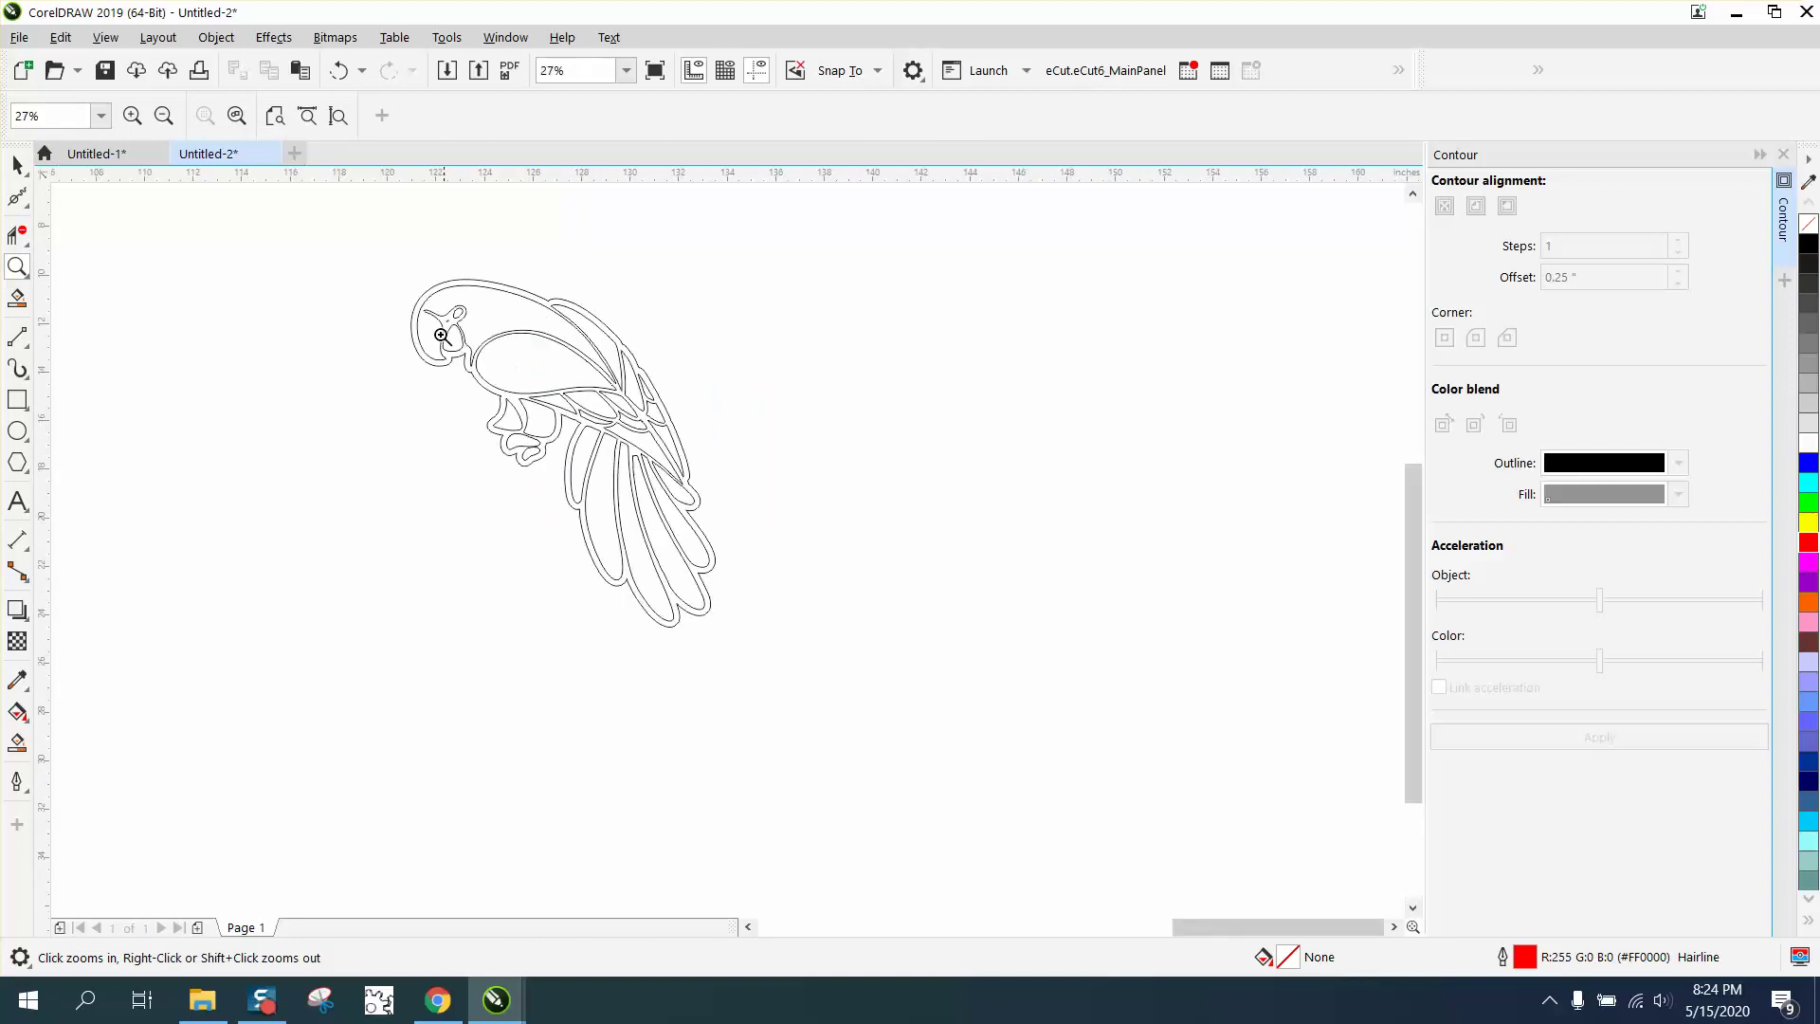
# - Smart Fill the contoured parrot into a new curve, move it right, and give it no fill and a black outline
pyautogui.click(17, 742)
pyautogui.click(612, 585)
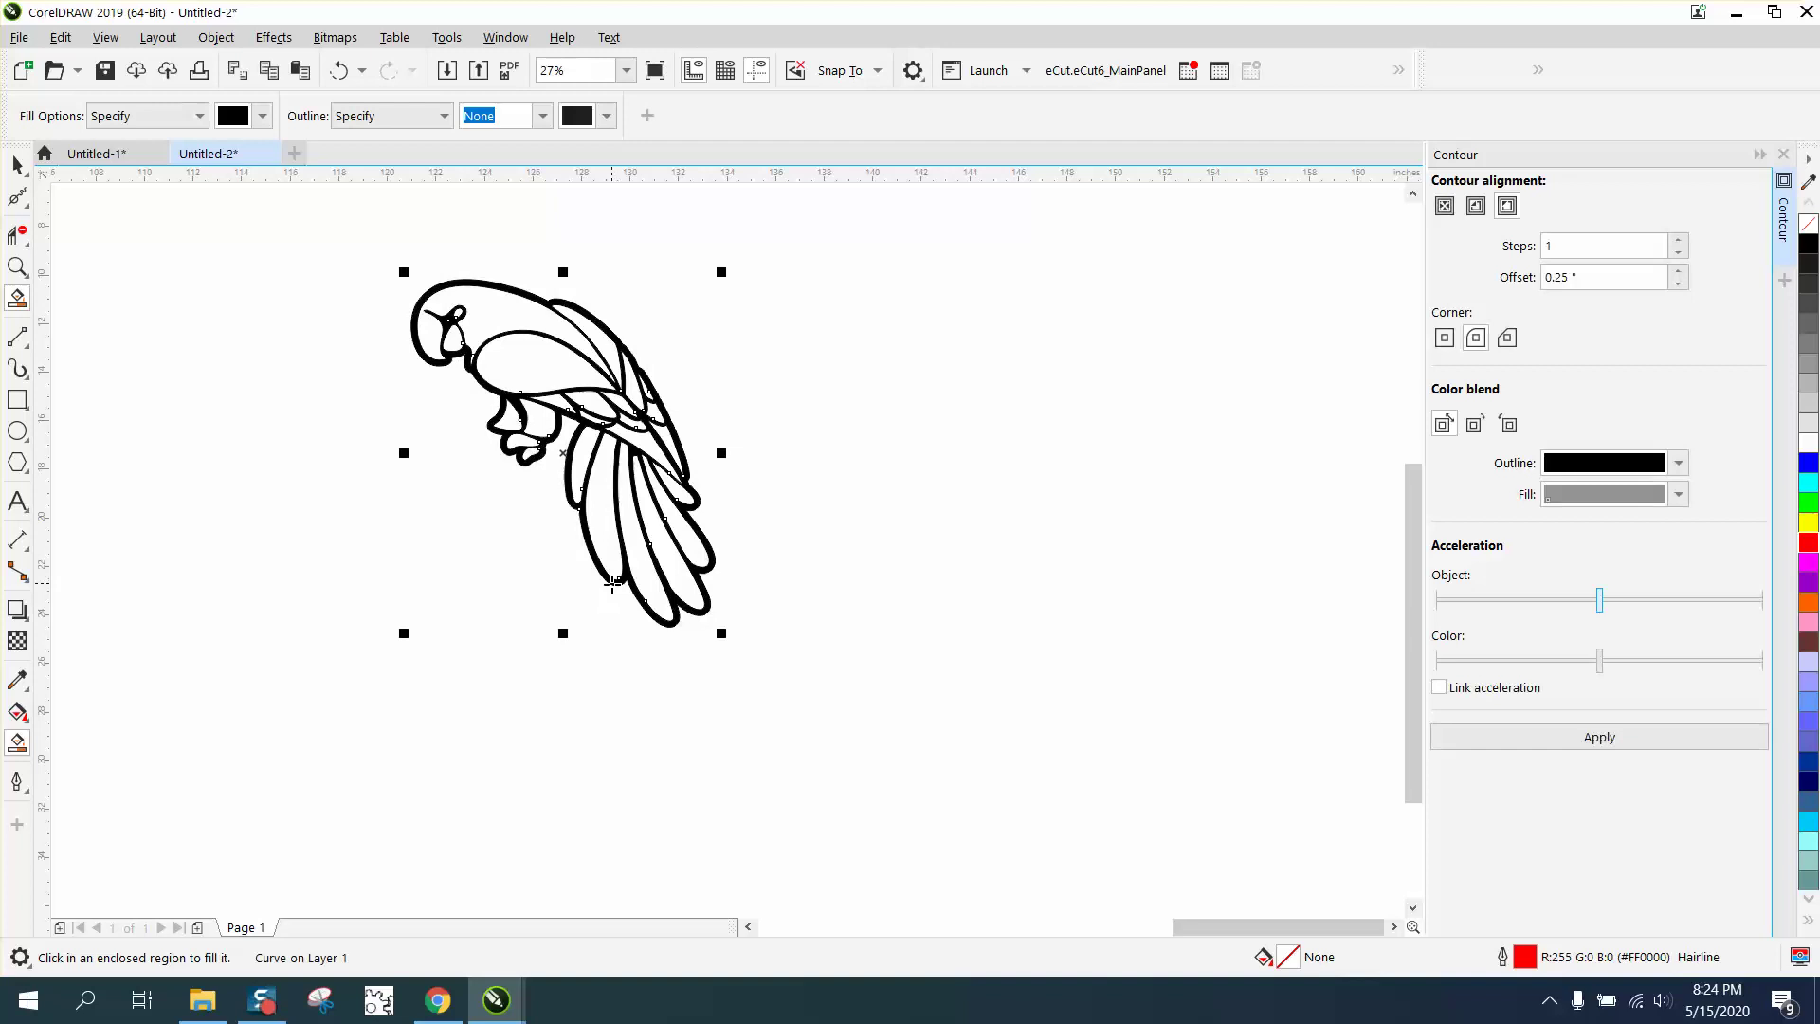
pyautogui.press('Right')
pyautogui.press('Right')
pyautogui.press('Right')
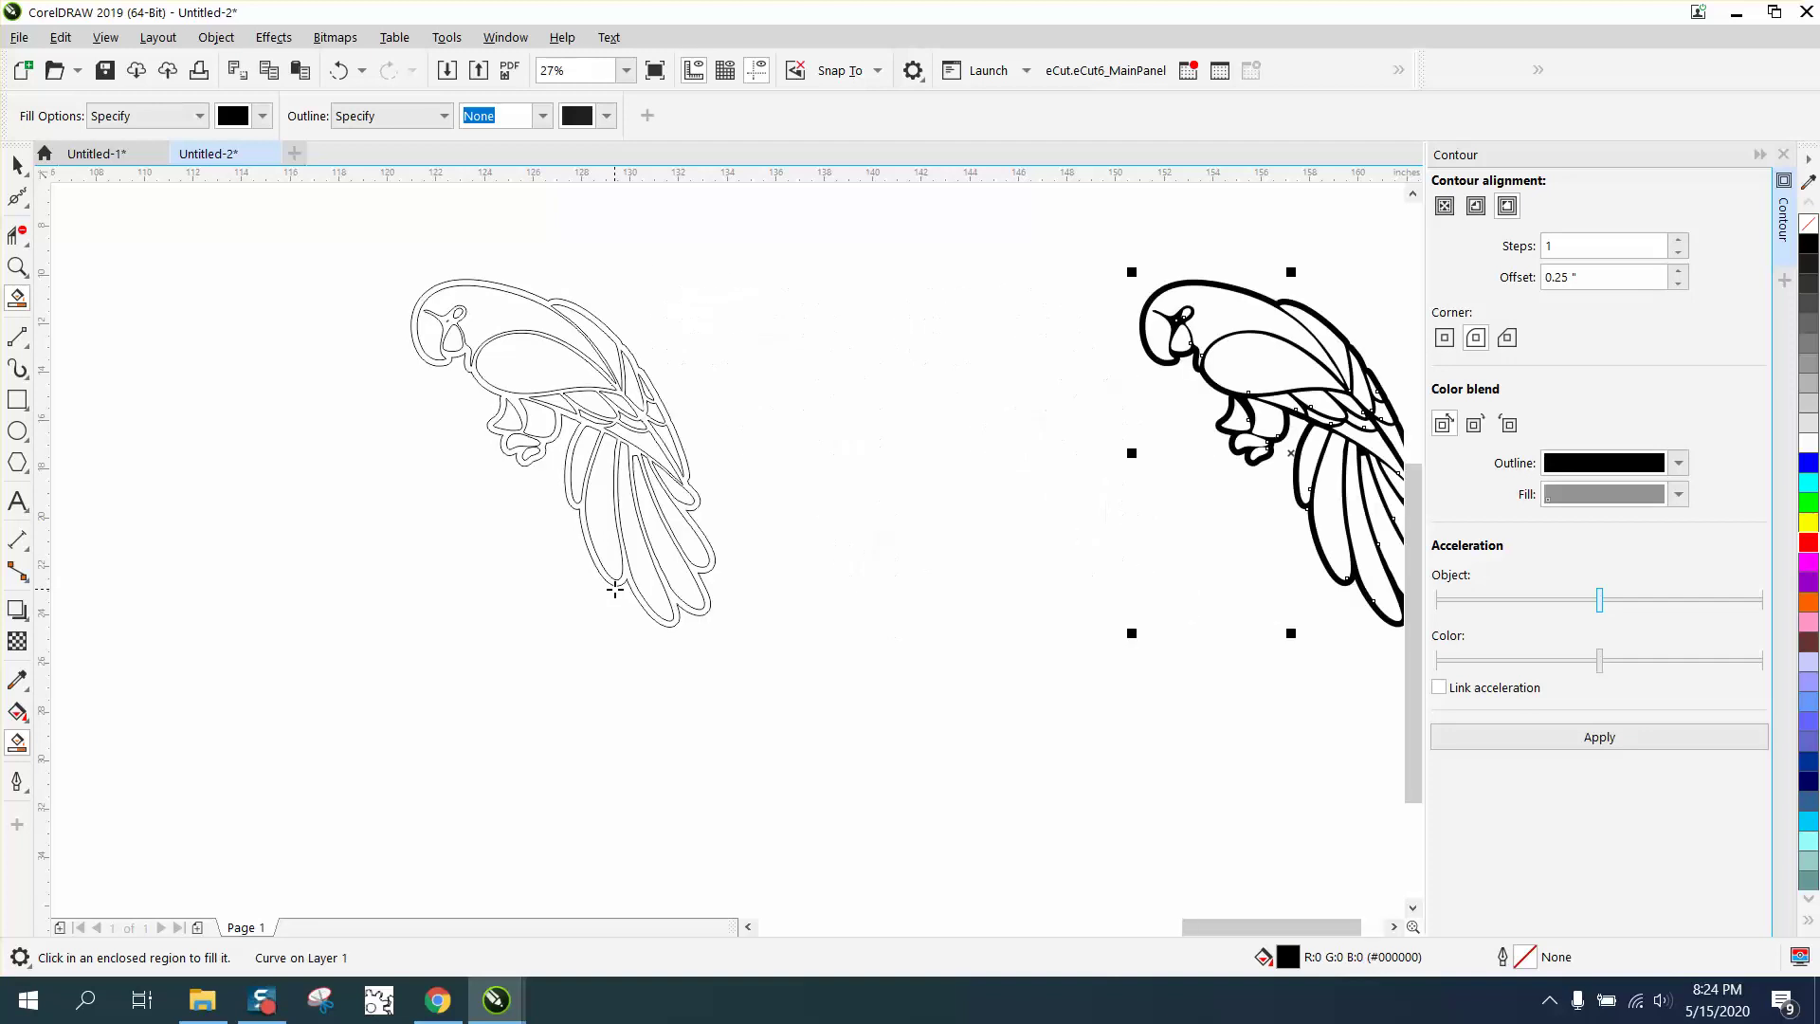
pyautogui.click(1808, 223)
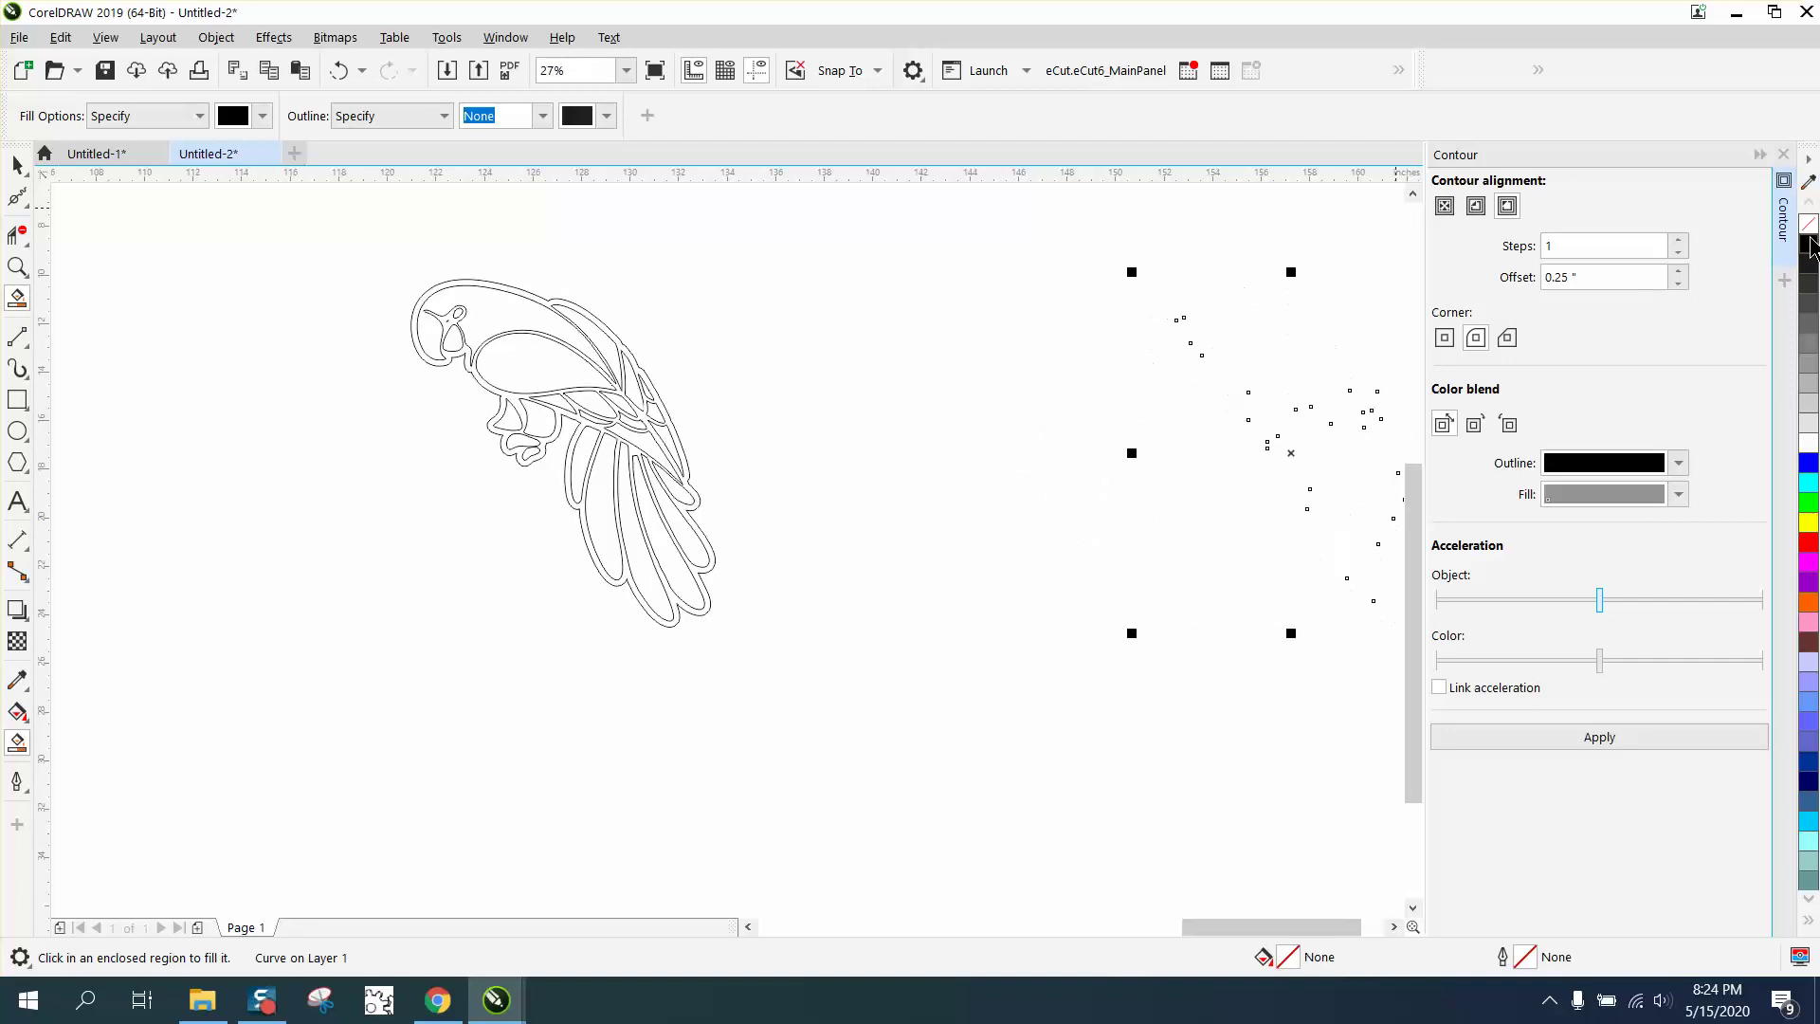
pyautogui.rightClick(1808, 244)
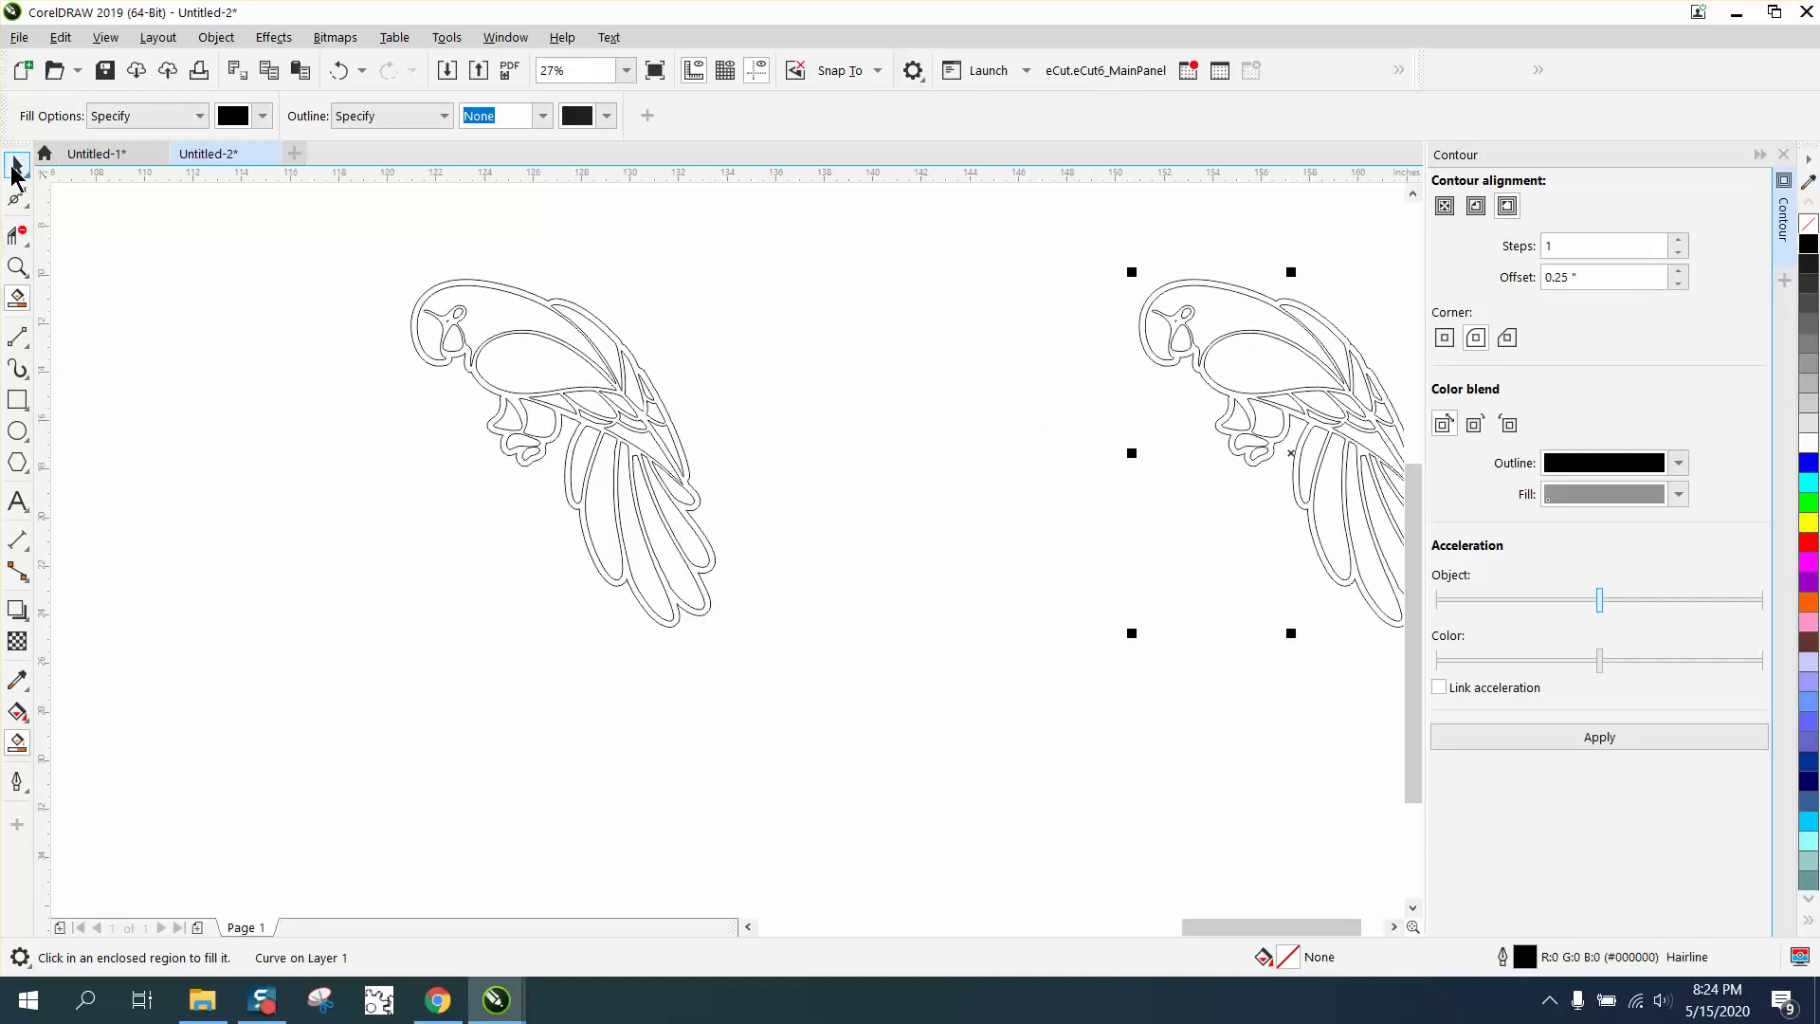
pyautogui.click(17, 165)
pyautogui.click(588, 327)
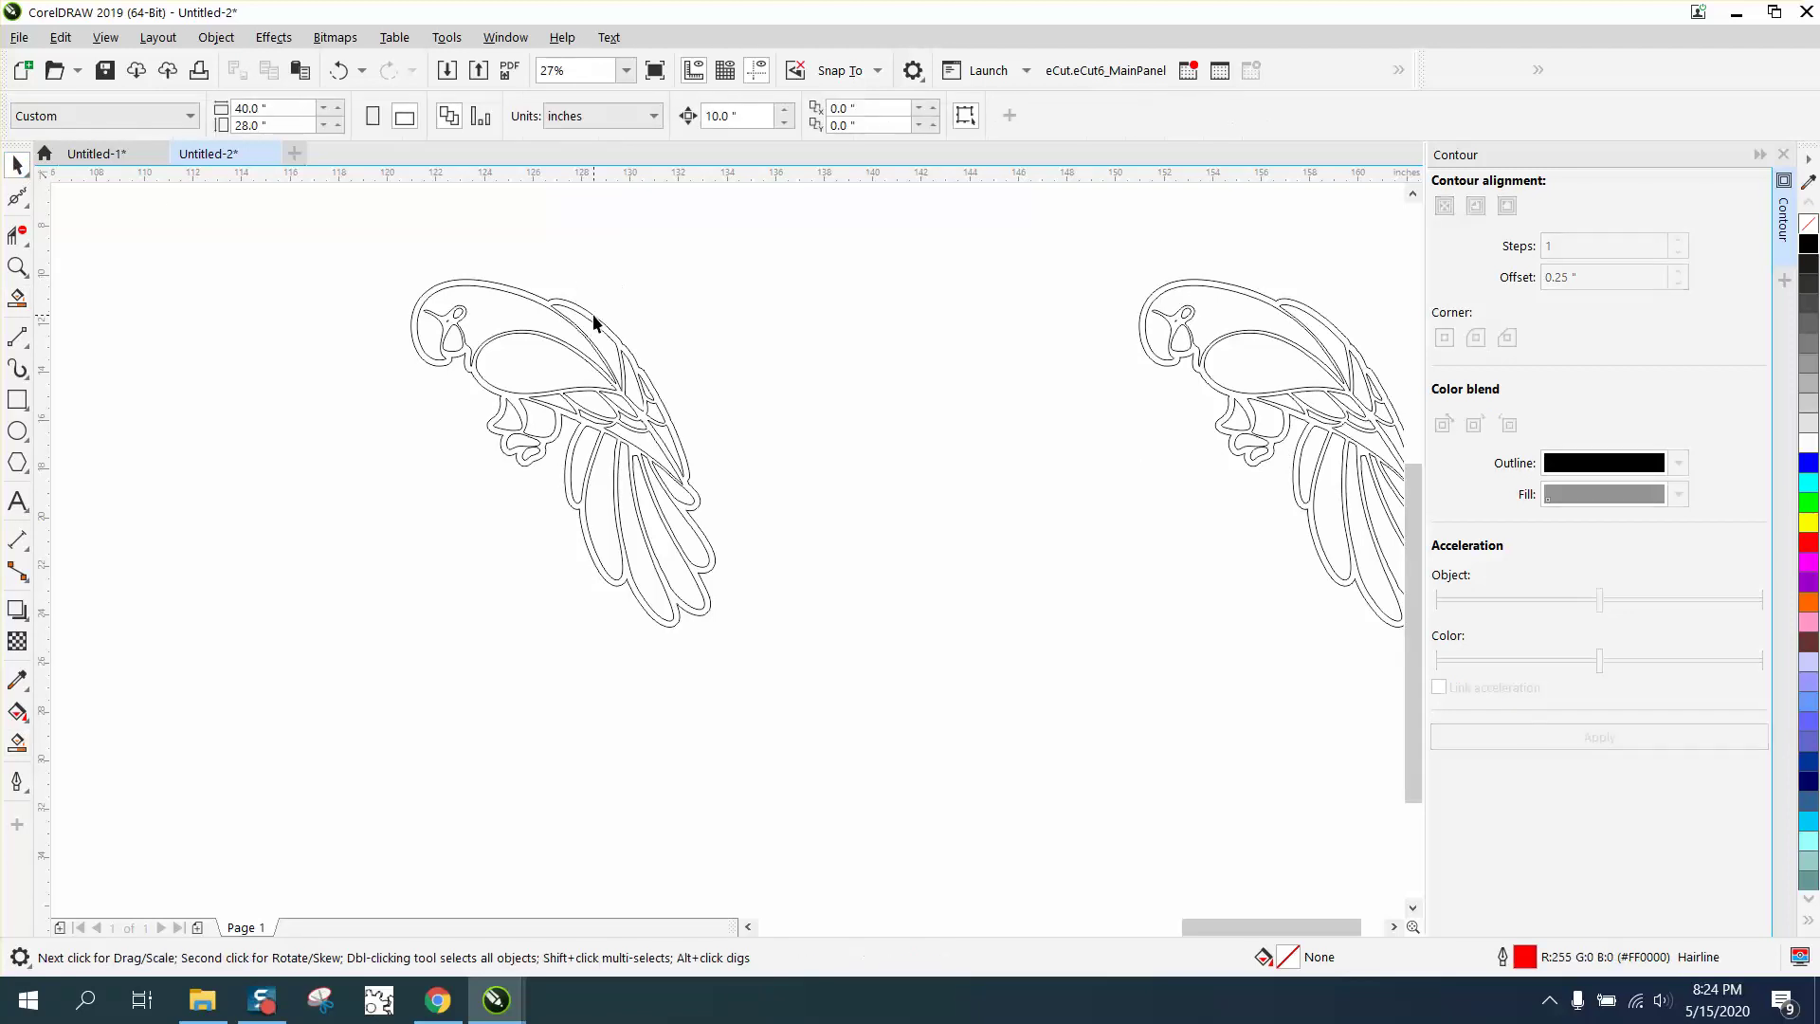
# - Nudge the solid parrot outline down out of the way
pyautogui.click(594, 322)
pyautogui.press('Down')
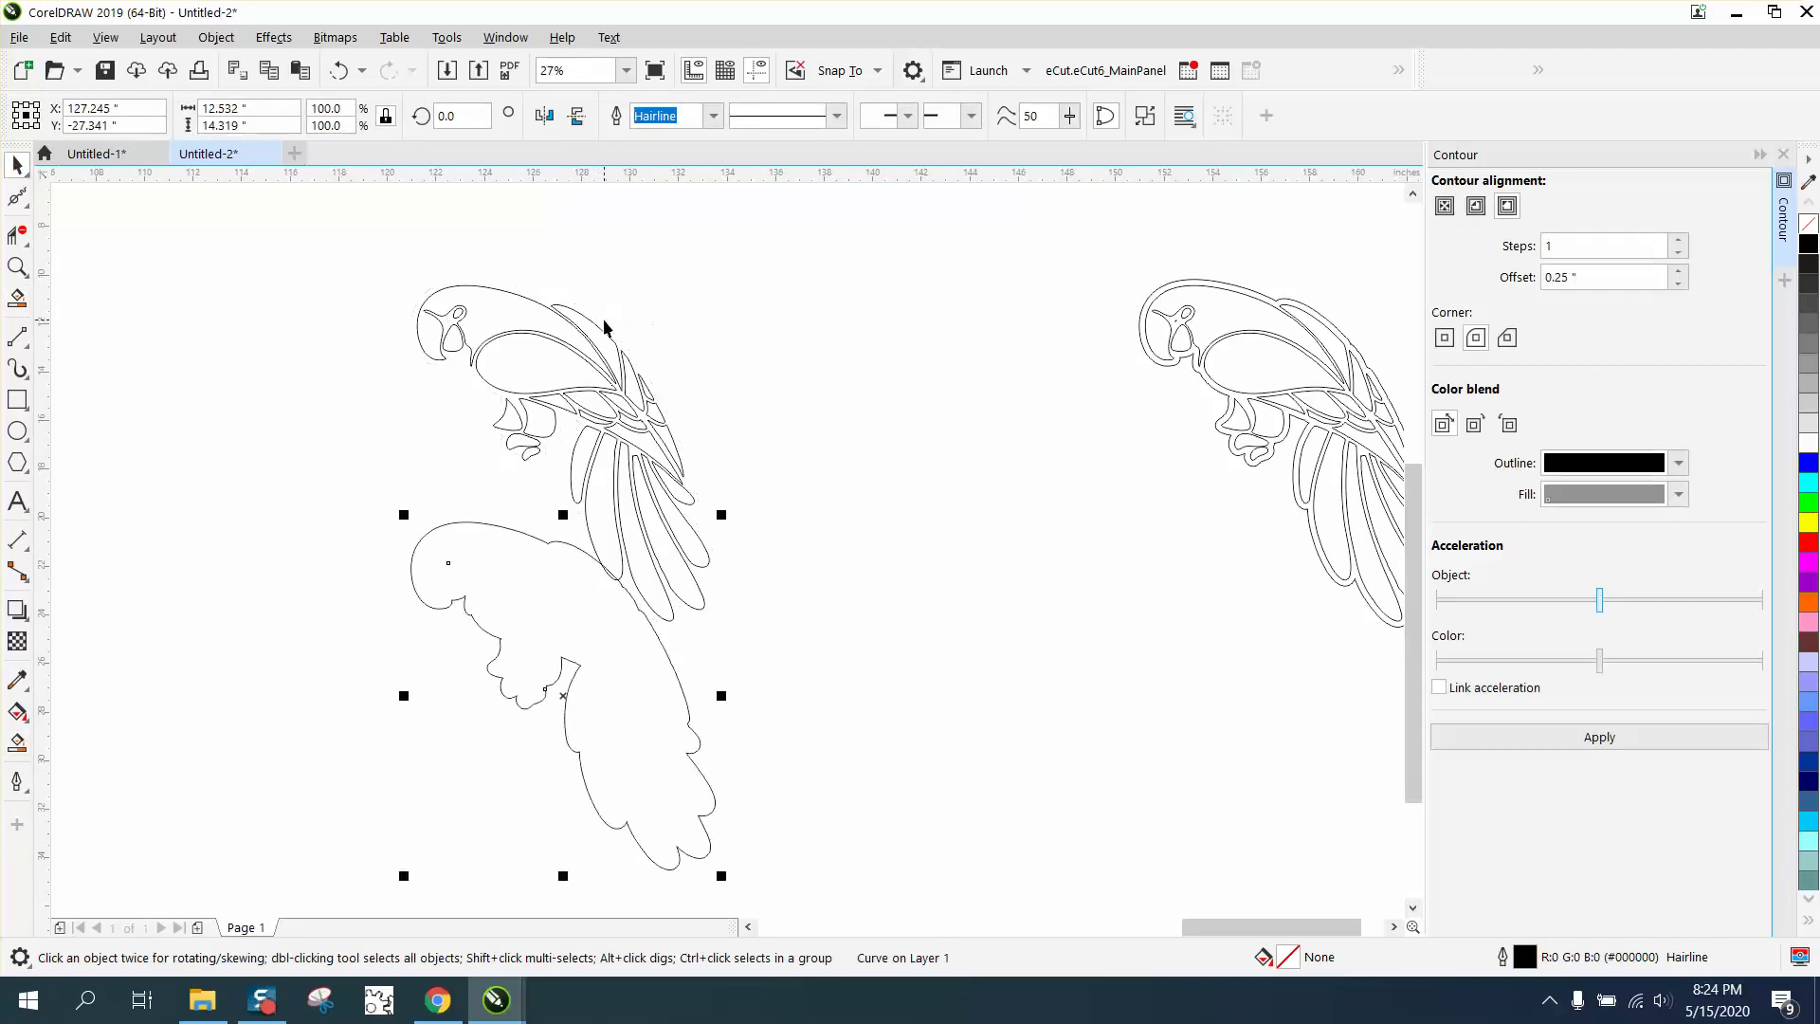
pyautogui.press('Right')
pyautogui.press('Down')
pyautogui.press('Left')
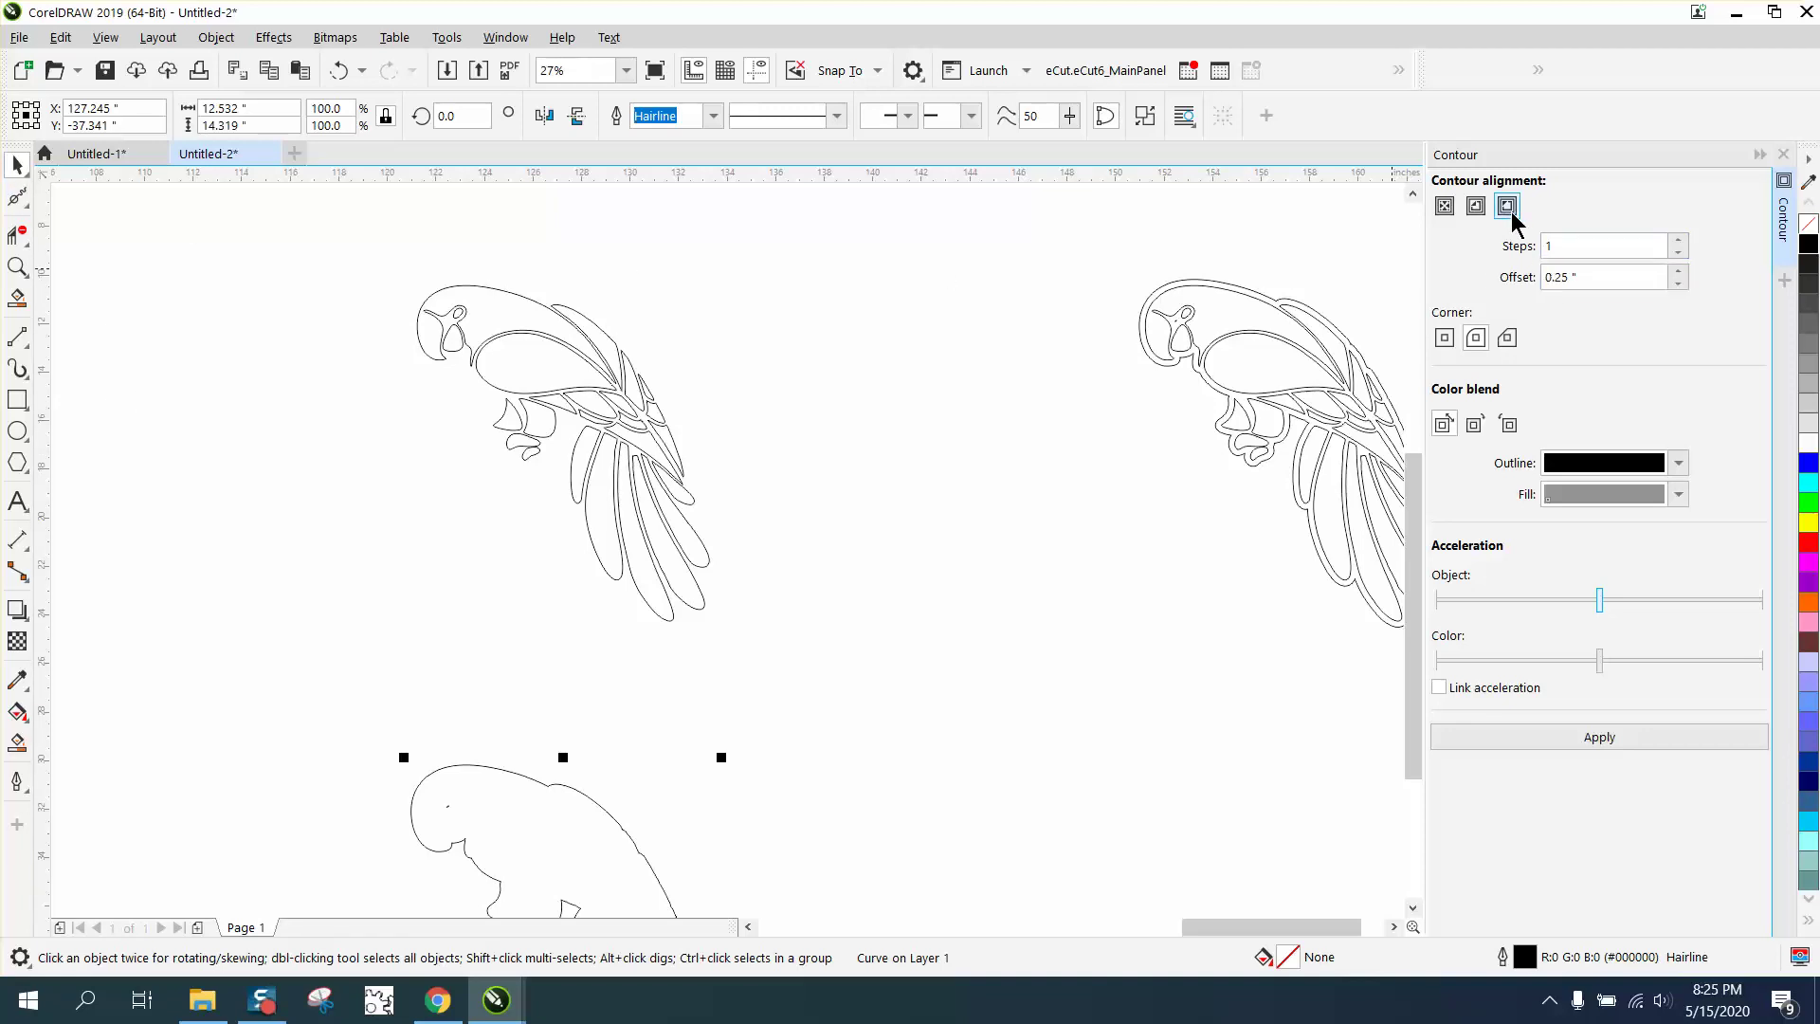
# - Set the contour to Inside with a 0.125" offset and select the line-art parrot's 25 parts
pyautogui.click(1476, 206)
pyautogui.doubleClick(1584, 276)
pyautogui.write('.')
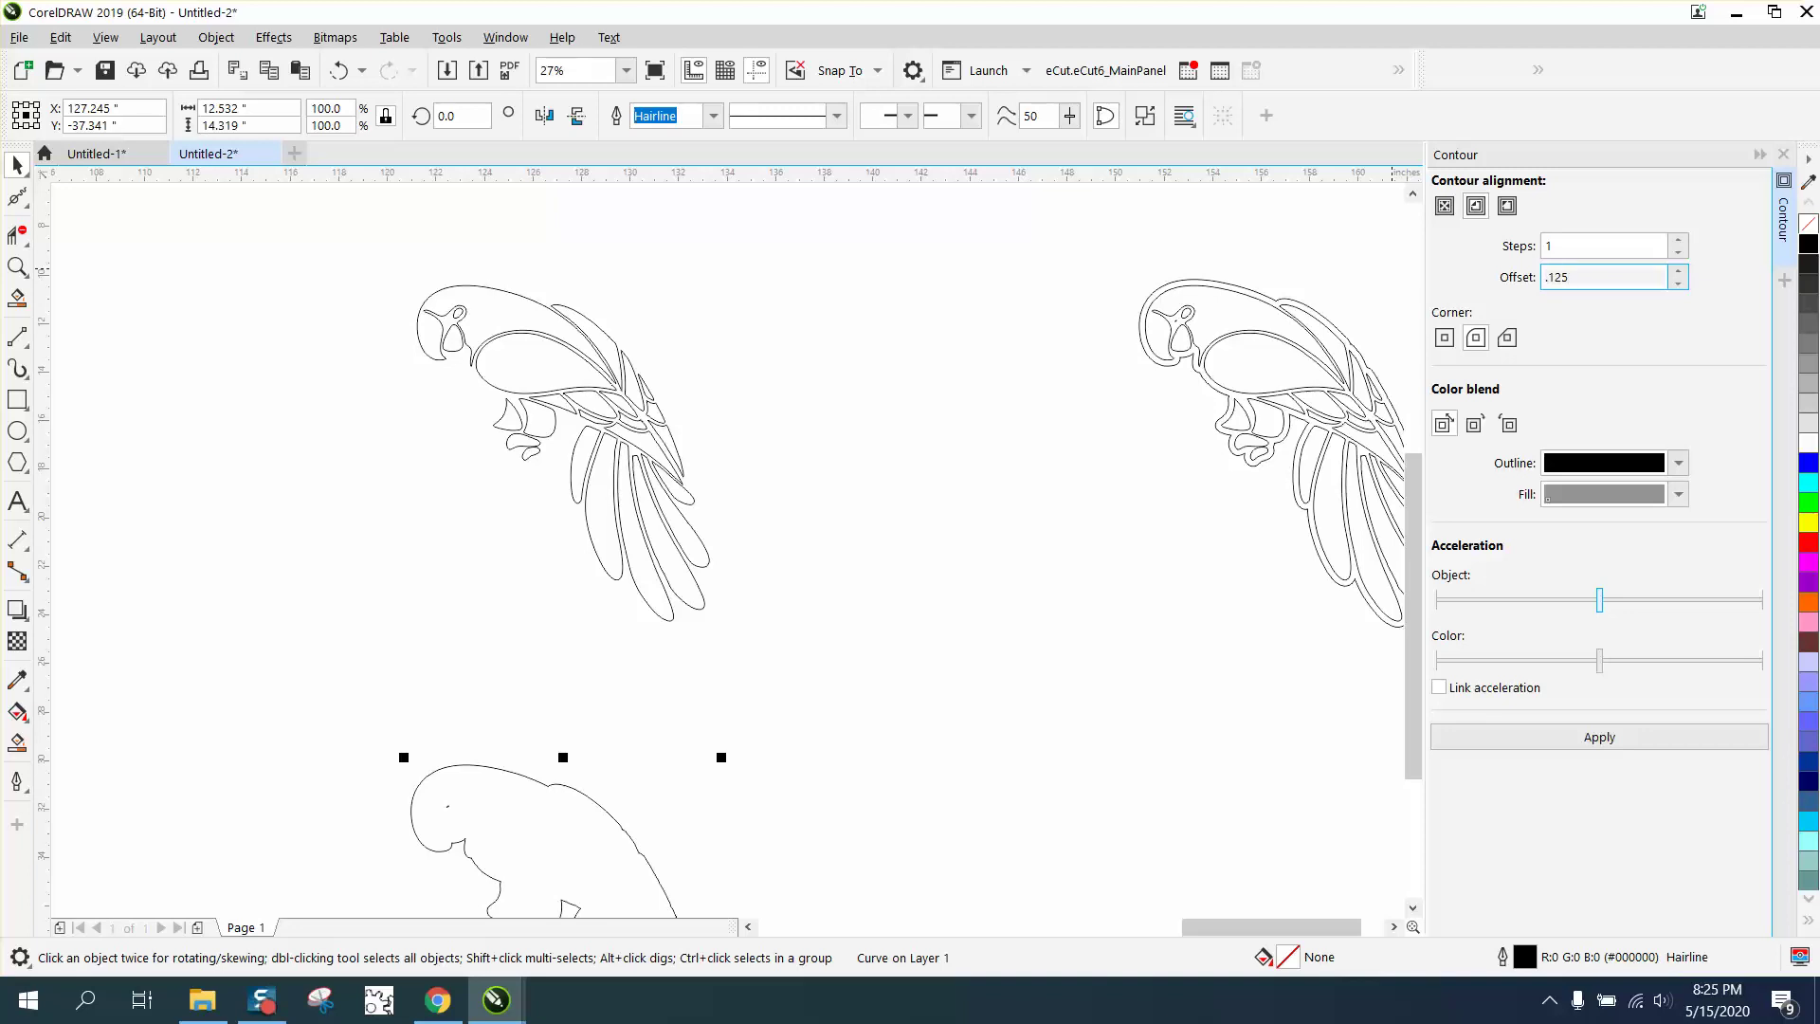
pyautogui.click(1677, 463)
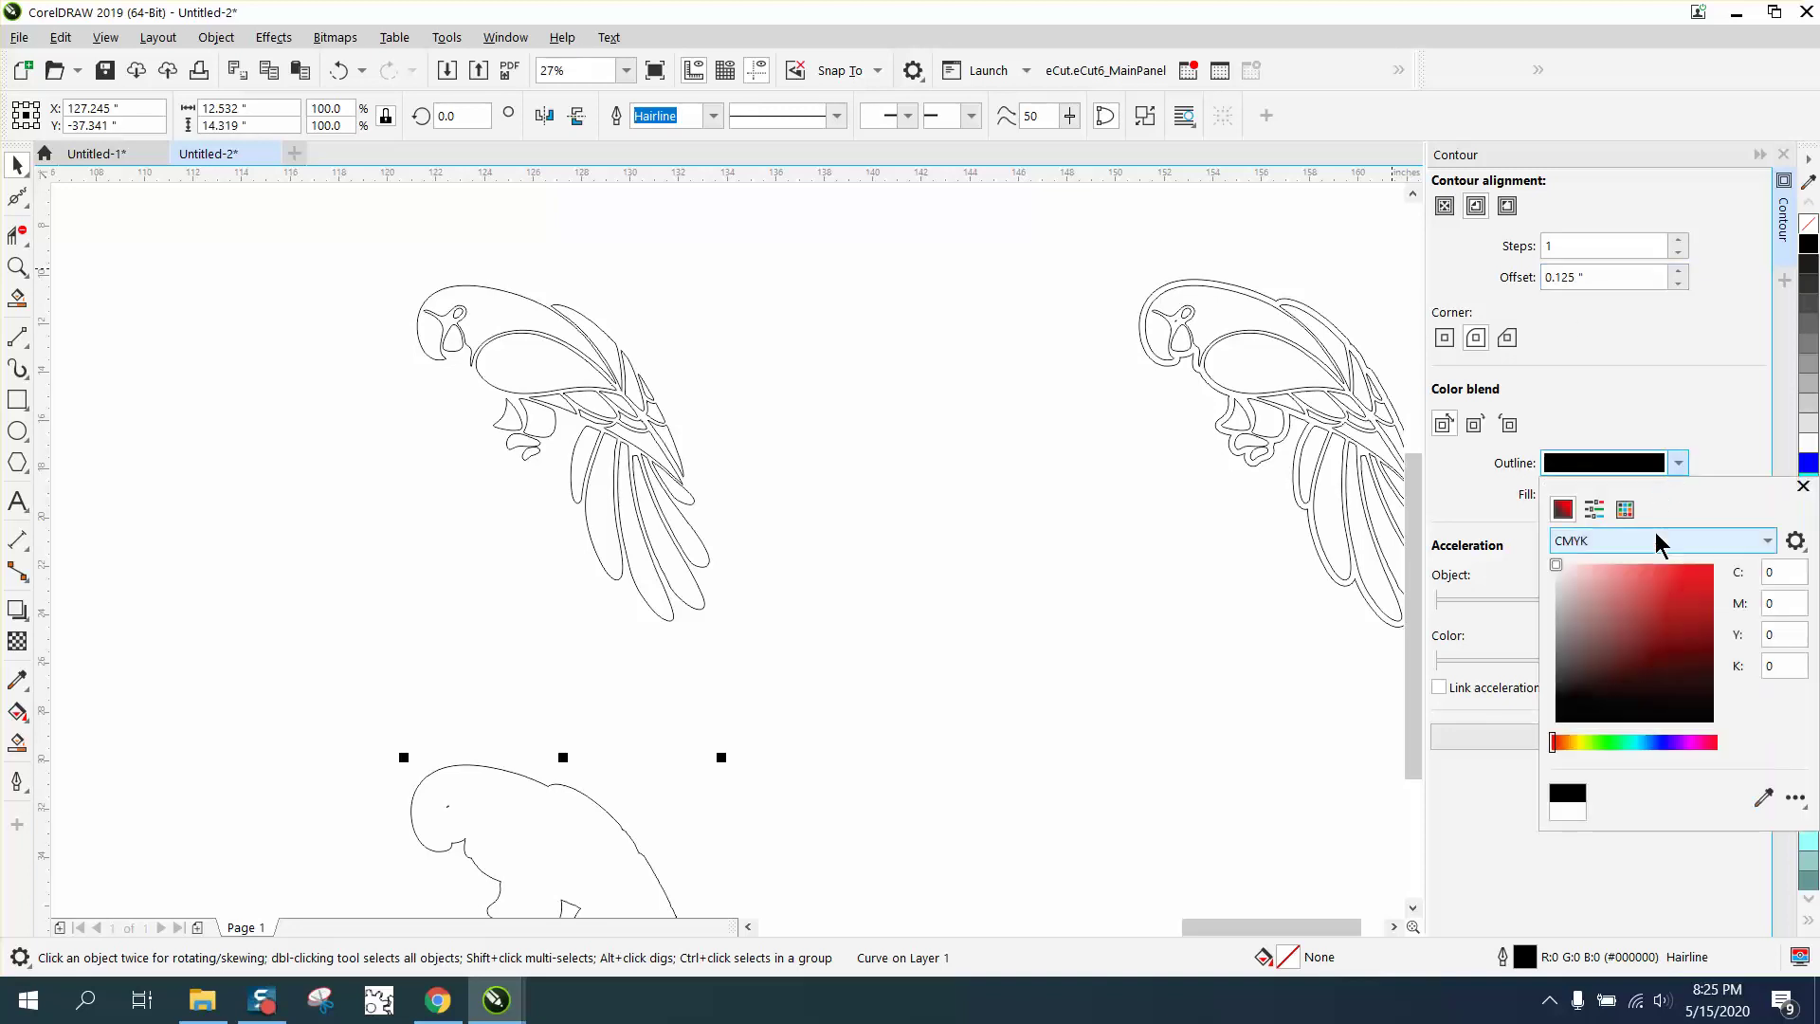
pyautogui.click(1678, 462)
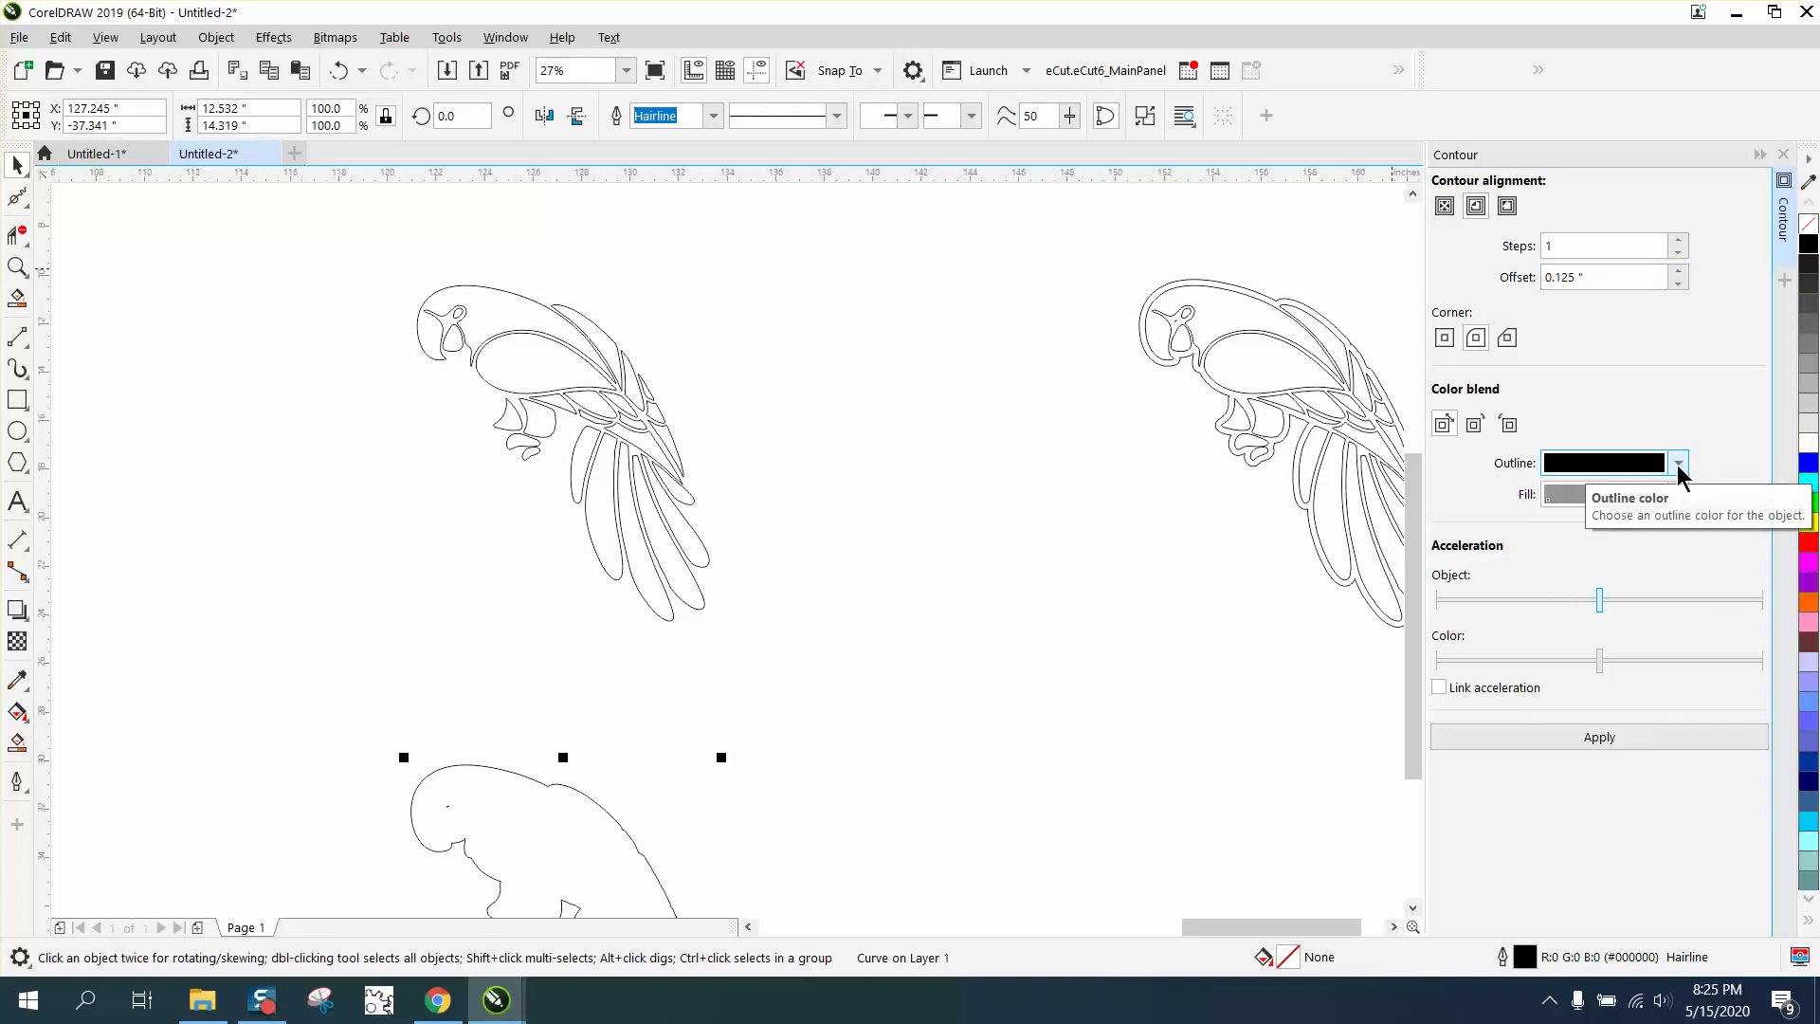
pyautogui.moveTo(384, 259); pyautogui.dragTo(604, 547)
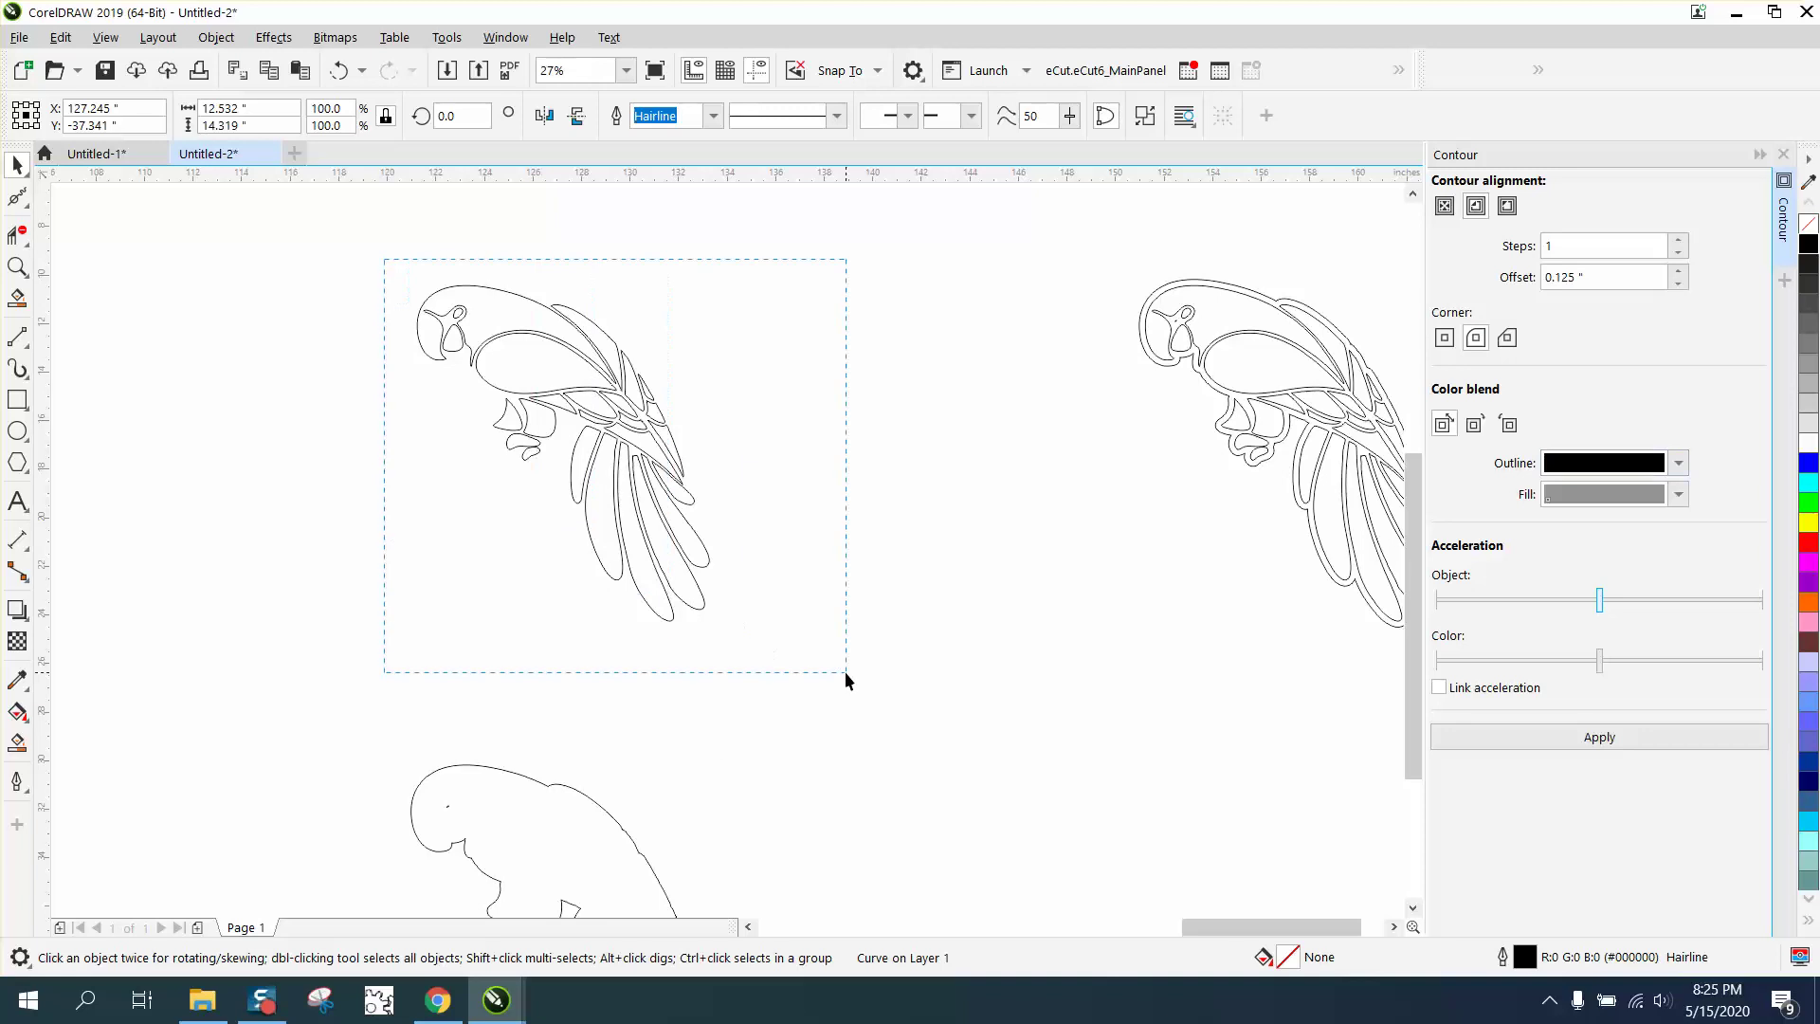
pyautogui.moveTo(845, 672); pyautogui.dragTo(846, 672)
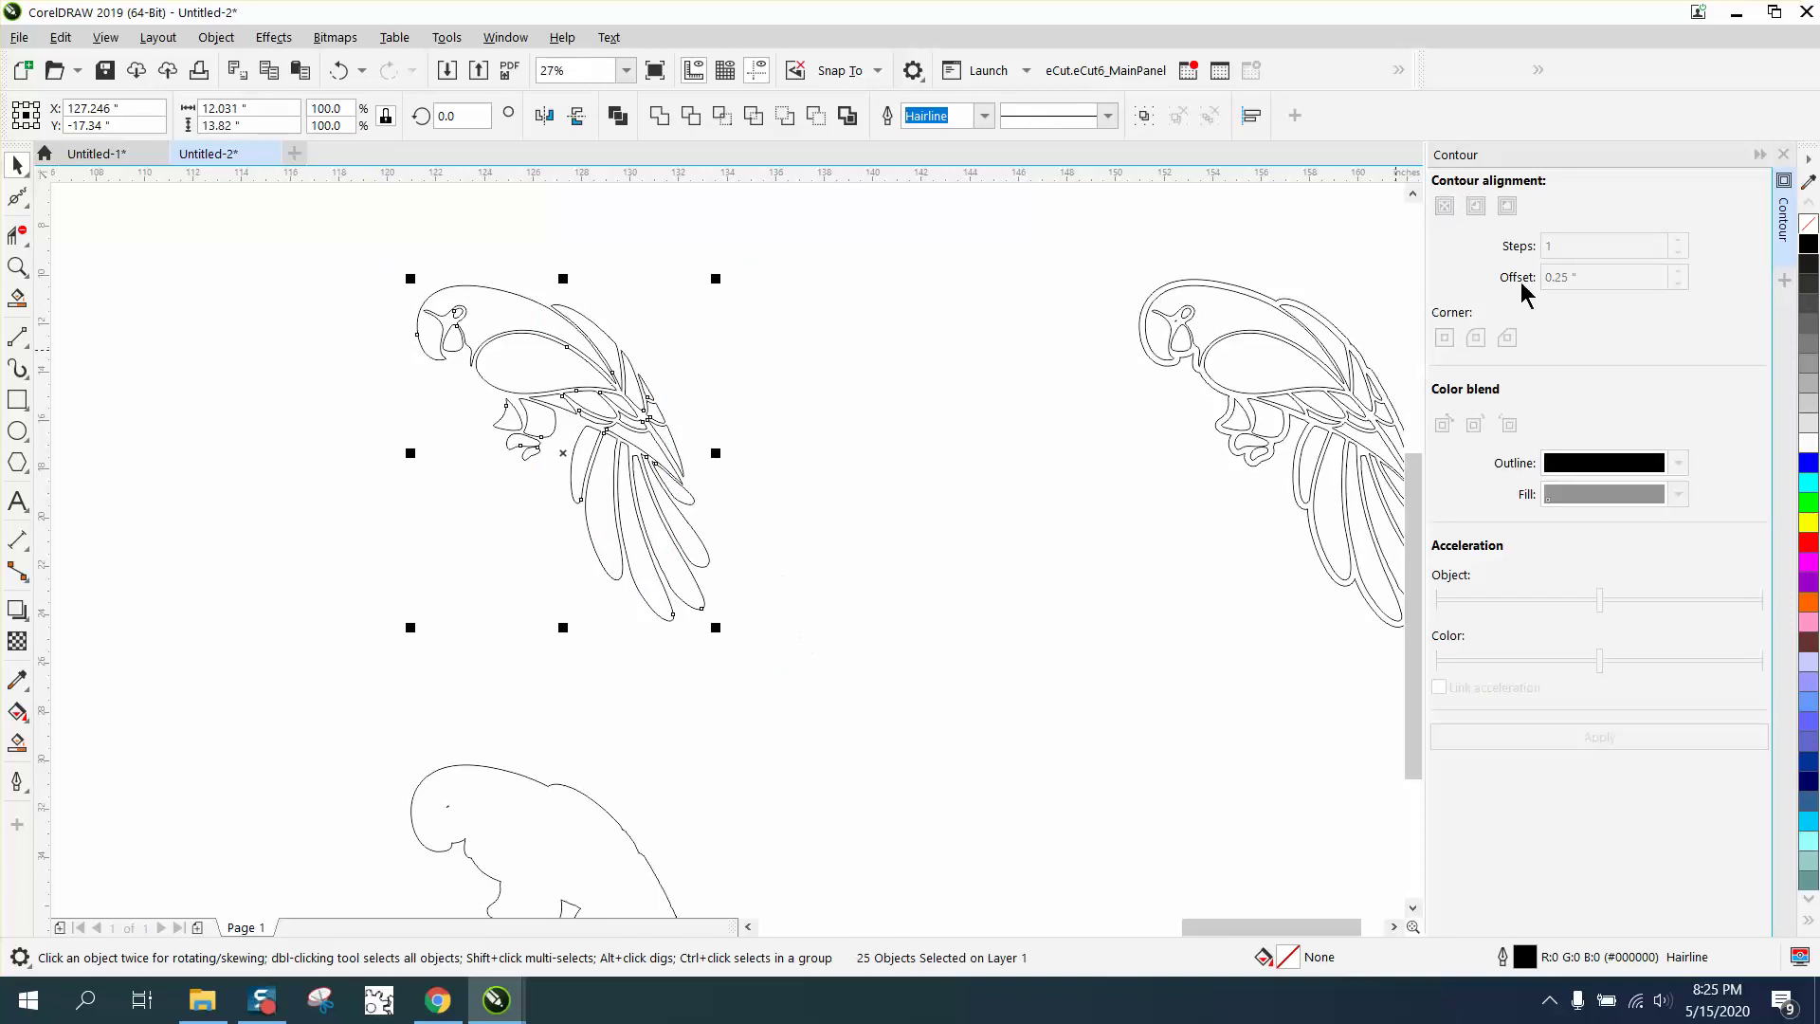
# - Group the 25 selected parrot parts
pyautogui.click(224, 38)
pyautogui.moveTo(268, 424)
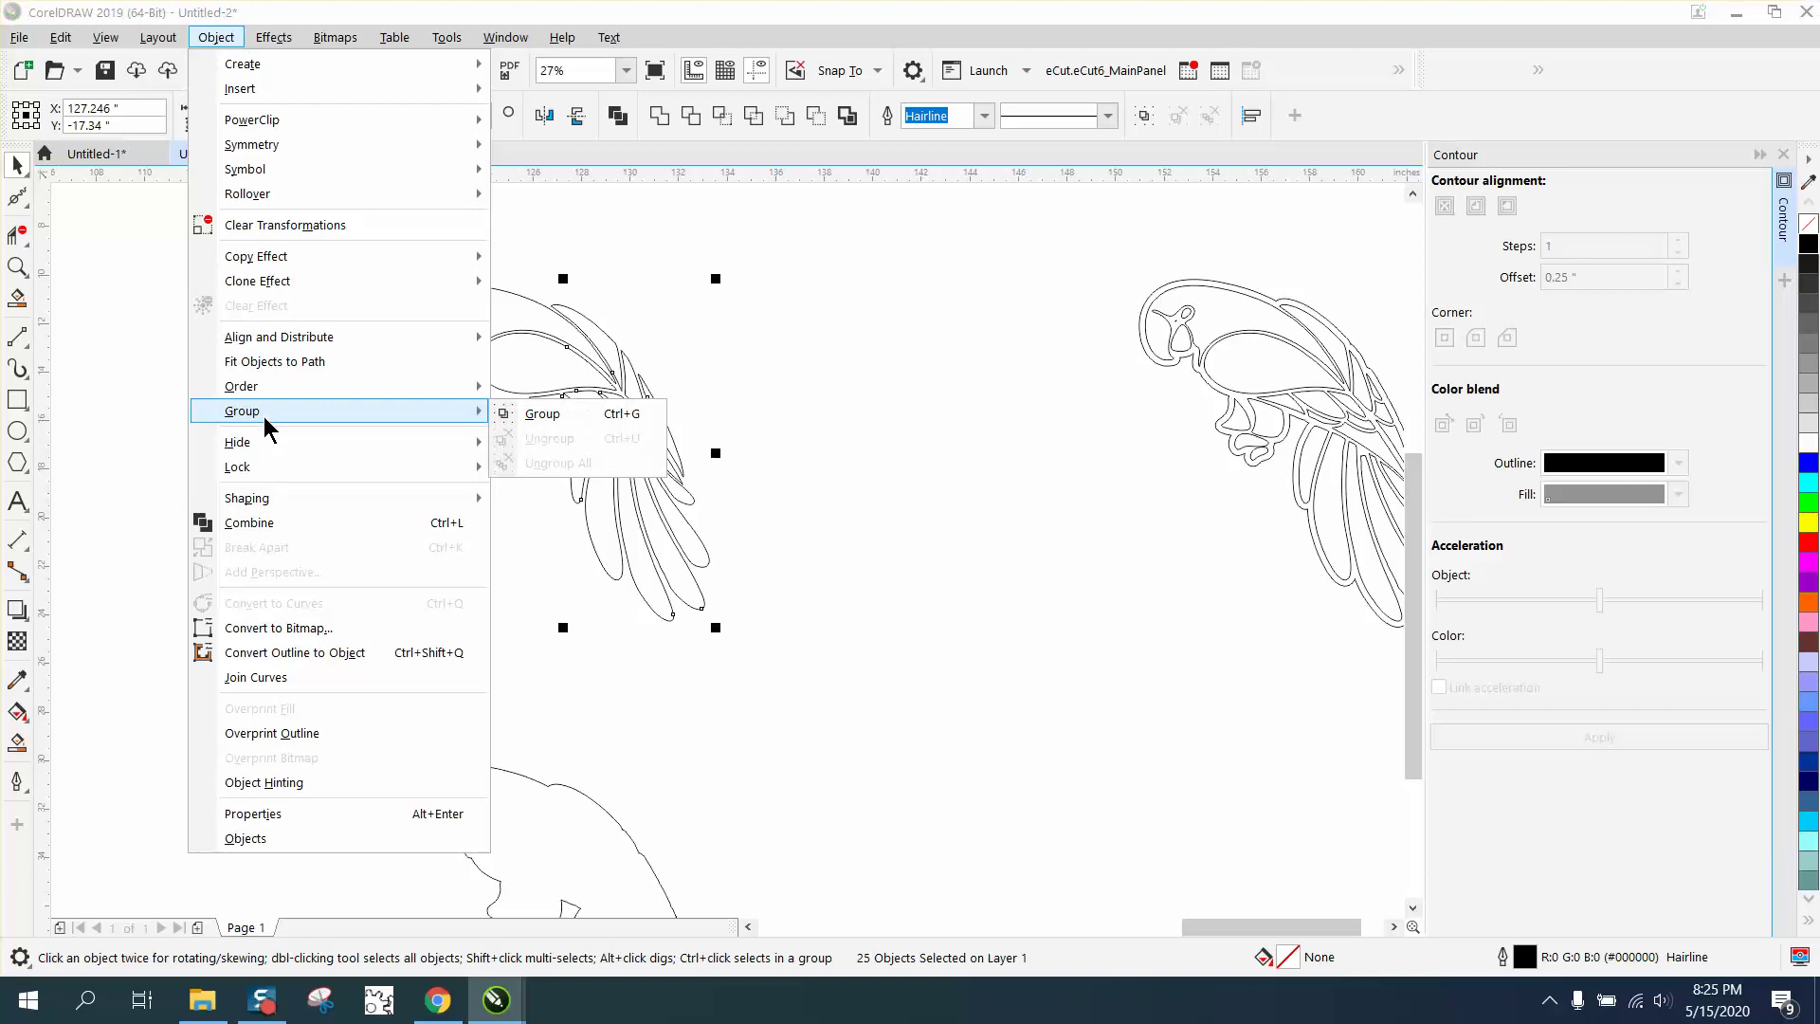
pyautogui.click(535, 415)
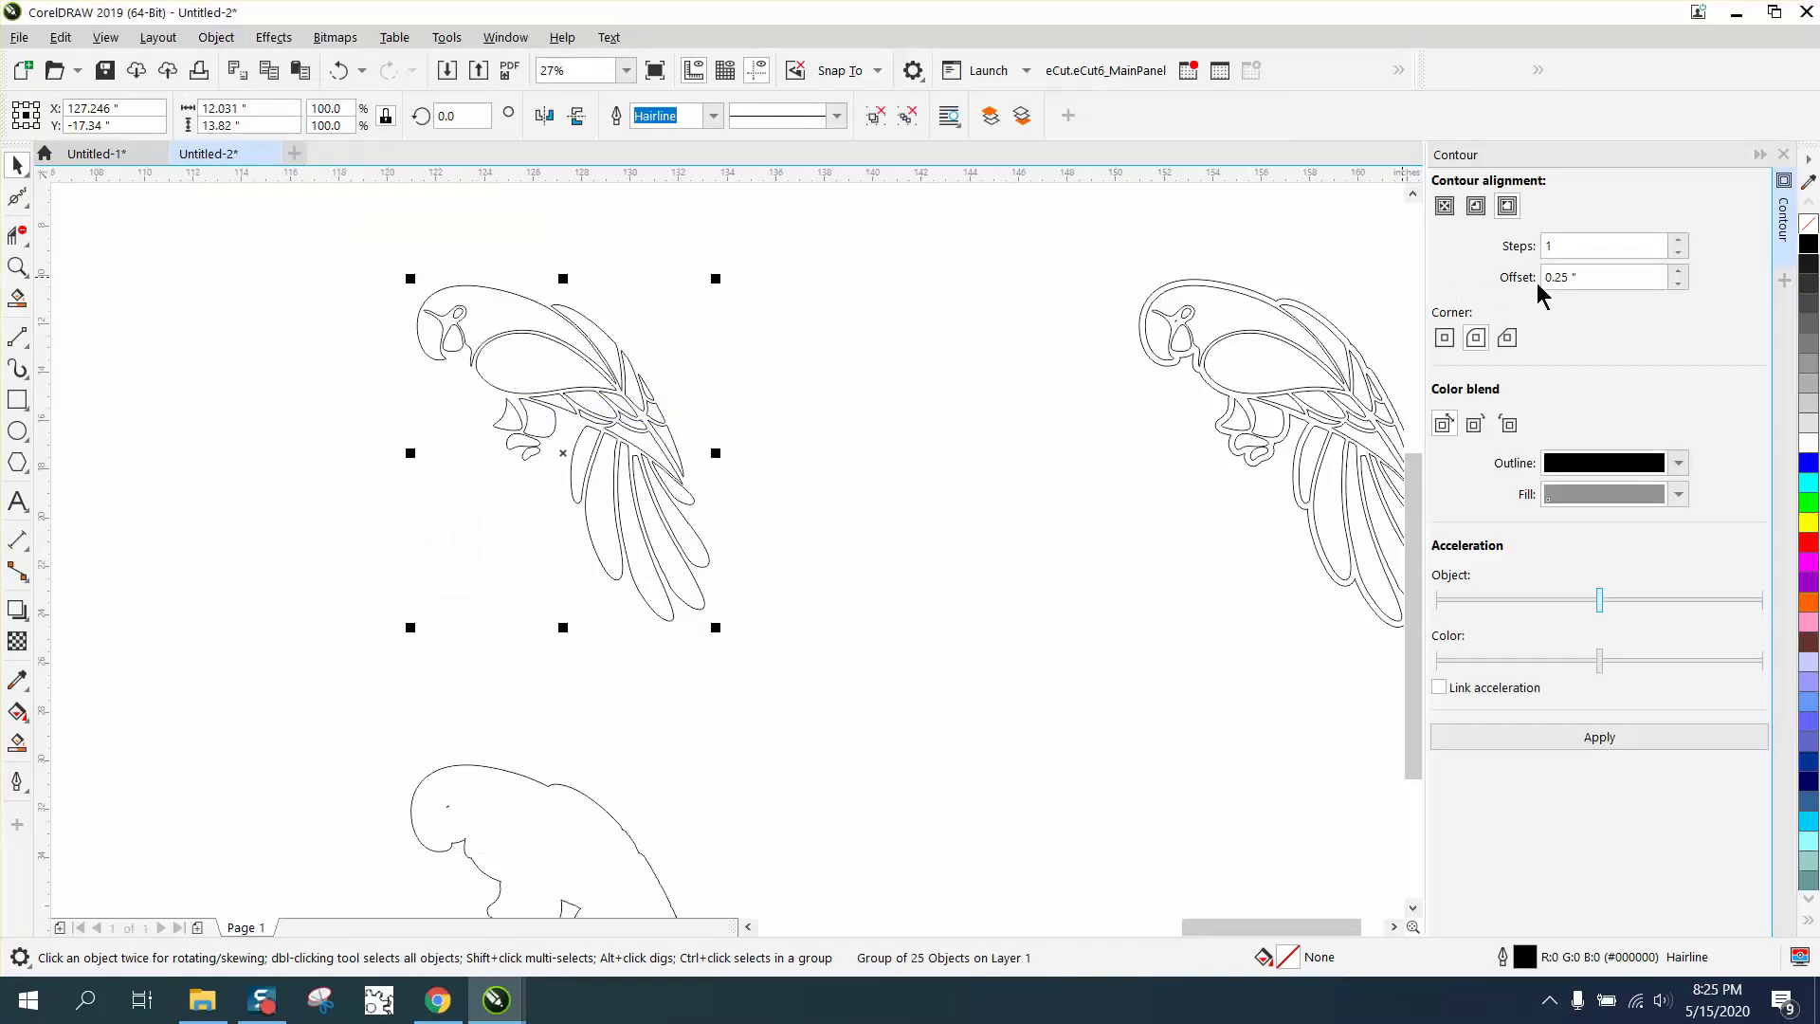
# - Apply a 1-step inside contour at 0.13" offset to the grouped parrot
pyautogui.doubleClick(1576, 277)
pyautogui.write('.13')
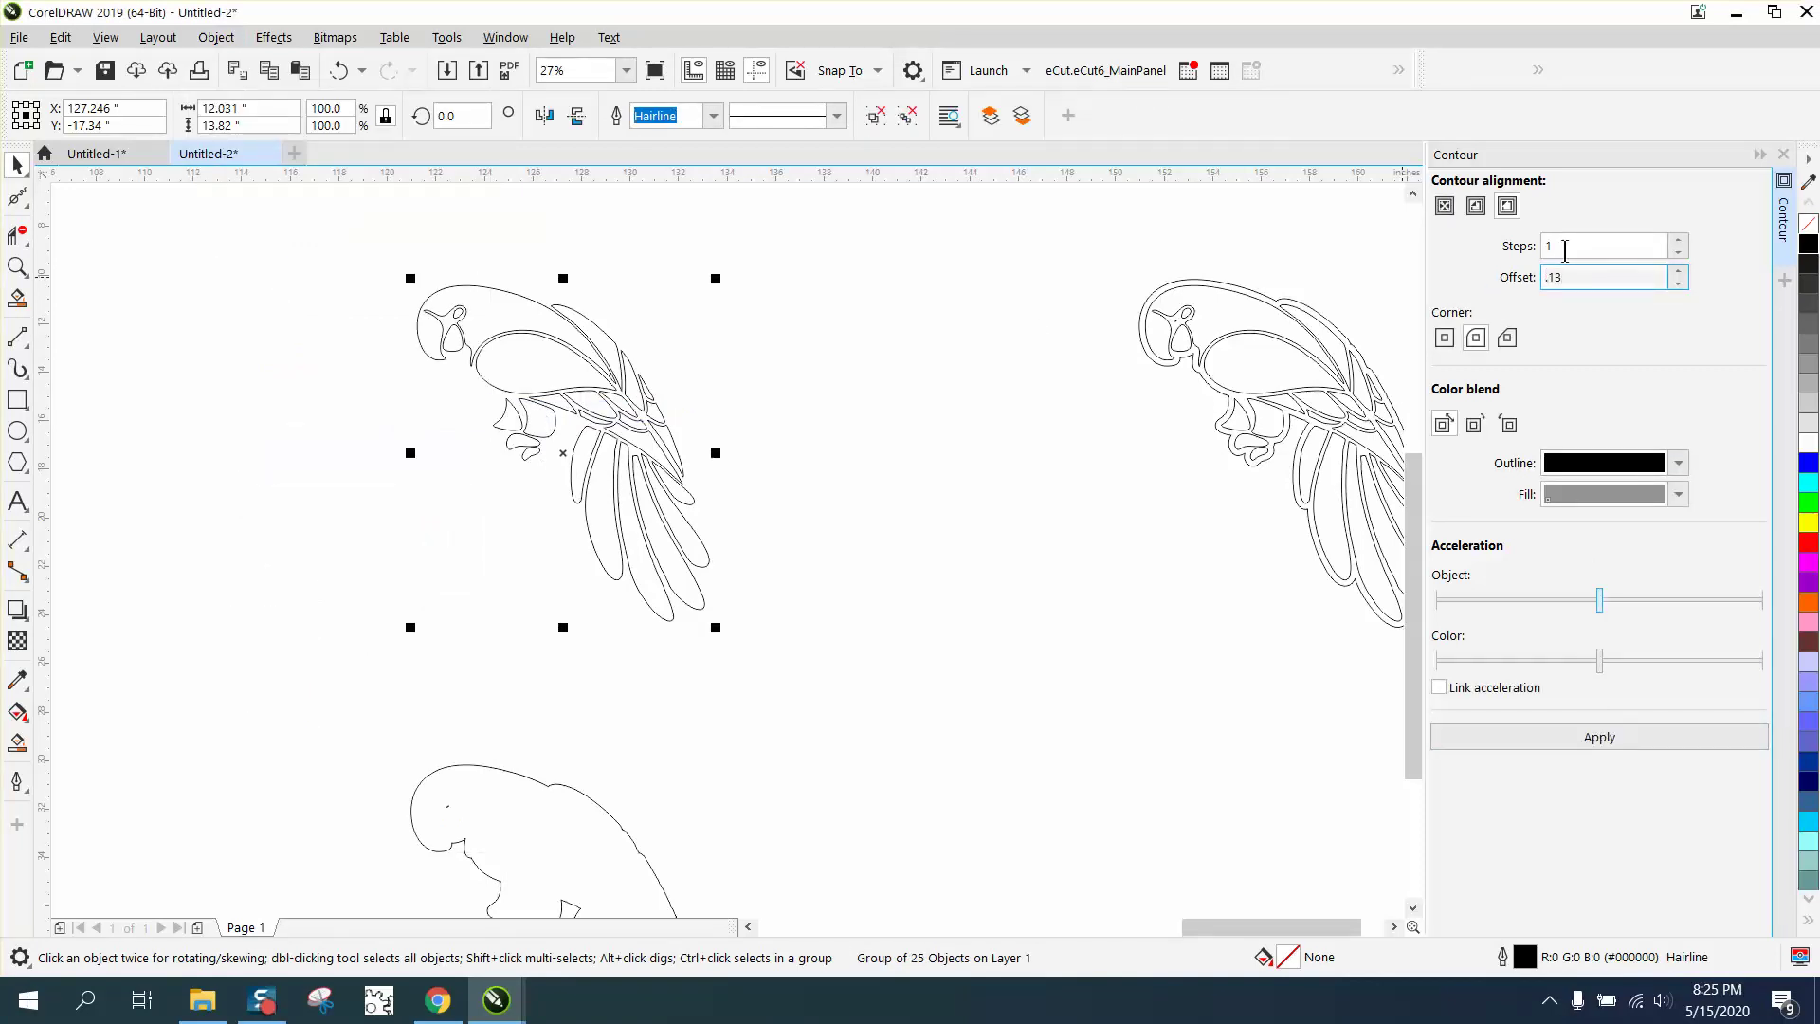
pyautogui.click(1481, 207)
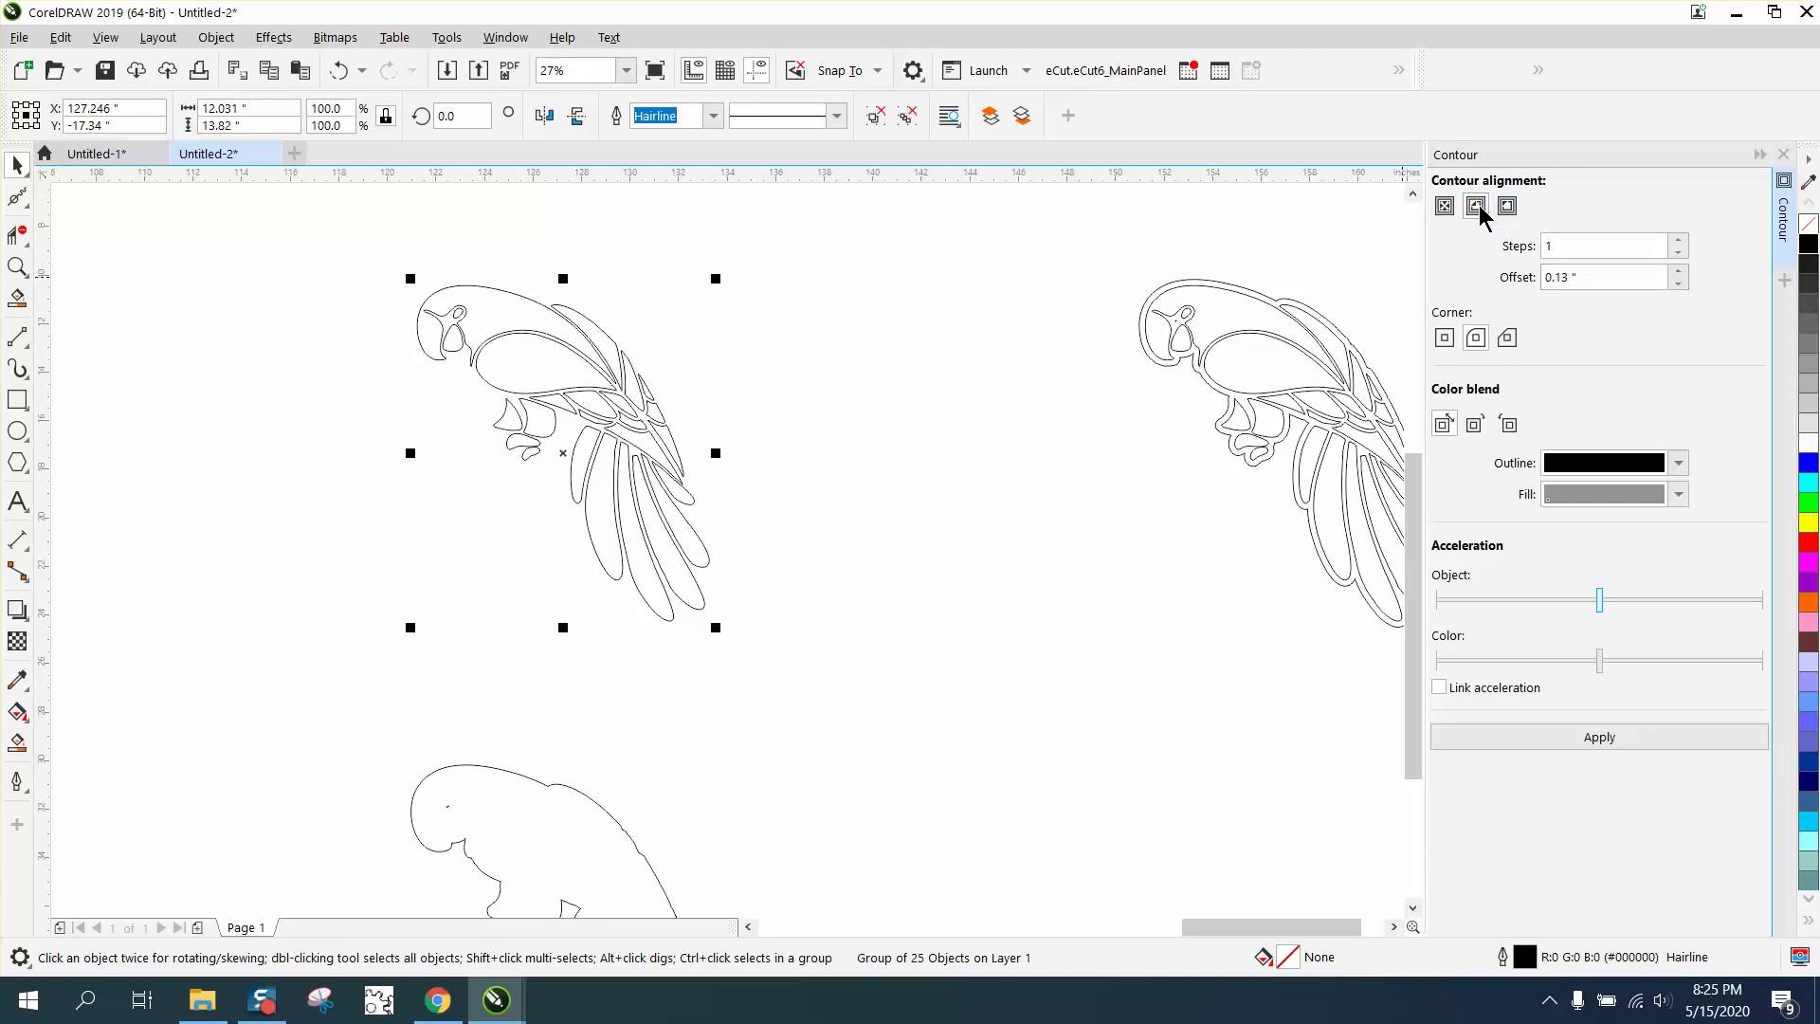
pyautogui.click(1599, 737)
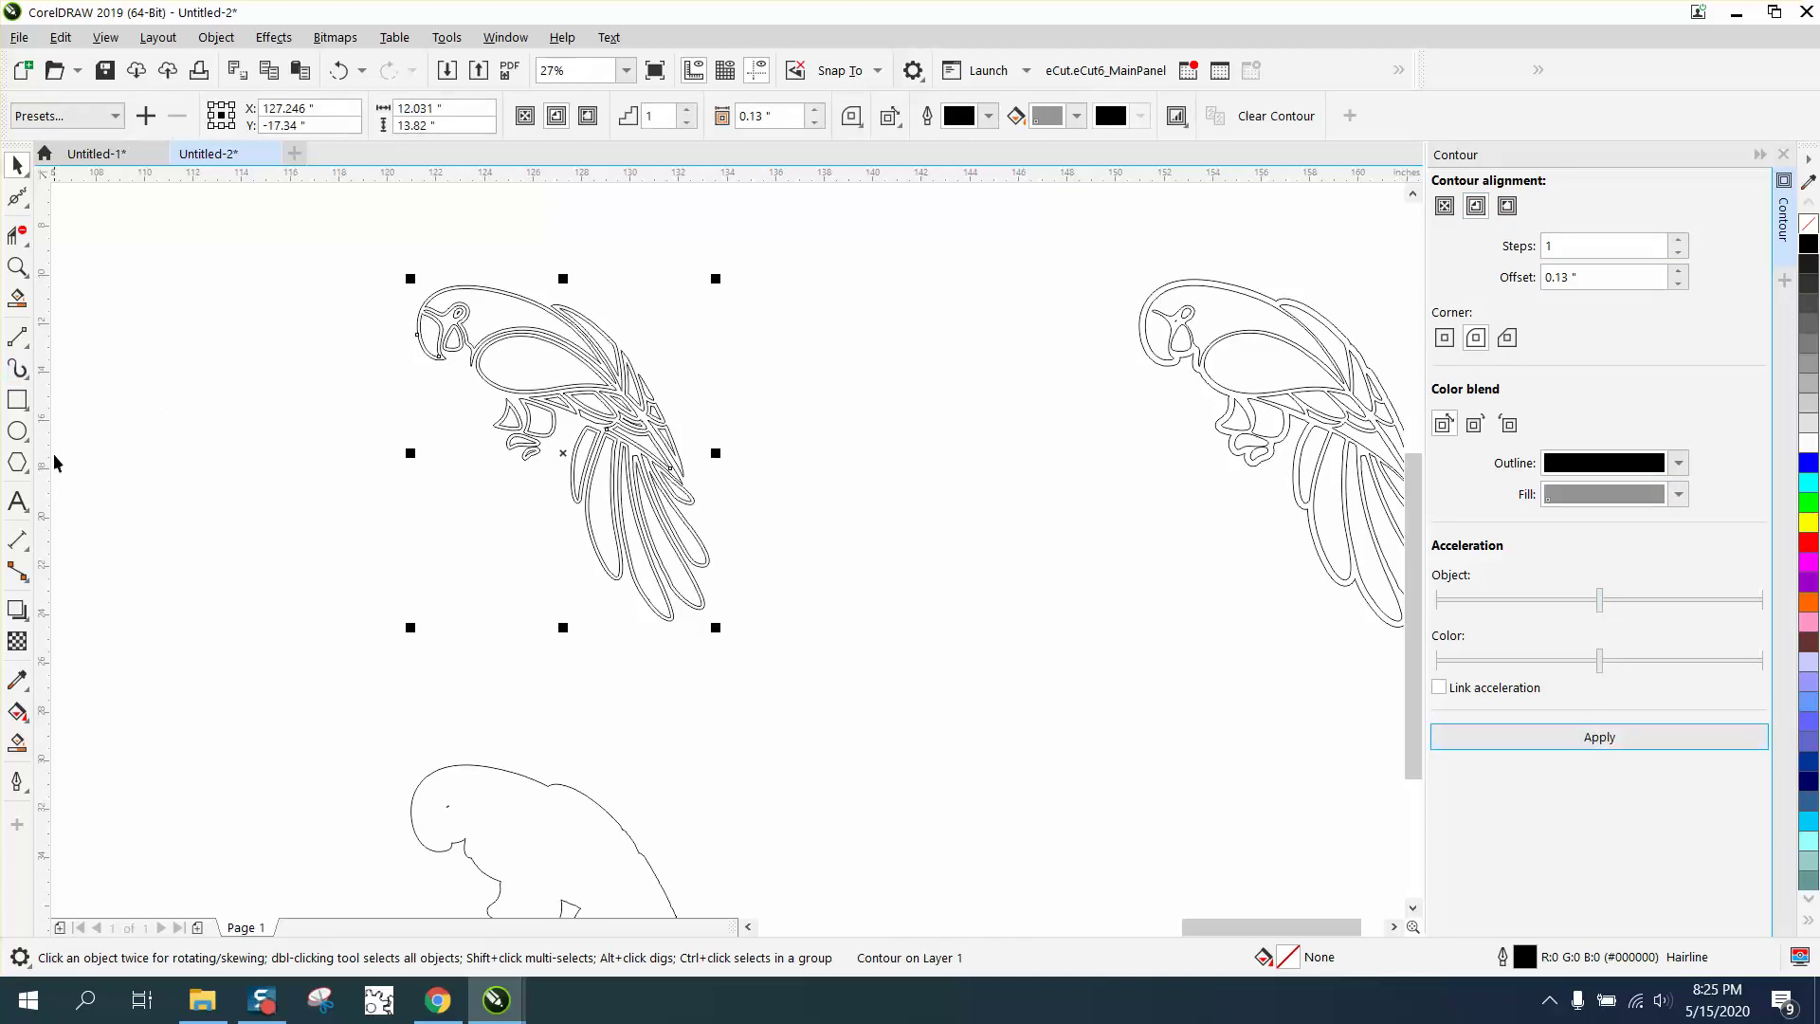
# - Smart Fill the parrot's eye, head, body, crest and a claw black, nudging each piece right
pyautogui.click(18, 713)
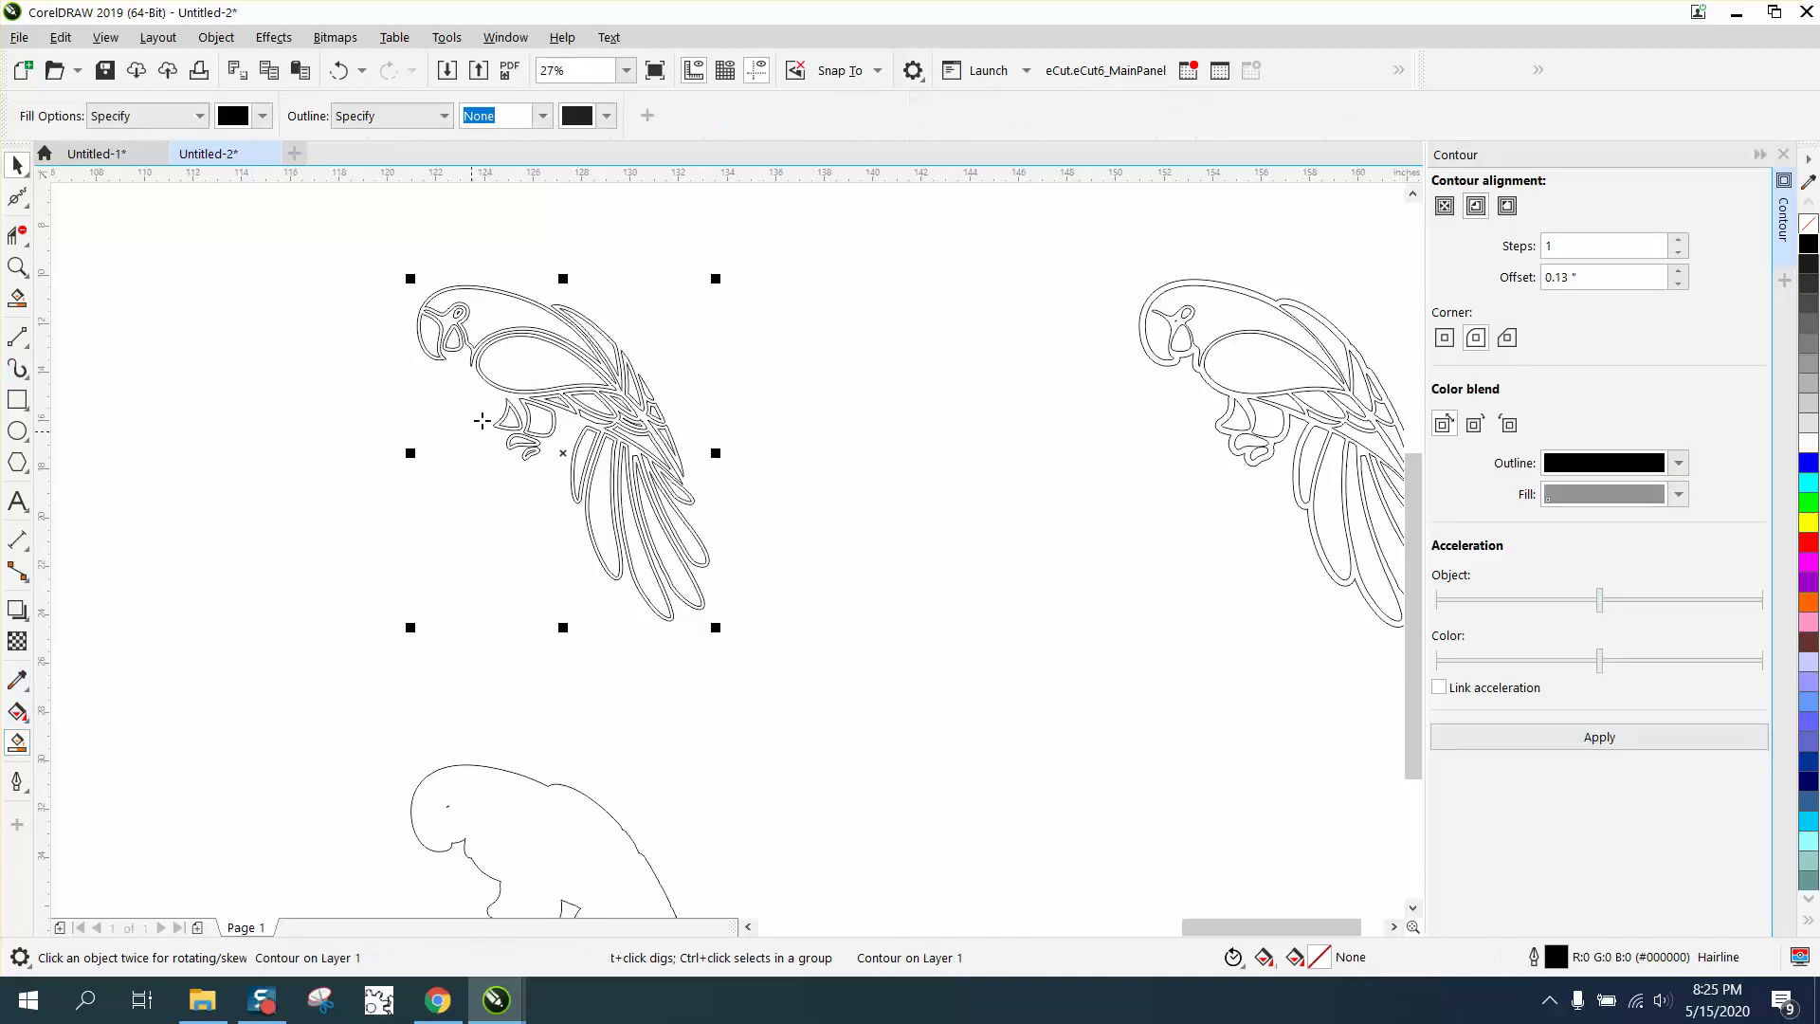
pyautogui.click(431, 338)
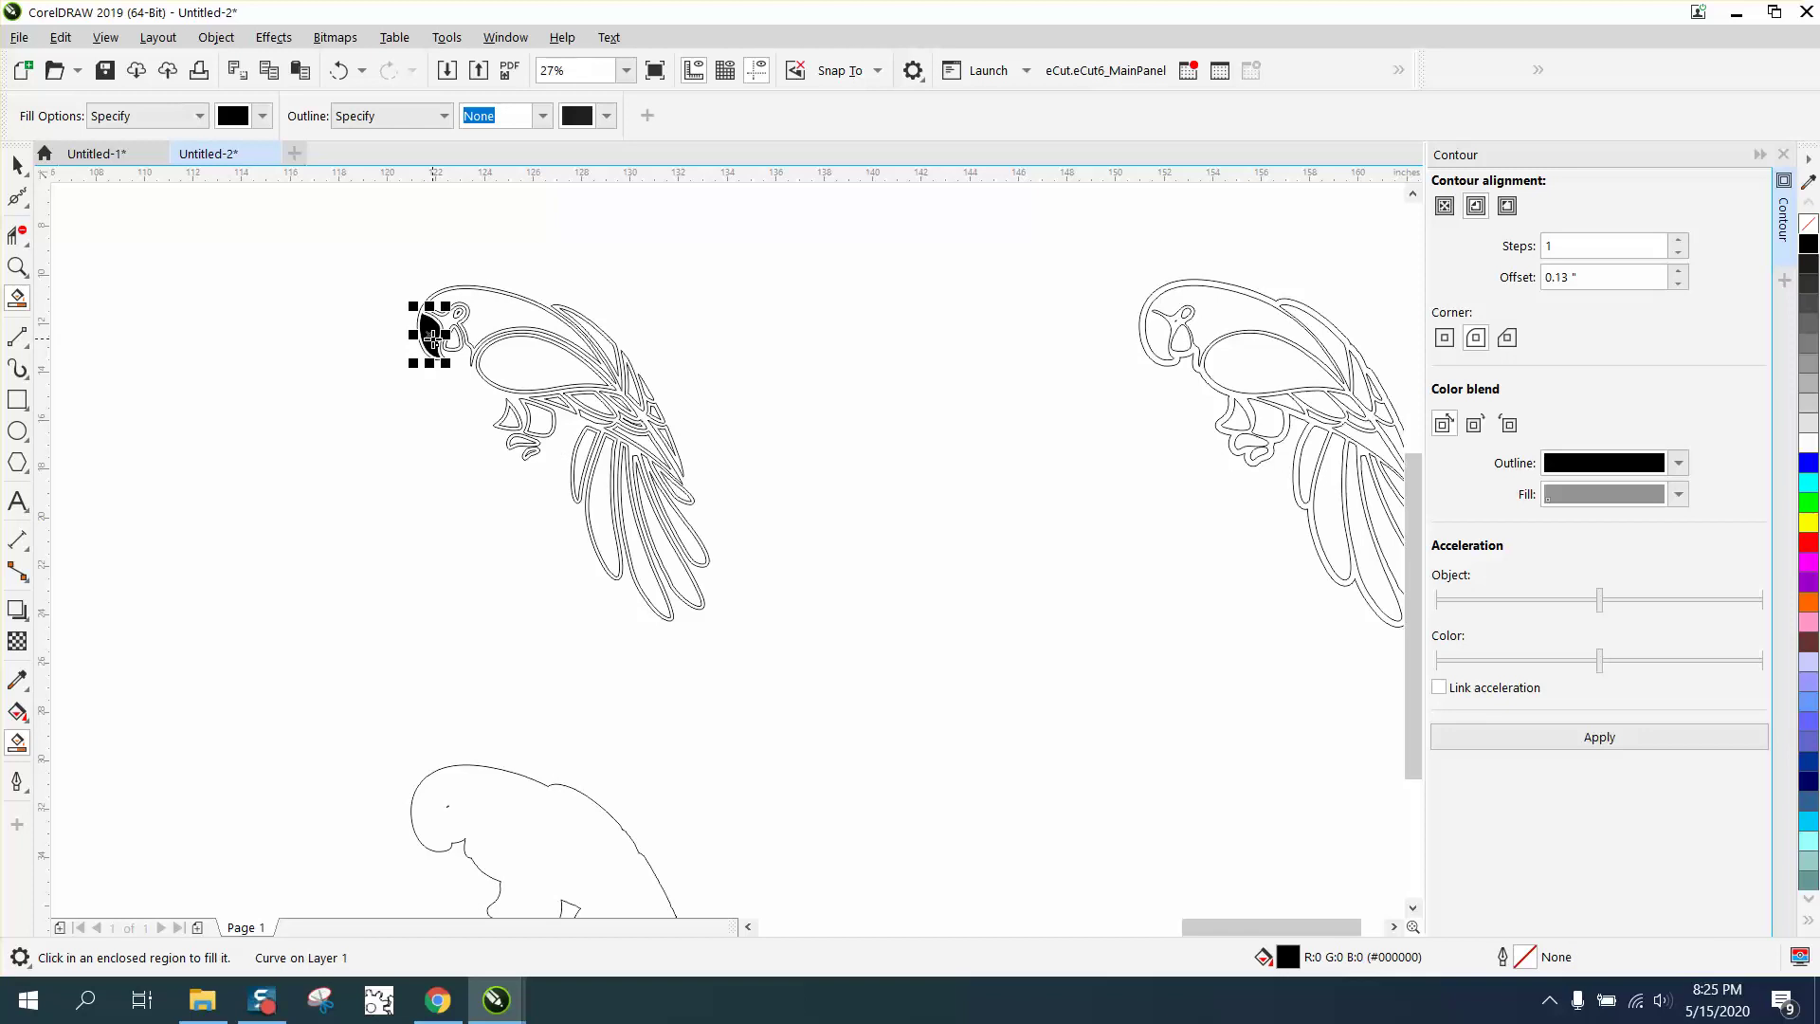
pyautogui.press('Right')
pyautogui.press('Right')
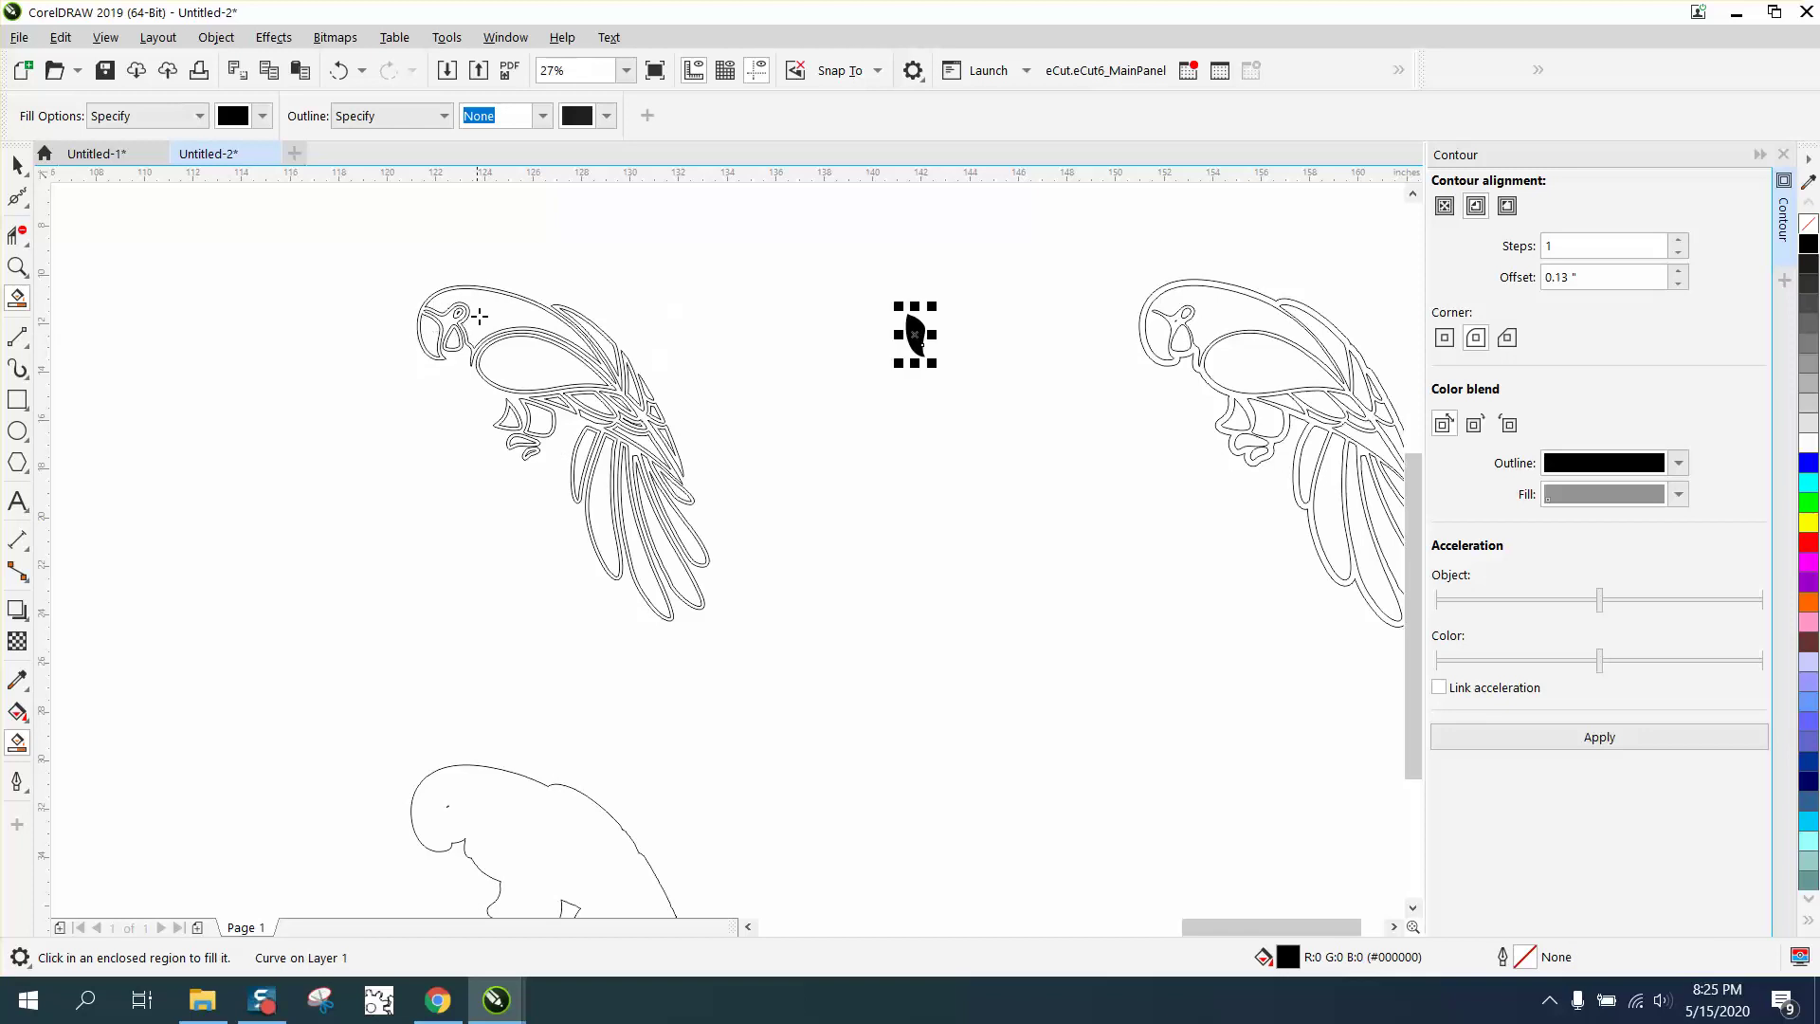
pyautogui.click(479, 316)
pyautogui.press('Right')
pyautogui.press('Right')
pyautogui.click(524, 359)
pyautogui.press('Right')
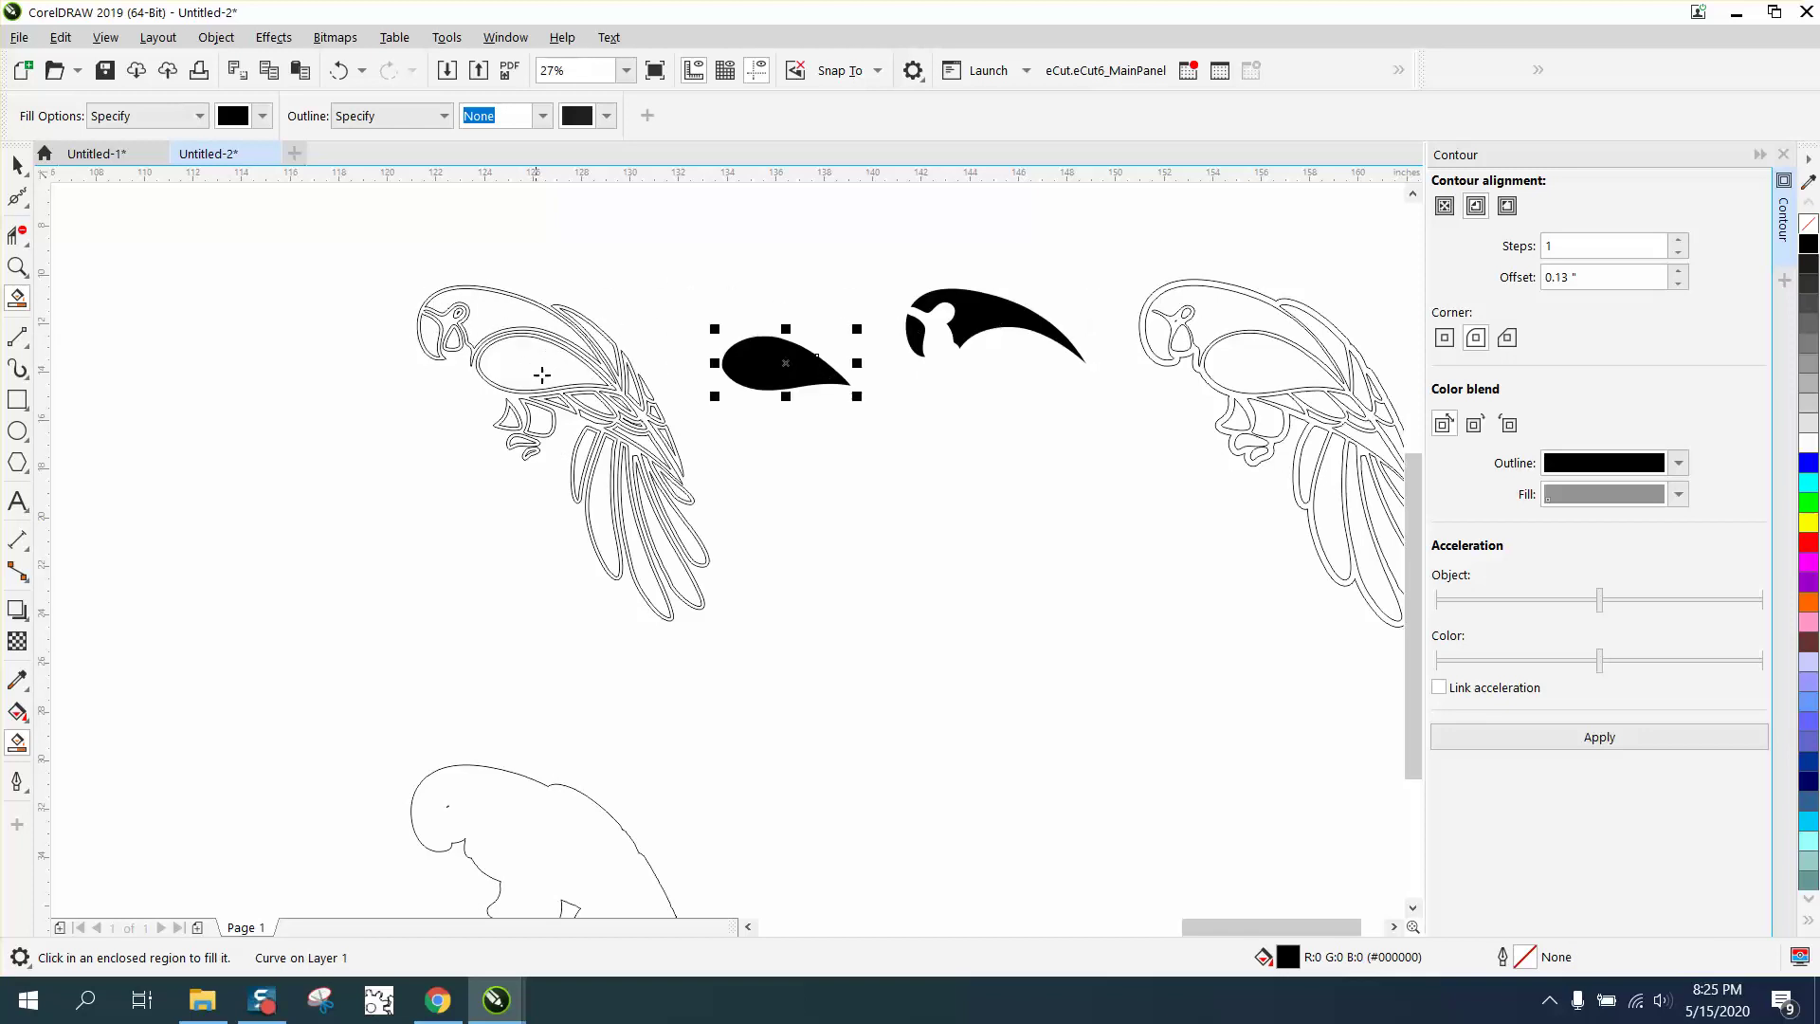
pyautogui.press('Right')
pyautogui.click(605, 346)
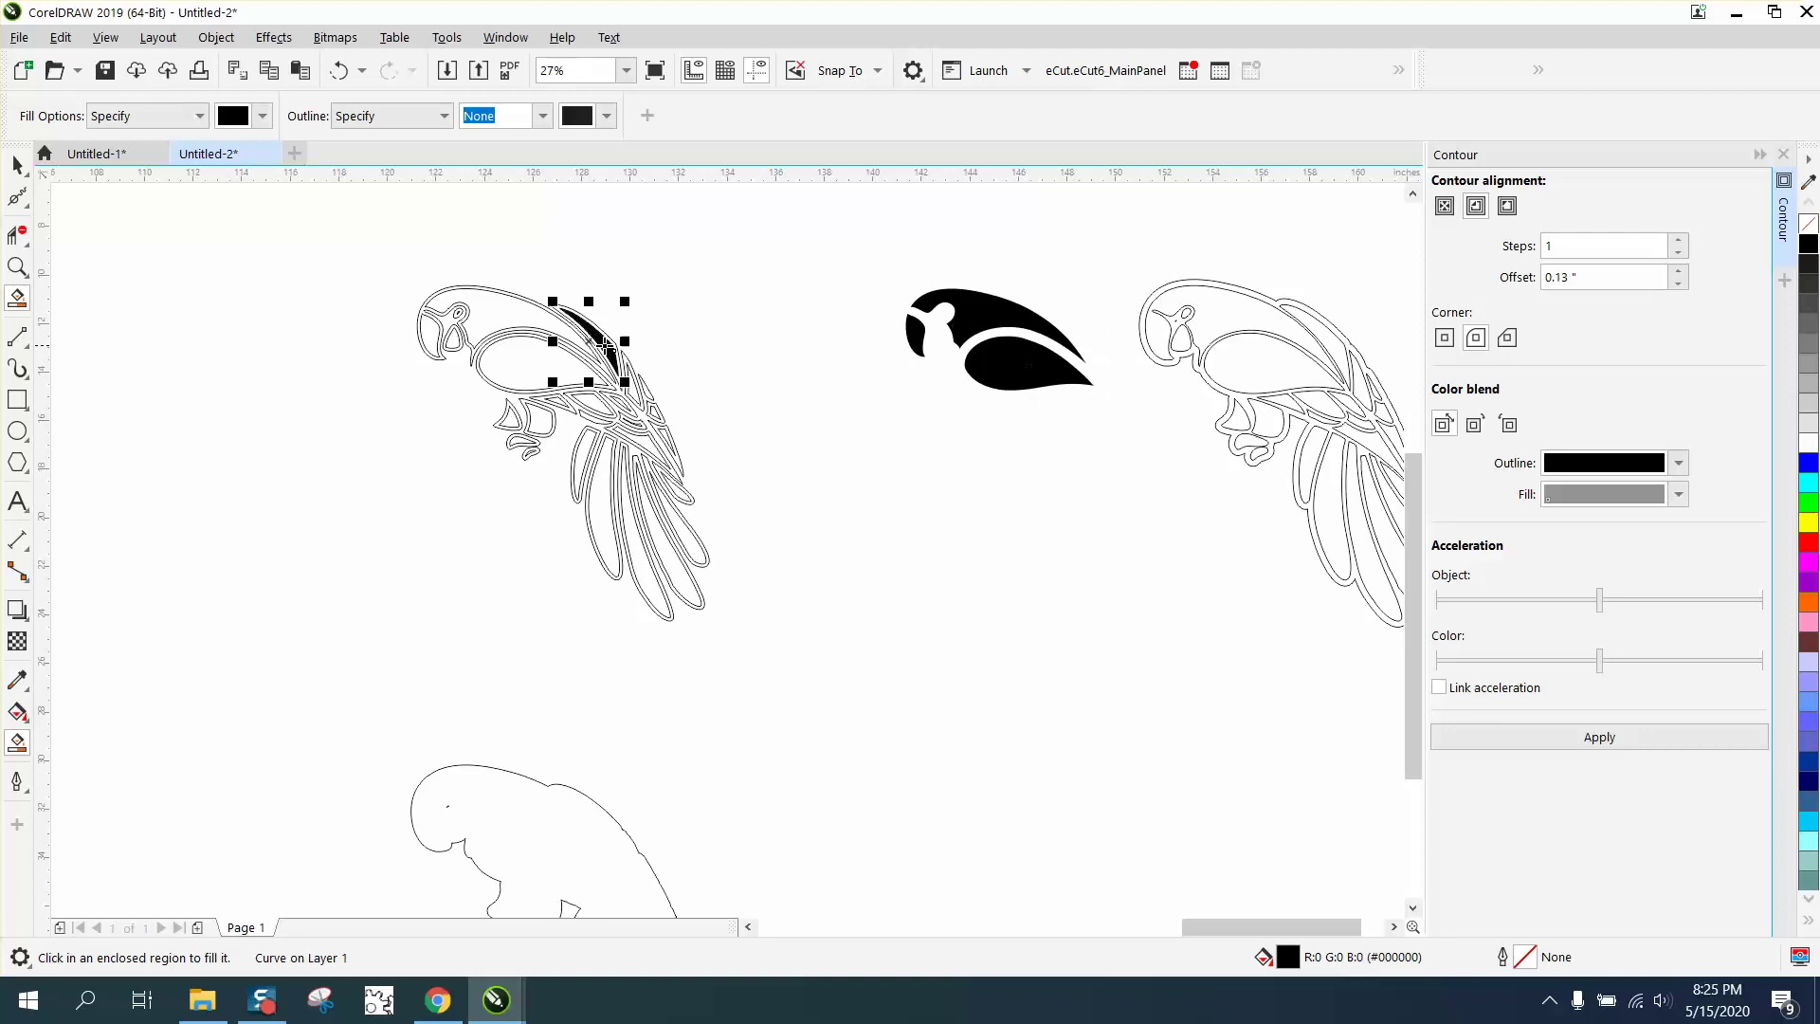
pyautogui.press('Right')
pyautogui.click(512, 424)
pyautogui.press('Right')
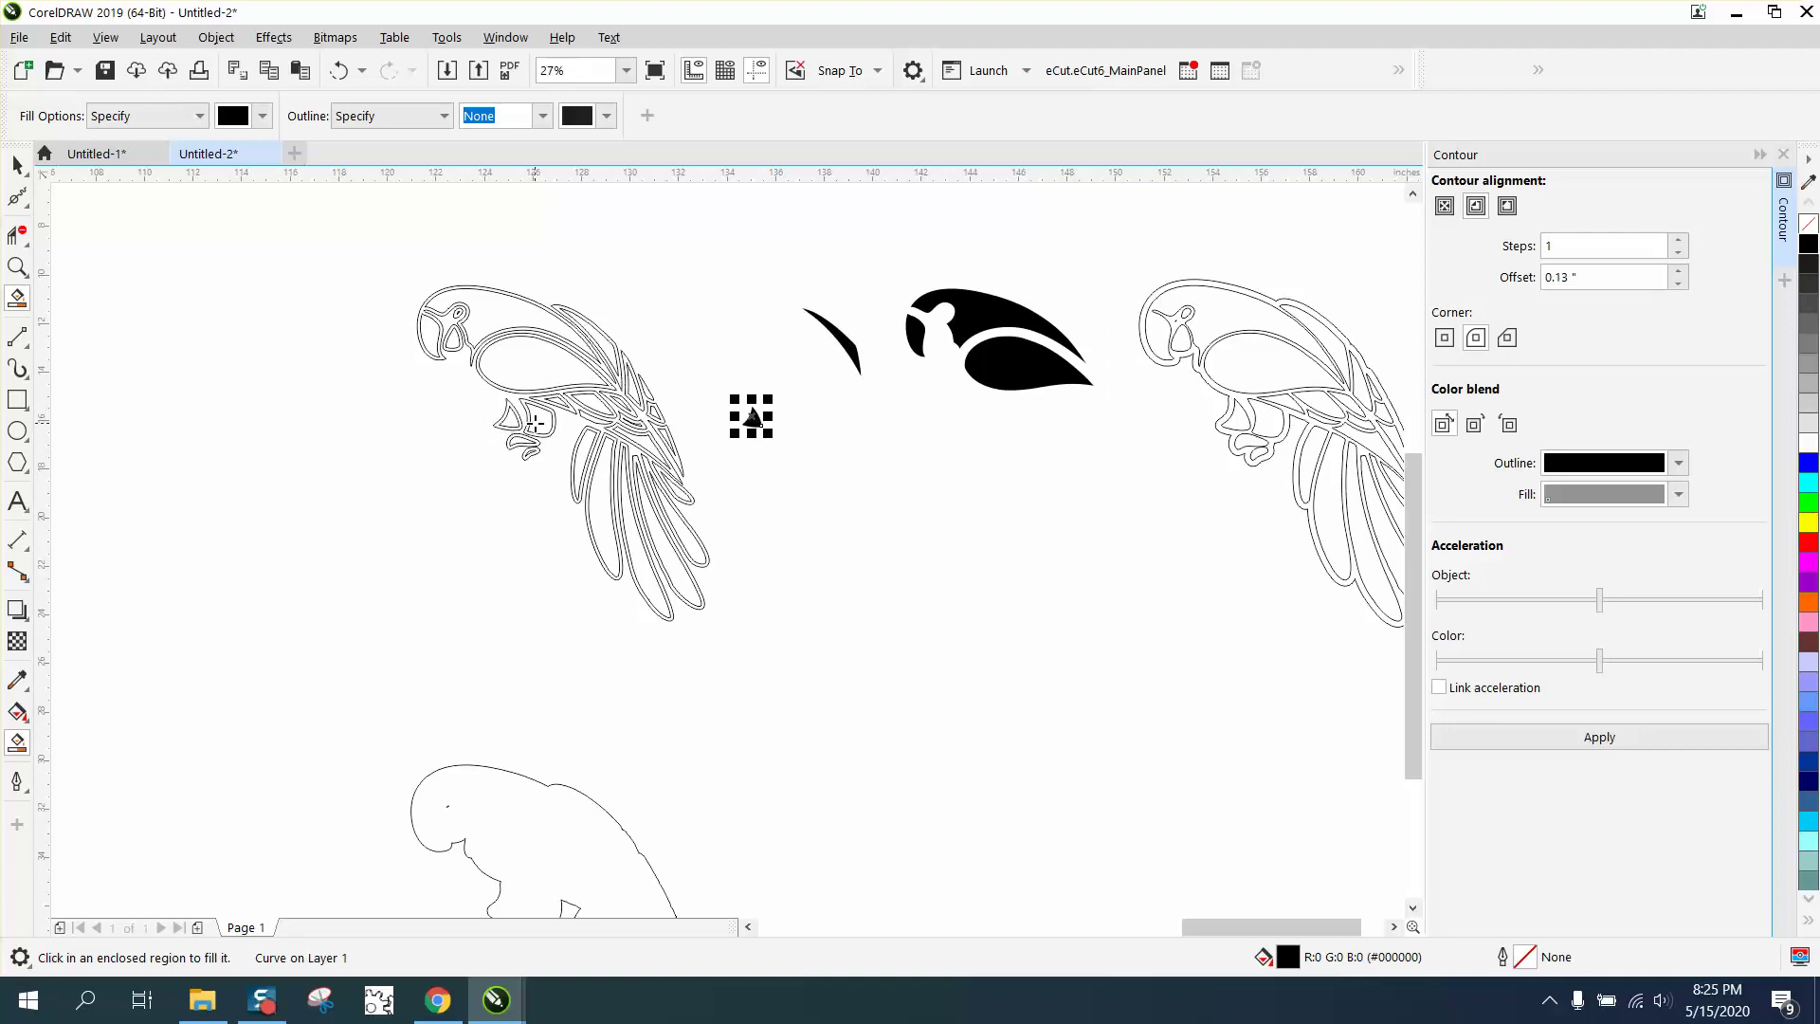
# - Fill another claw and several feather regions black and move them right, undoing the stray feather
pyautogui.press('Right')
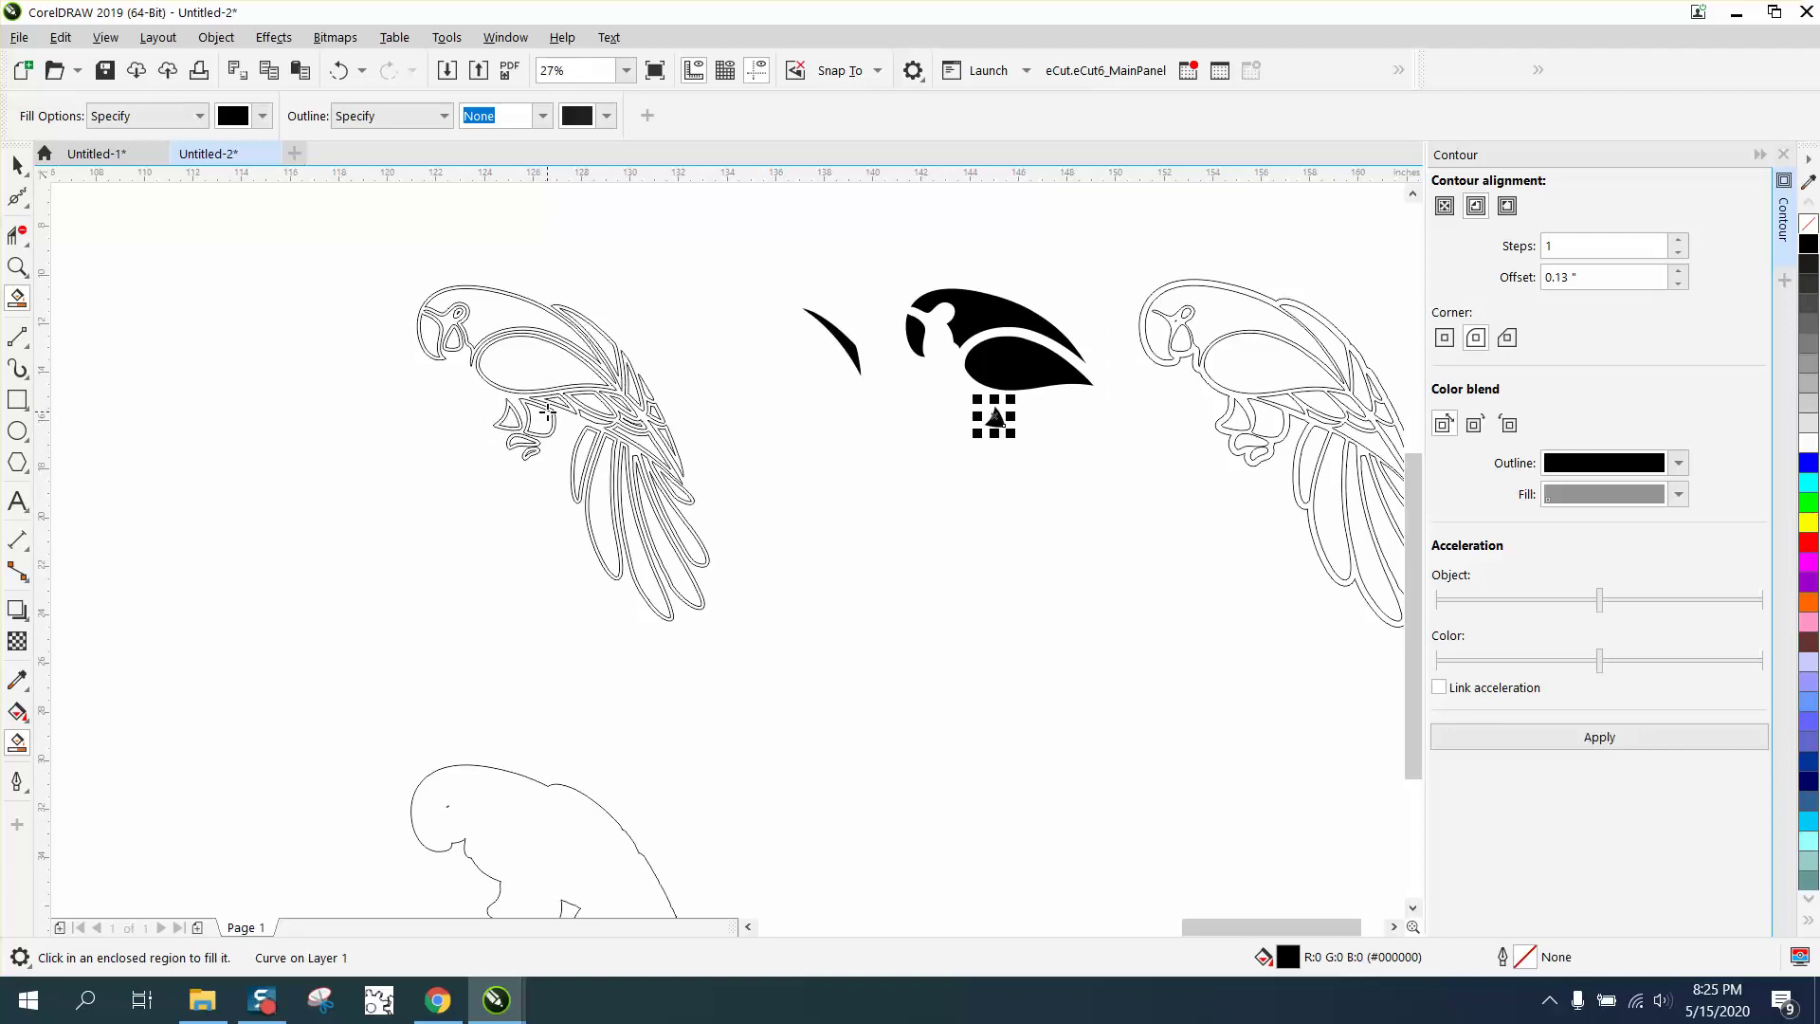
pyautogui.click(544, 417)
pyautogui.press('Right')
pyautogui.press('Right')
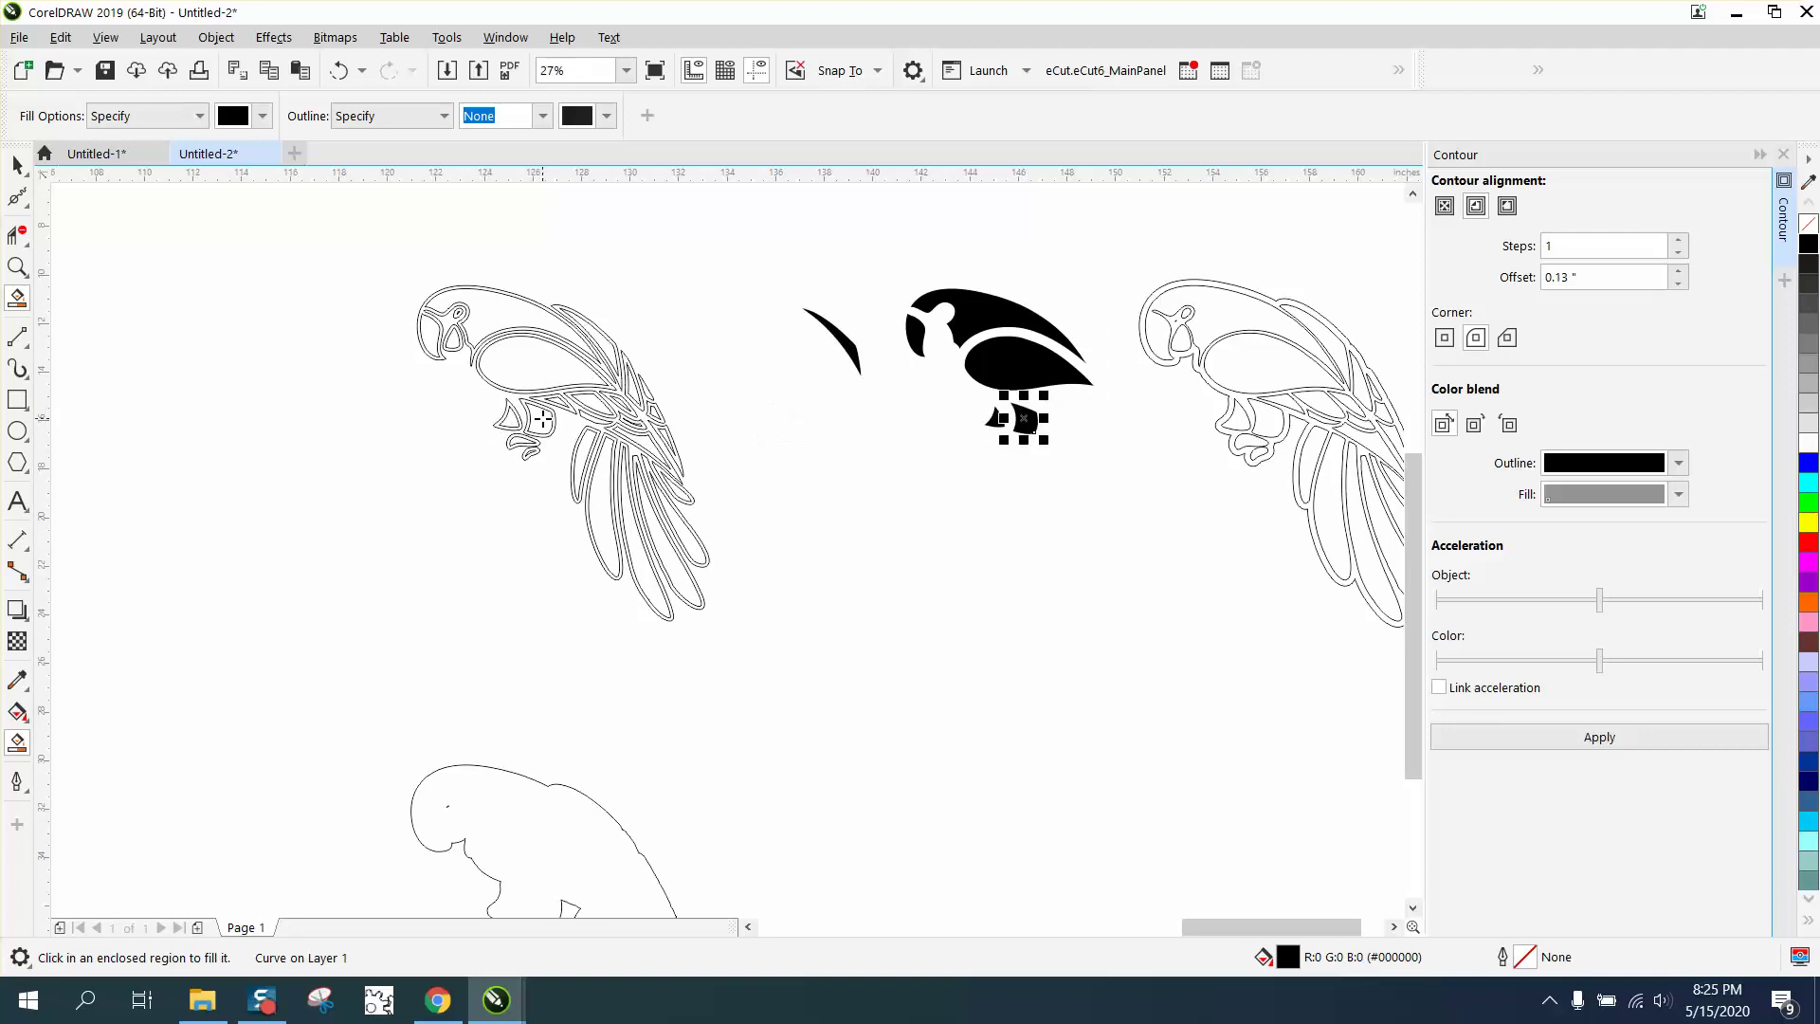
pyautogui.click(578, 458)
pyautogui.press('Right')
pyautogui.press('Right')
pyautogui.click(598, 498)
pyautogui.press('Right')
pyautogui.press('Right')
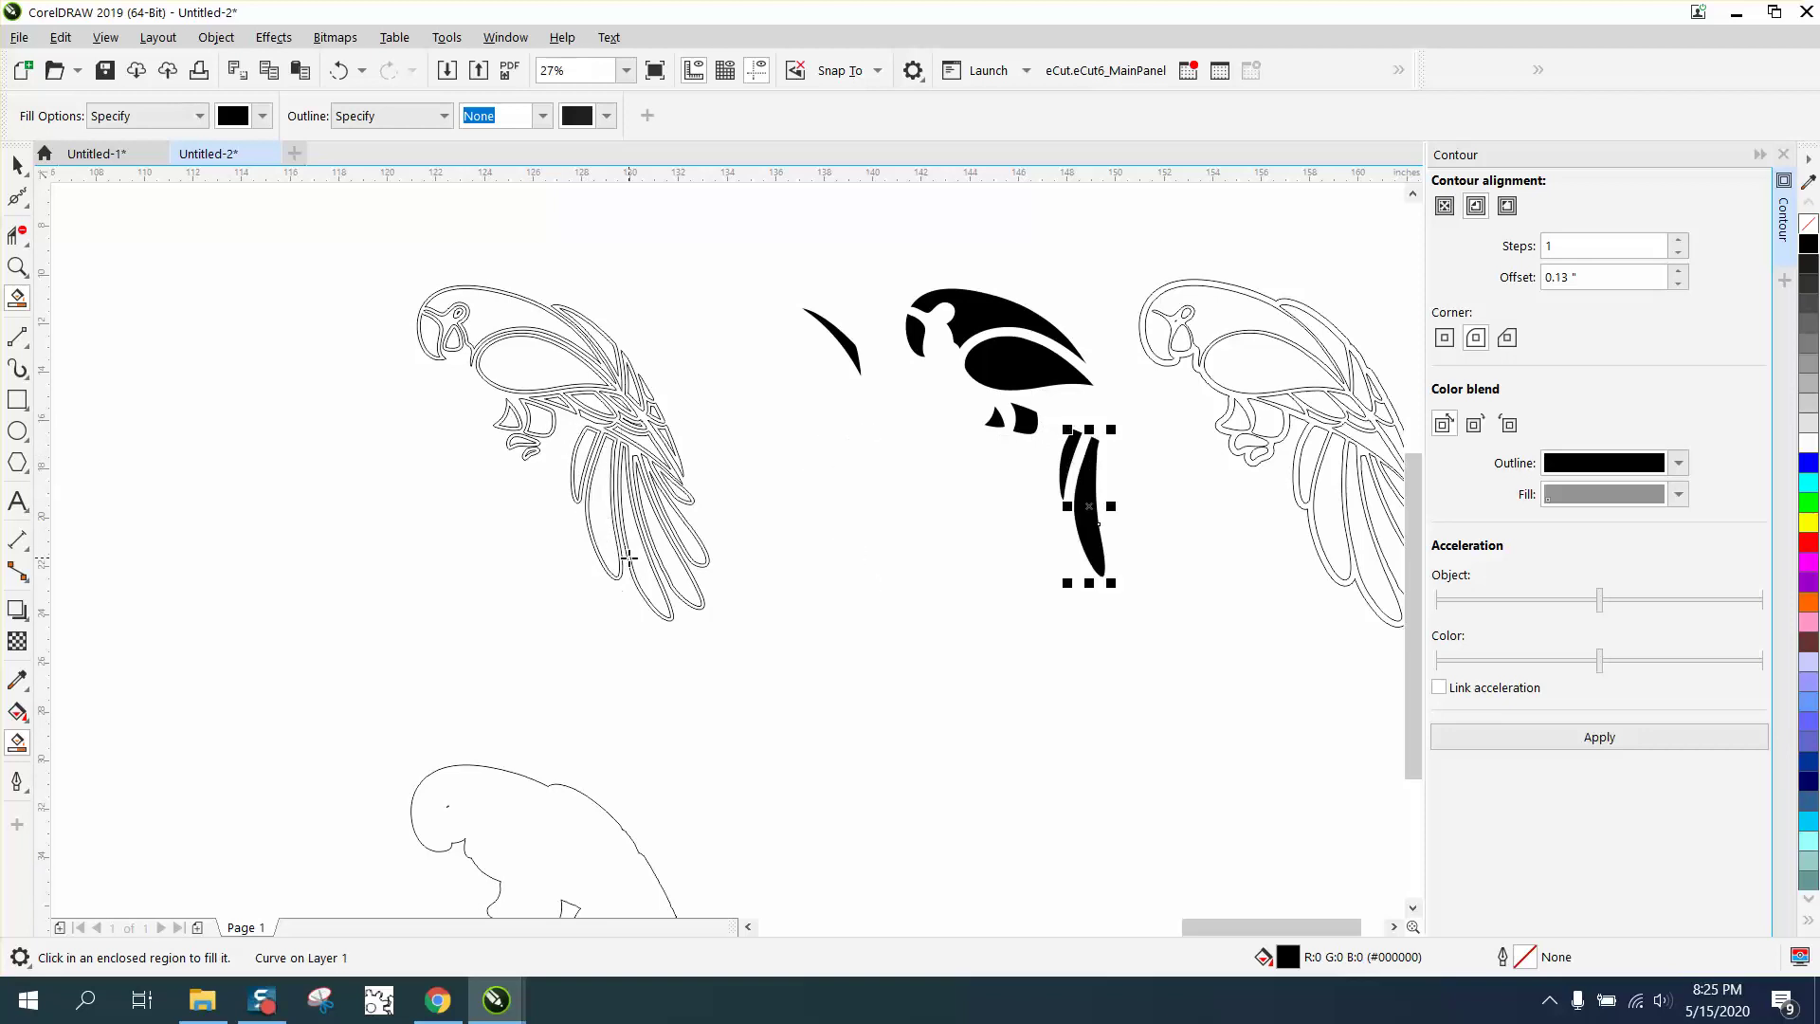
pyautogui.click(631, 559)
pyautogui.press('Right')
pyautogui.press('Right')
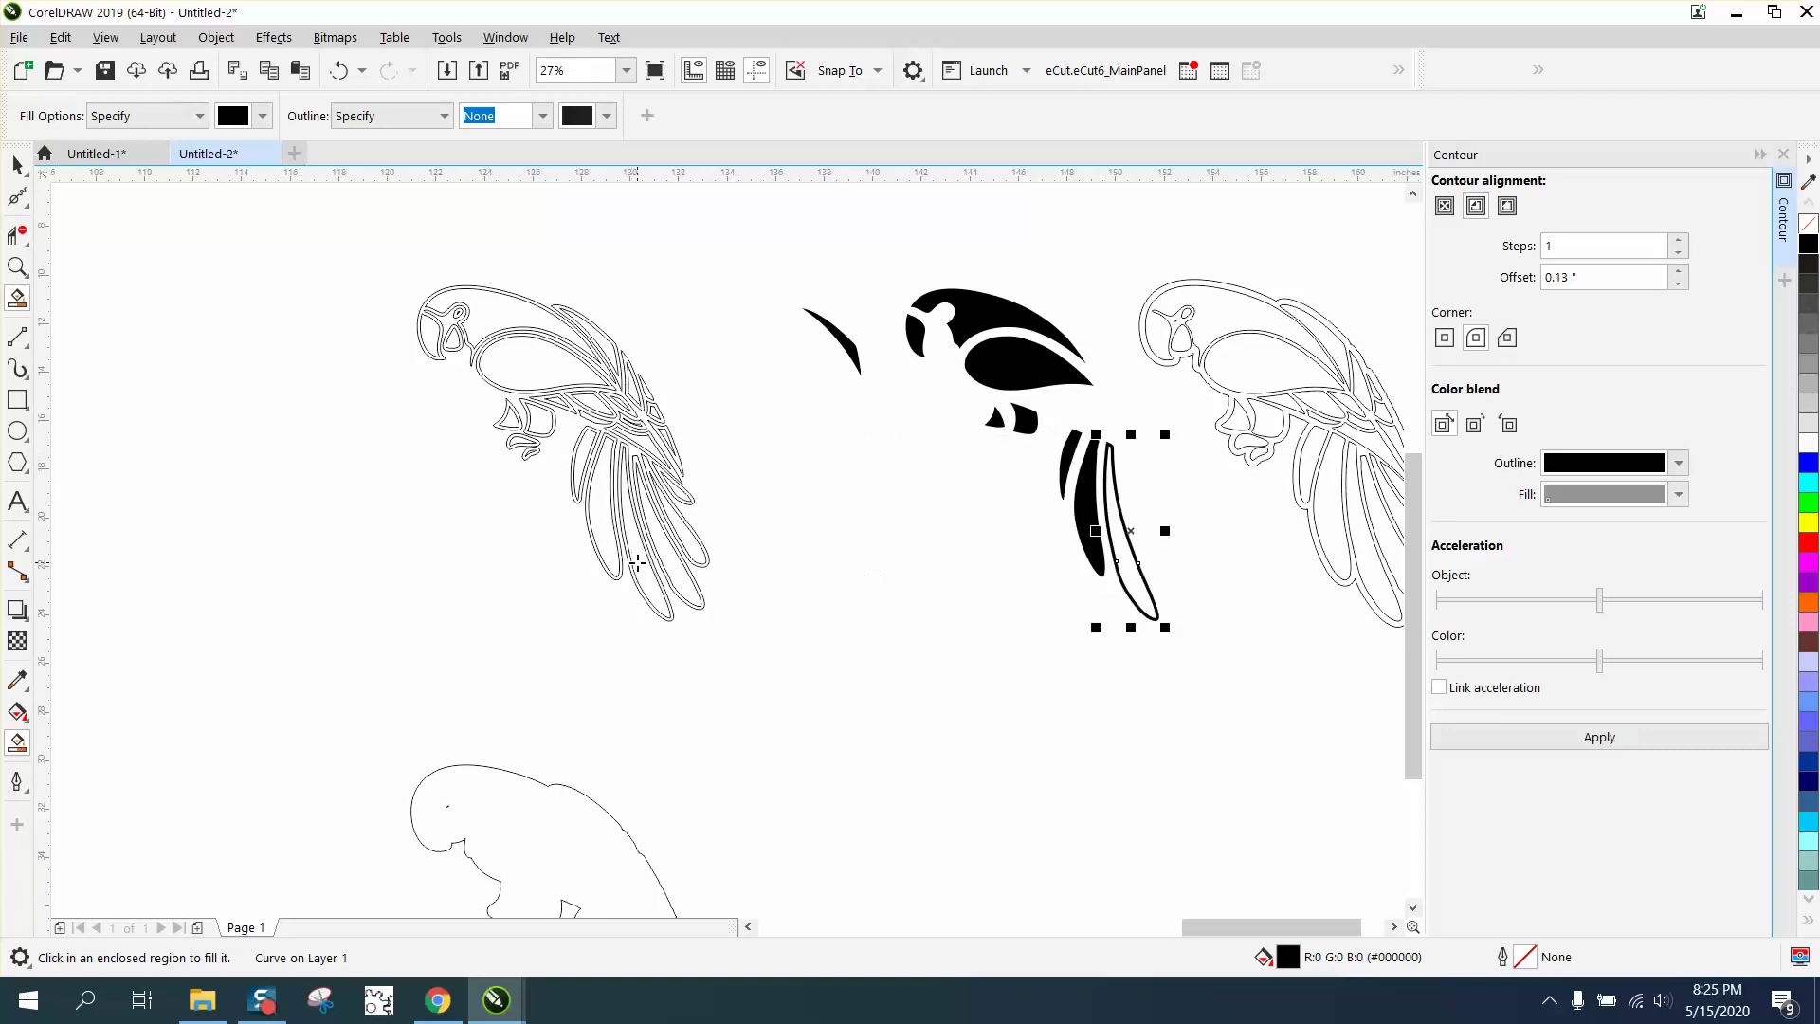
pyautogui.click(333, 76)
pyautogui.click(333, 84)
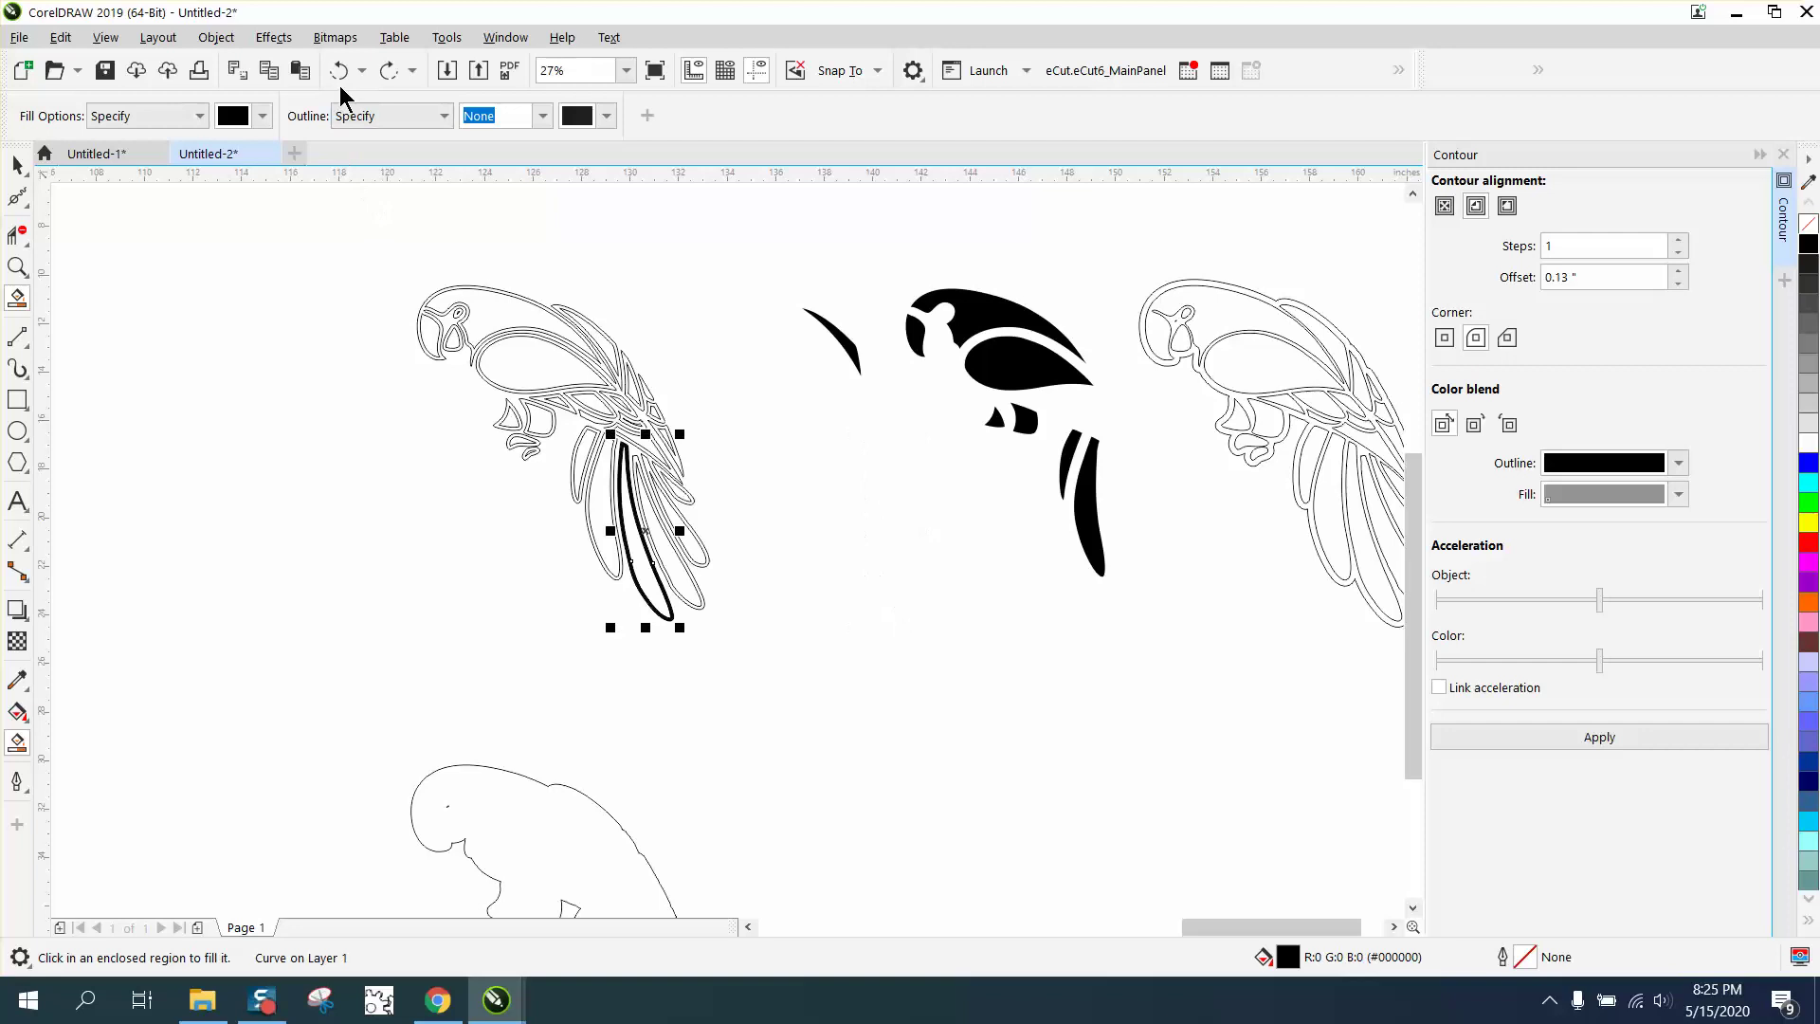
pyautogui.click(339, 84)
# - Fill the remaining feather pieces black and nudge each onto the black bird
pyautogui.click(630, 540)
pyautogui.press('Right')
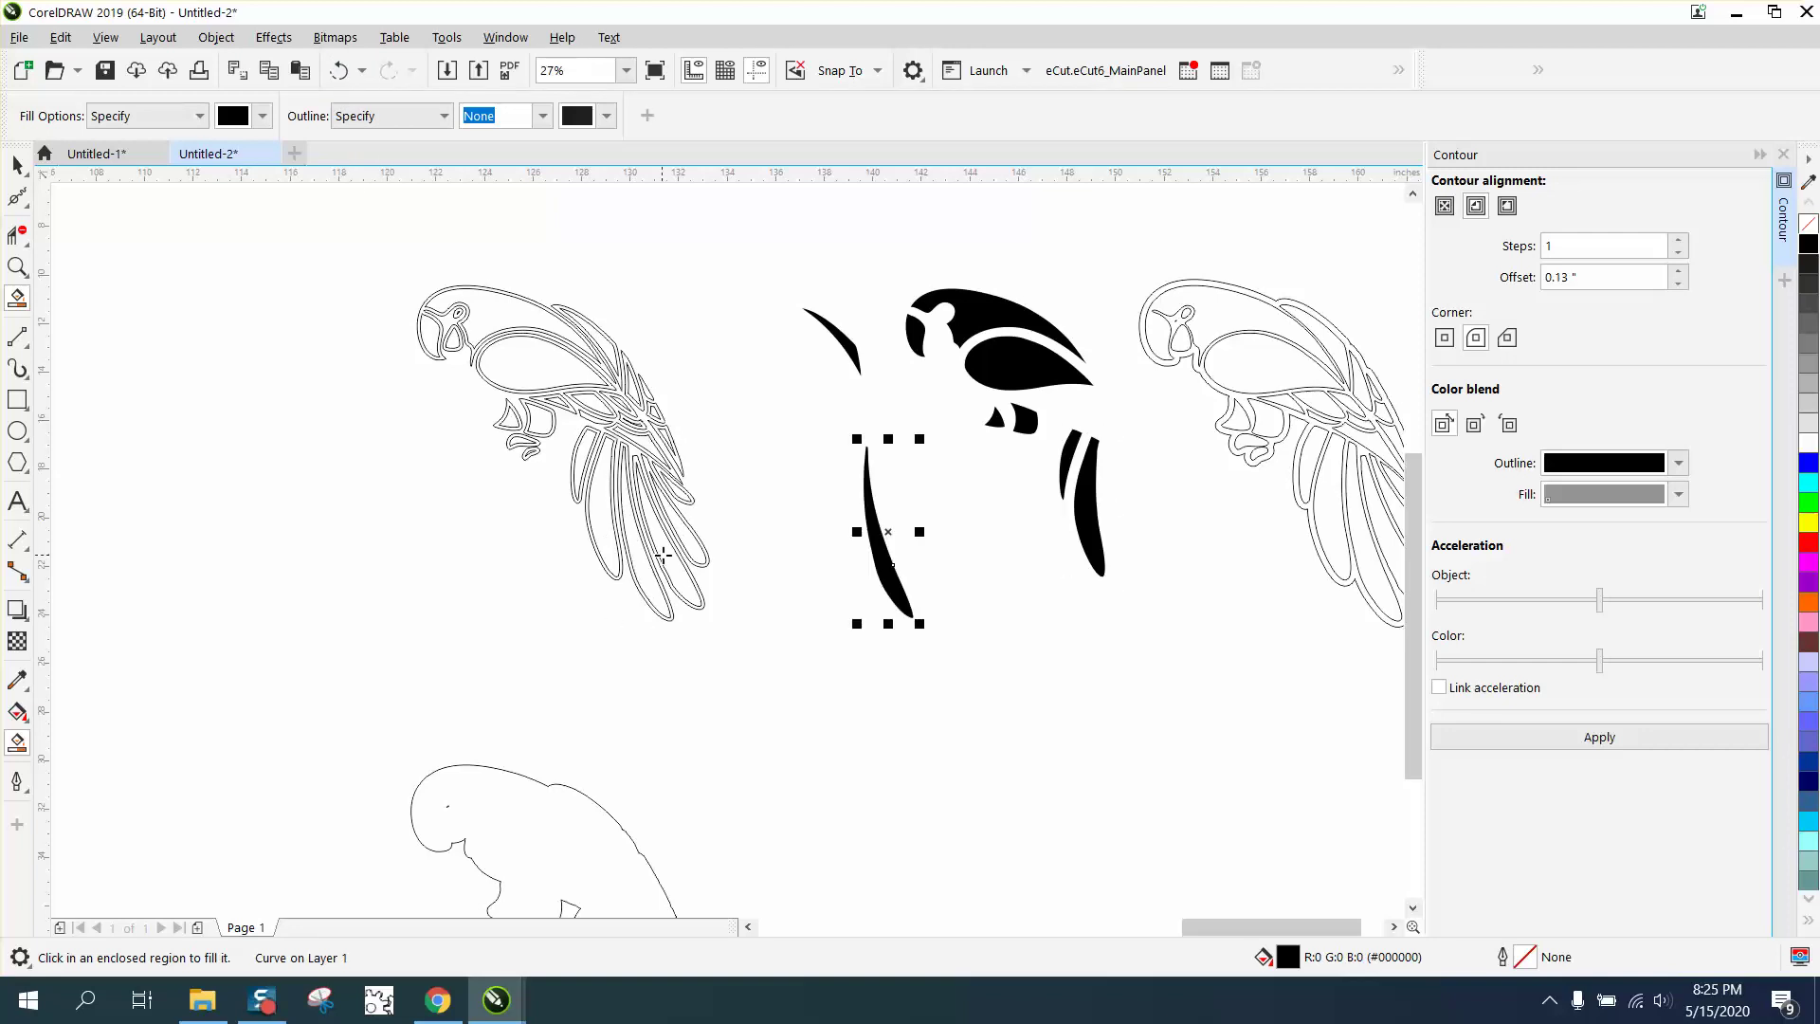
pyautogui.click(663, 554)
pyautogui.press('Right')
pyautogui.click(688, 545)
pyautogui.press('Right')
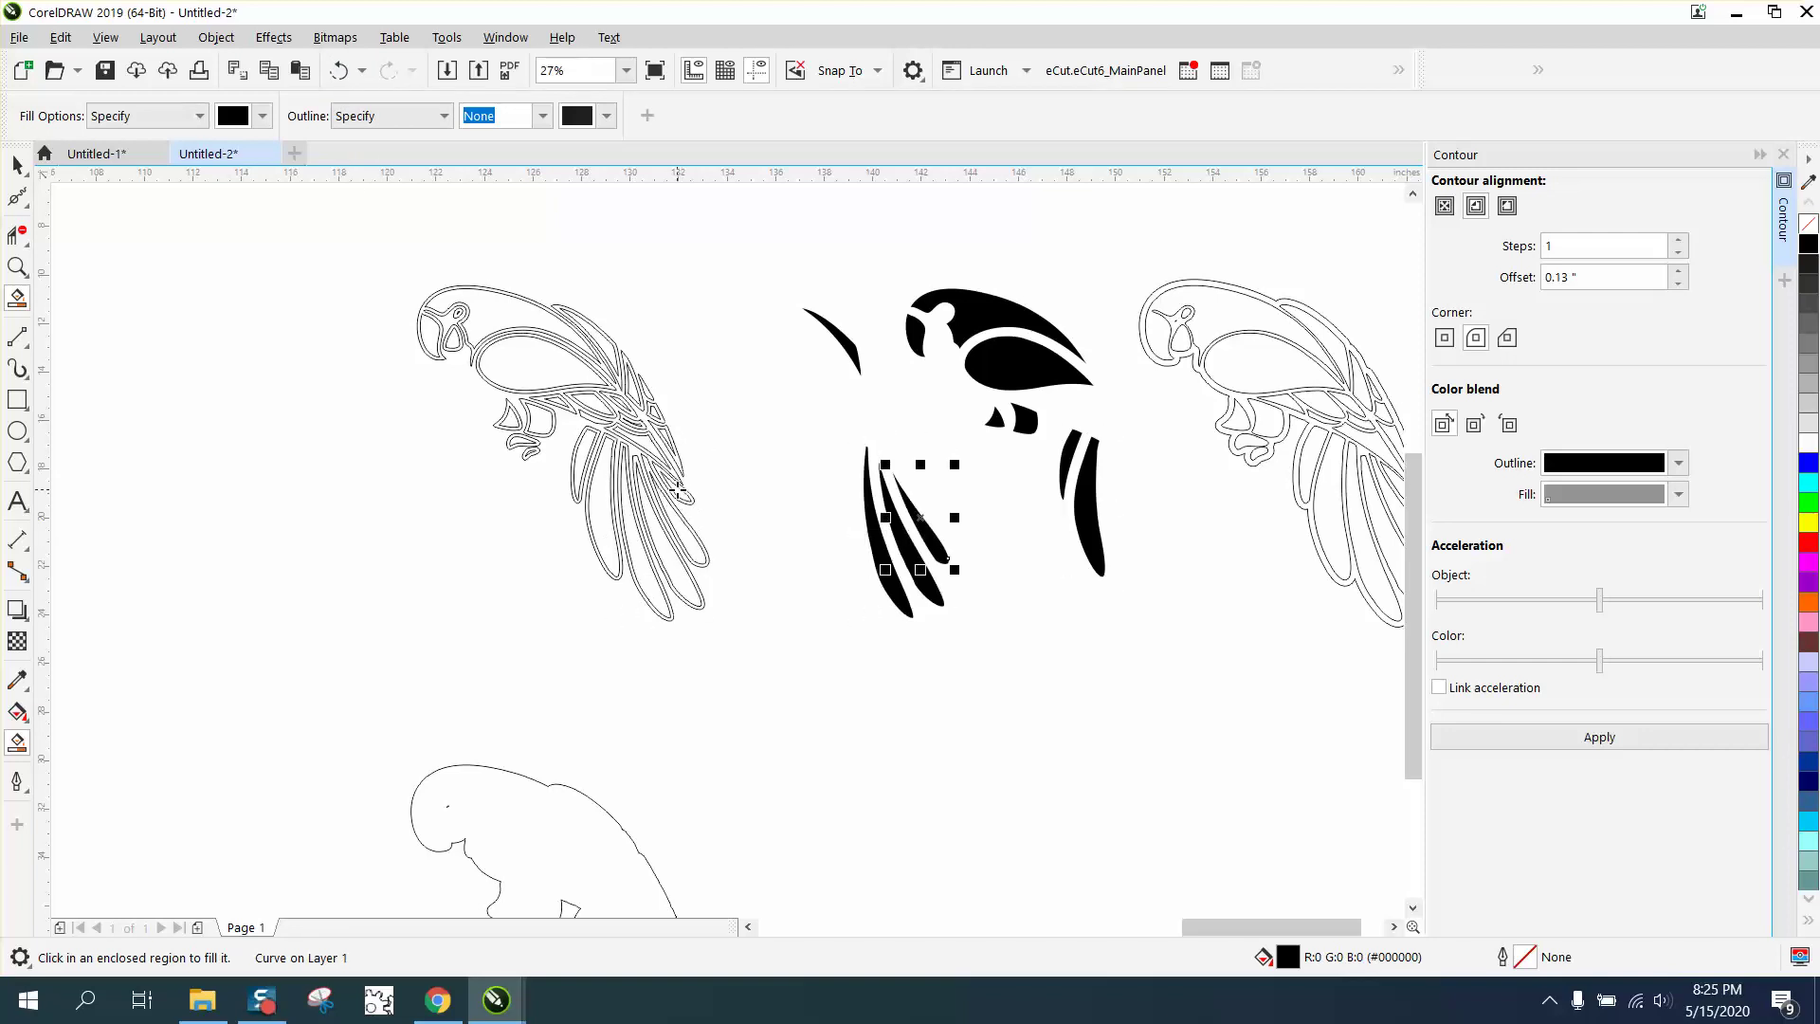
pyautogui.click(685, 484)
pyautogui.press('Right')
pyautogui.click(643, 442)
pyautogui.press('Right')
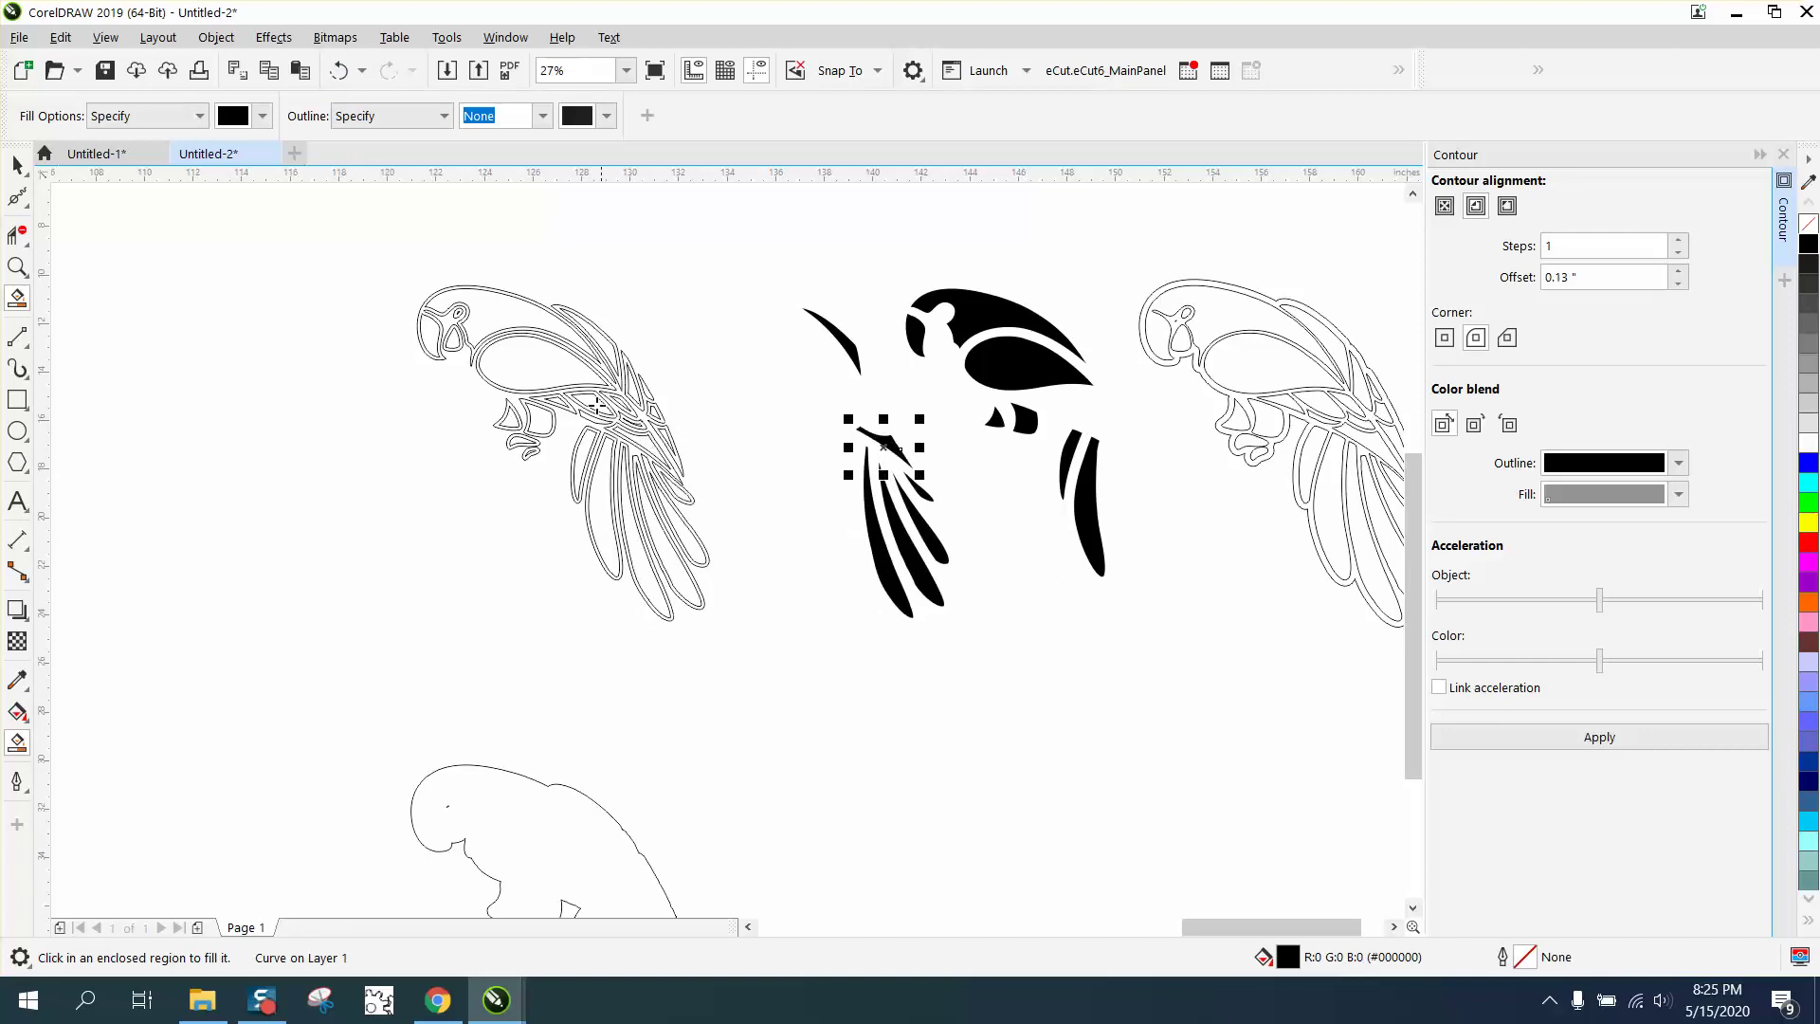
pyautogui.click(589, 399)
pyautogui.press('Right')
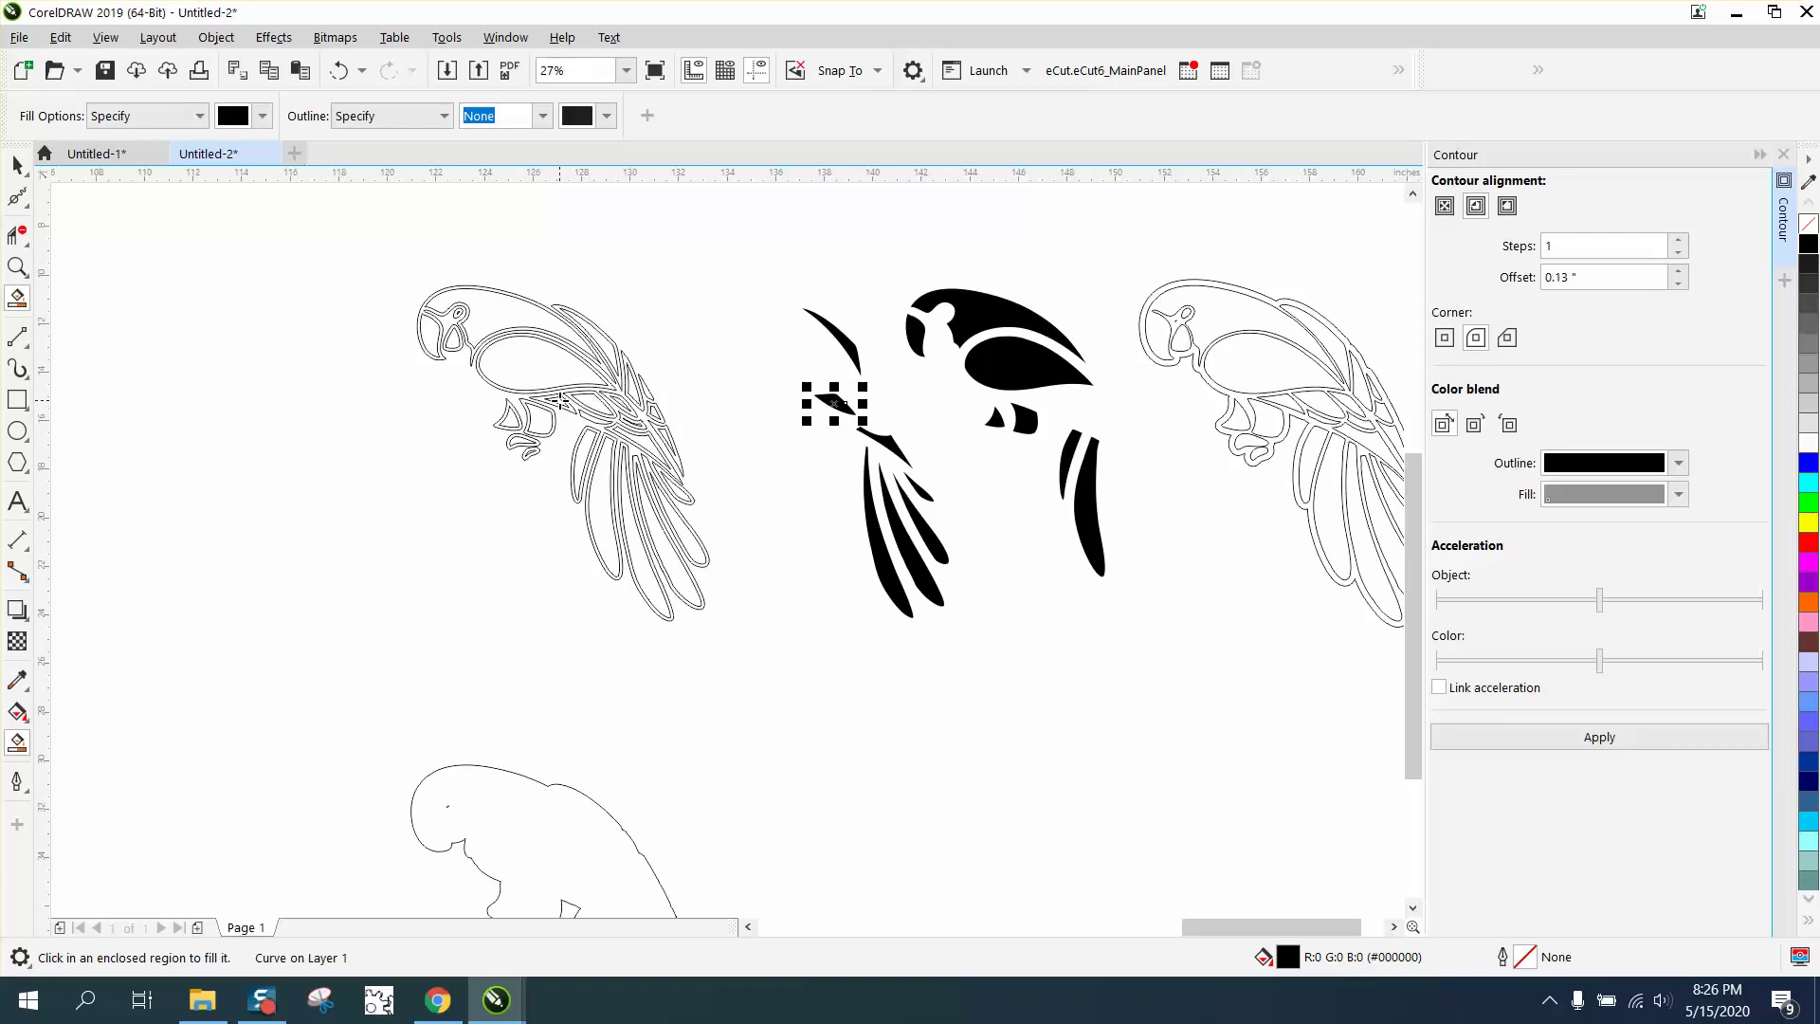
pyautogui.click(558, 402)
pyautogui.press('Right')
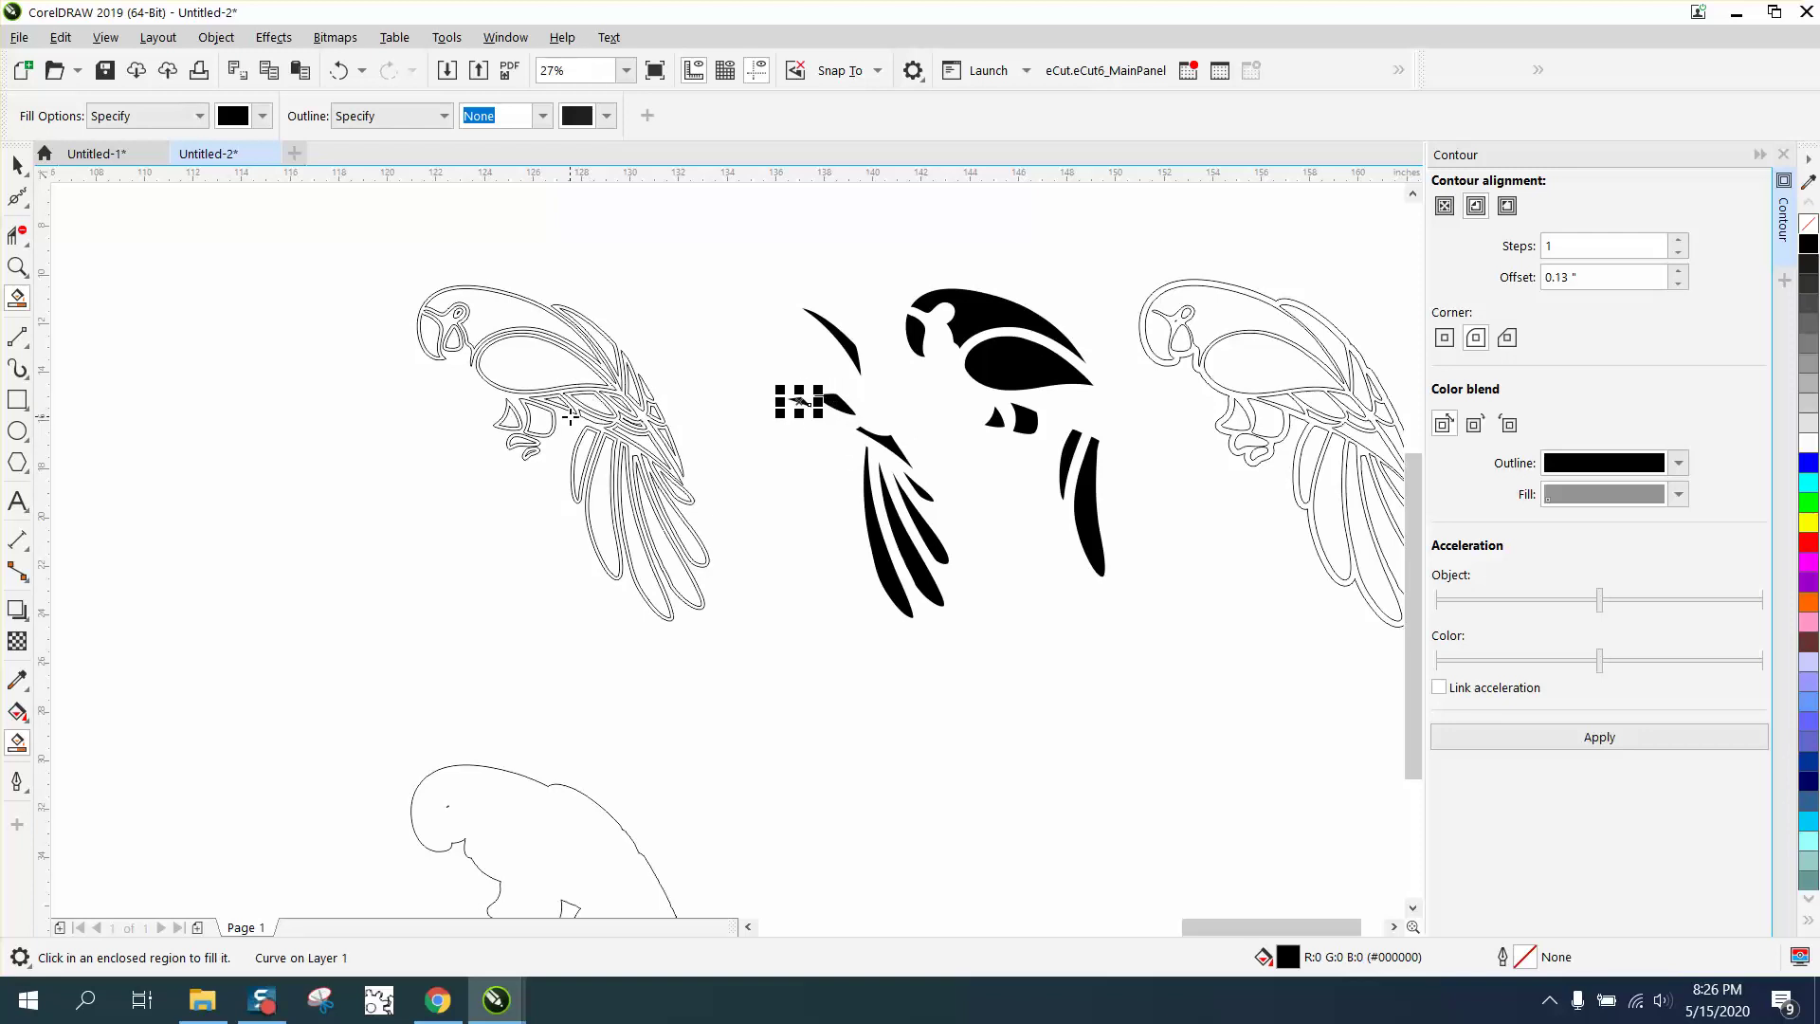
pyautogui.click(606, 340)
pyautogui.press('Right')
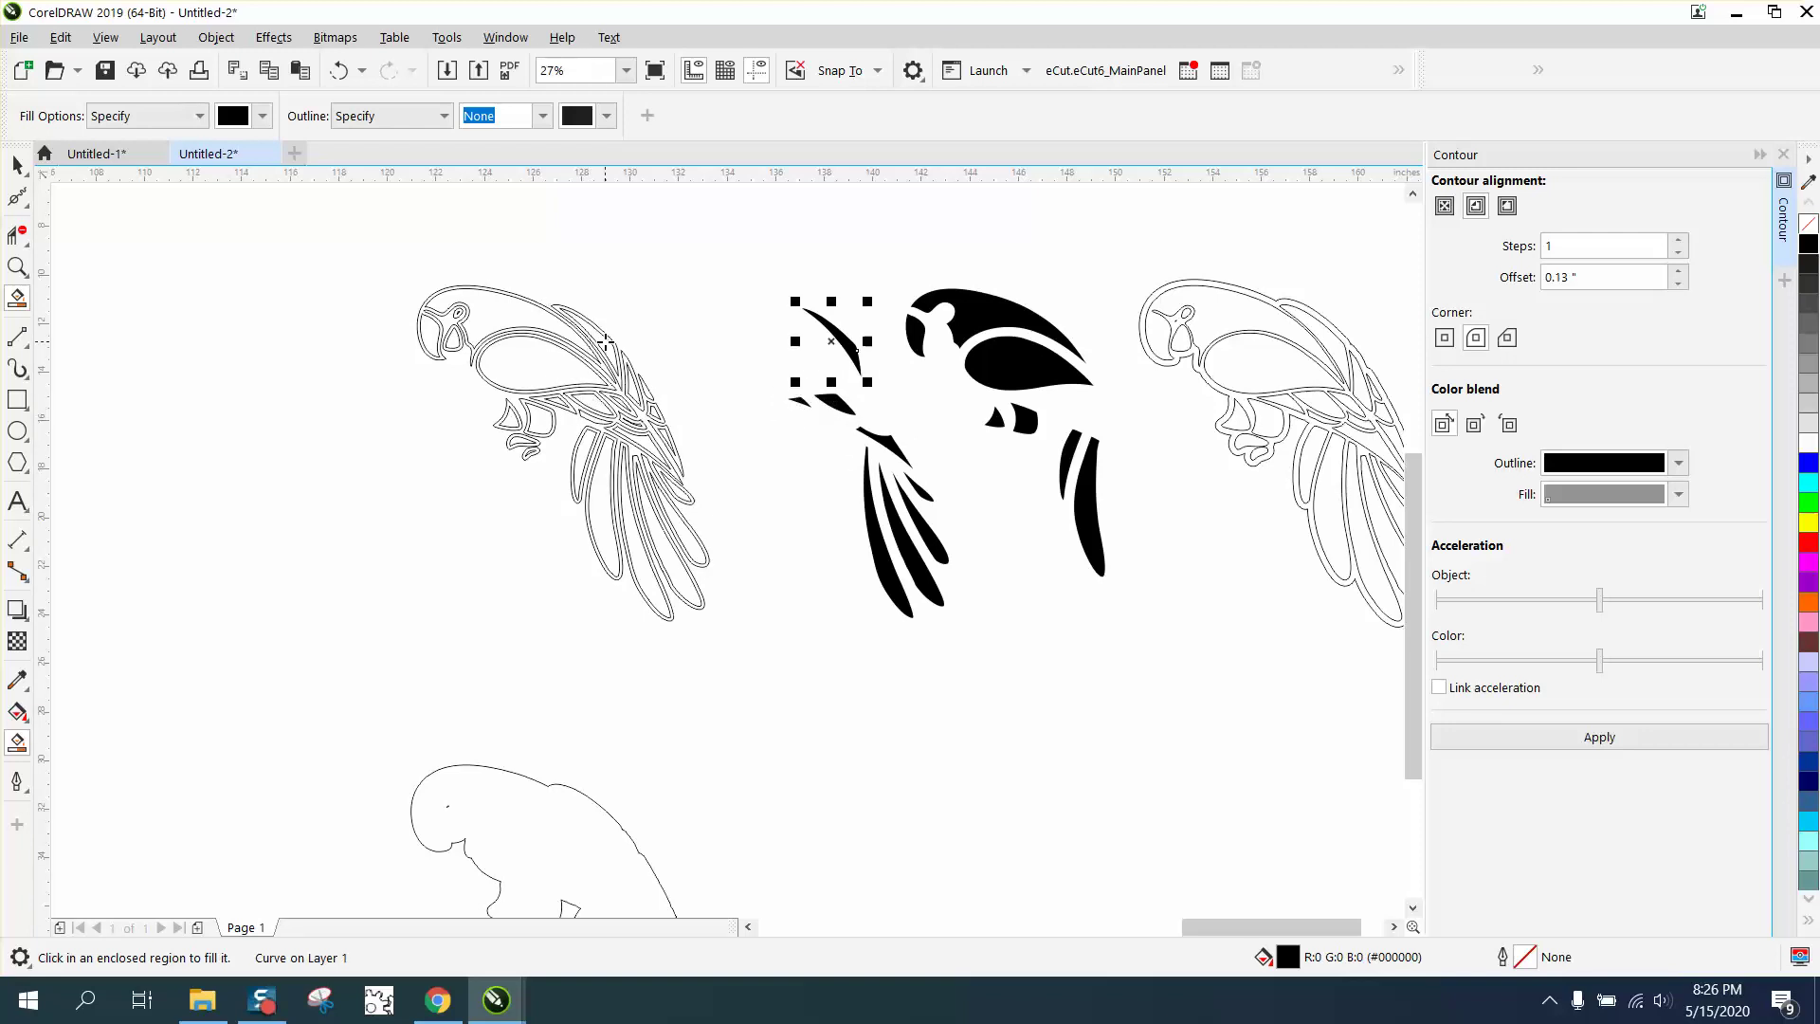
pyautogui.press('Right')
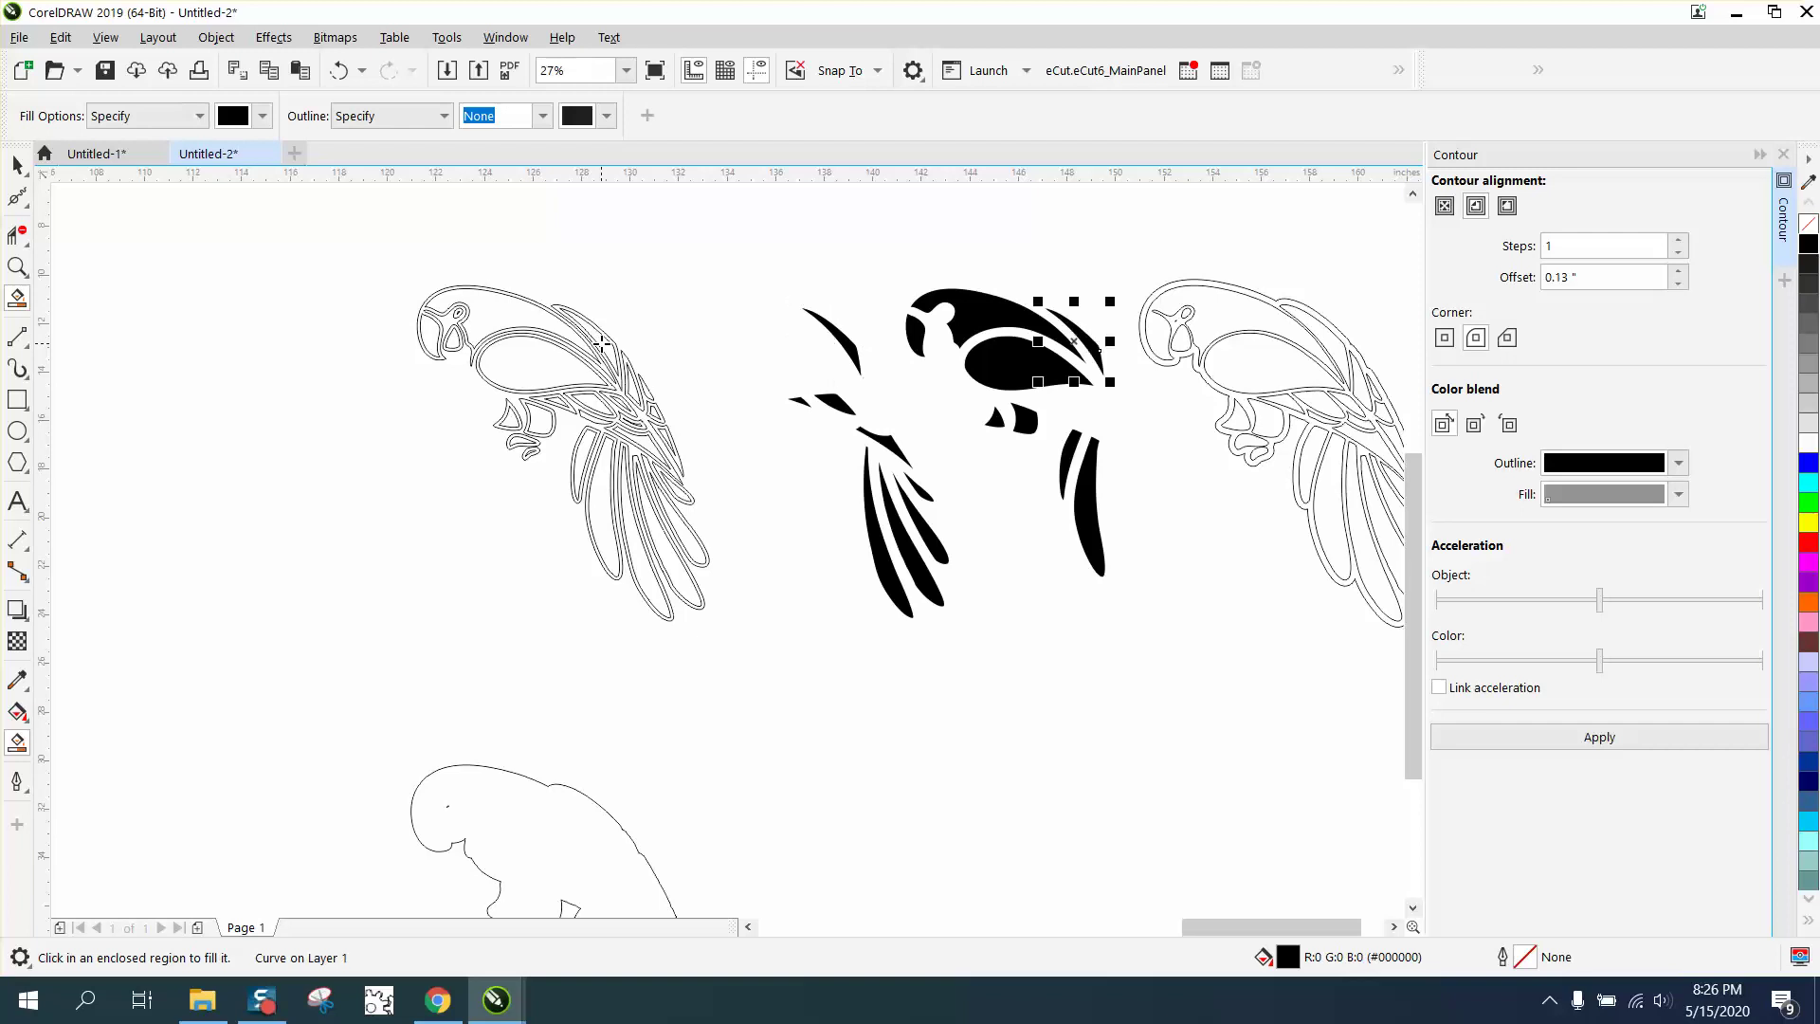
pyautogui.click(16, 166)
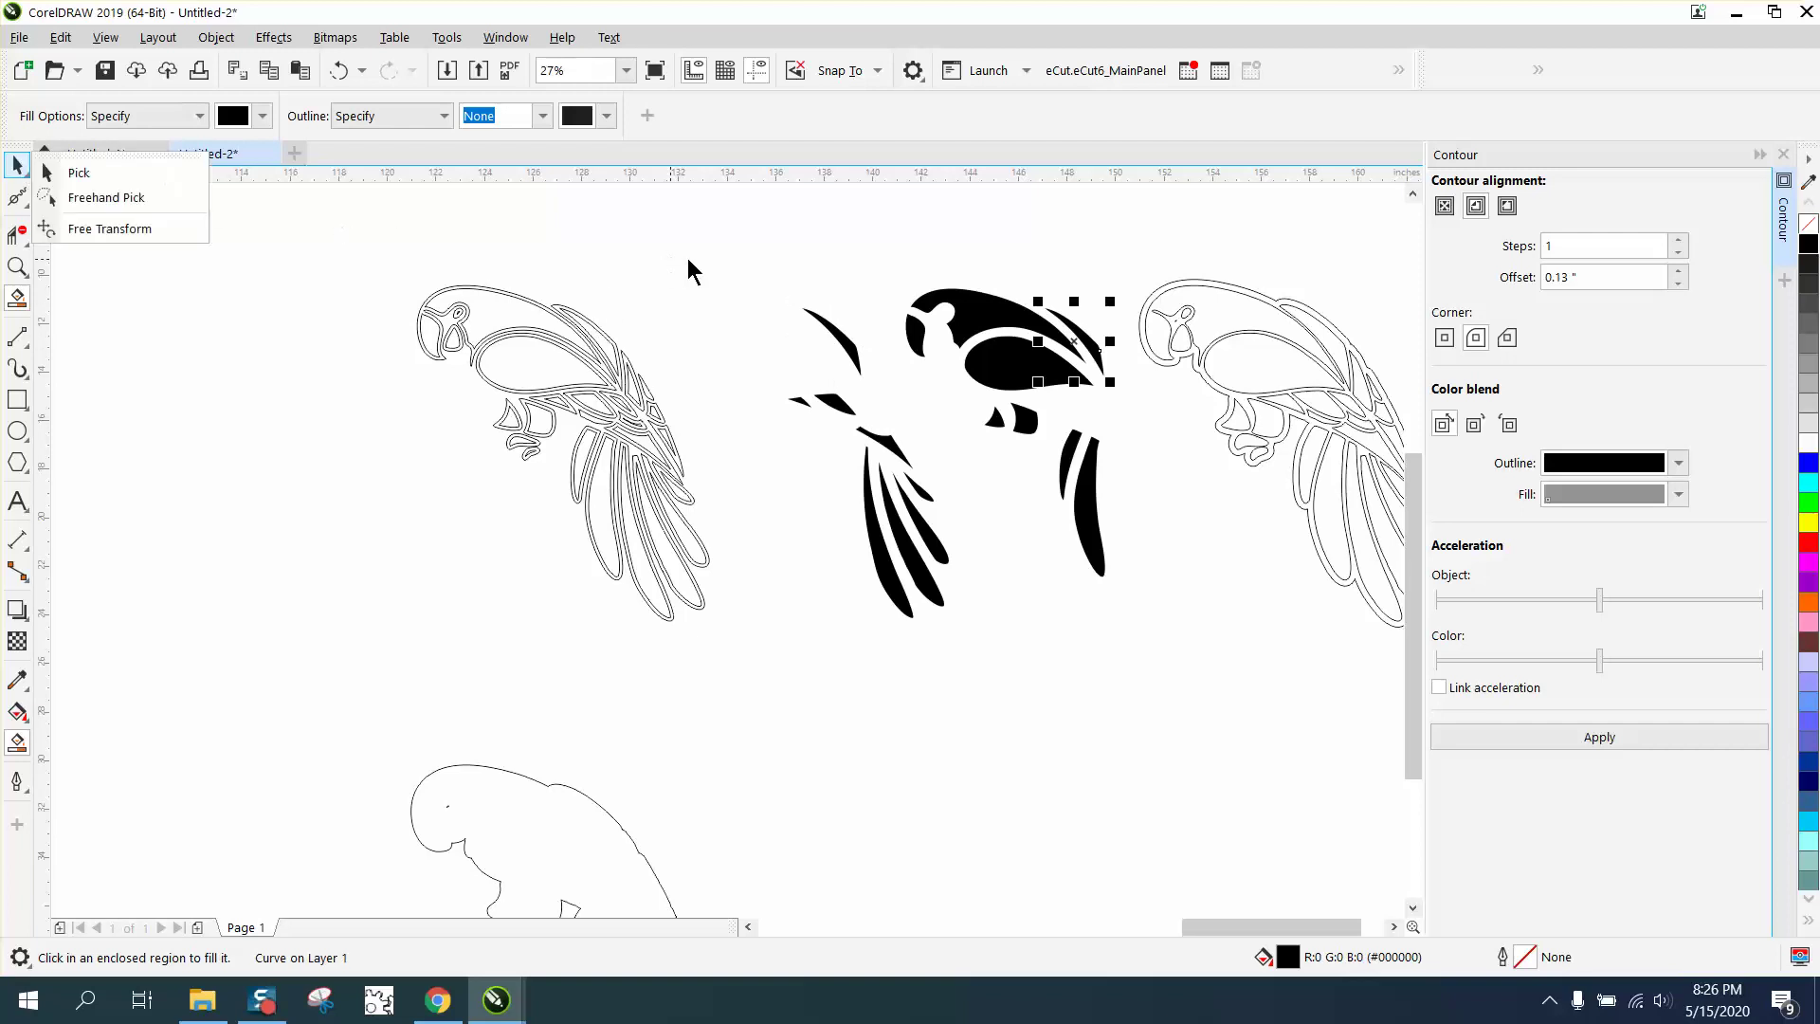
pyautogui.click(835, 456)
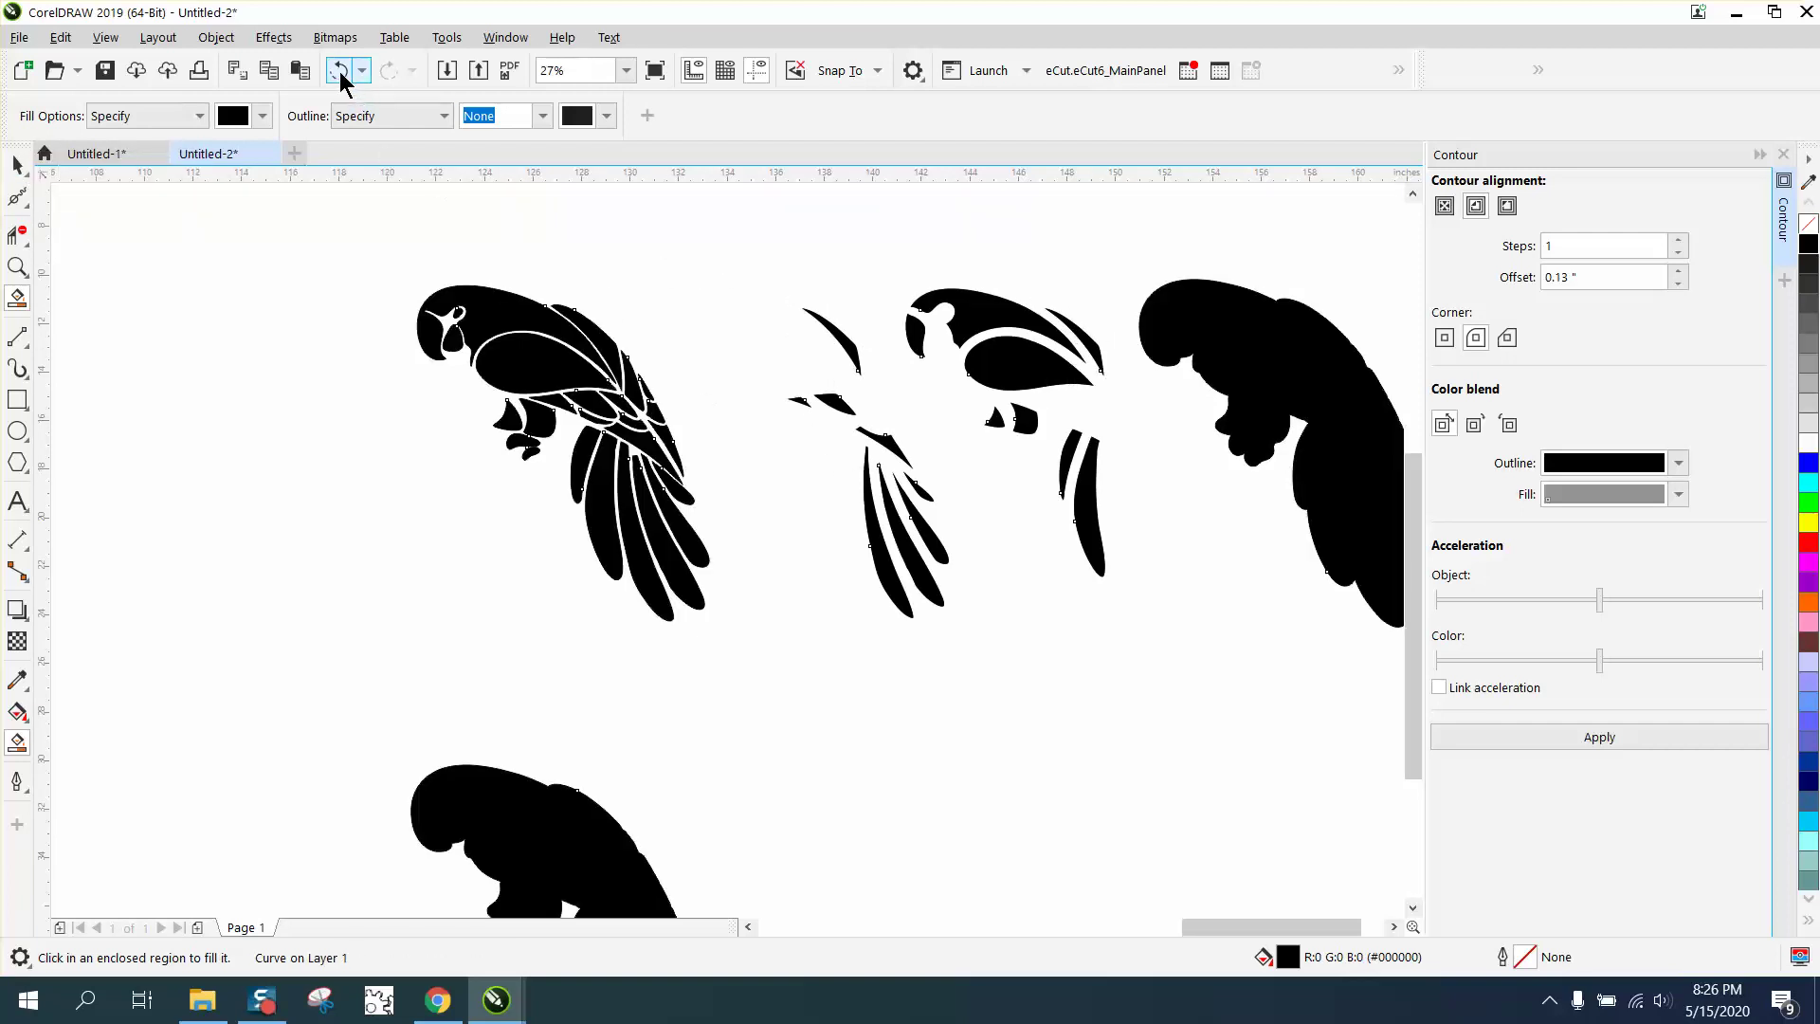
# - Undo the all-black fill and move the small and tail feather pieces onto the bird
pyautogui.click(339, 72)
pyautogui.click(16, 166)
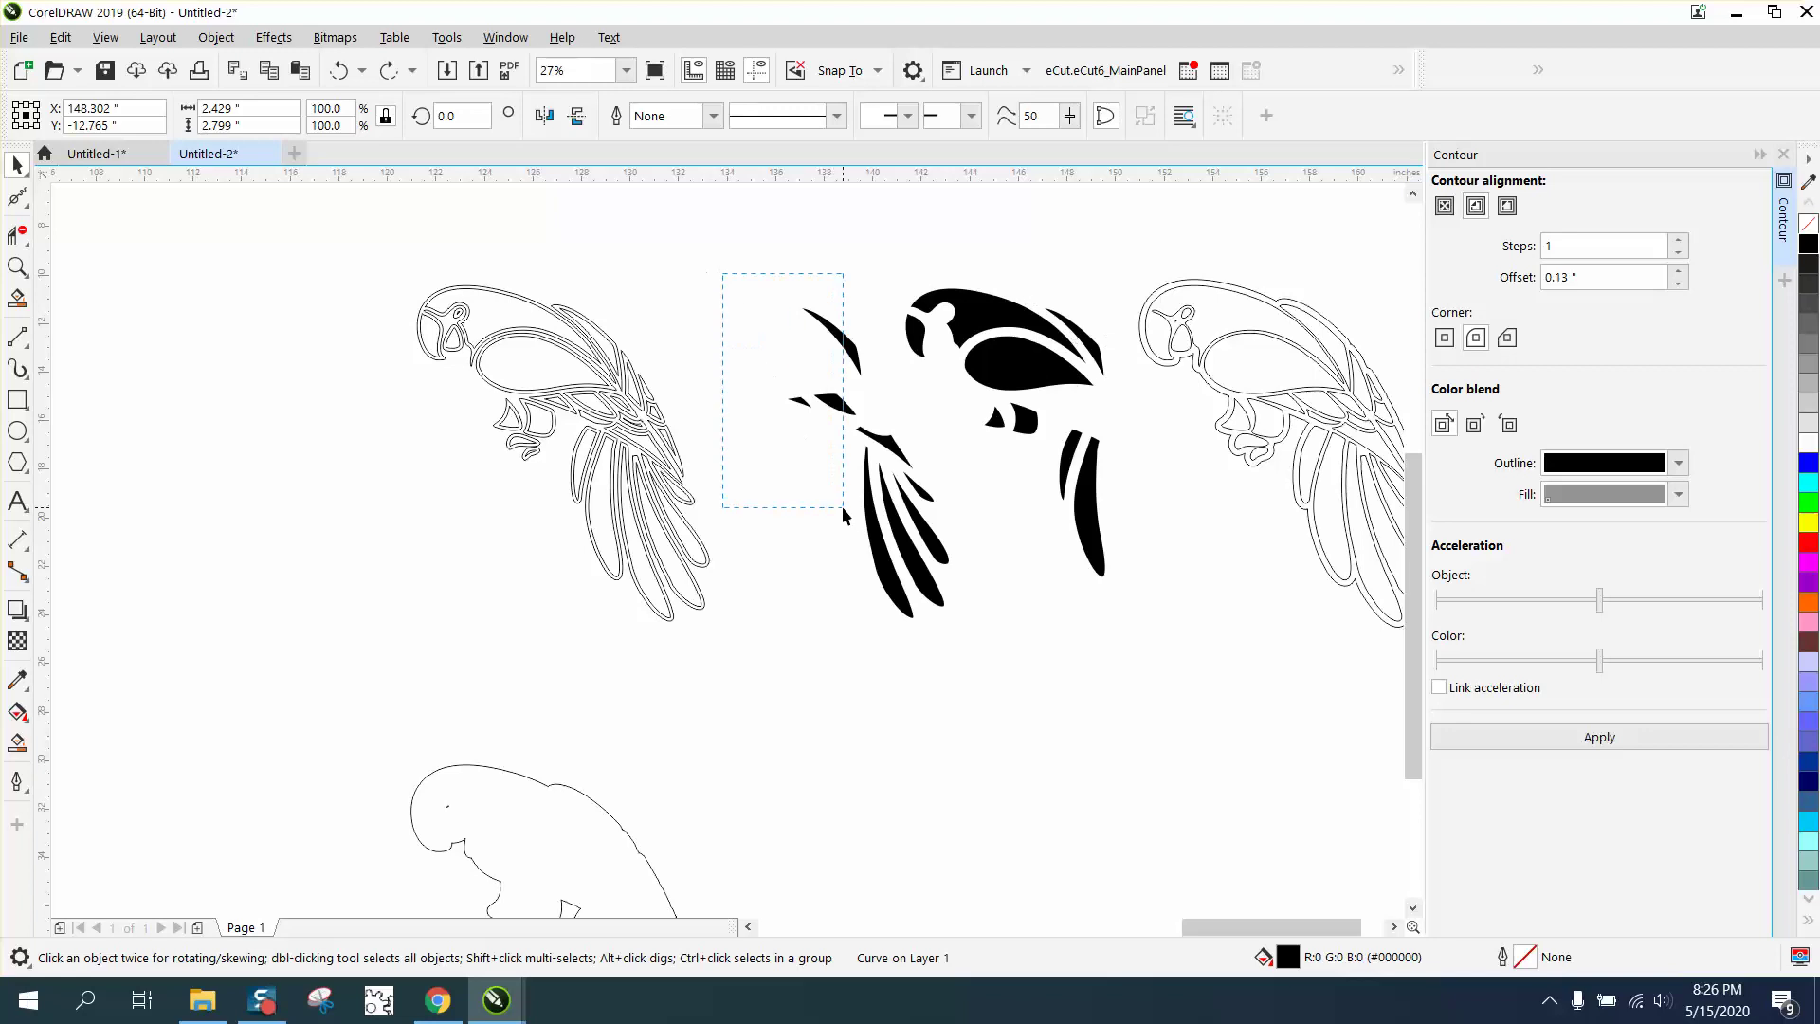
pyautogui.moveTo(841, 506); pyautogui.dragTo(868, 529)
pyautogui.press('Right')
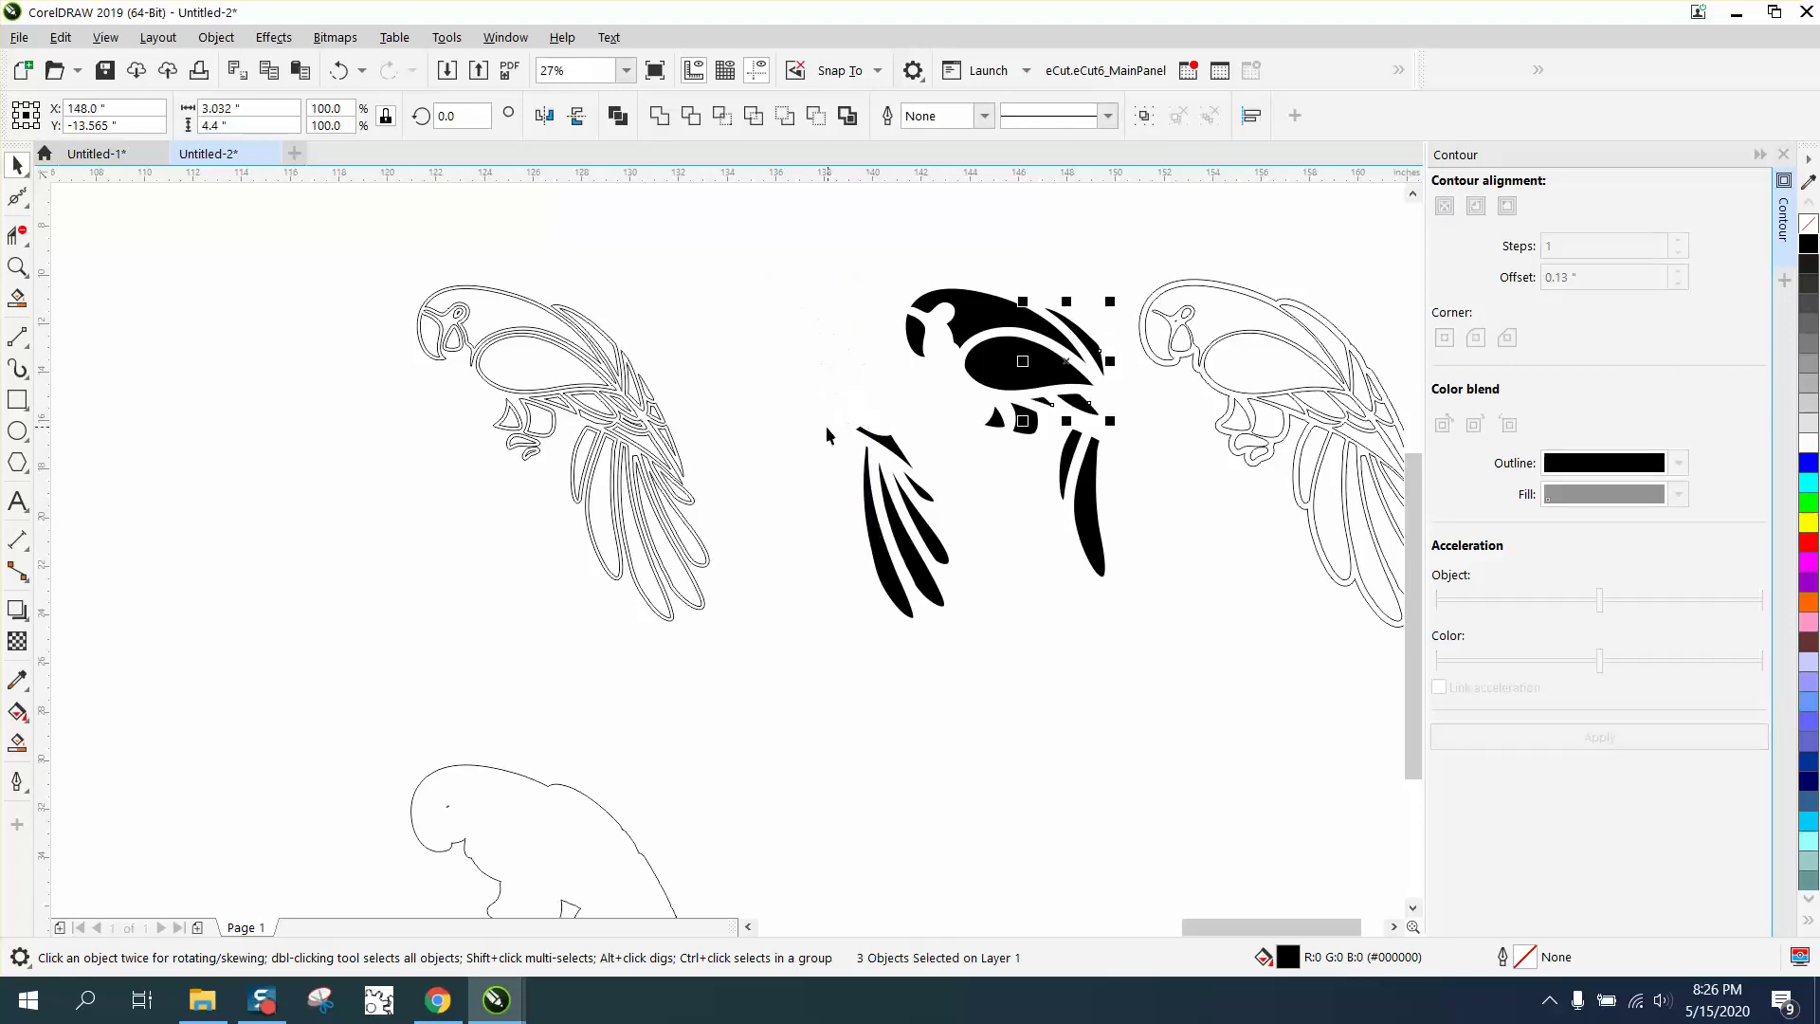
pyautogui.moveTo(825, 407); pyautogui.dragTo(994, 639)
pyautogui.press('Right')
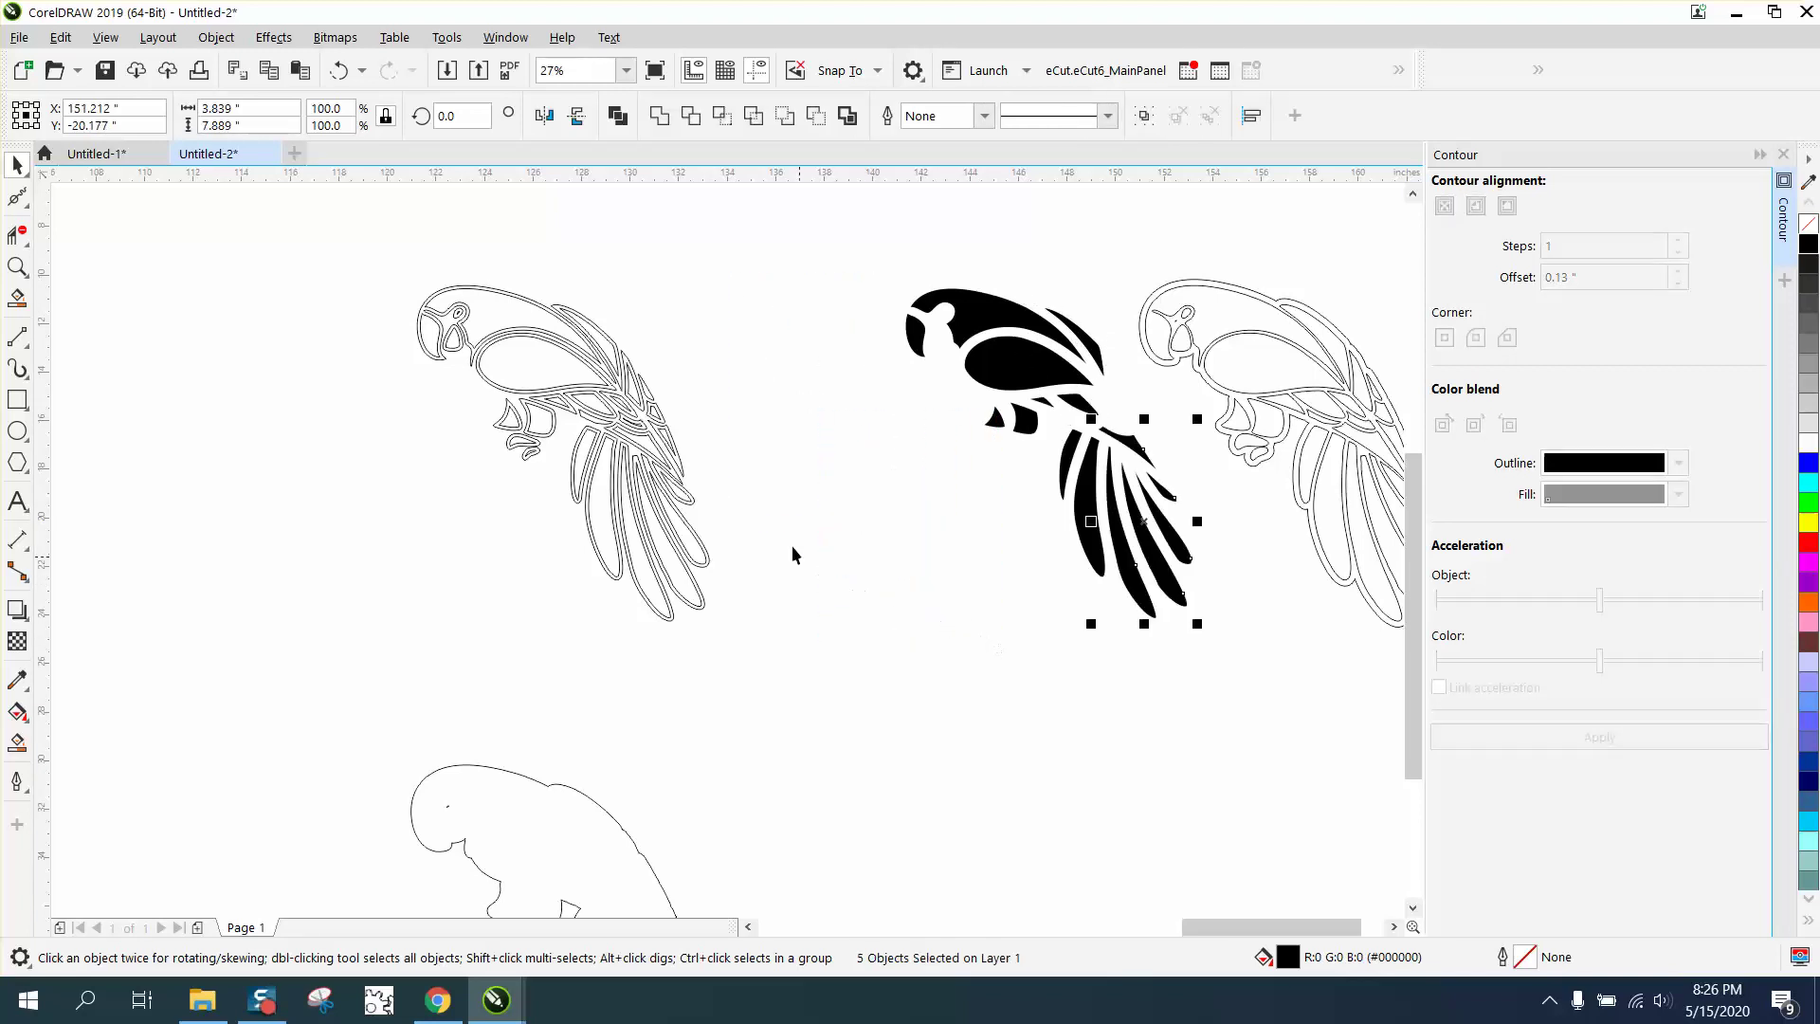
pyautogui.scroll(-2, 836, 366)
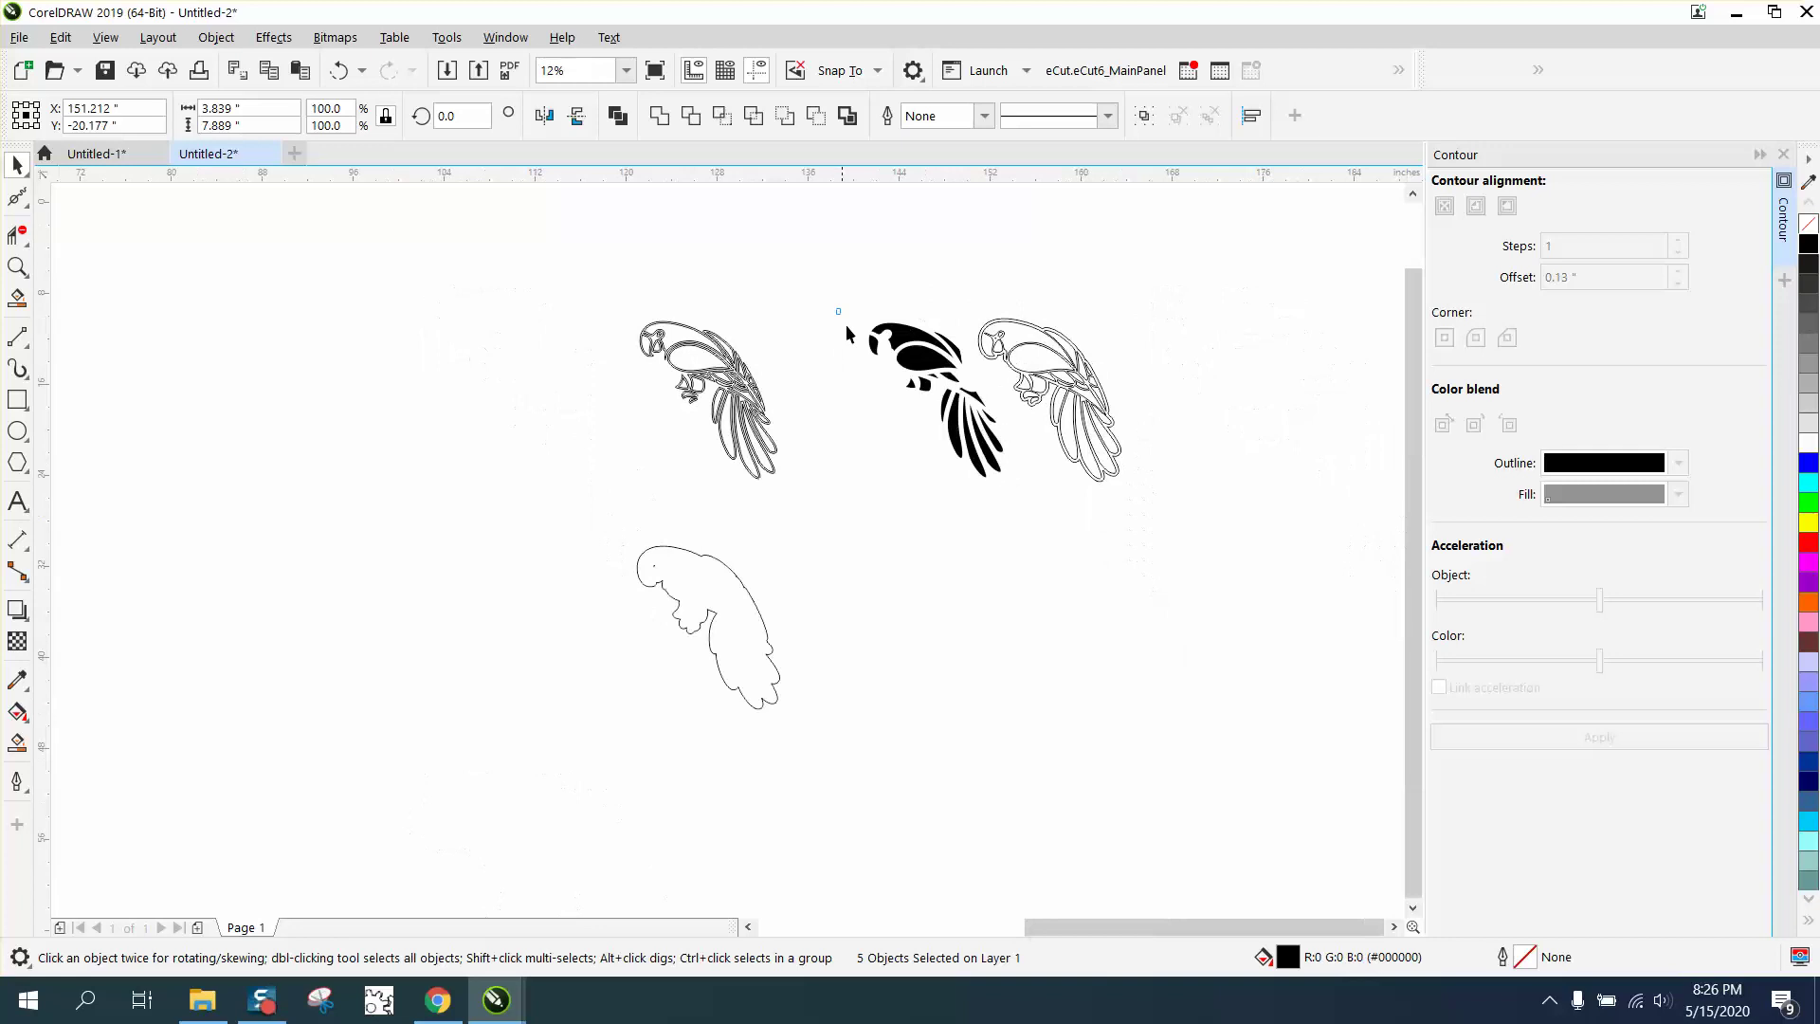
# - Give all the assembled bird pieces no fill and a red outline
pyautogui.moveTo(836, 309); pyautogui.dragTo(1009, 494)
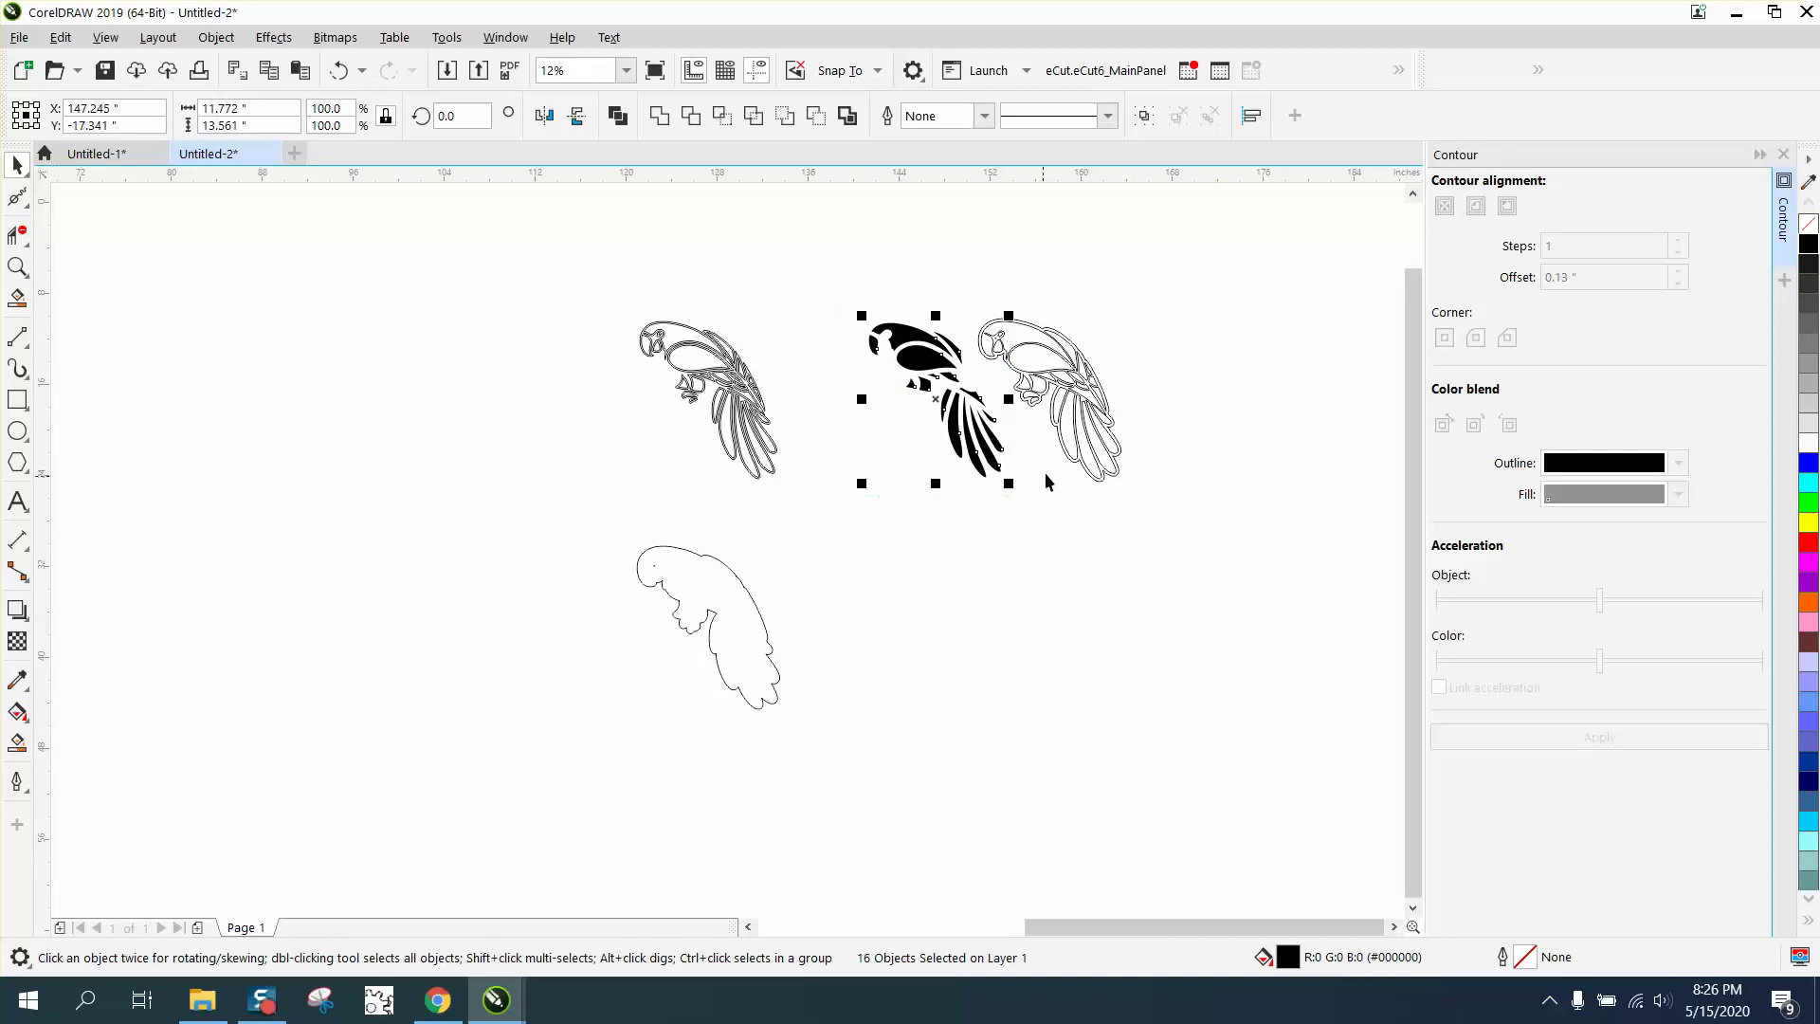
pyautogui.click(1806, 227)
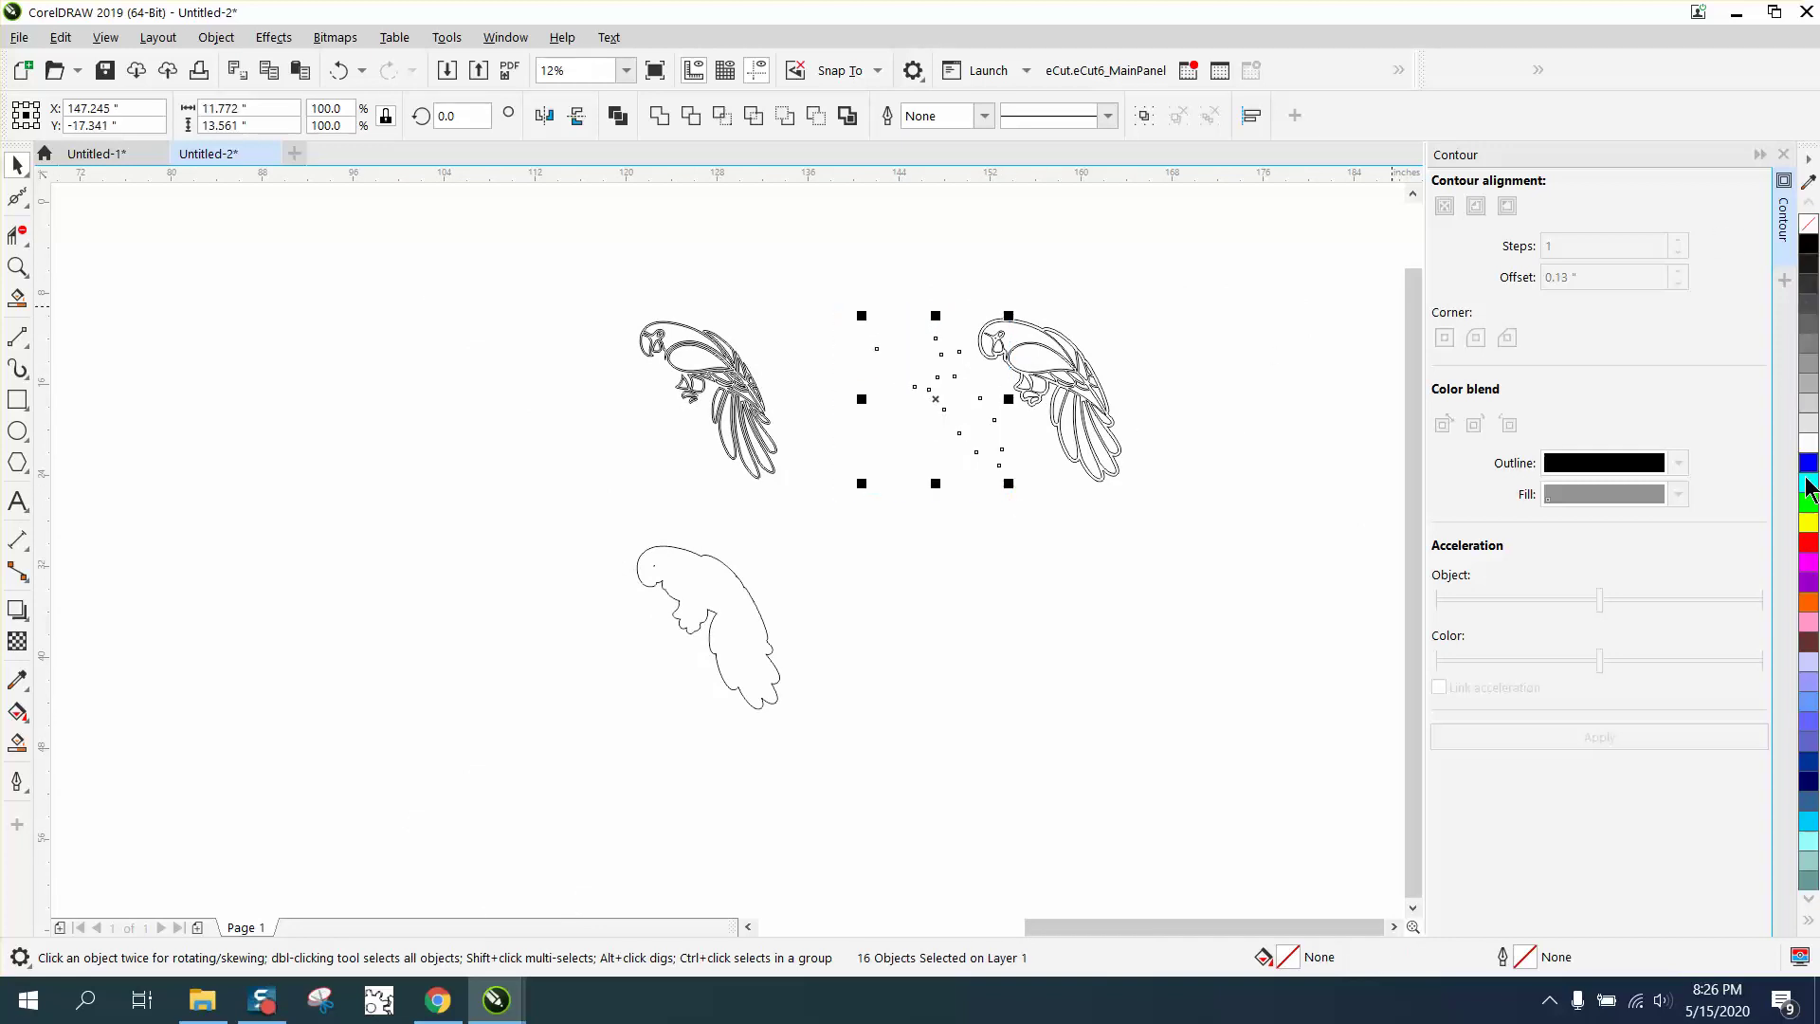
pyautogui.rightClick(1806, 541)
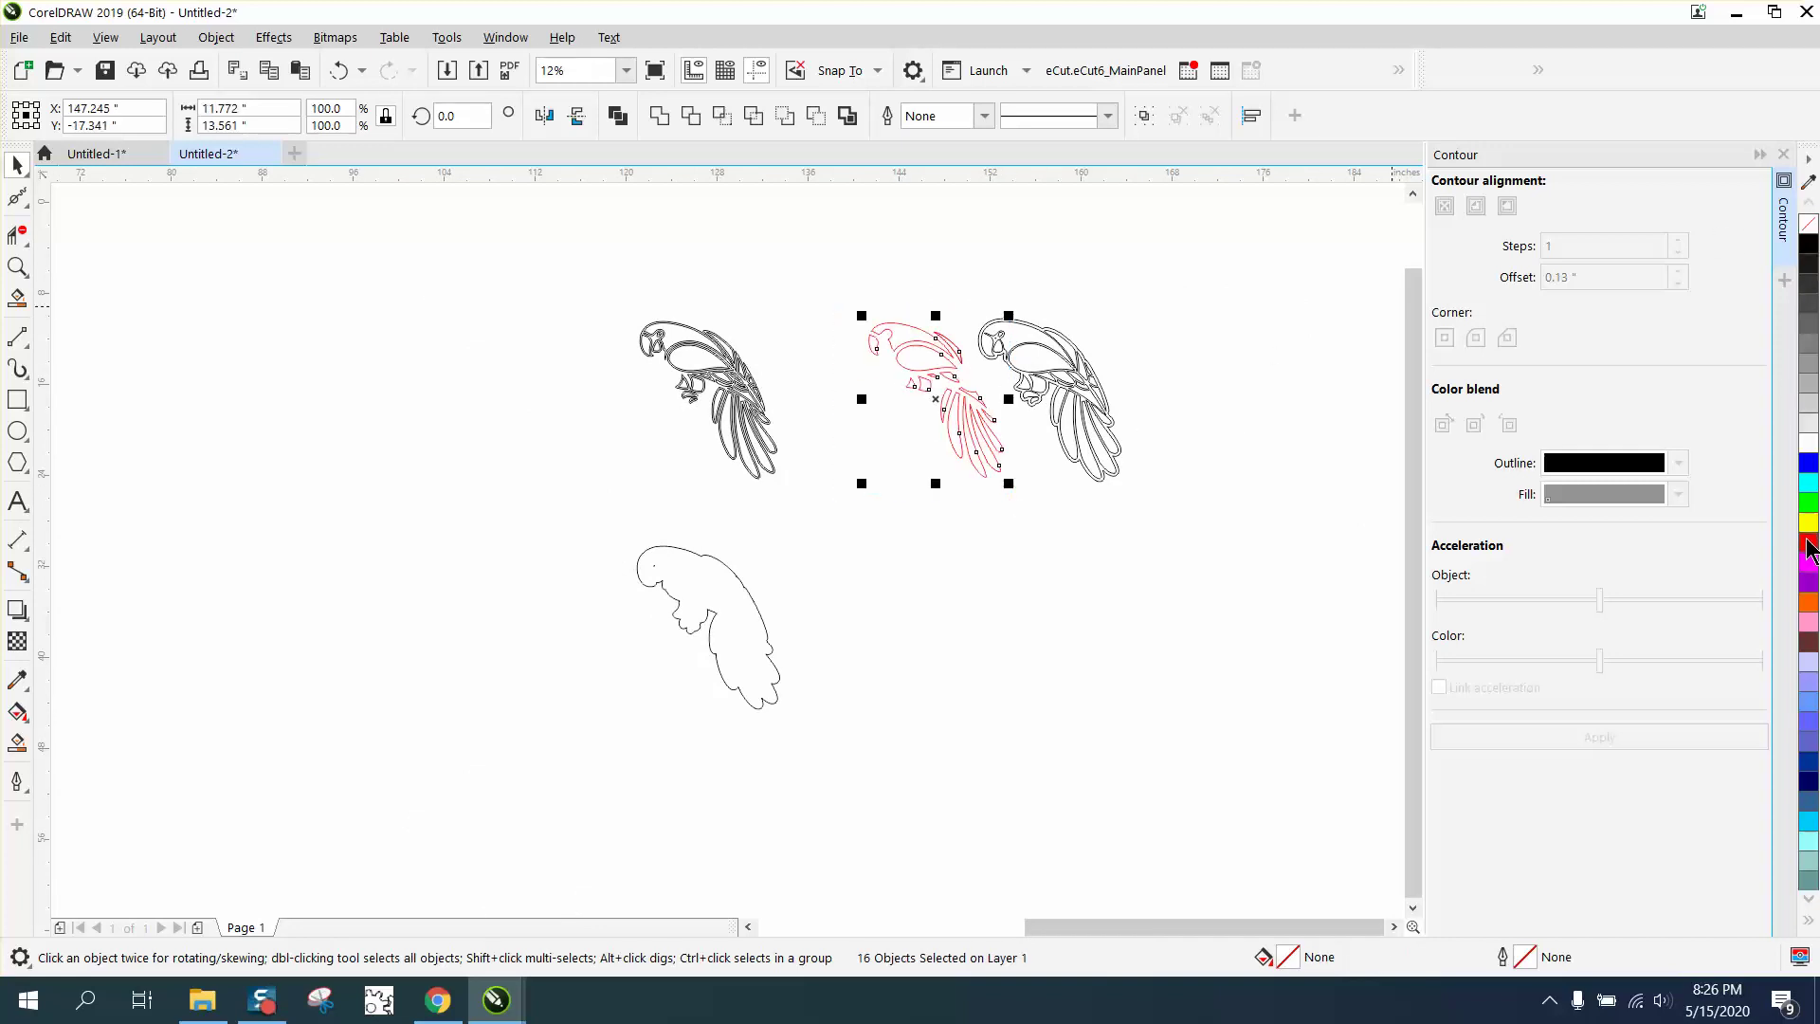
# - Move the lower contour outline onto the red bird
pyautogui.click(764, 627)
pyautogui.press('Right')
pyautogui.press('Right')
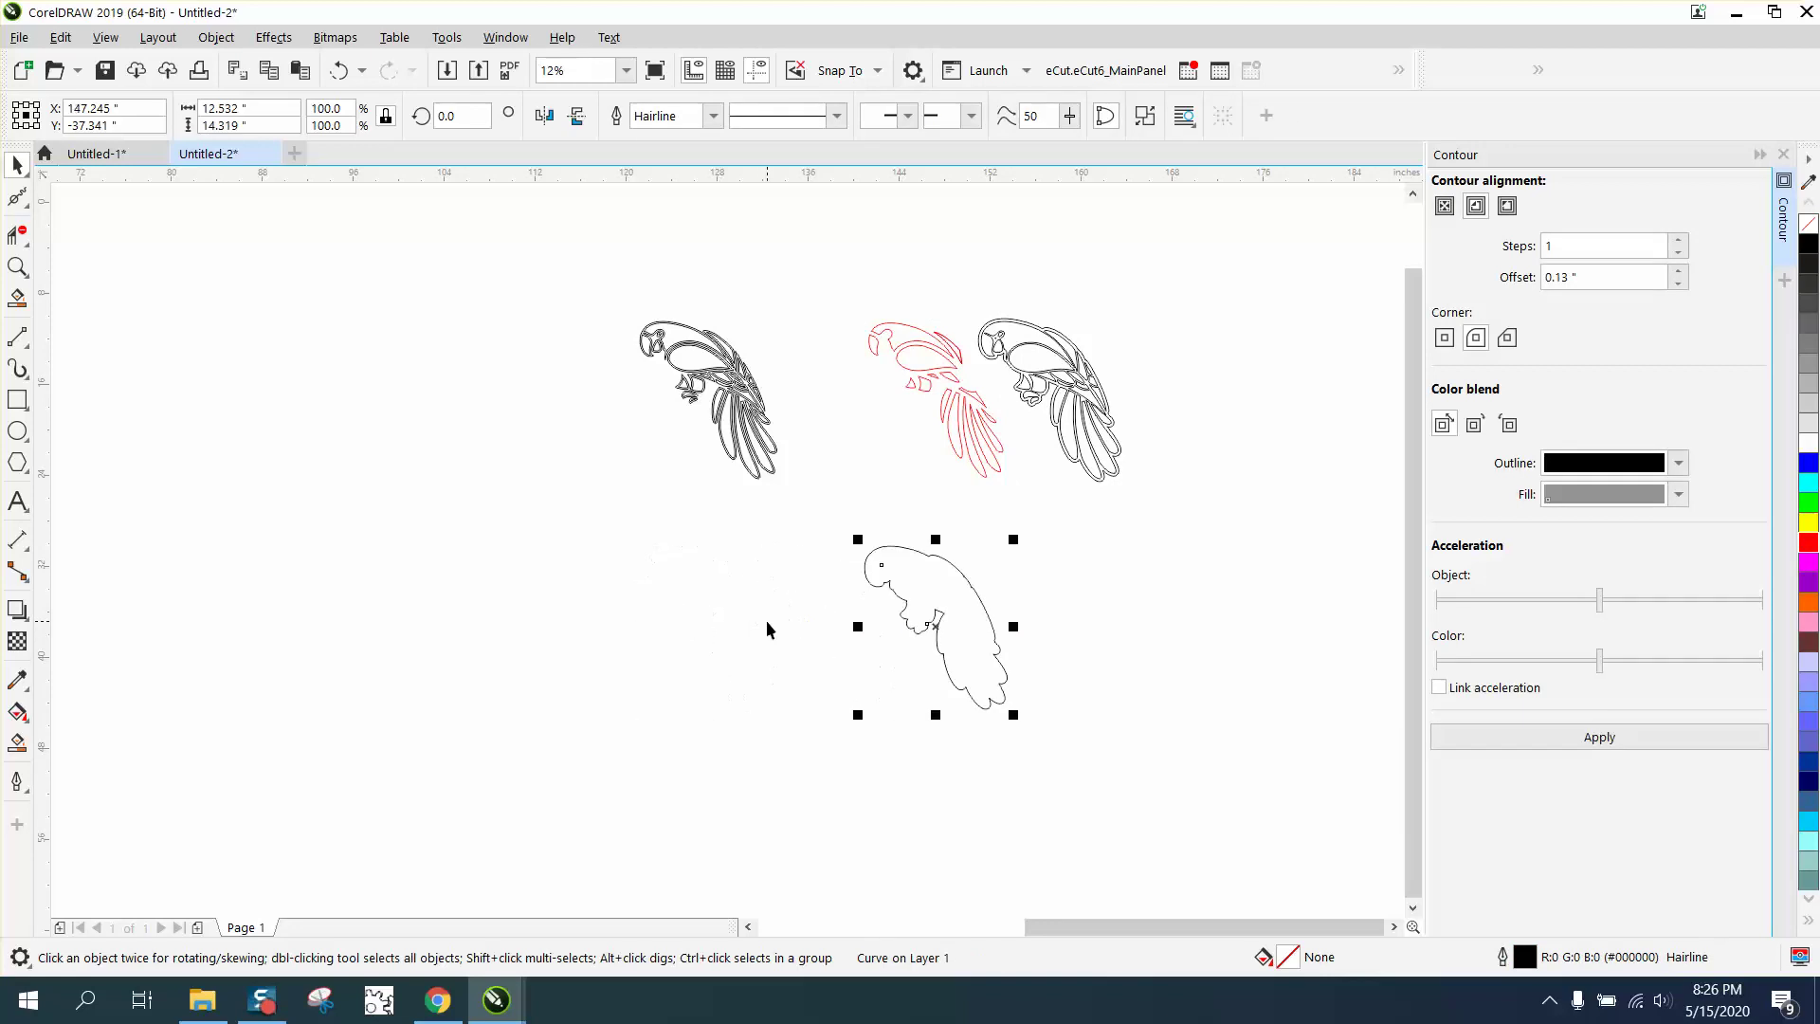
pyautogui.press('Up')
pyautogui.press('Up')
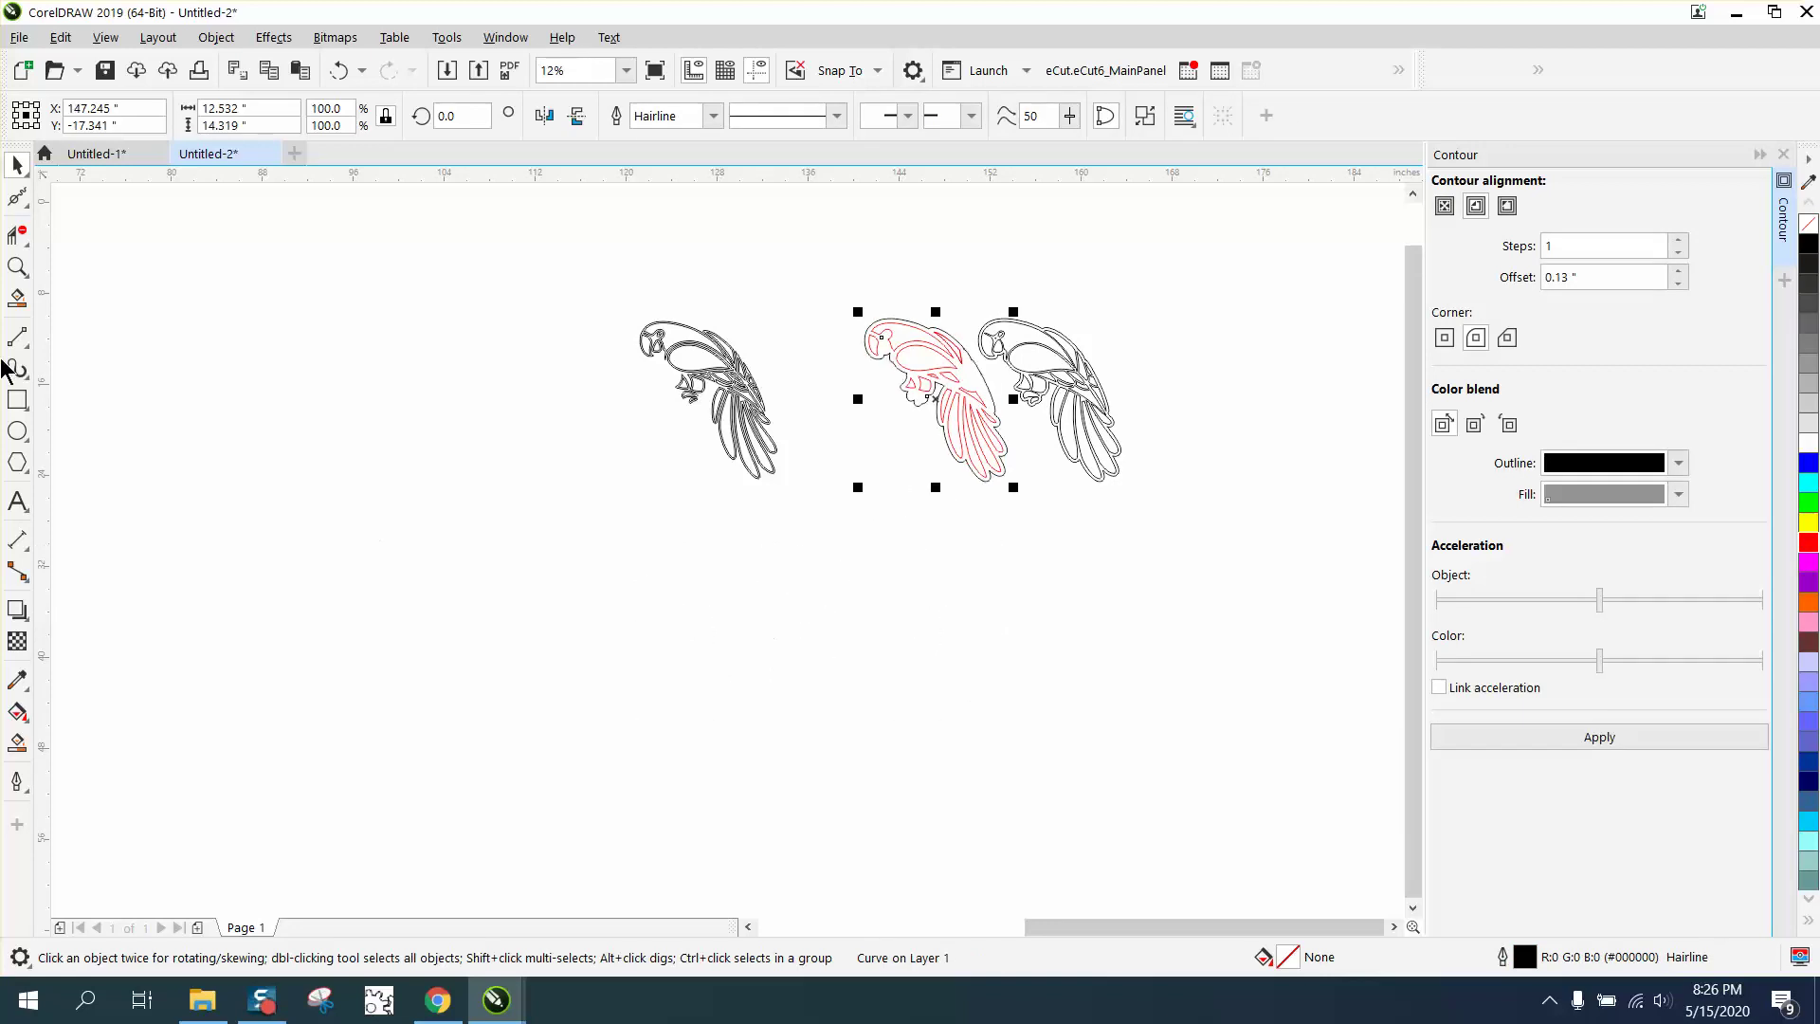
pyautogui.click(17, 266)
# - Group the red bird with its contour and move the group onto the outlined parrot
pyautogui.moveTo(830, 286); pyautogui.dragTo(1209, 528)
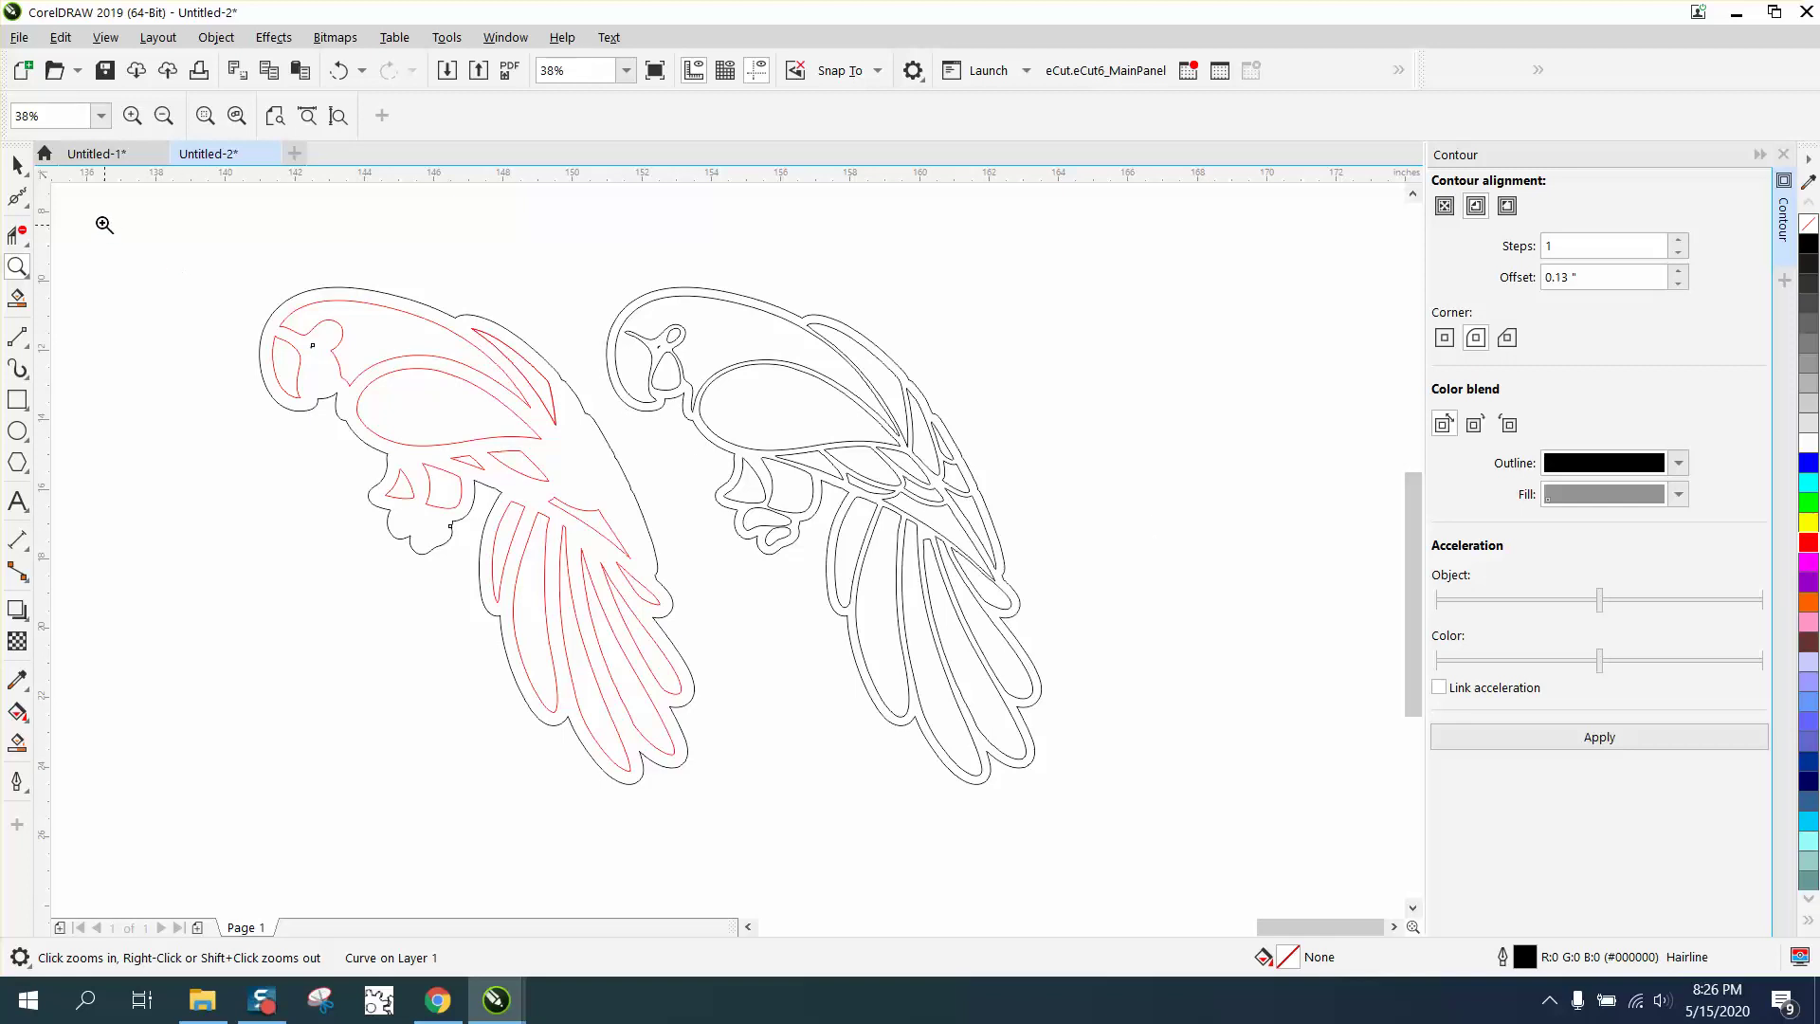
pyautogui.click(17, 166)
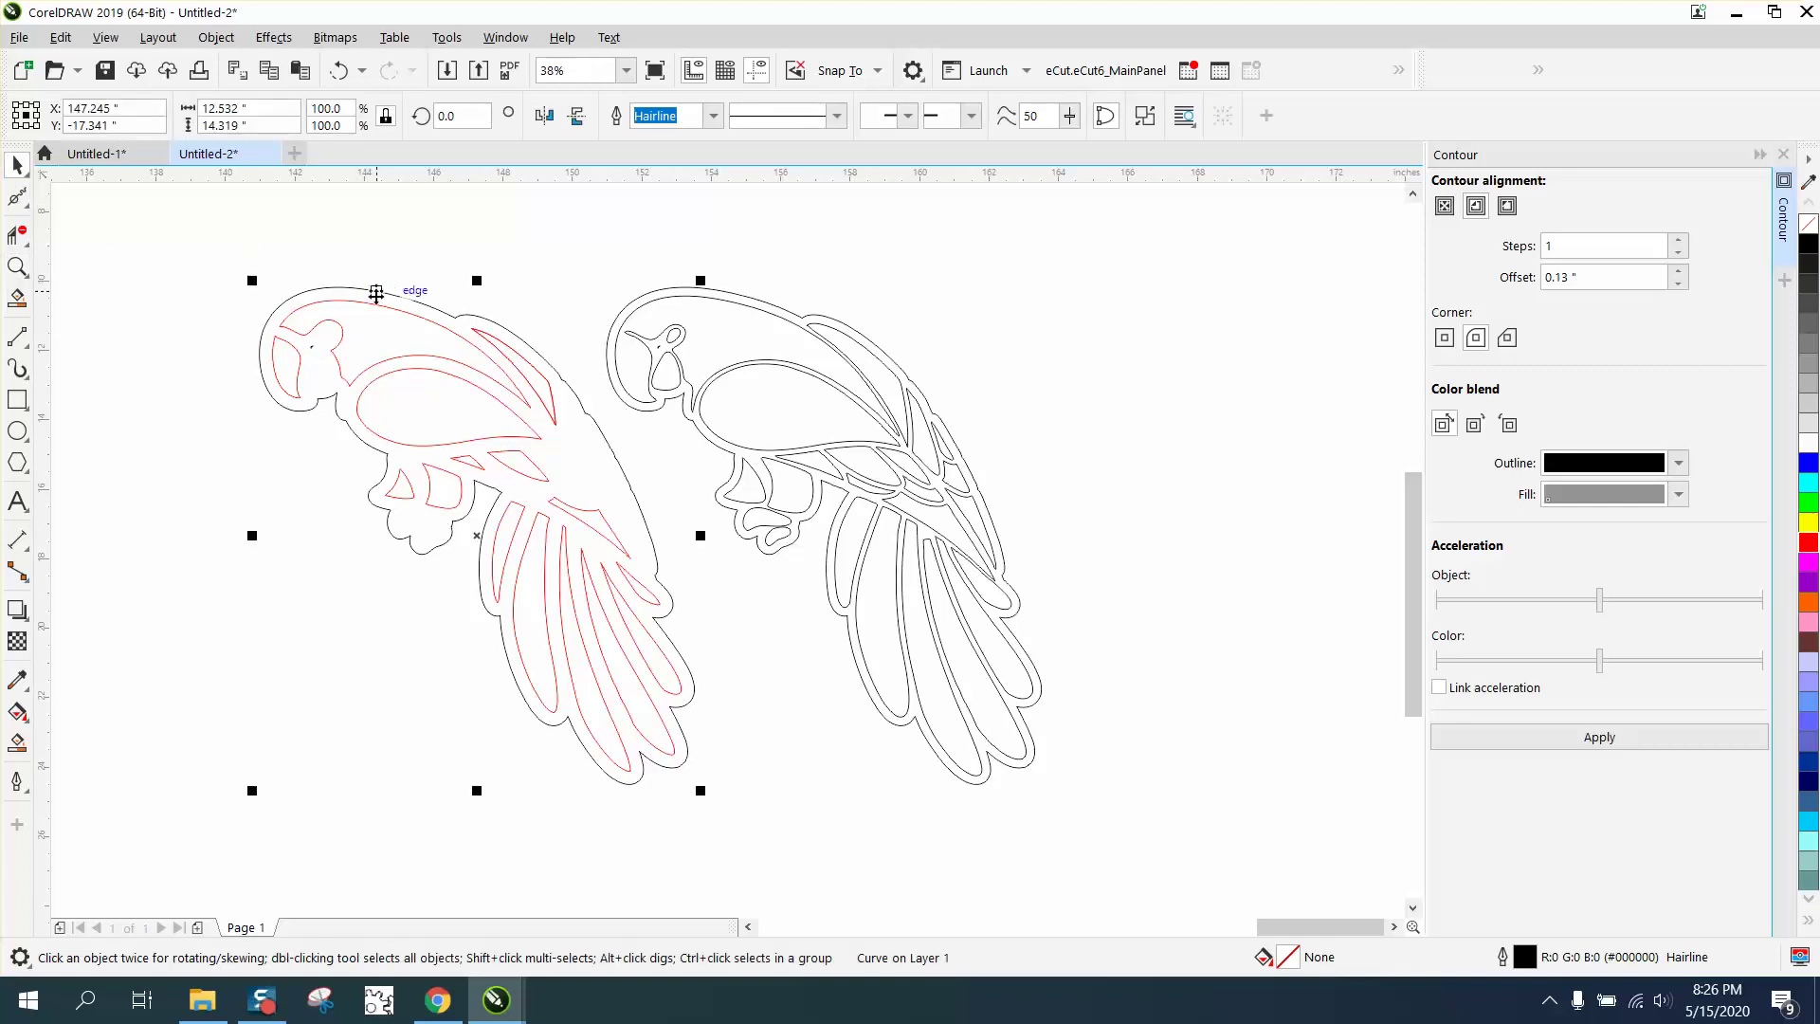
pyautogui.moveTo(213, 237); pyautogui.dragTo(730, 799)
pyautogui.hotkey('ctrl', 'g')
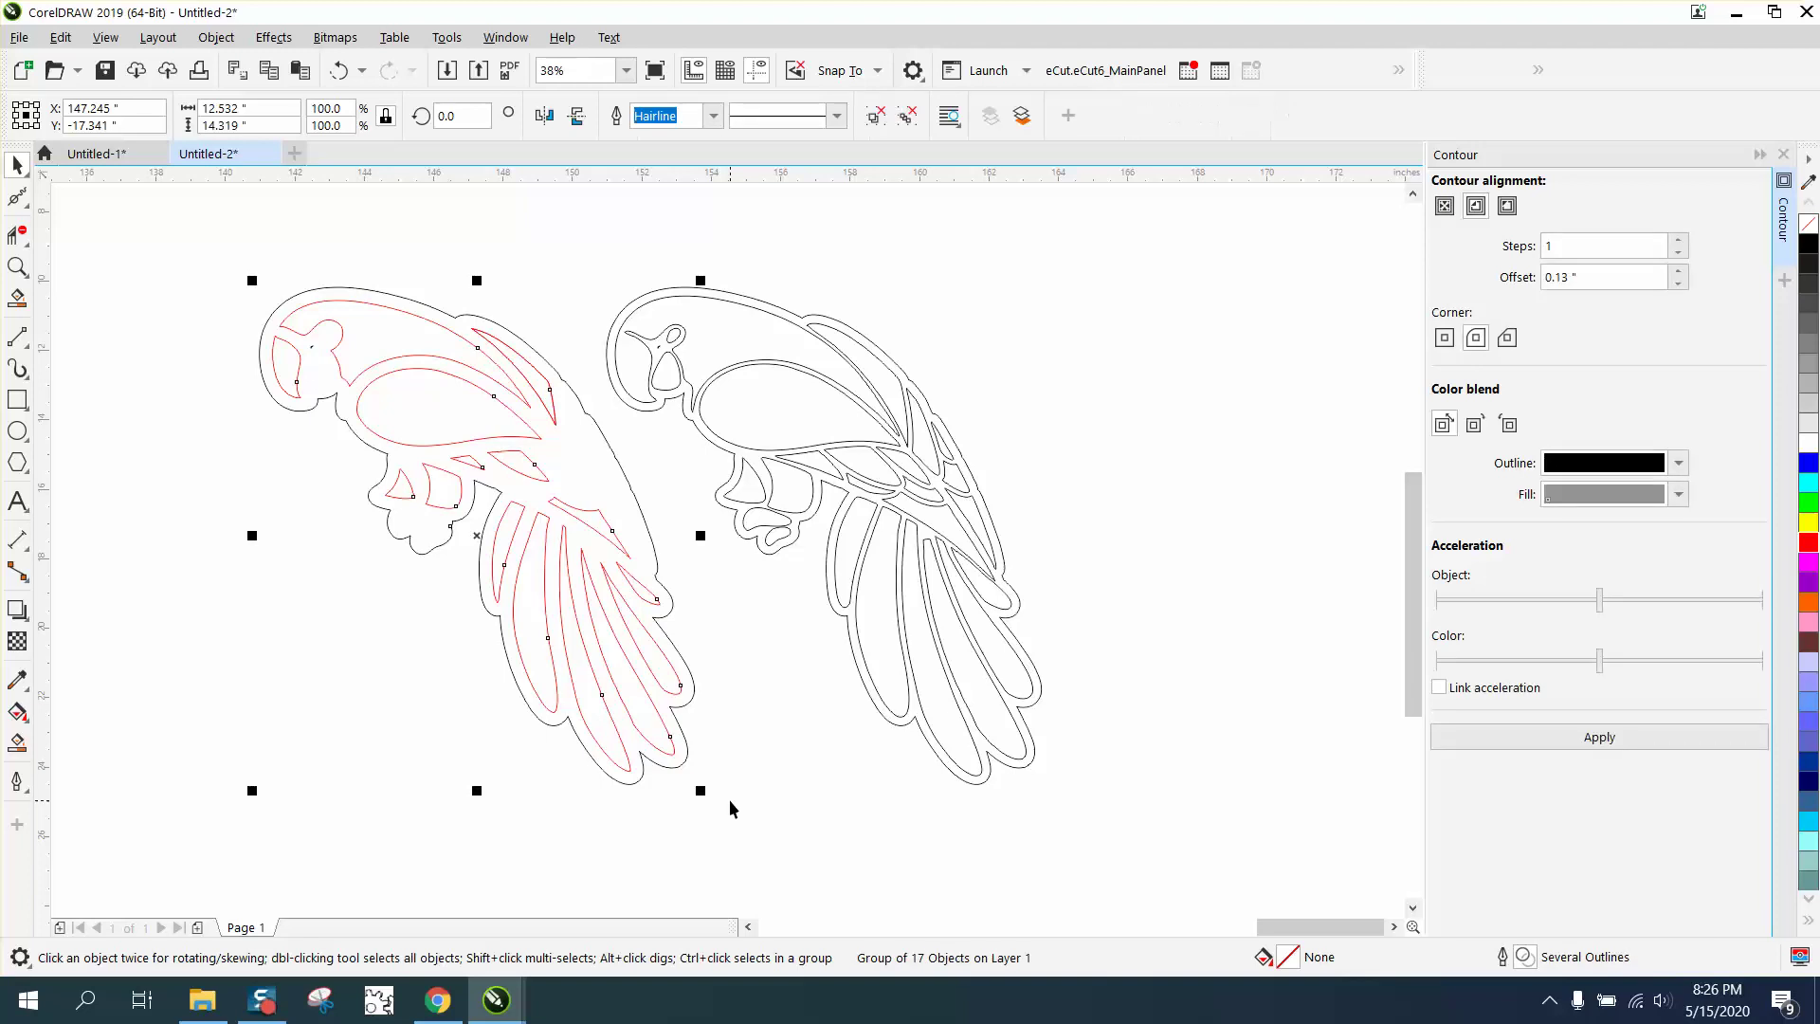
pyautogui.press('Right')
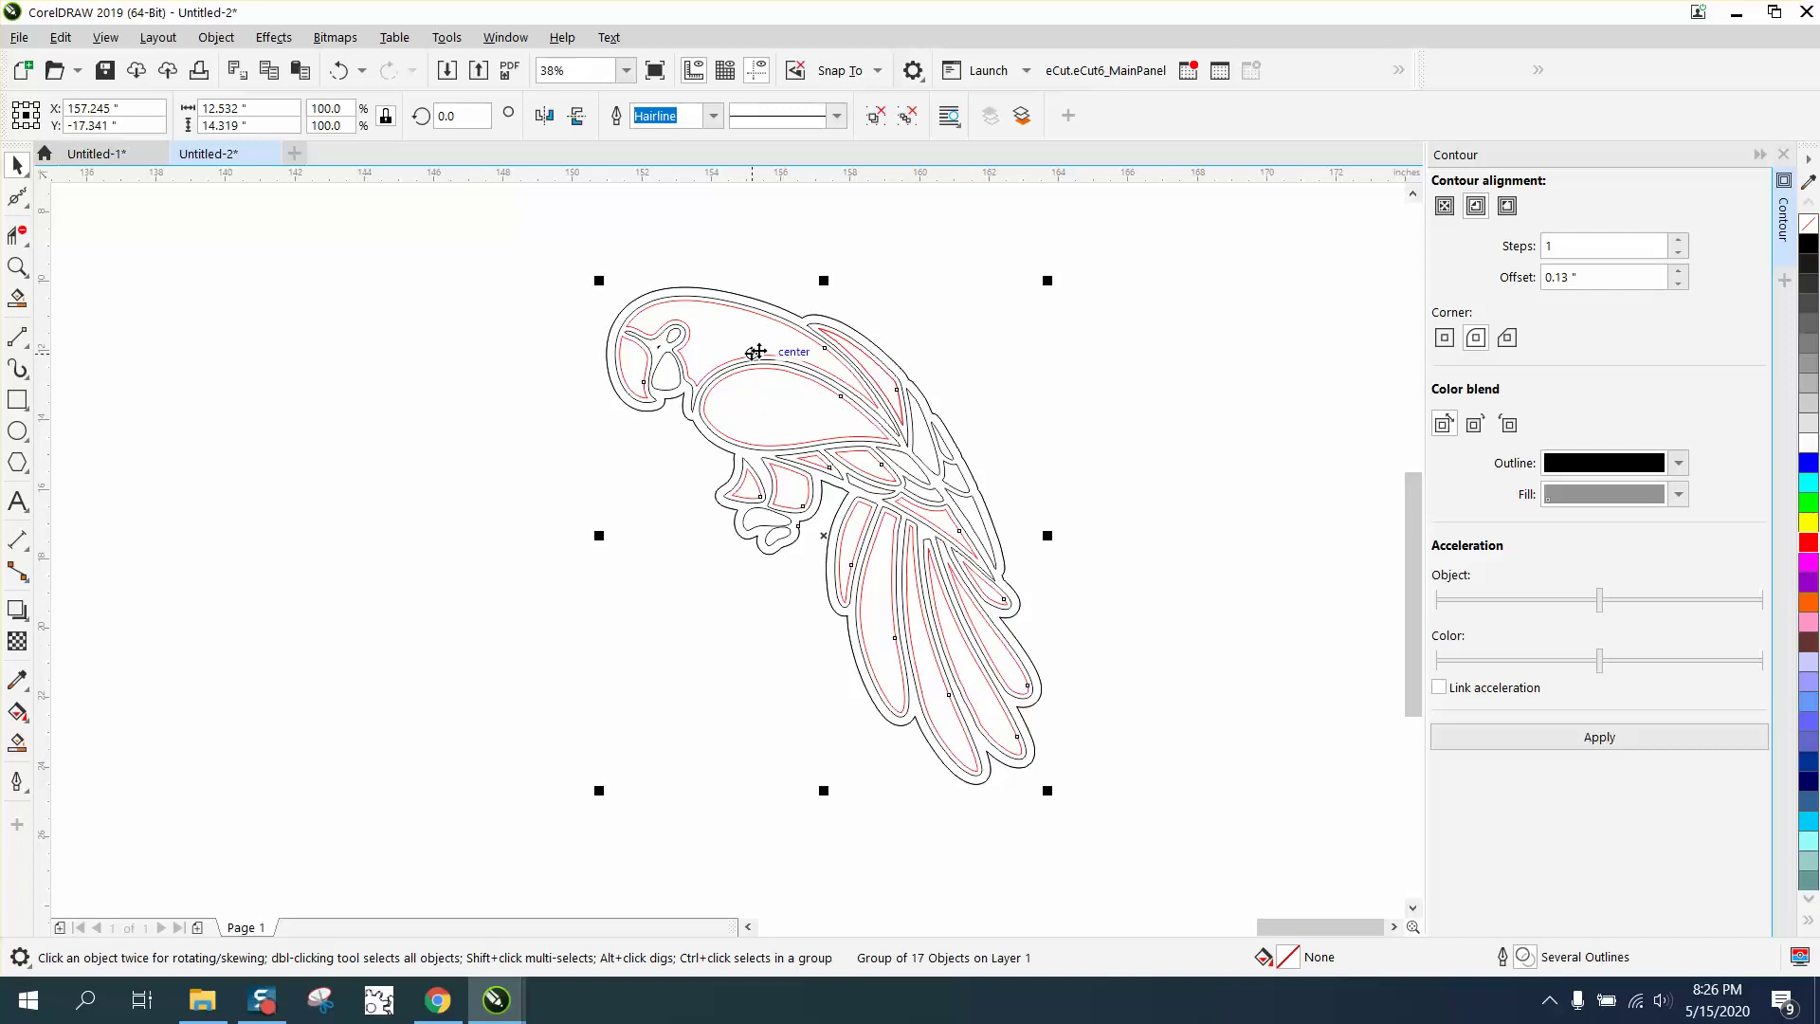
# - Move the red bird group beside the outlined parrot
pyautogui.scroll(-1, 757, 351)
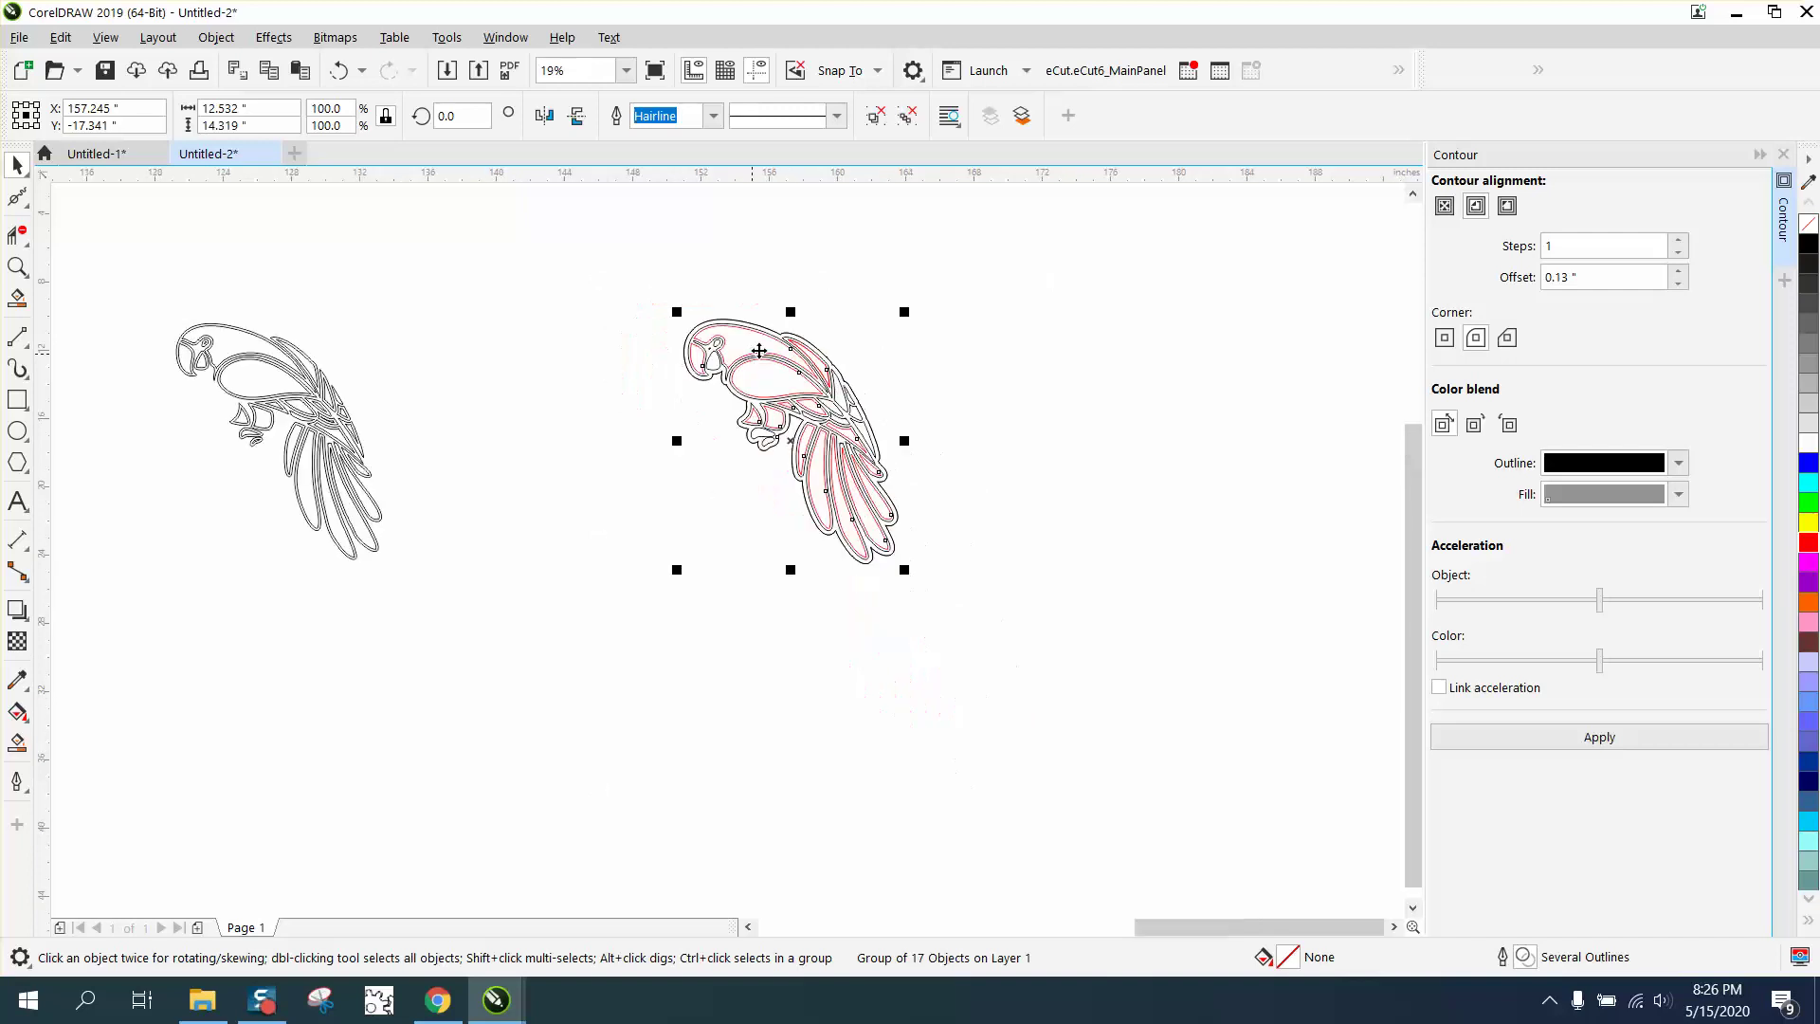
pyautogui.click(621, 461)
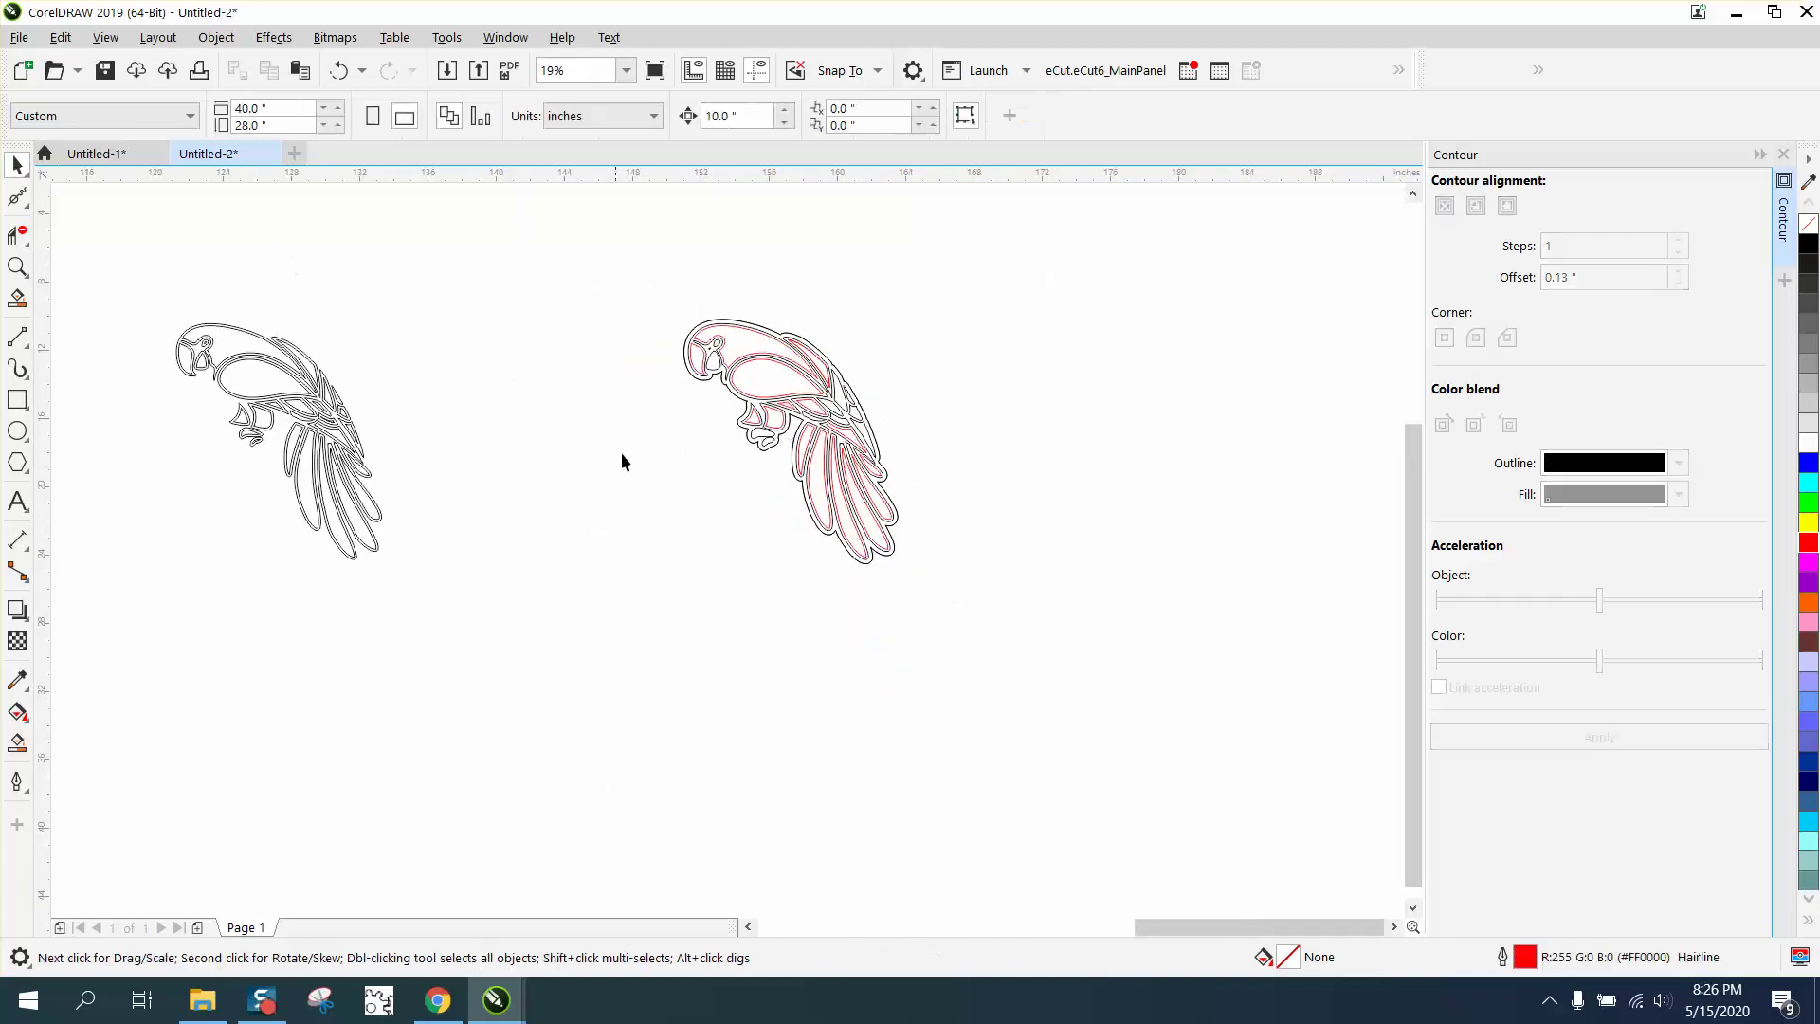
pyautogui.click(862, 567)
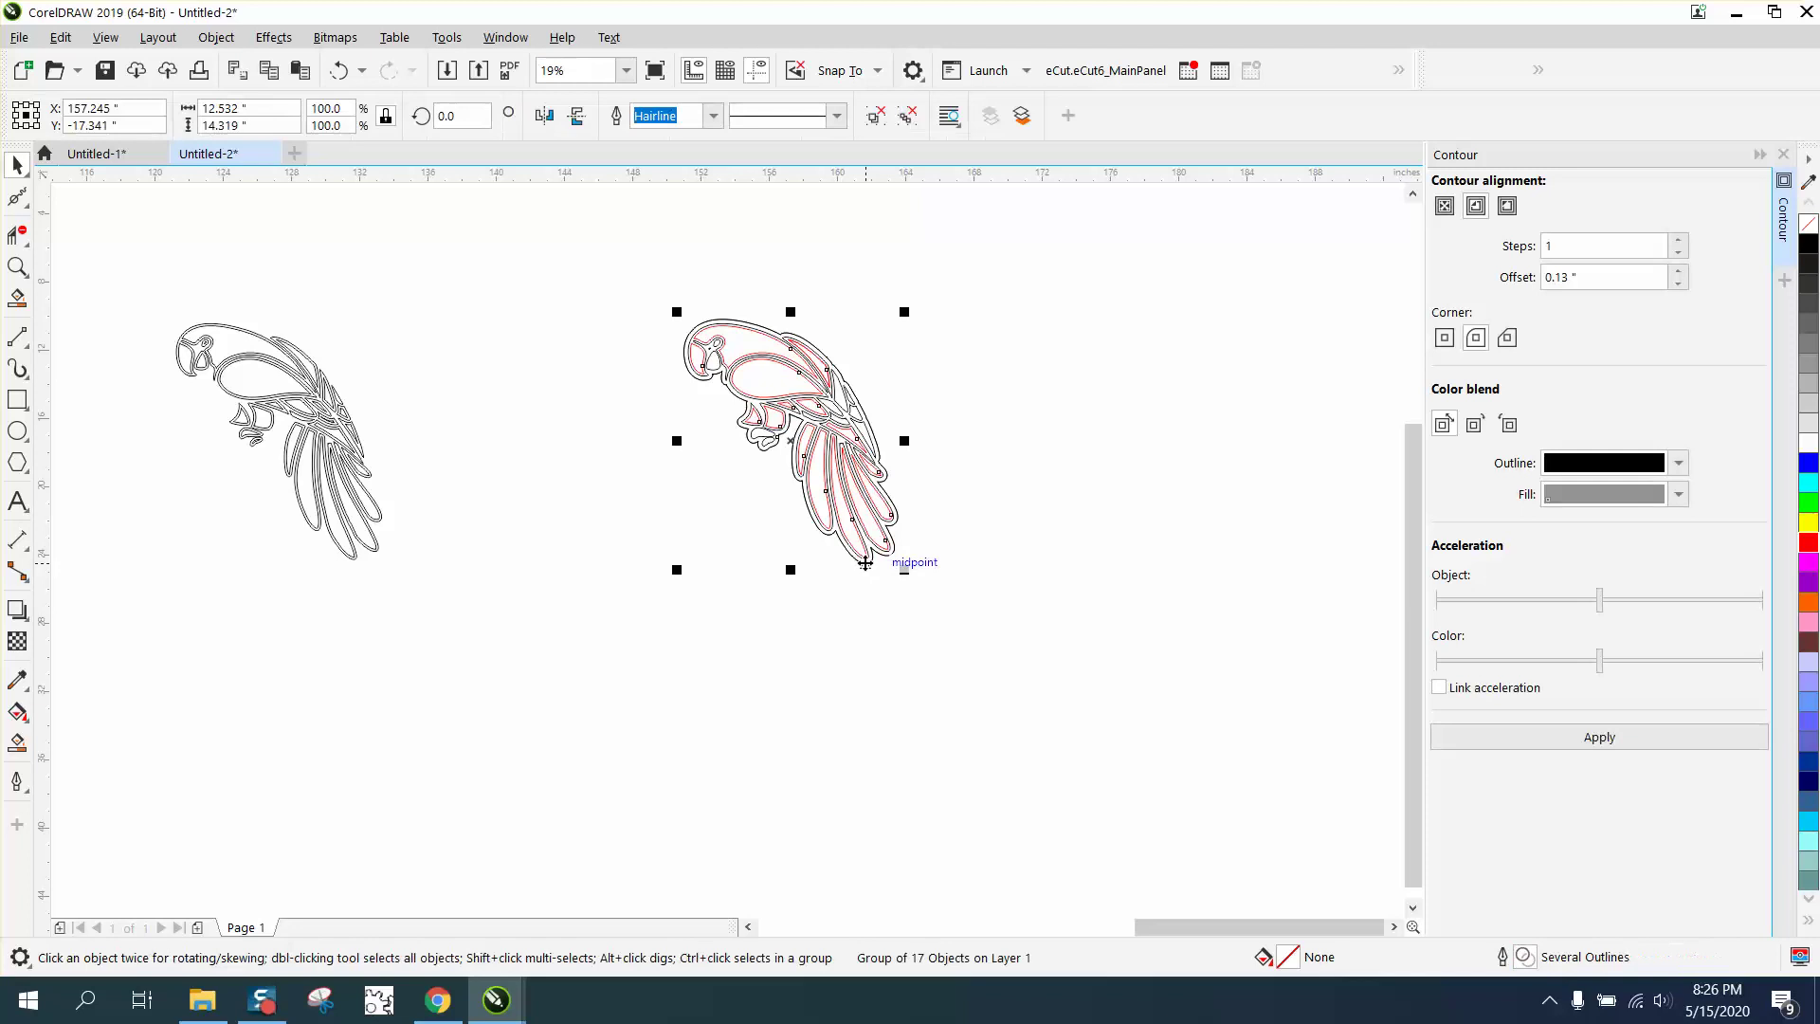
pyautogui.press('Right')
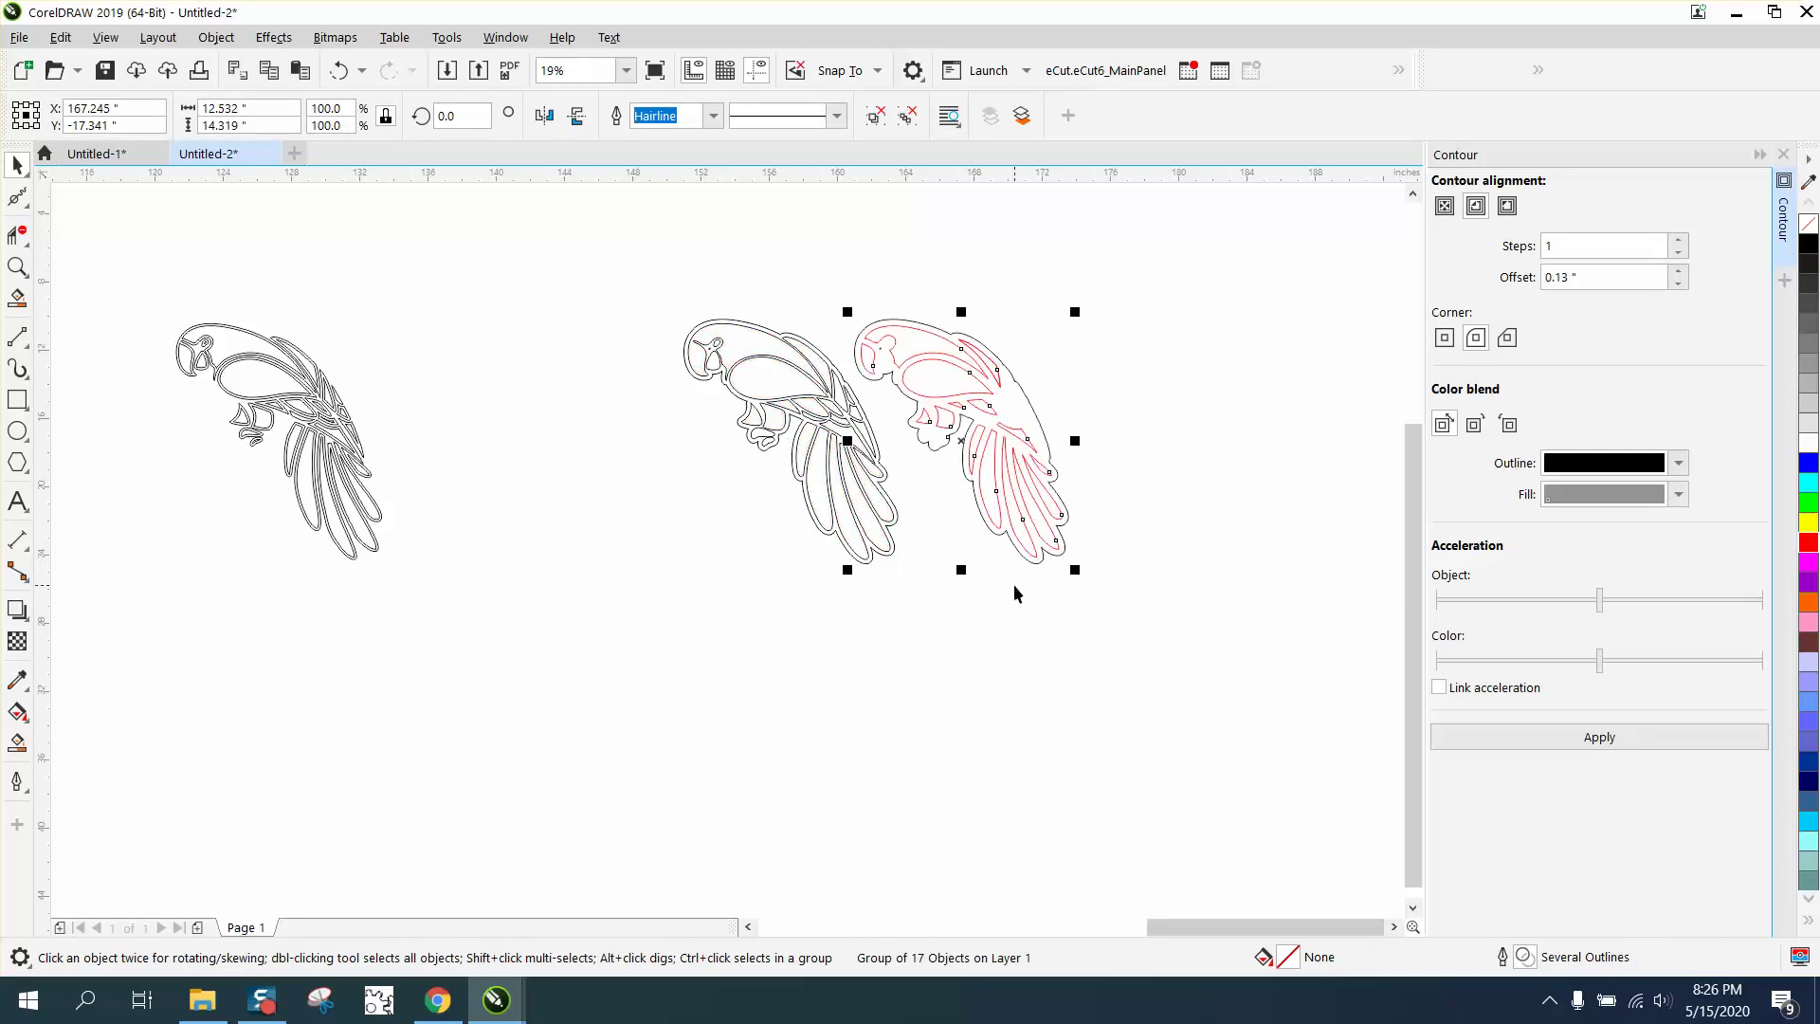
pyautogui.click(1014, 584)
pyautogui.click(1032, 565)
# - Ungroup the red bird and move its contour outline back down and left
pyautogui.click(216, 37)
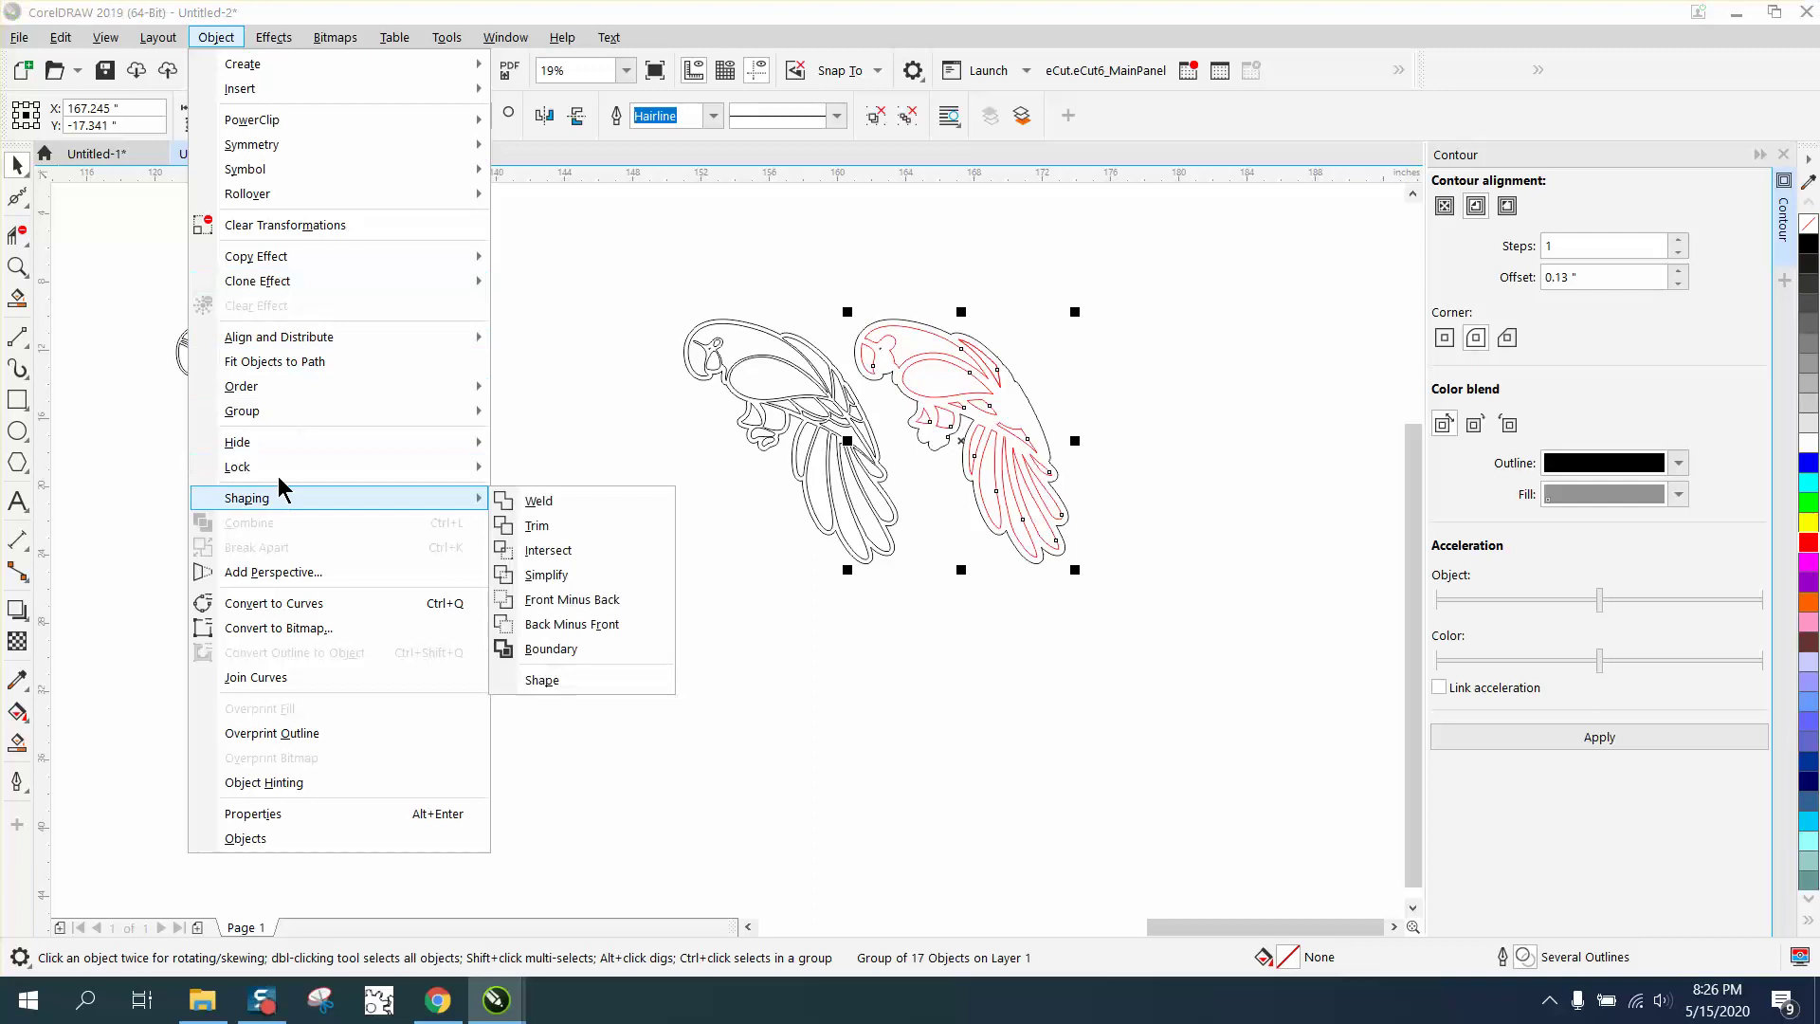
pyautogui.moveTo(276, 417)
pyautogui.click(529, 438)
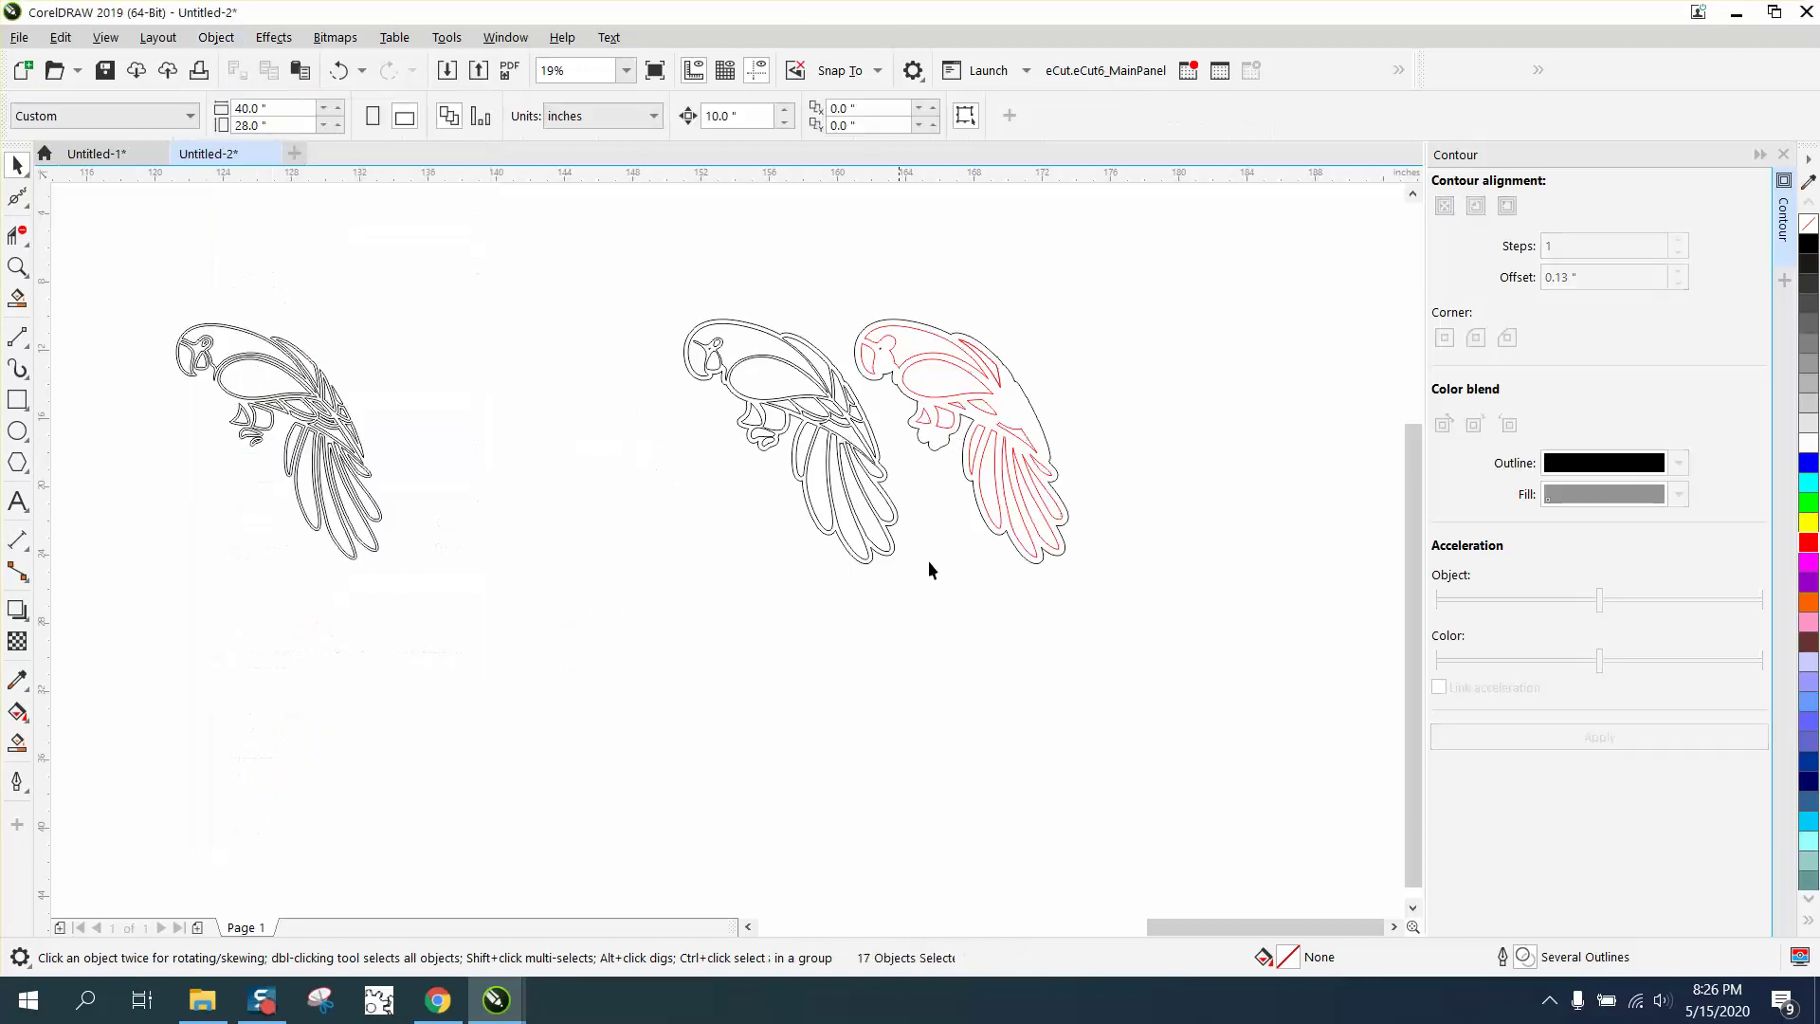
pyautogui.click(1039, 563)
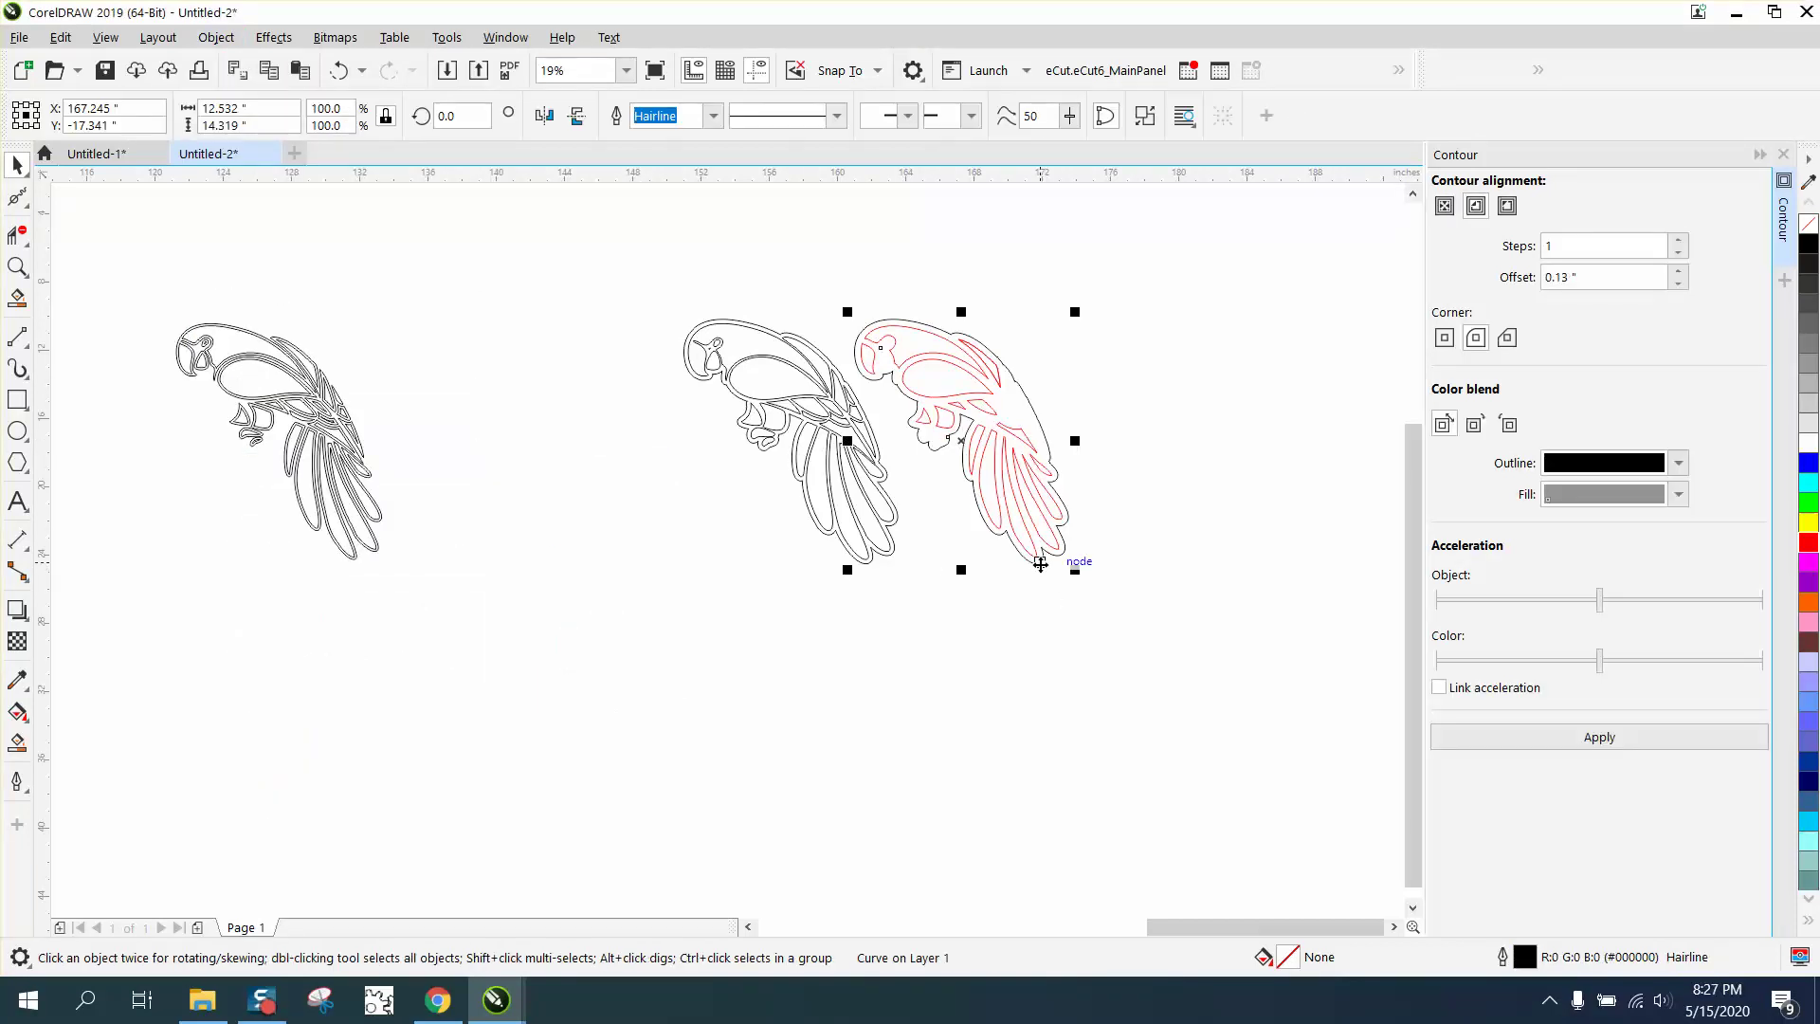
pyautogui.press('Down')
pyautogui.press('Down')
pyautogui.press('Left')
pyautogui.press('Left')
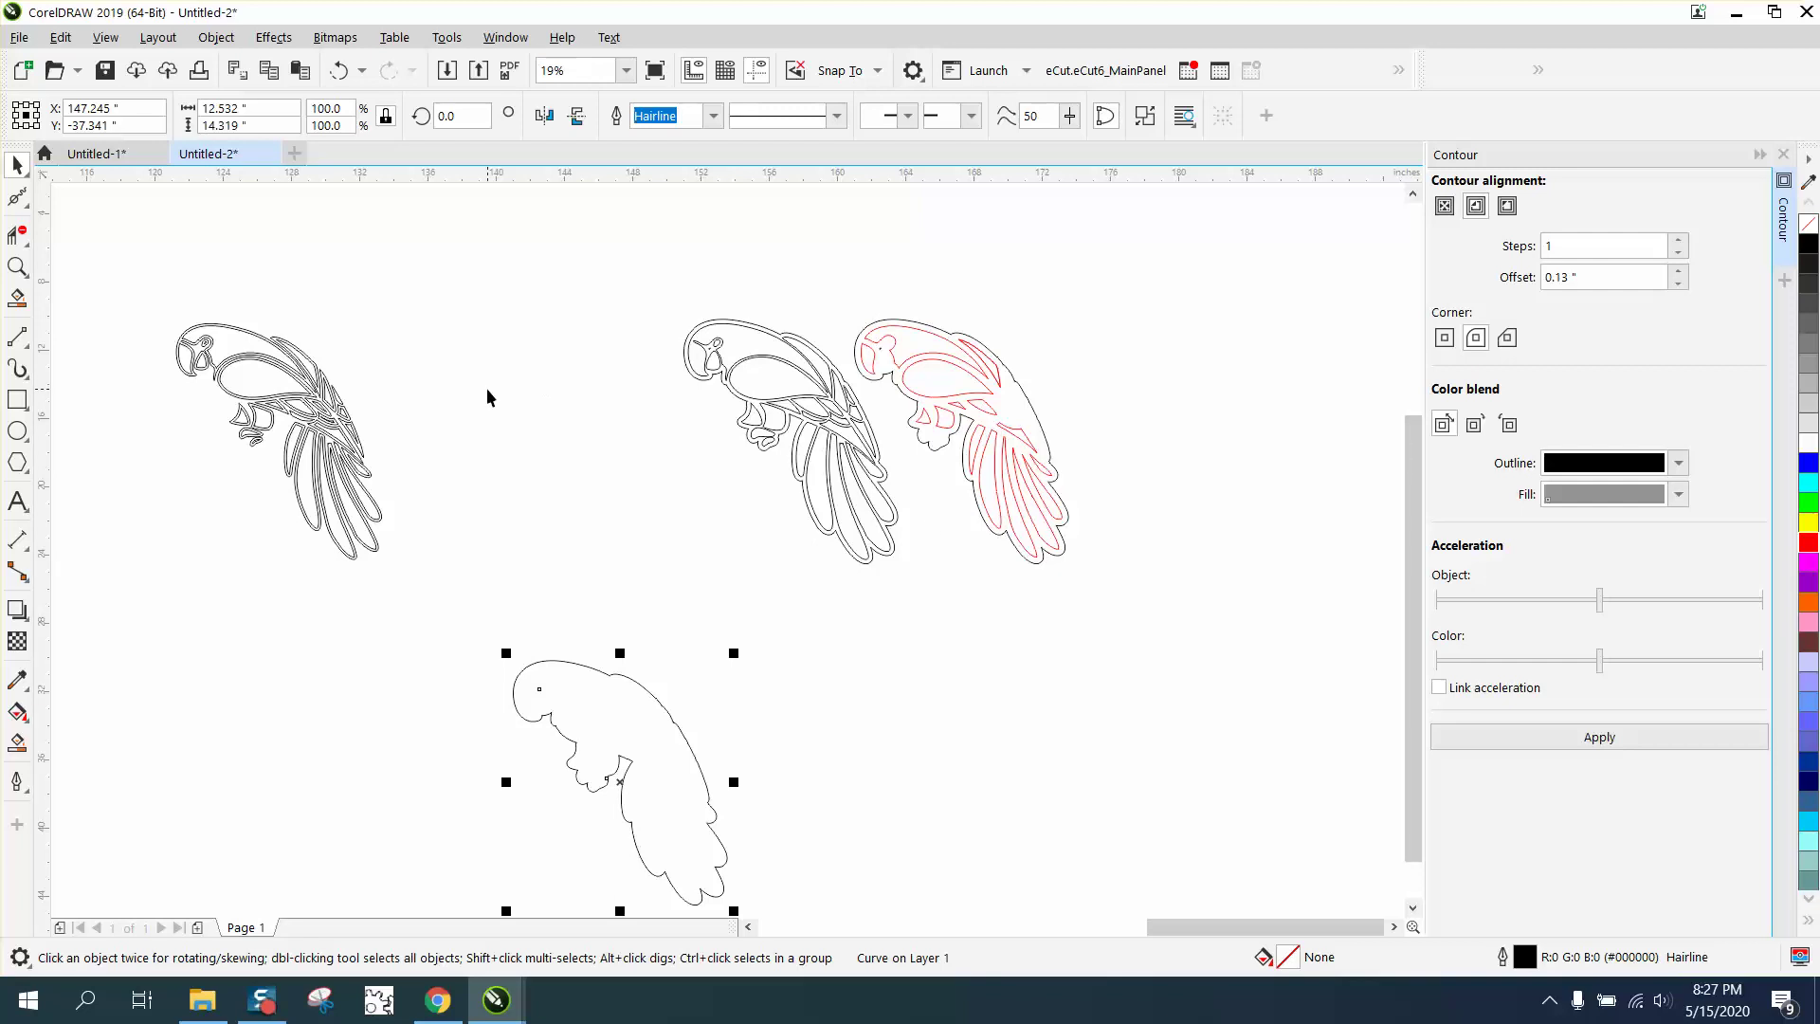
# - Zoom in on the left parrot and select its line drawing
pyautogui.click(17, 266)
pyautogui.moveTo(154, 282); pyautogui.dragTo(557, 612)
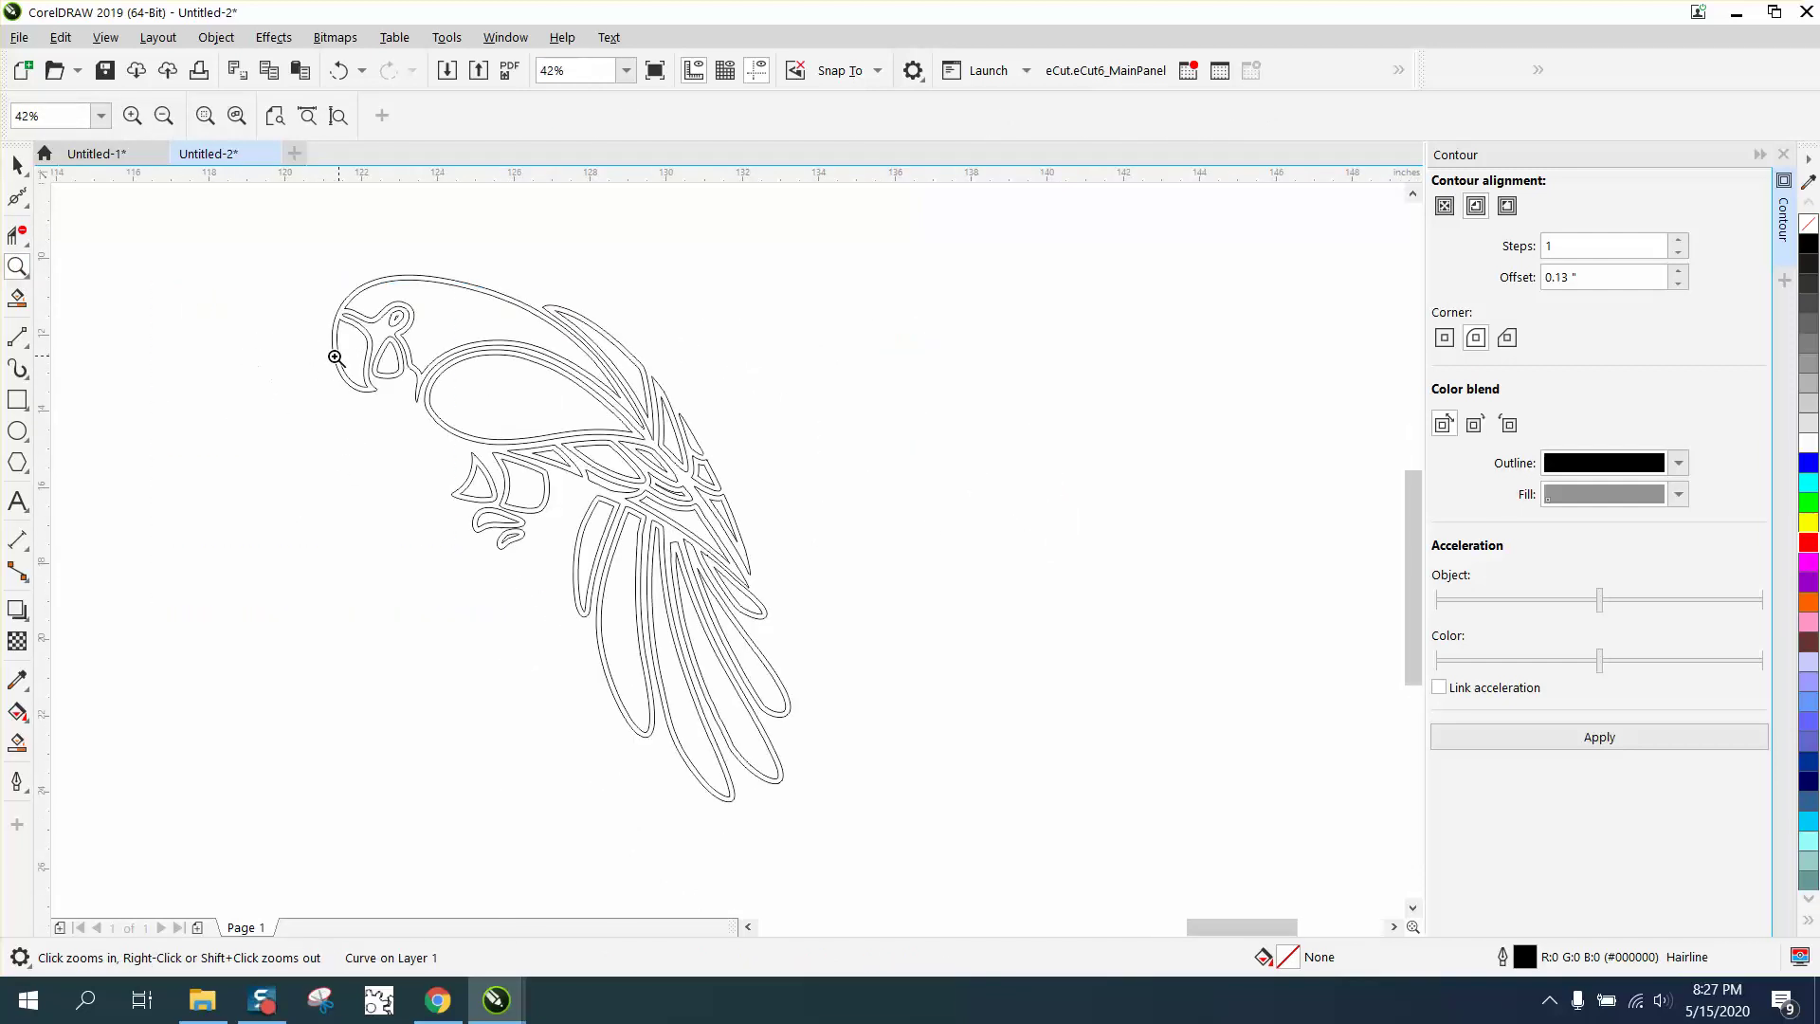
pyautogui.click(17, 165)
pyautogui.click(381, 286)
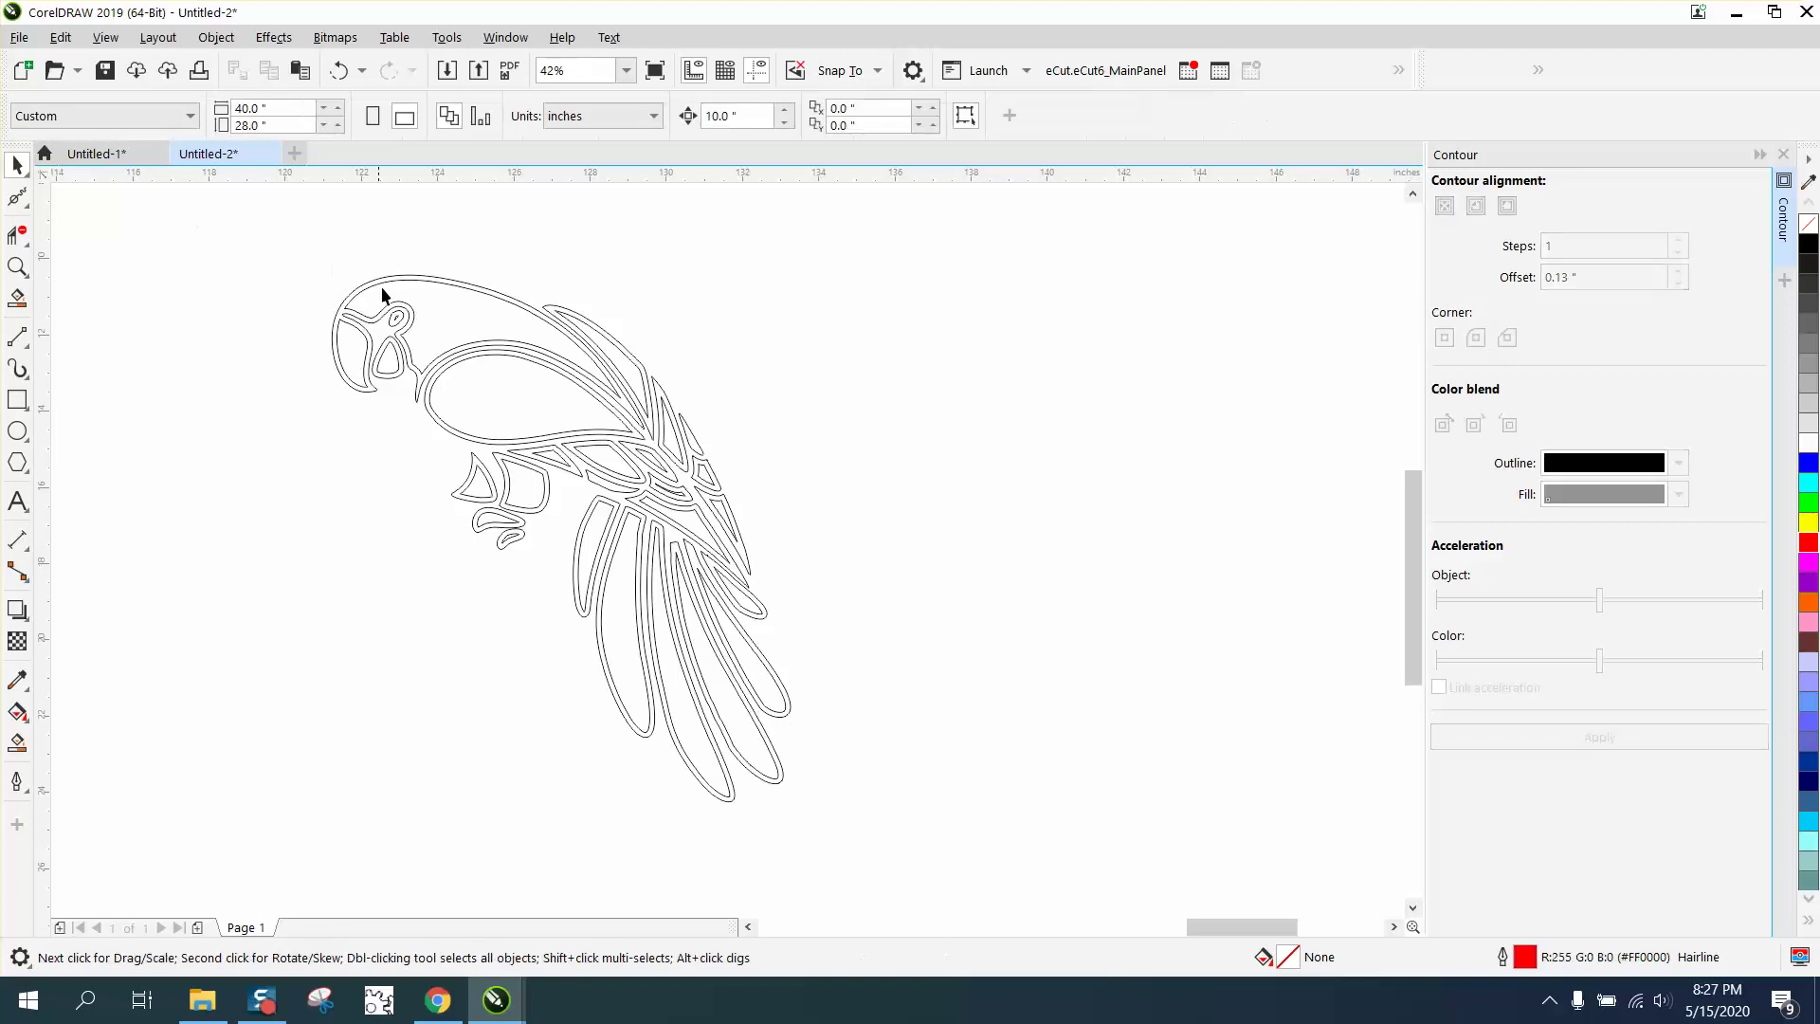
pyautogui.click(436, 292)
# - Apply a 2-step contour at 0.13" offset to the parrot in the Contour docker
pyautogui.click(1558, 270)
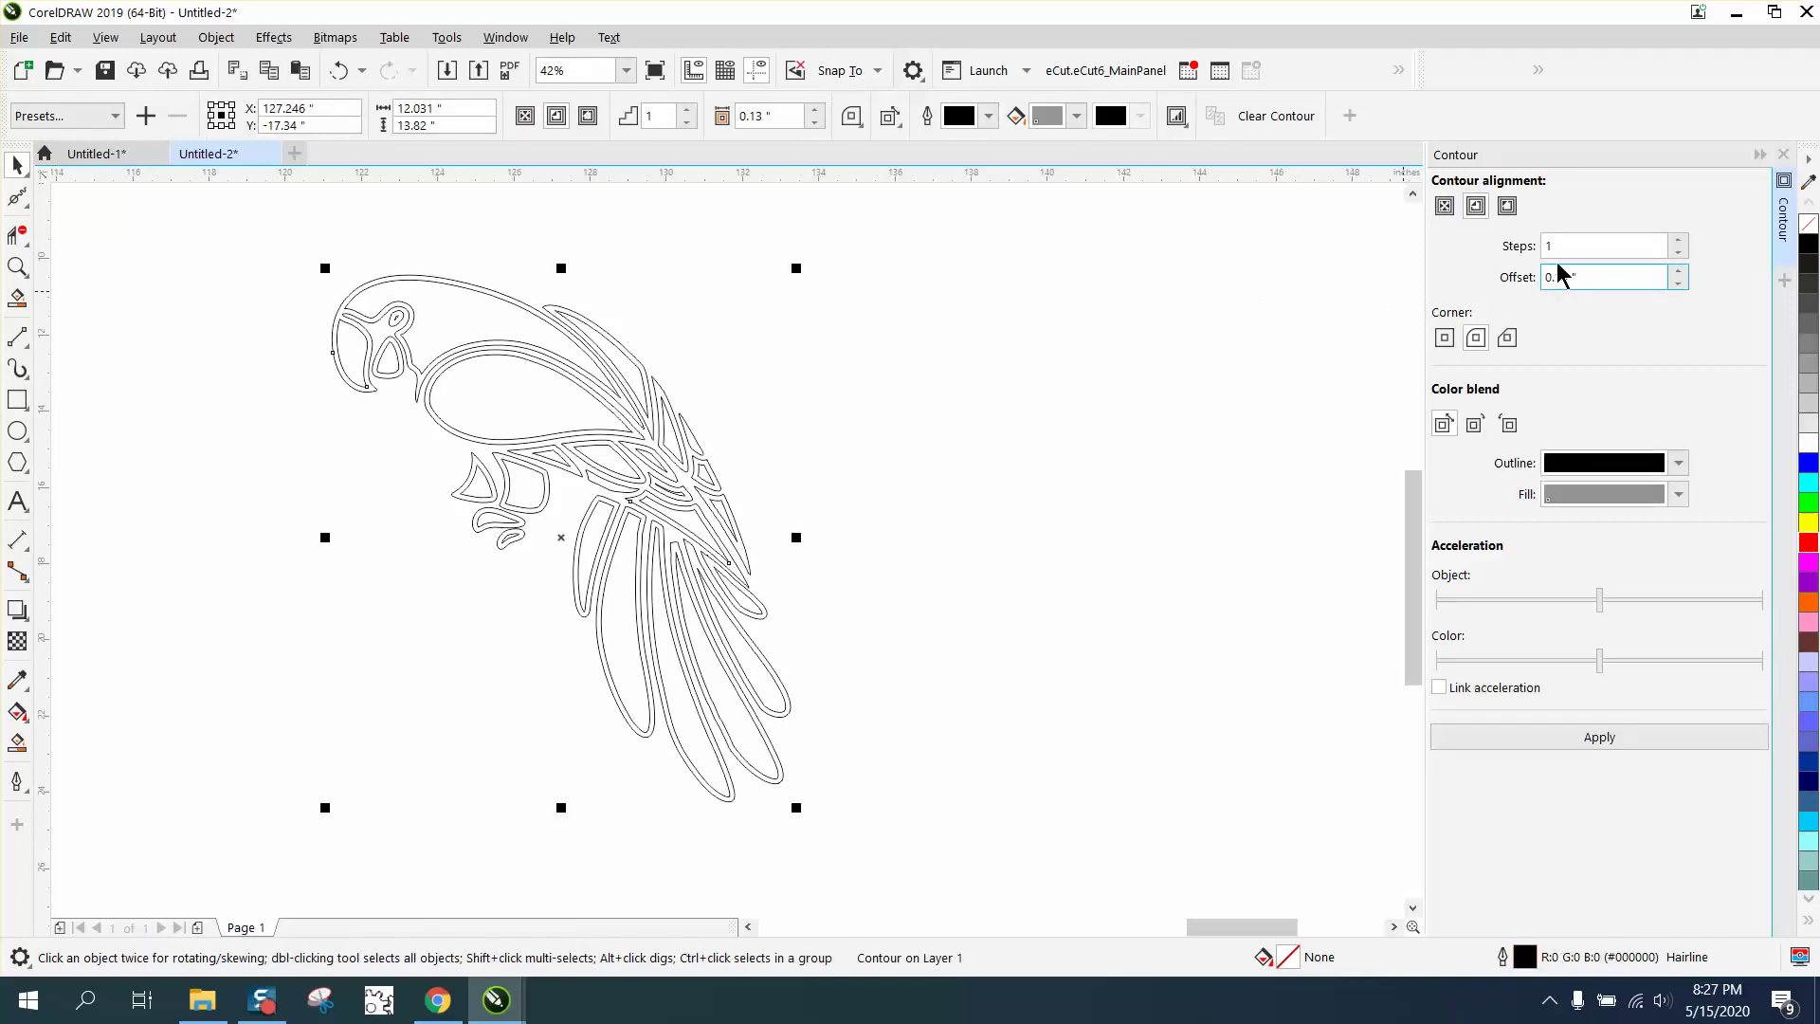
pyautogui.click(1599, 743)
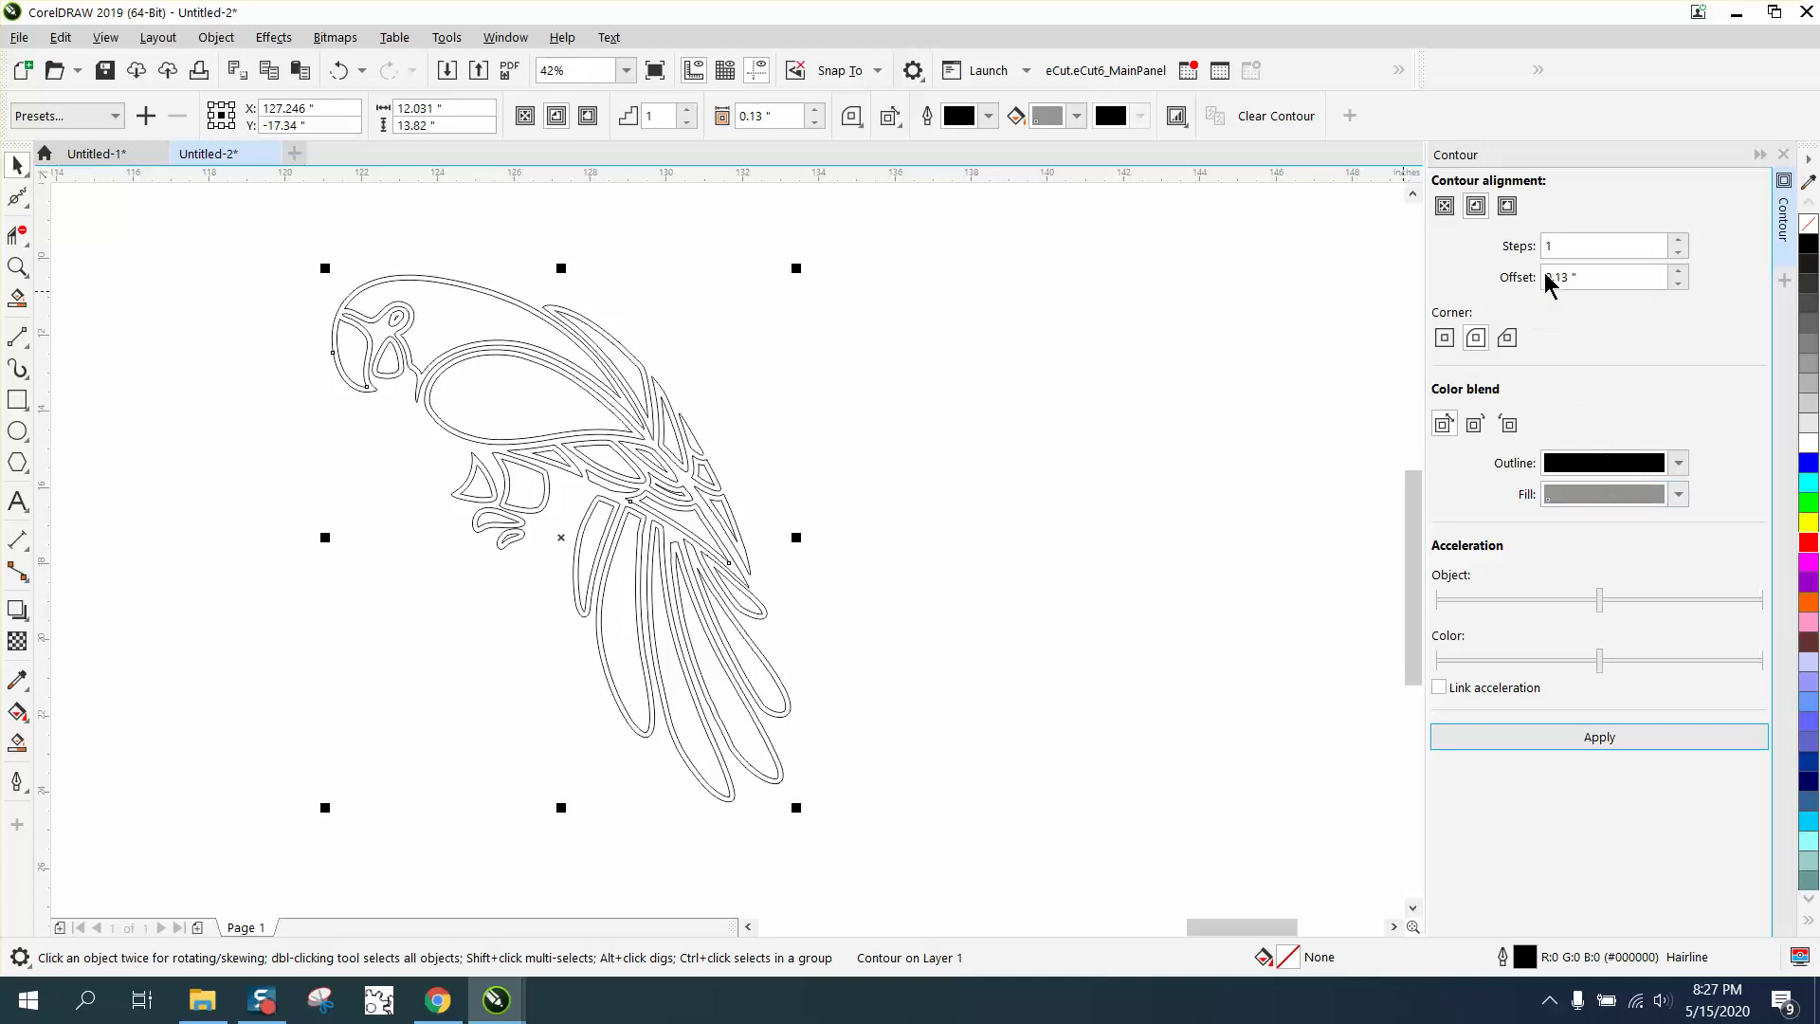
pyautogui.click(1680, 243)
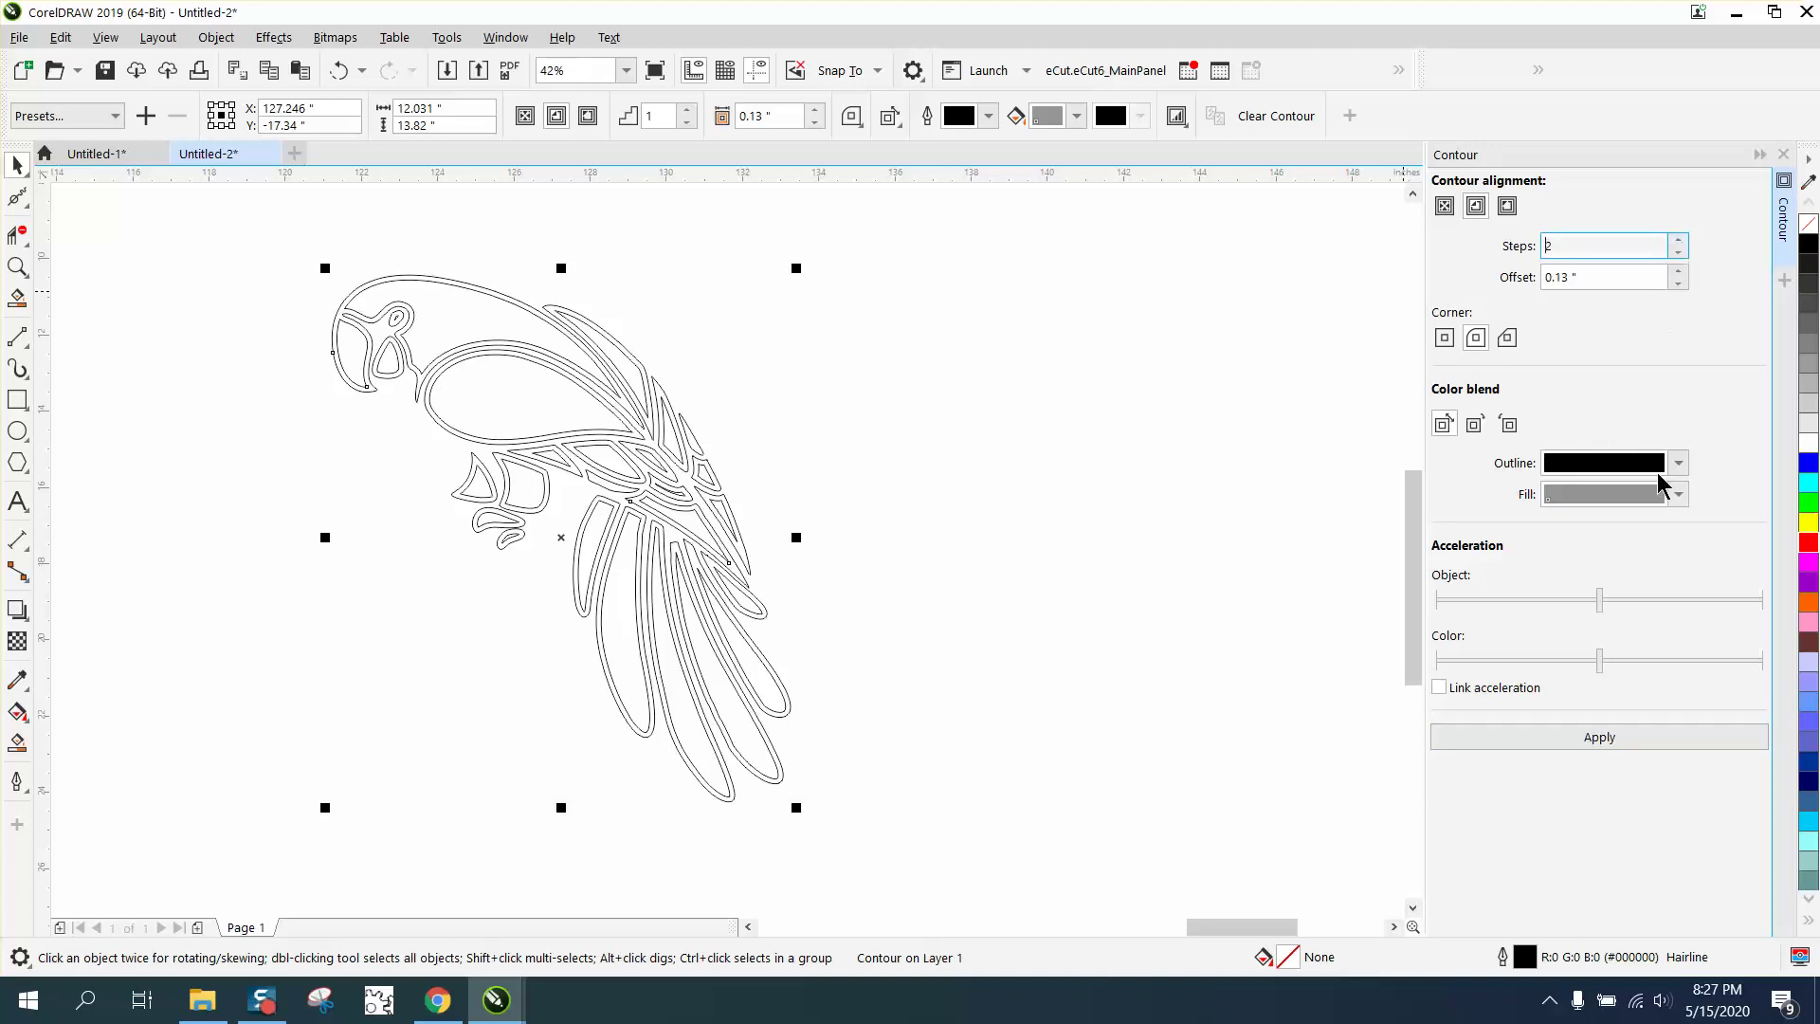
pyautogui.click(1602, 738)
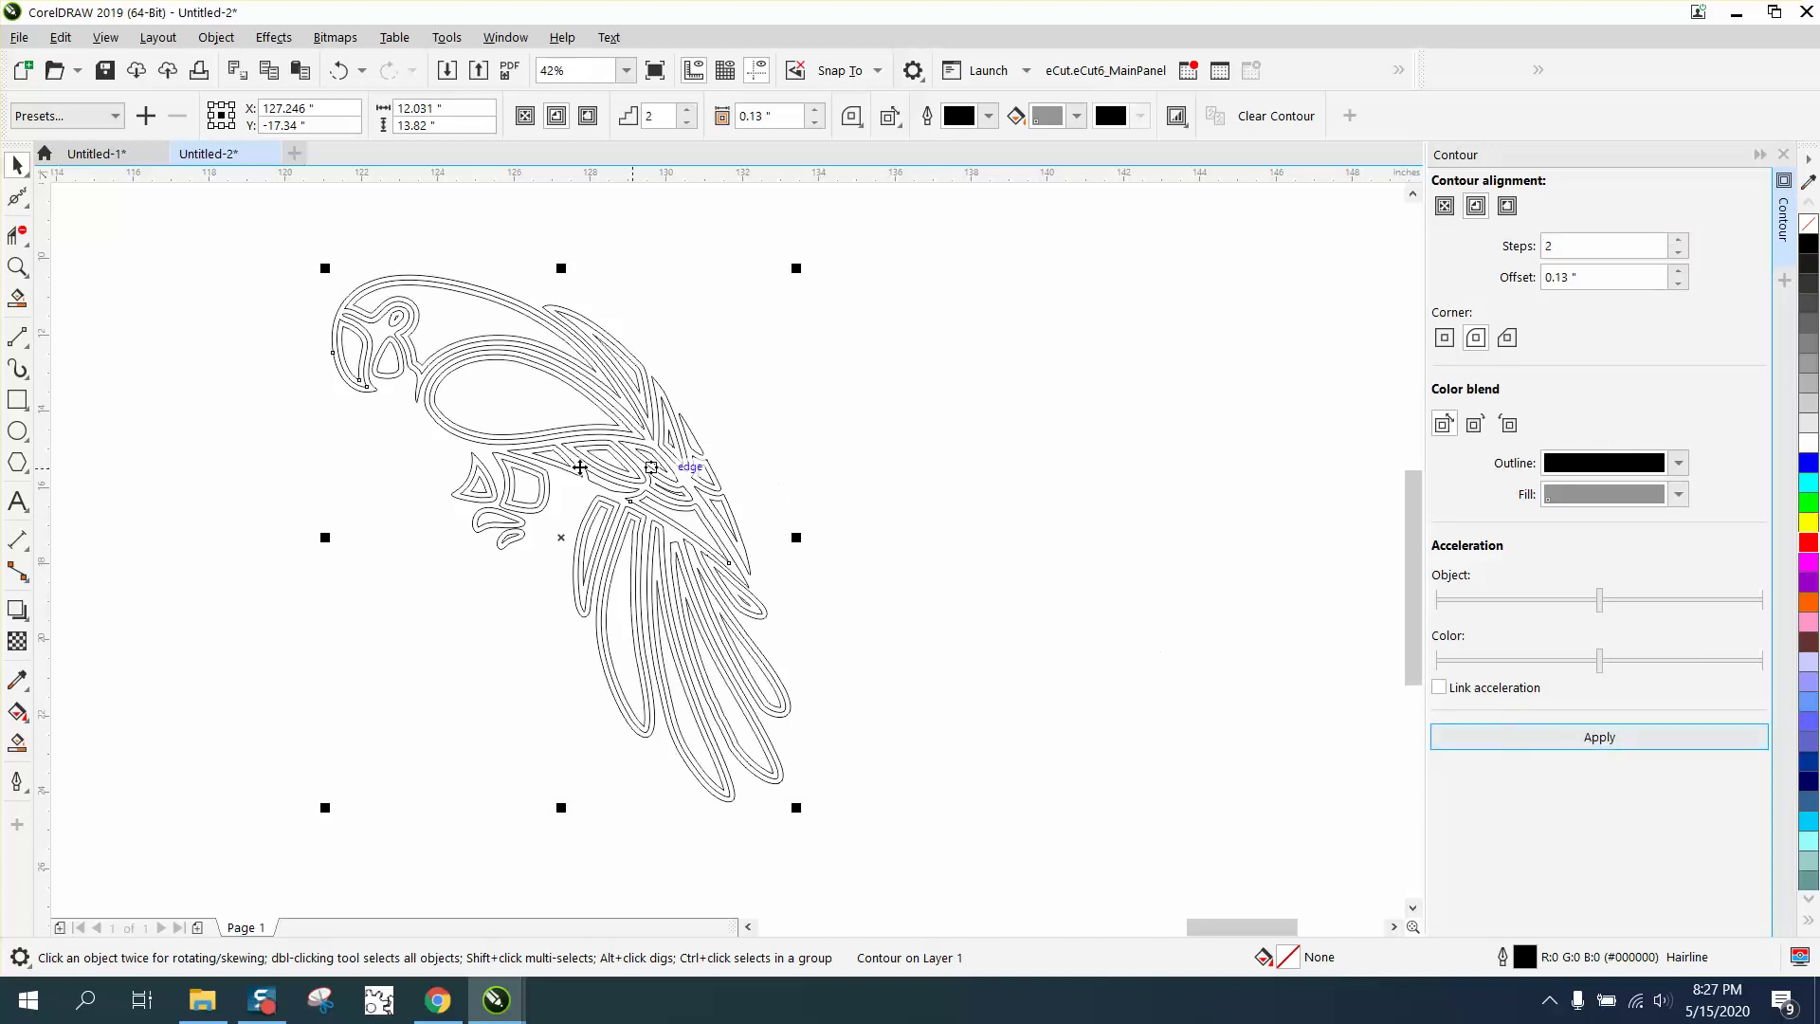
# - Smart Fill the parrot's head, an adjacent region and the wing in black, nudging each fill right
pyautogui.click(17, 742)
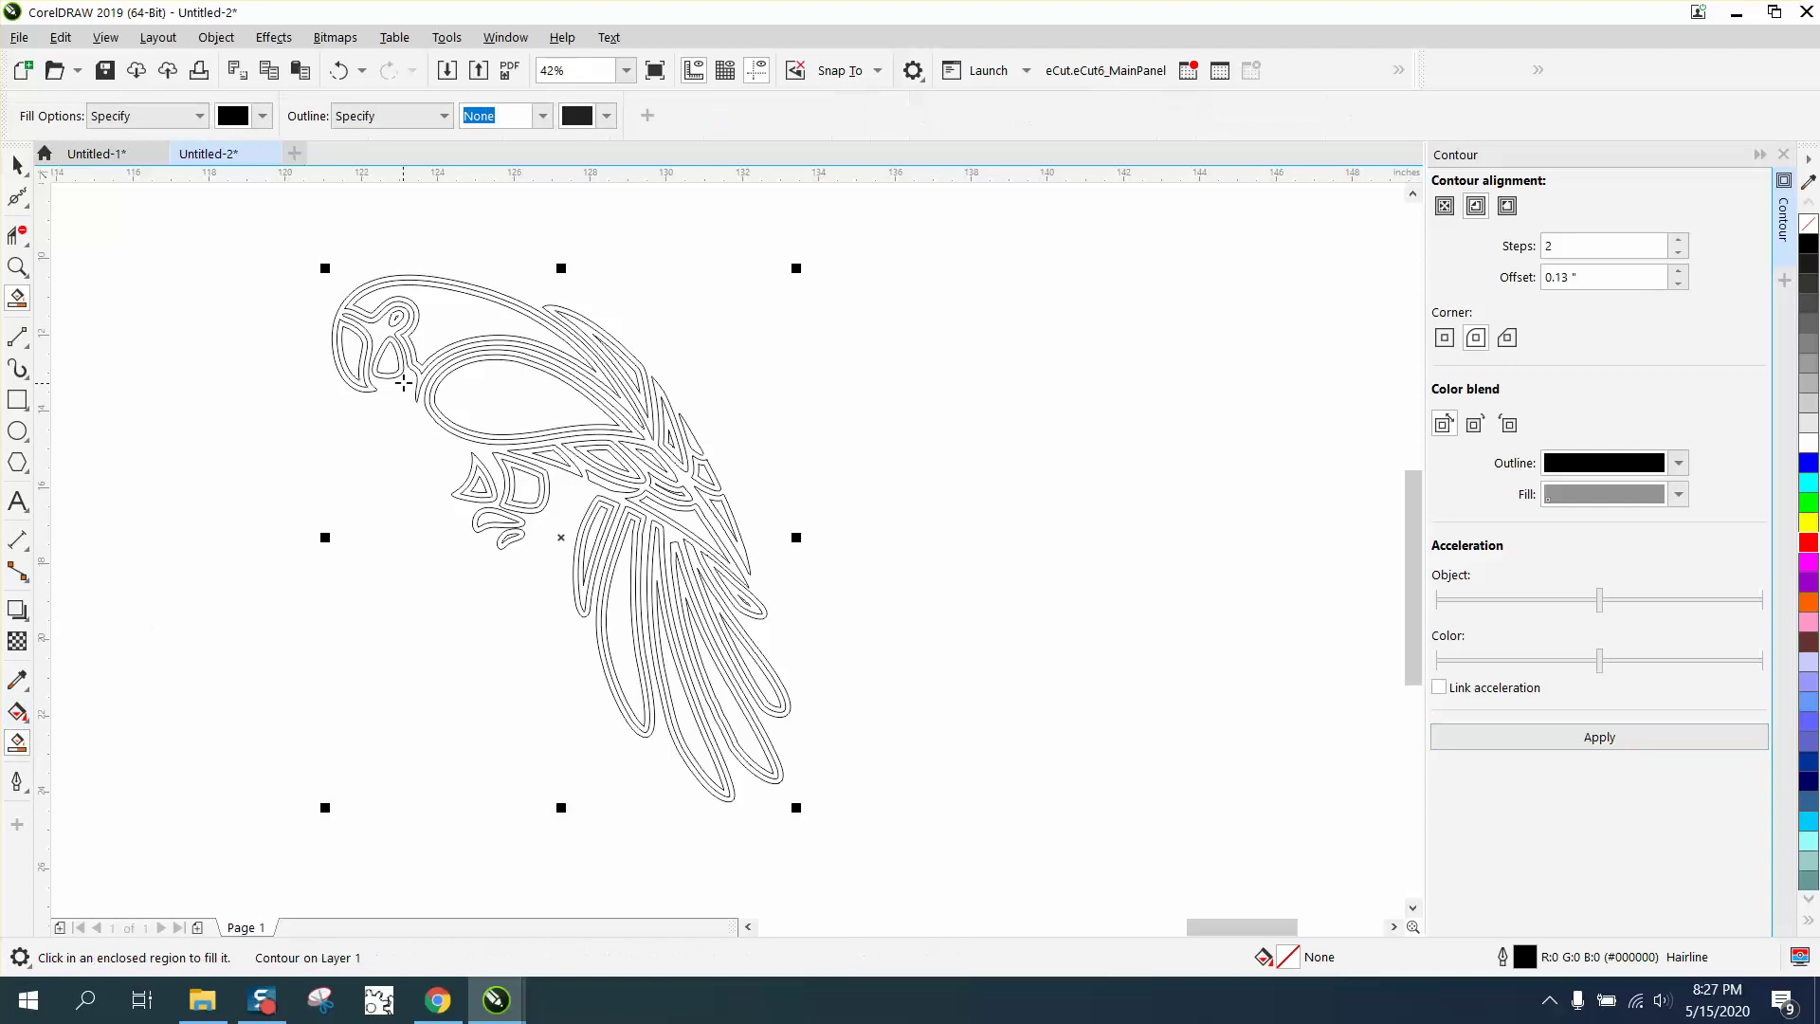
pyautogui.click(352, 349)
pyautogui.press('c')
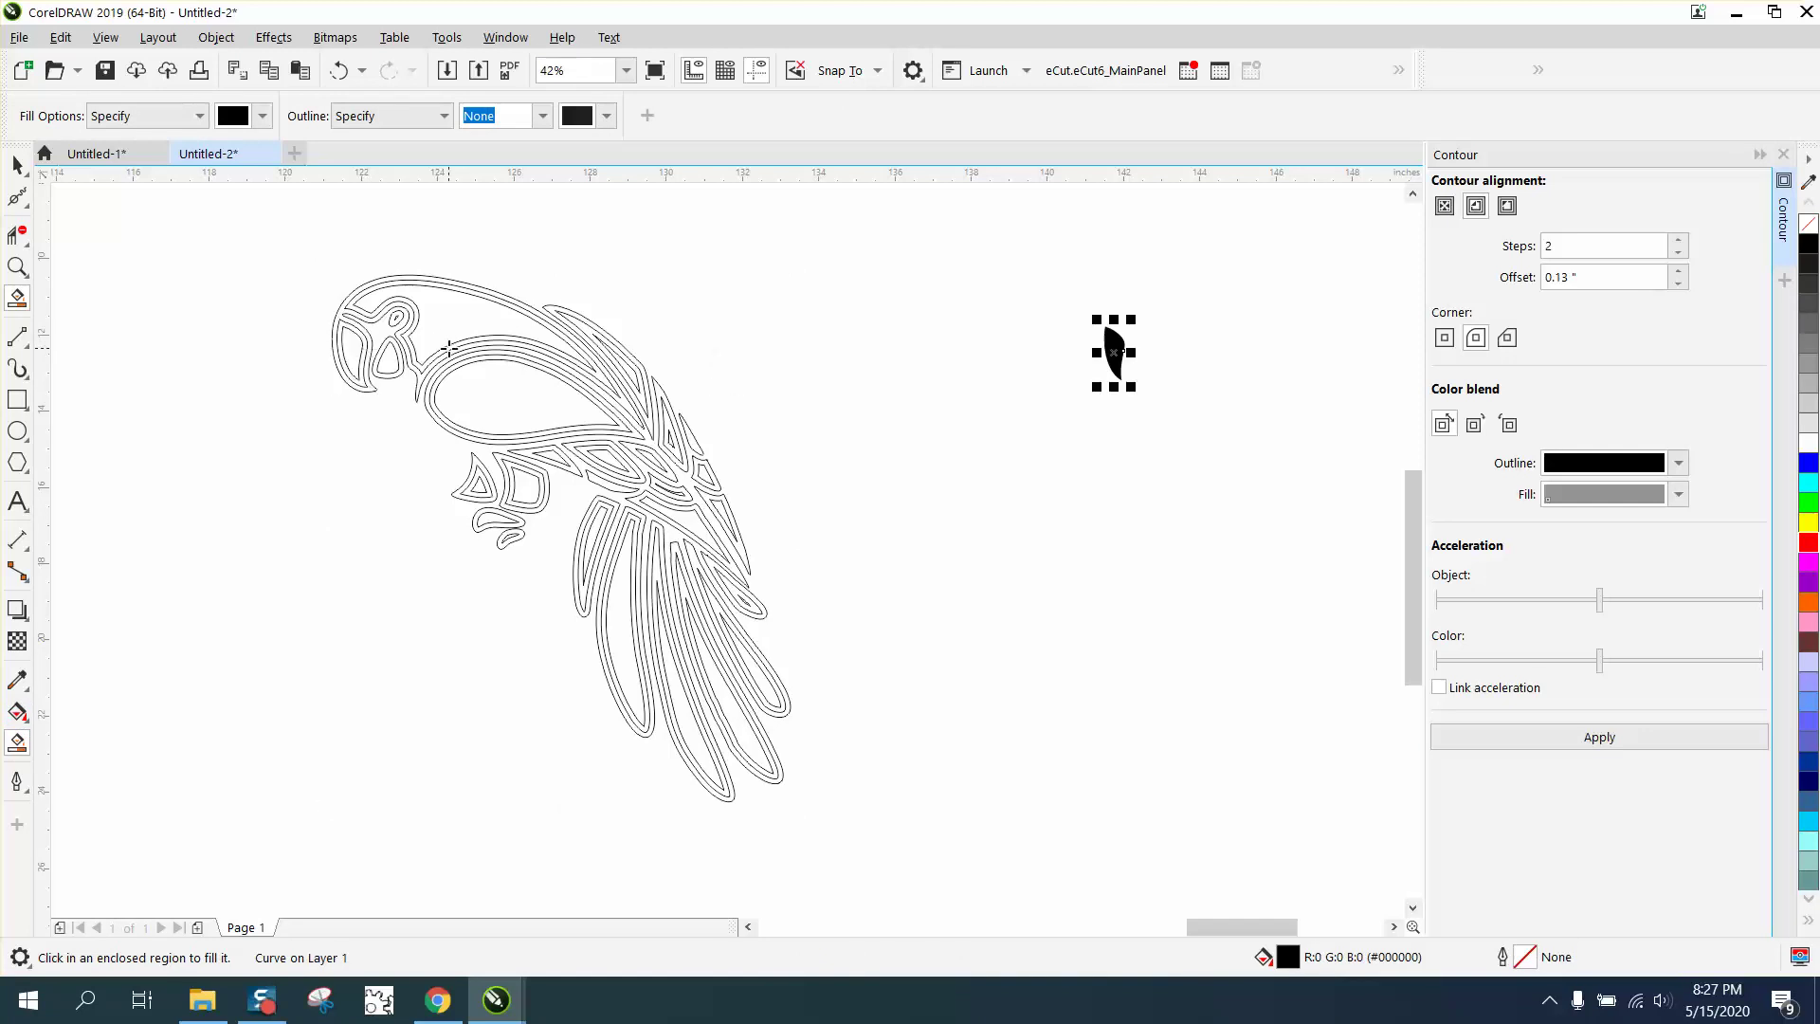
pyautogui.click(442, 331)
pyautogui.press('c')
pyautogui.click(500, 395)
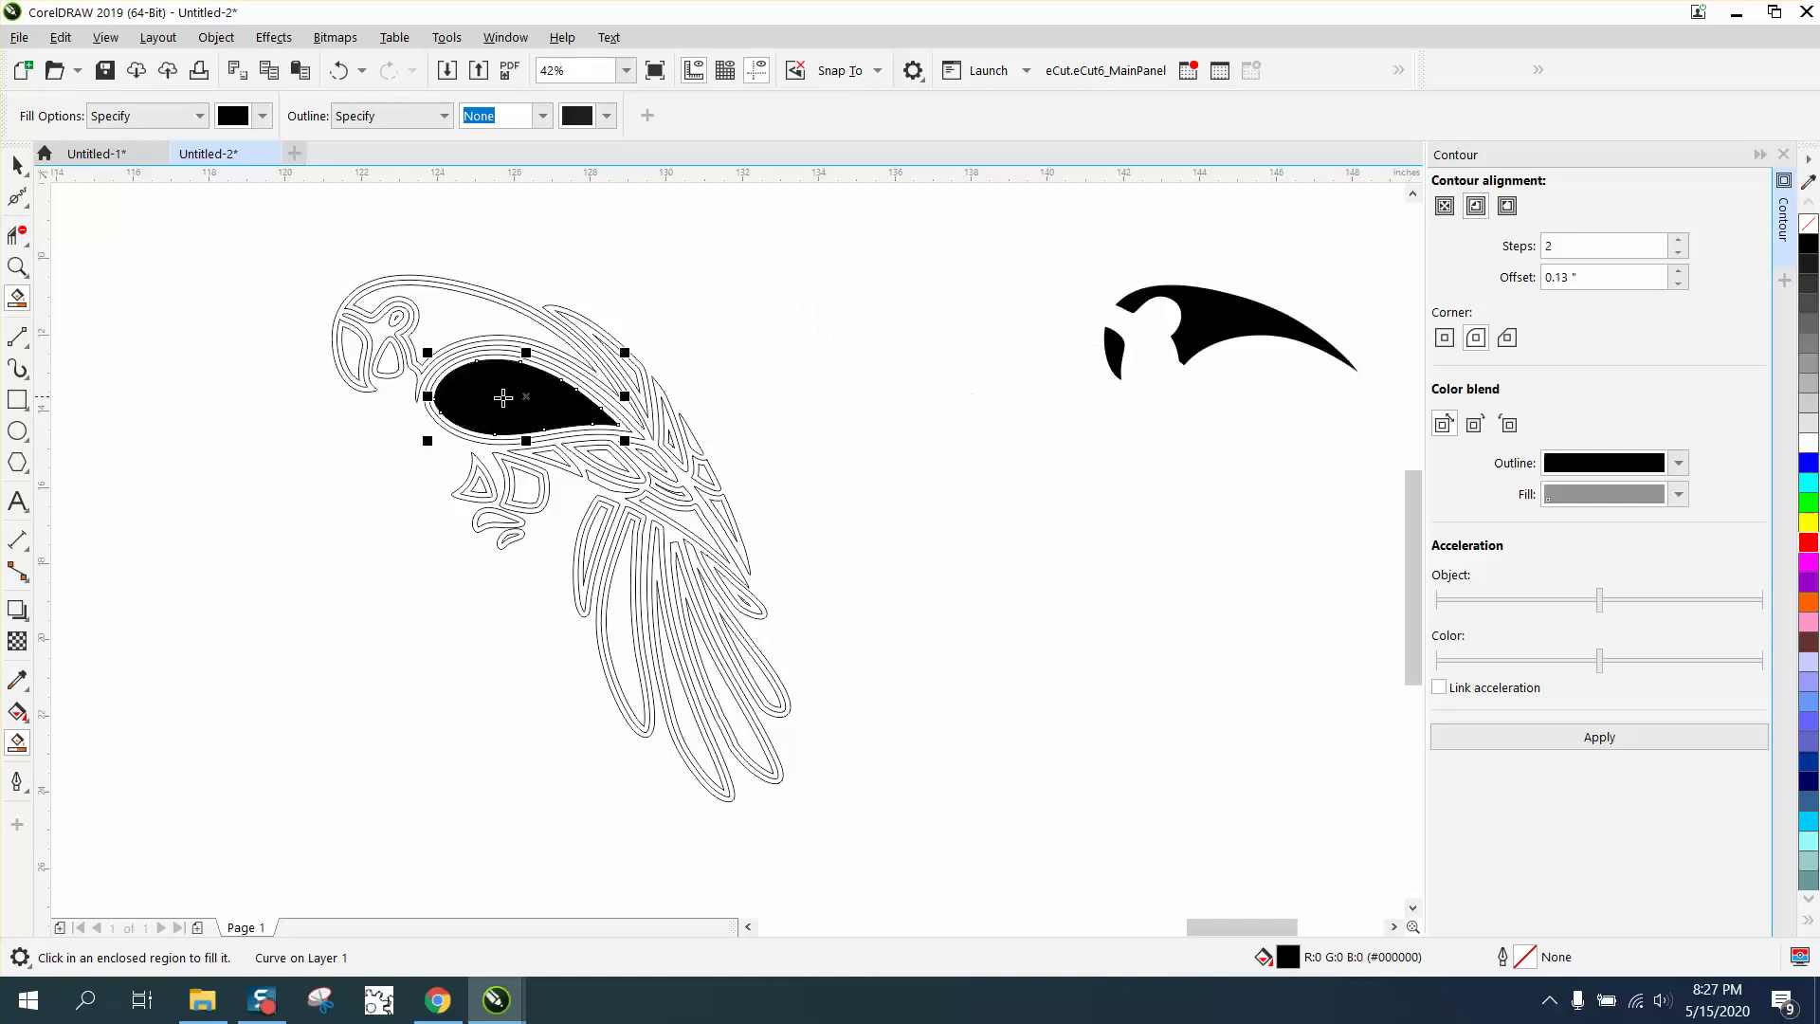
pyautogui.press('c')
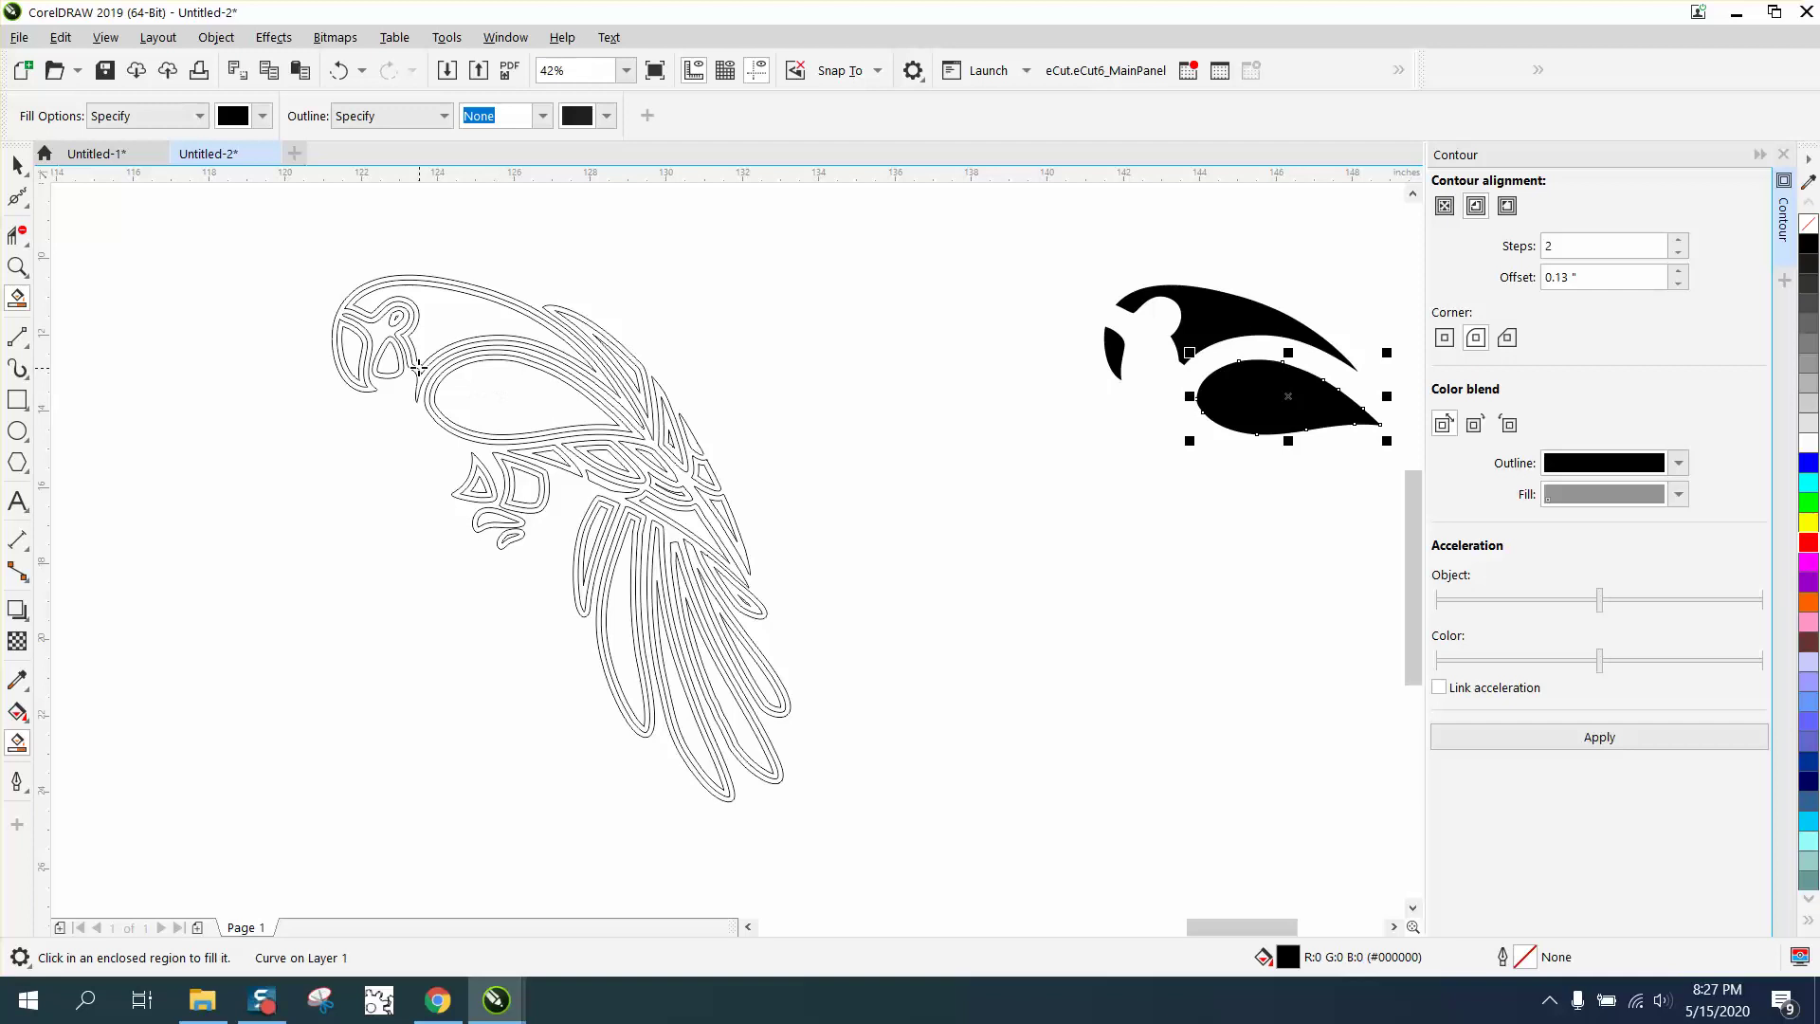
# - Smart Fill the eye and two tail feathers in black, nudging each piece right
pyautogui.click(394, 361)
pyautogui.press('c')
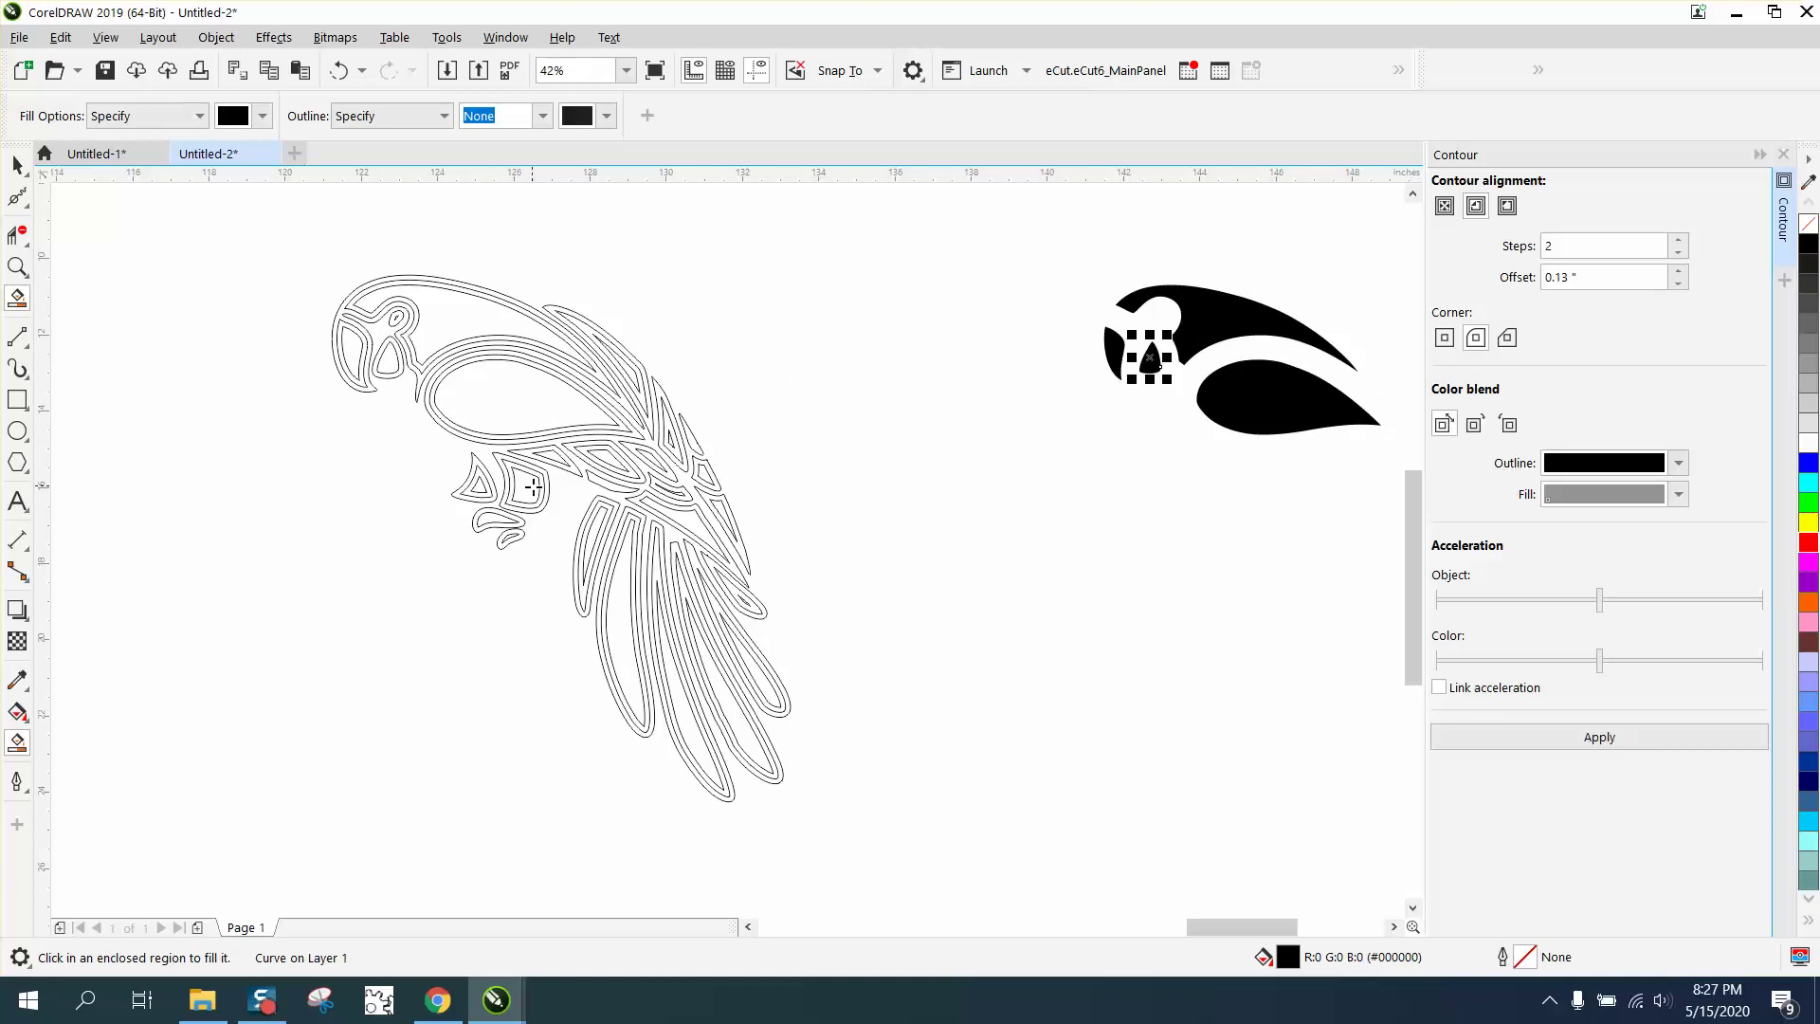
pyautogui.click(614, 575)
pyautogui.press('c')
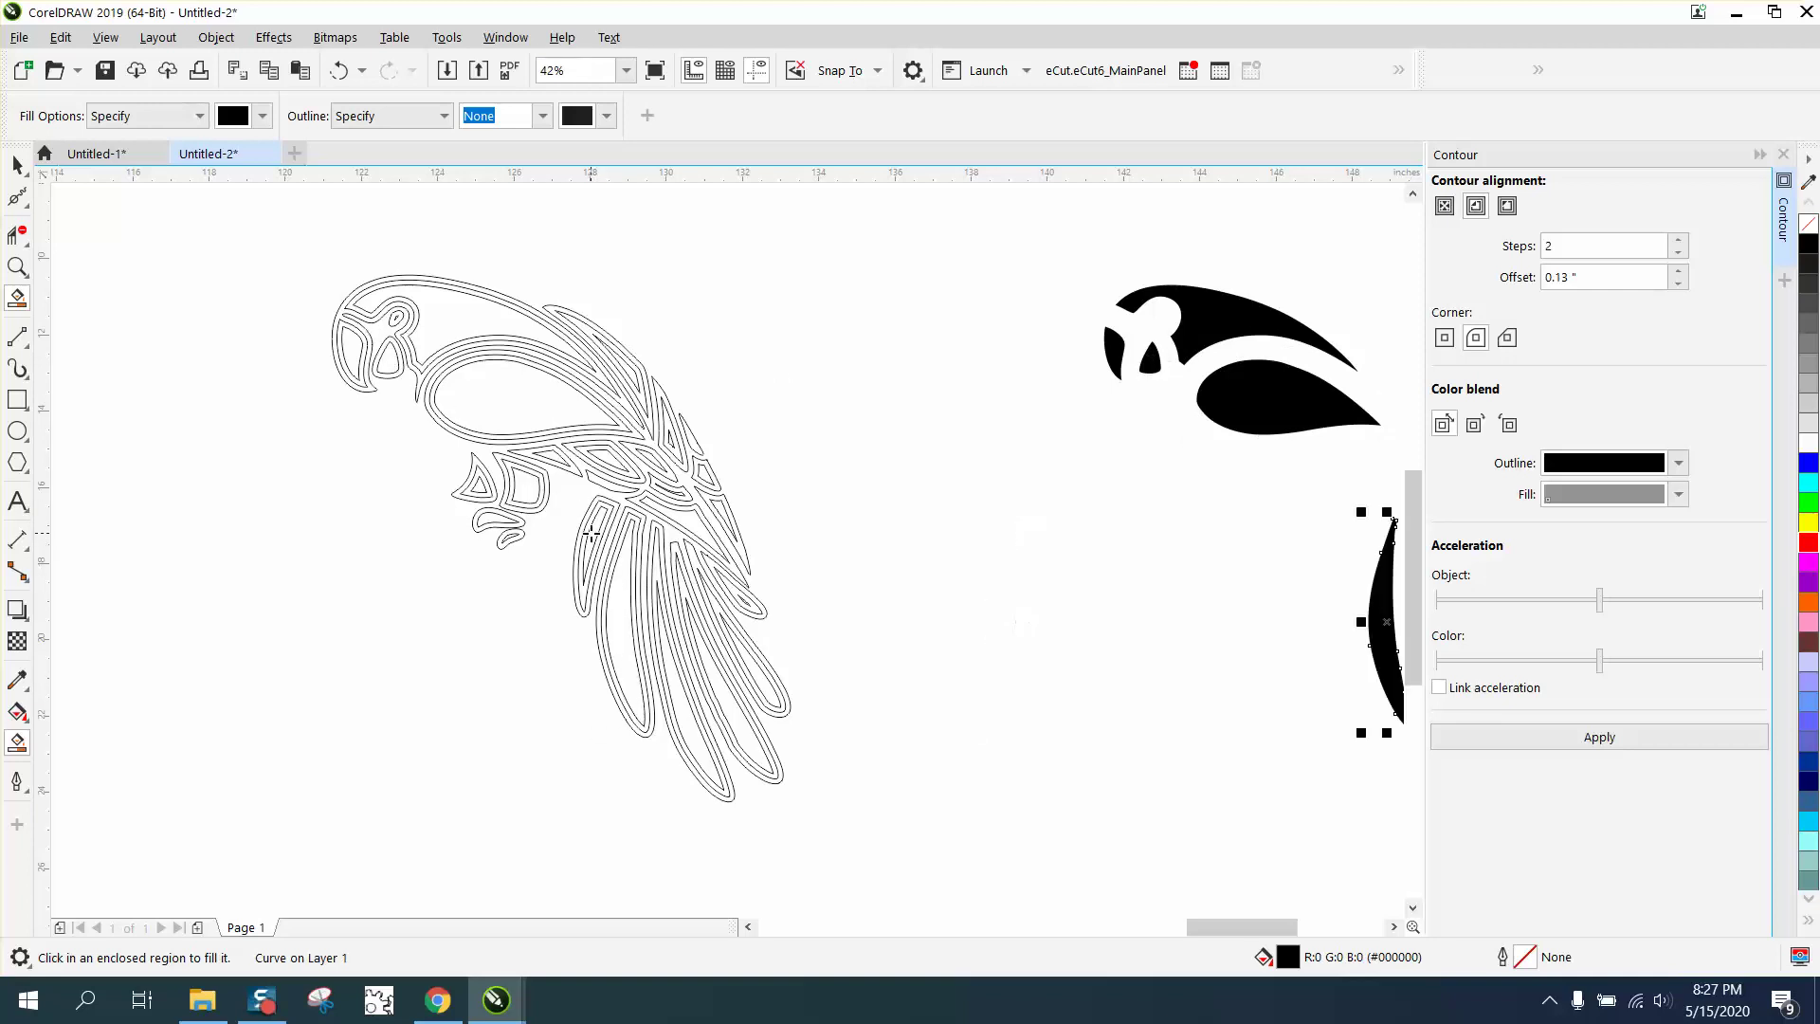
pyautogui.click(675, 689)
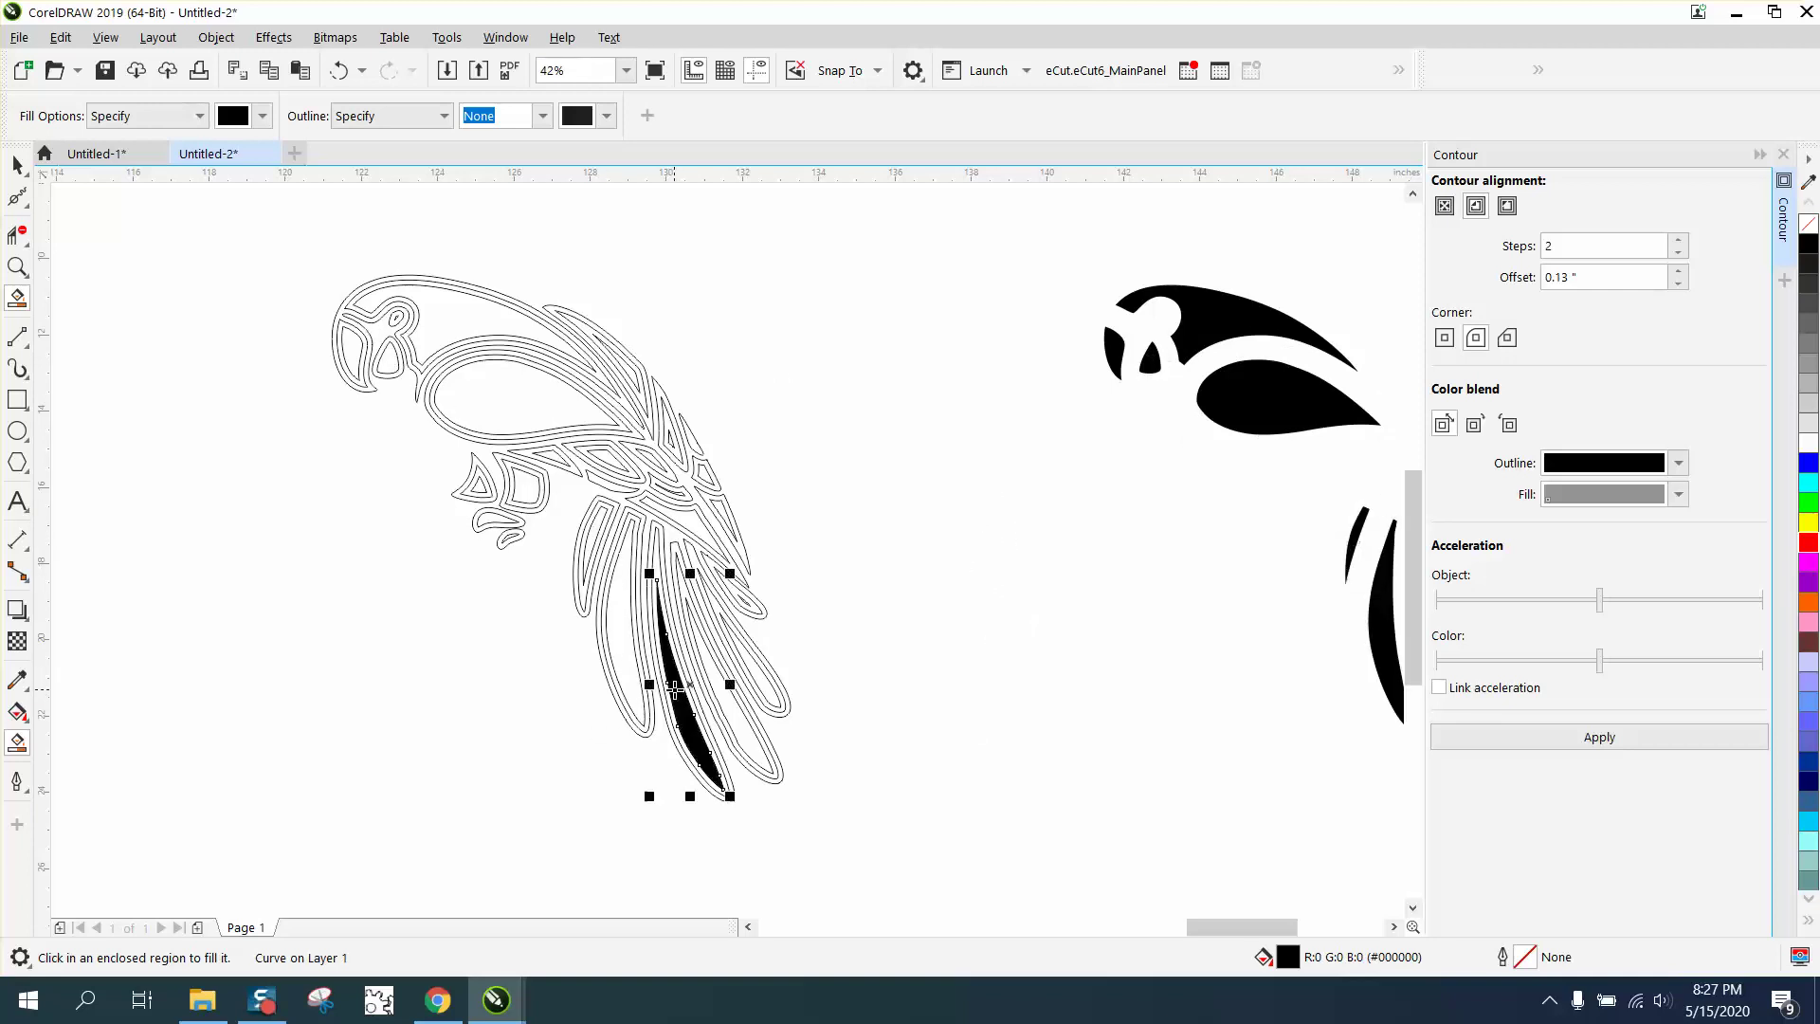
pyautogui.press('c')
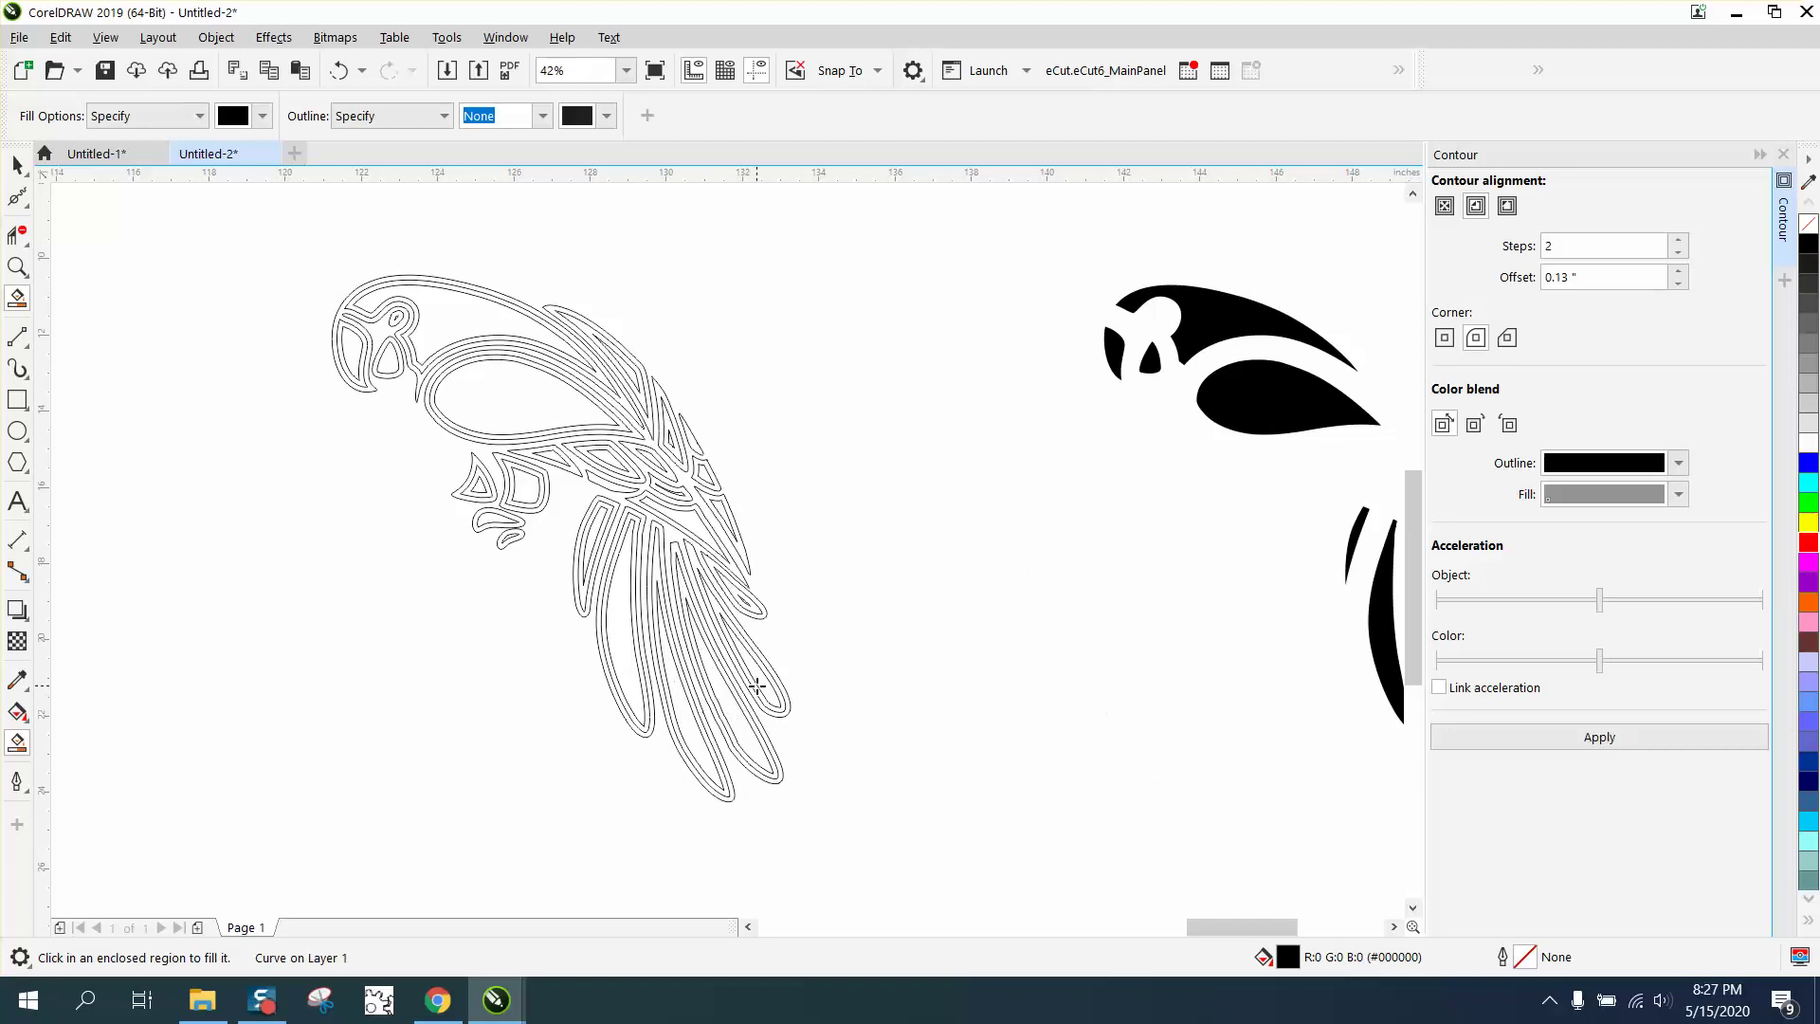
# - Give the nine black pieces no fill and a blue outline
pyautogui.scroll(-3, 743, 650)
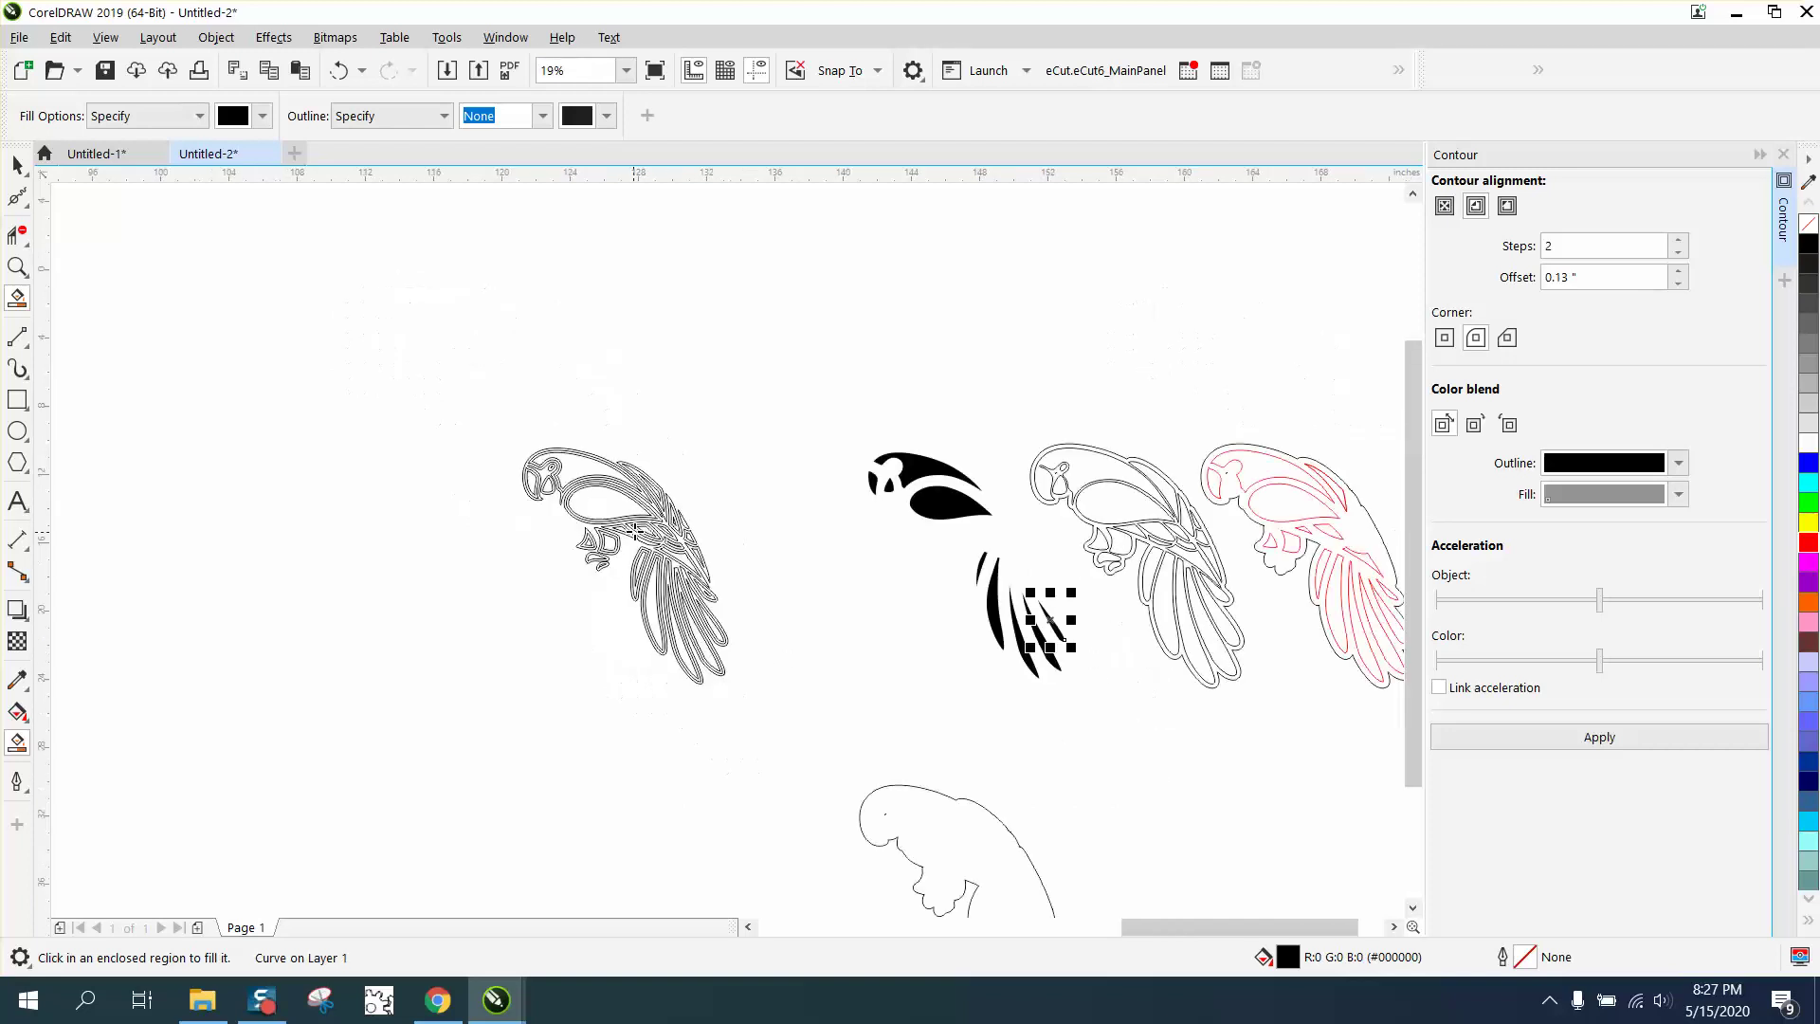
pyautogui.click(18, 165)
pyautogui.moveTo(782, 406); pyautogui.dragTo(977, 592)
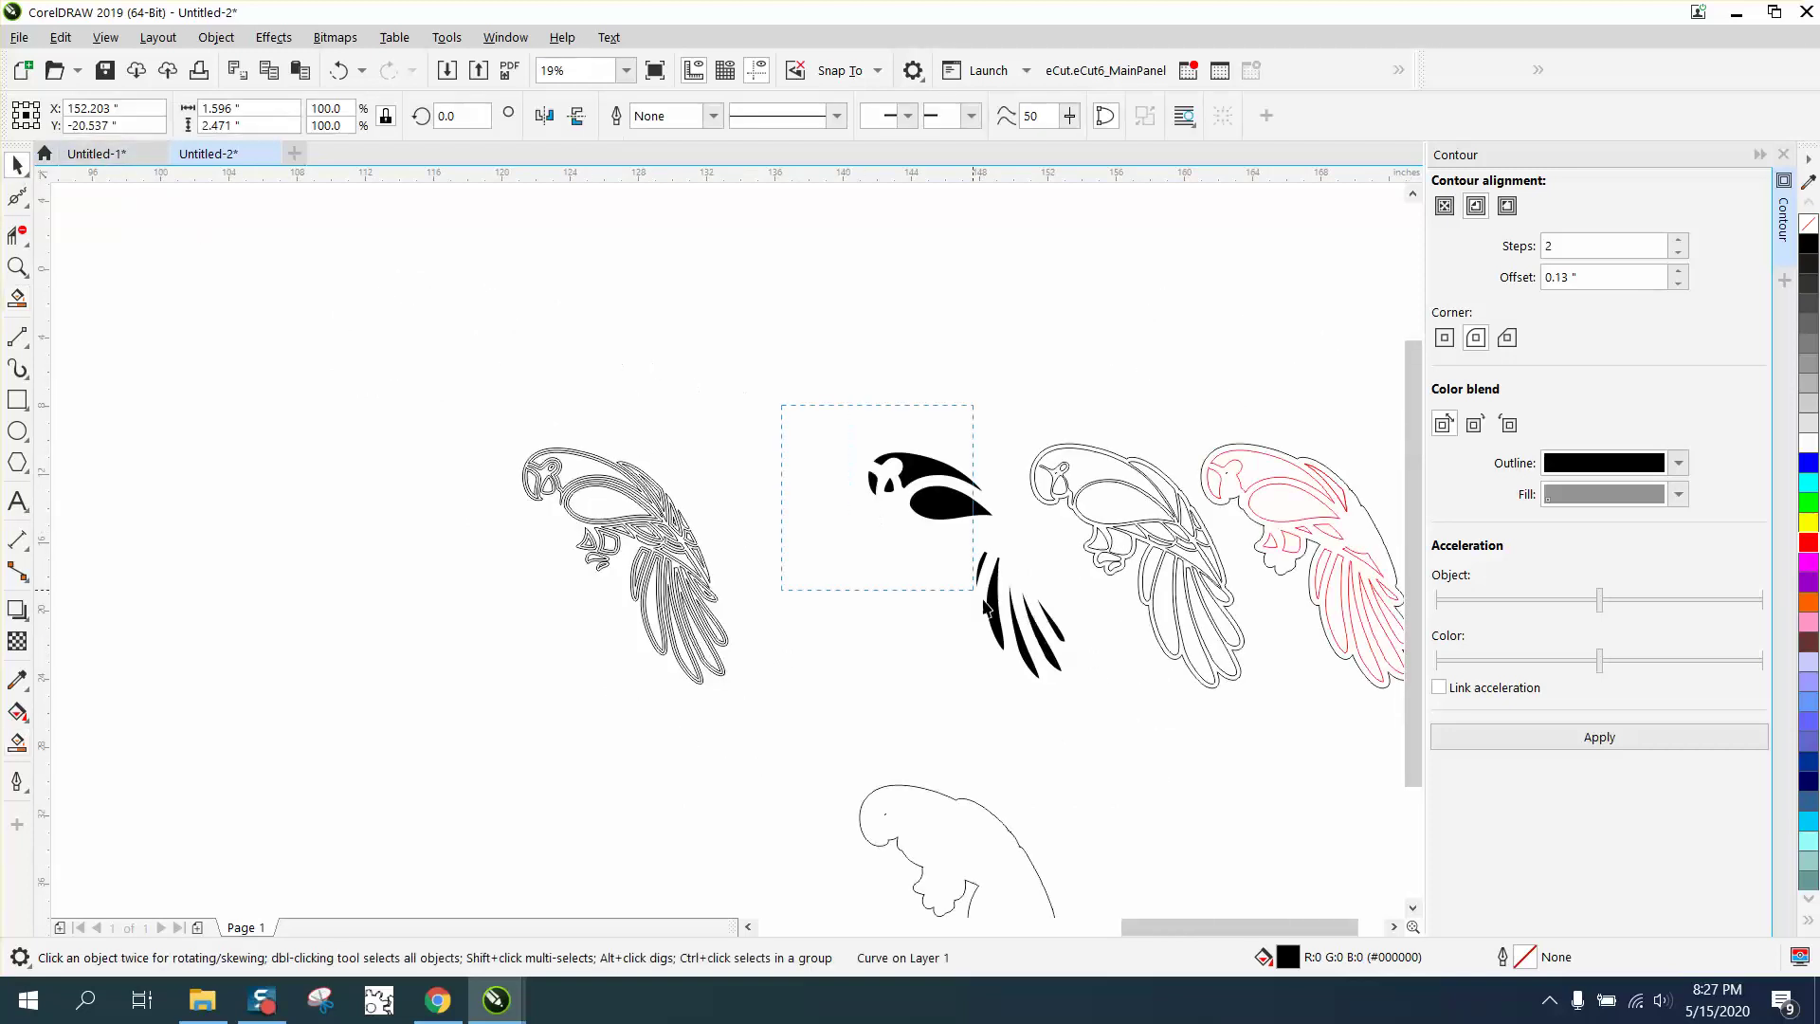
pyautogui.moveTo(1113, 715); pyautogui.dragTo(1113, 718)
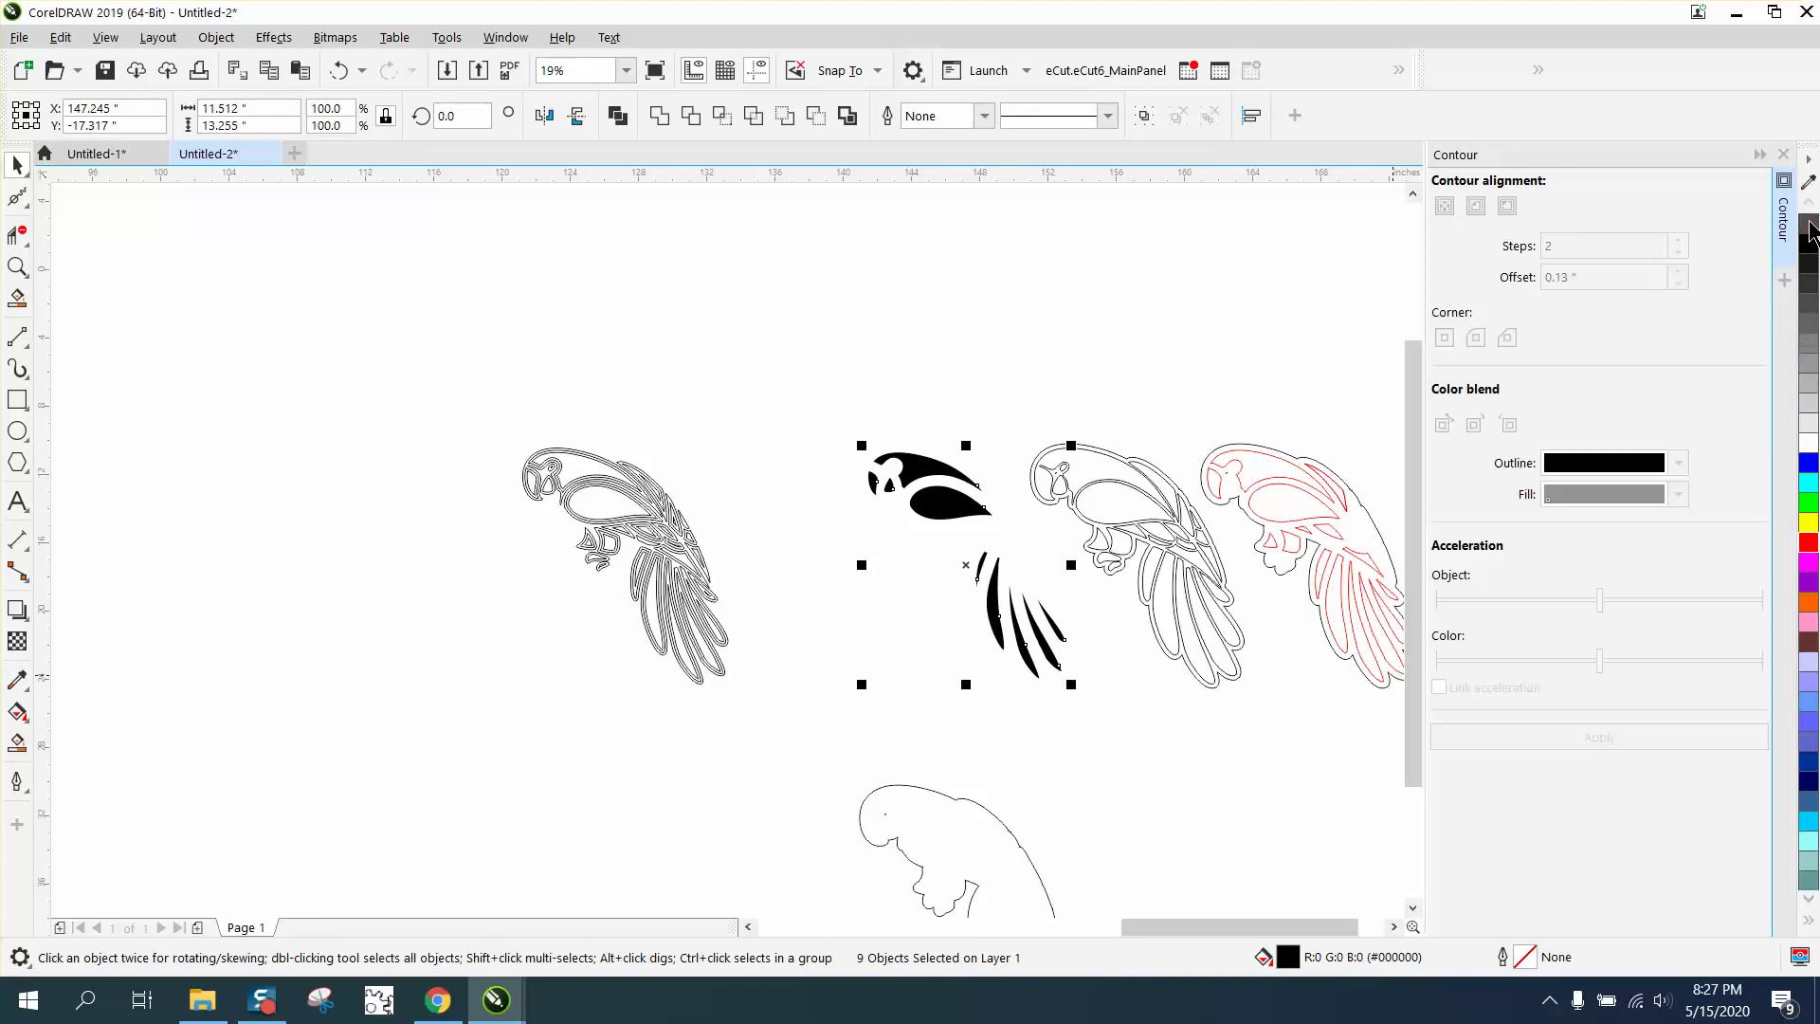
pyautogui.click(1808, 226)
pyautogui.rightClick(1808, 462)
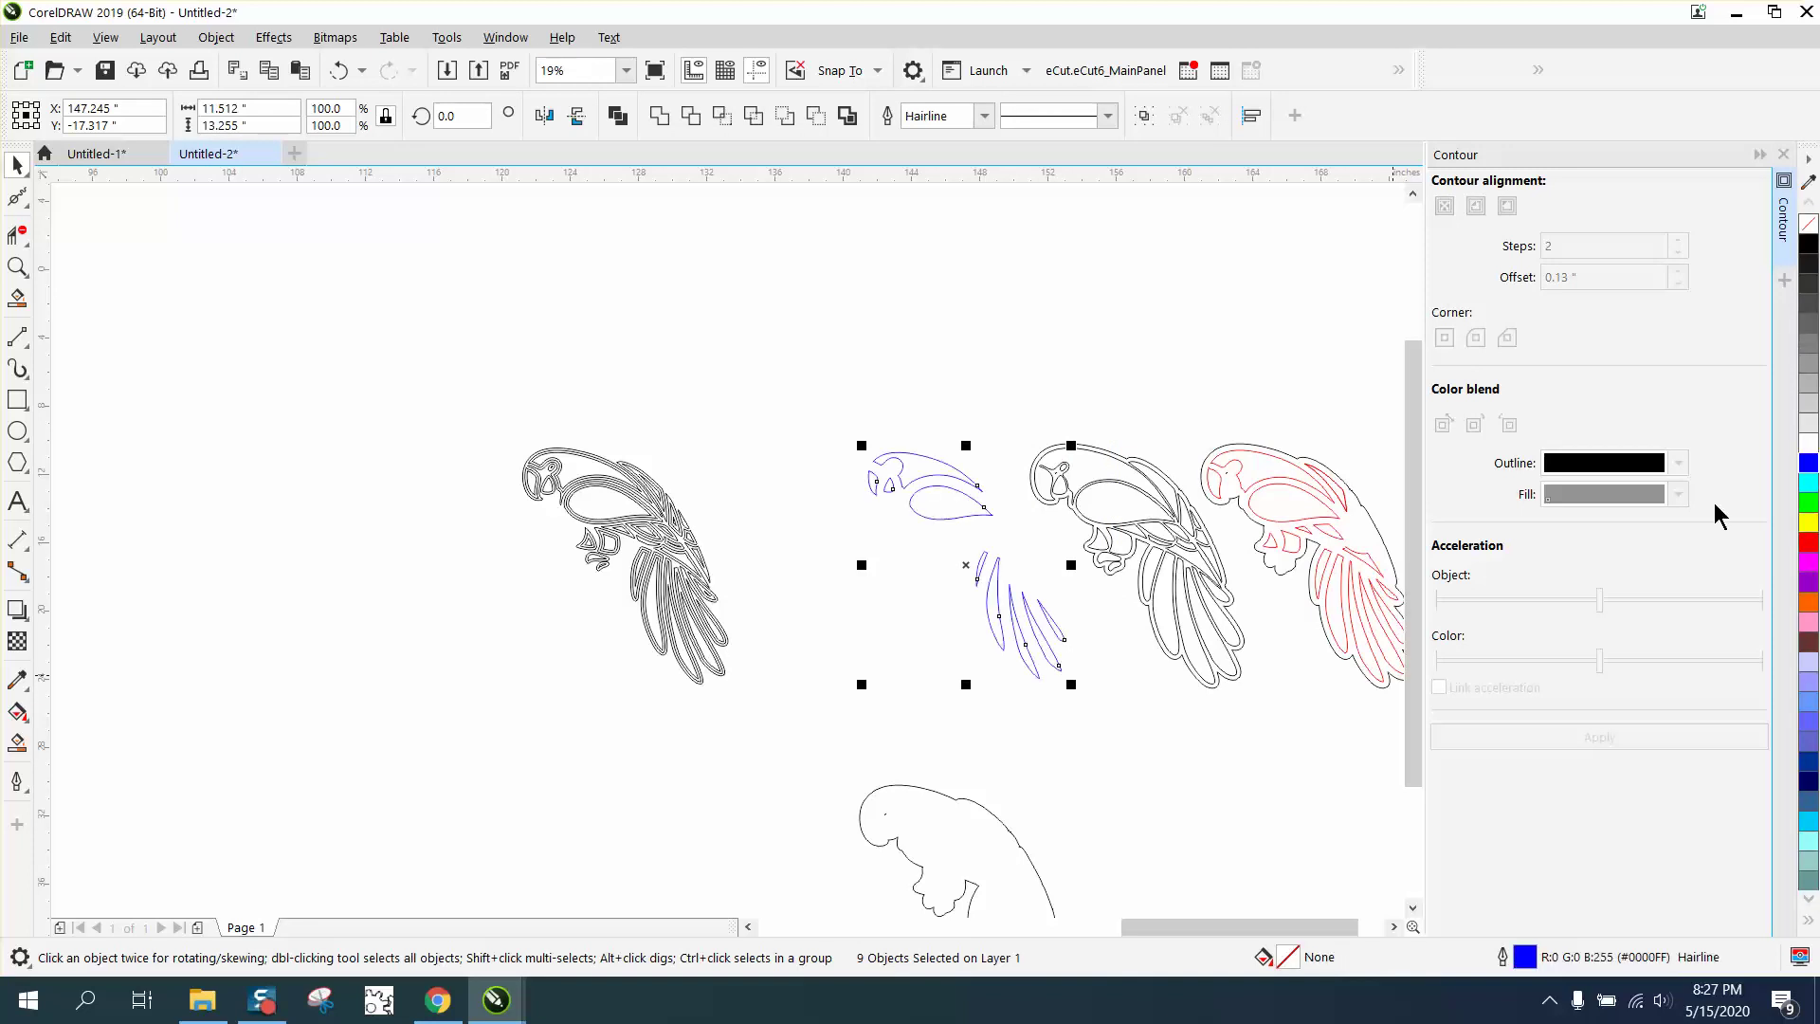
# - Outline the lower parrot shape in blue, move it up, and select all ten blue parts
pyautogui.click(1020, 862)
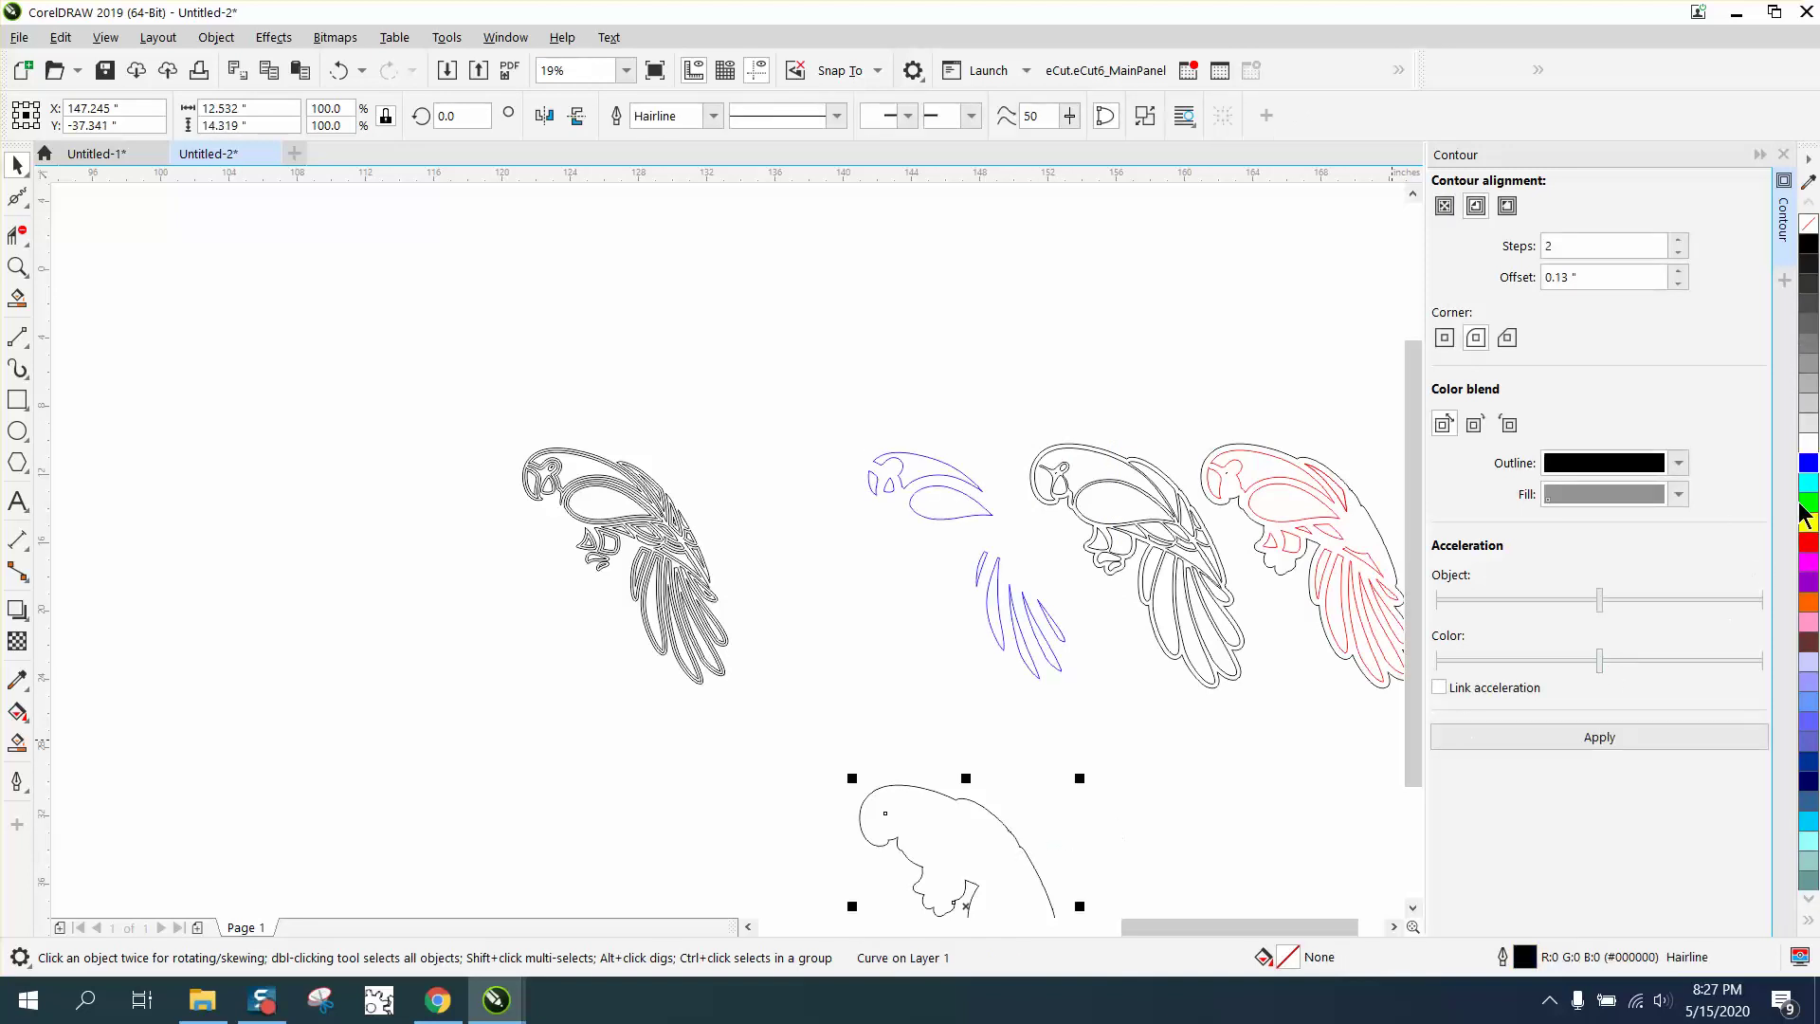
pyautogui.rightClick(1807, 471)
pyautogui.press('Up')
pyautogui.press('Up')
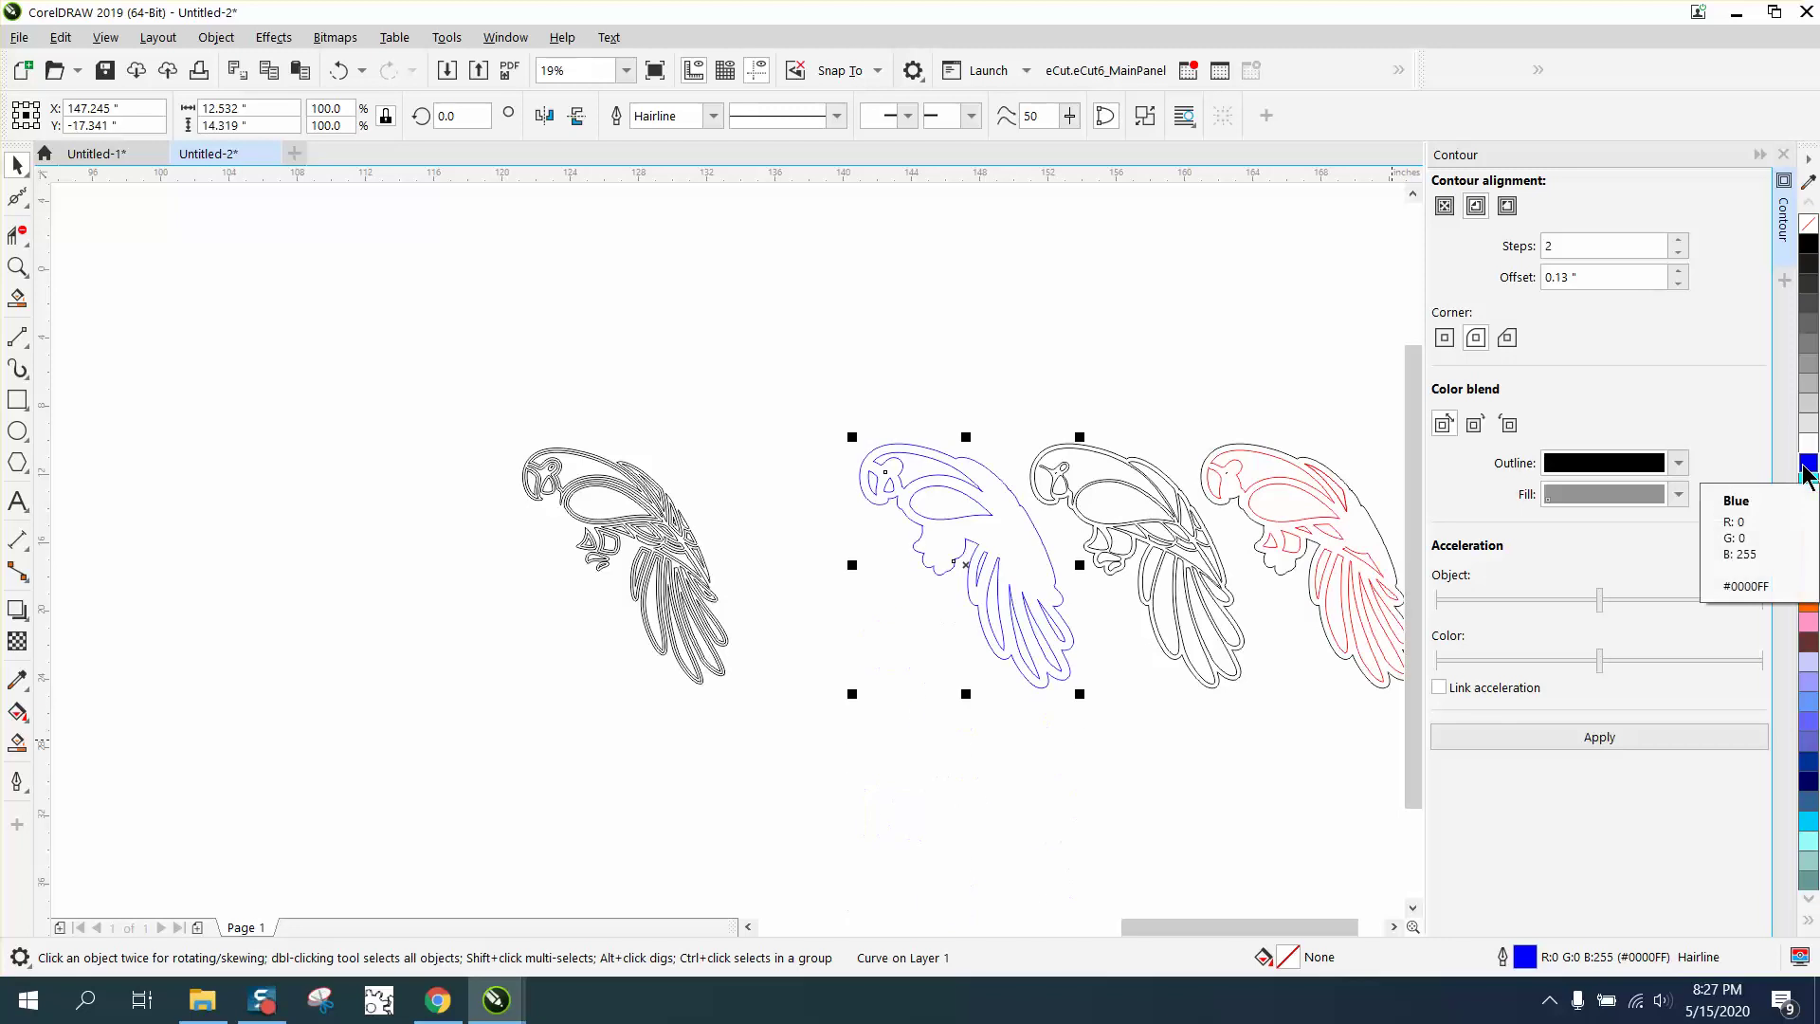
pyautogui.moveTo(815, 406); pyautogui.dragTo(989, 622)
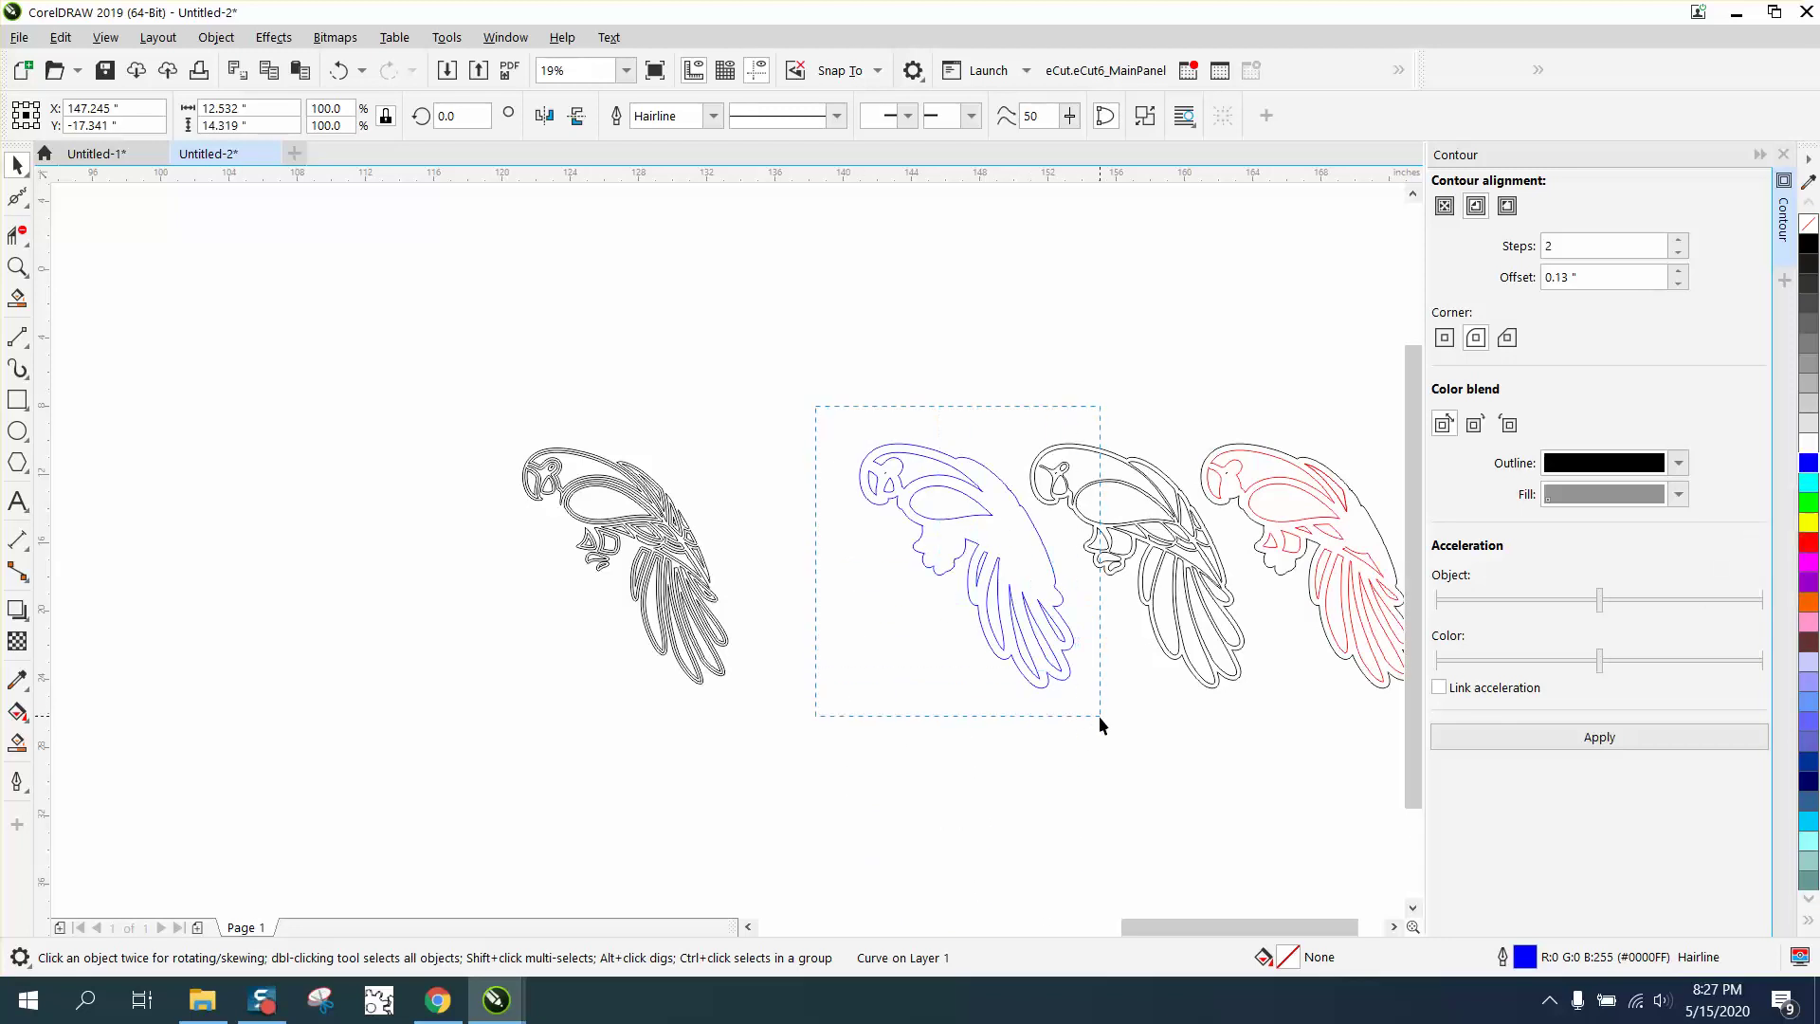
pyautogui.moveTo(1100, 715); pyautogui.dragTo(1099, 714)
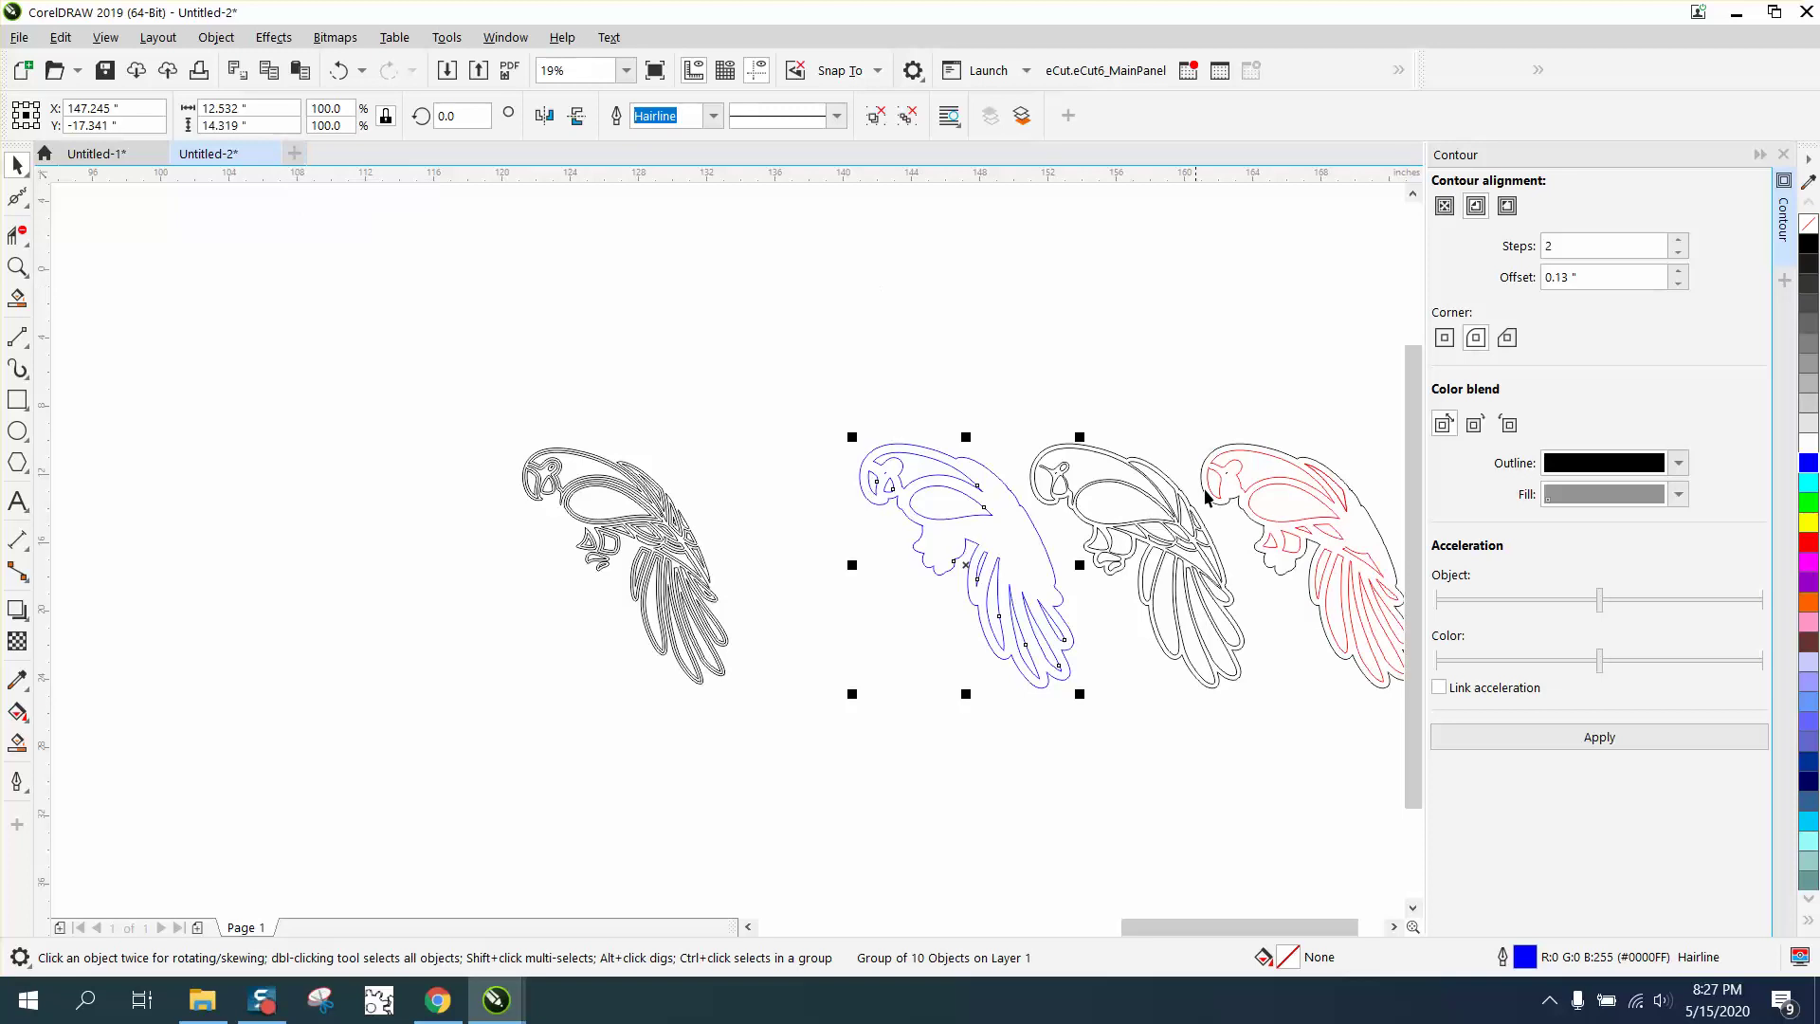
# - Group the red parrot's 17 pieces and stack the red and blue parrots onto the black one
pyautogui.click(1261, 520)
pyautogui.moveTo(1197, 407); pyautogui.dragTo(1355, 777)
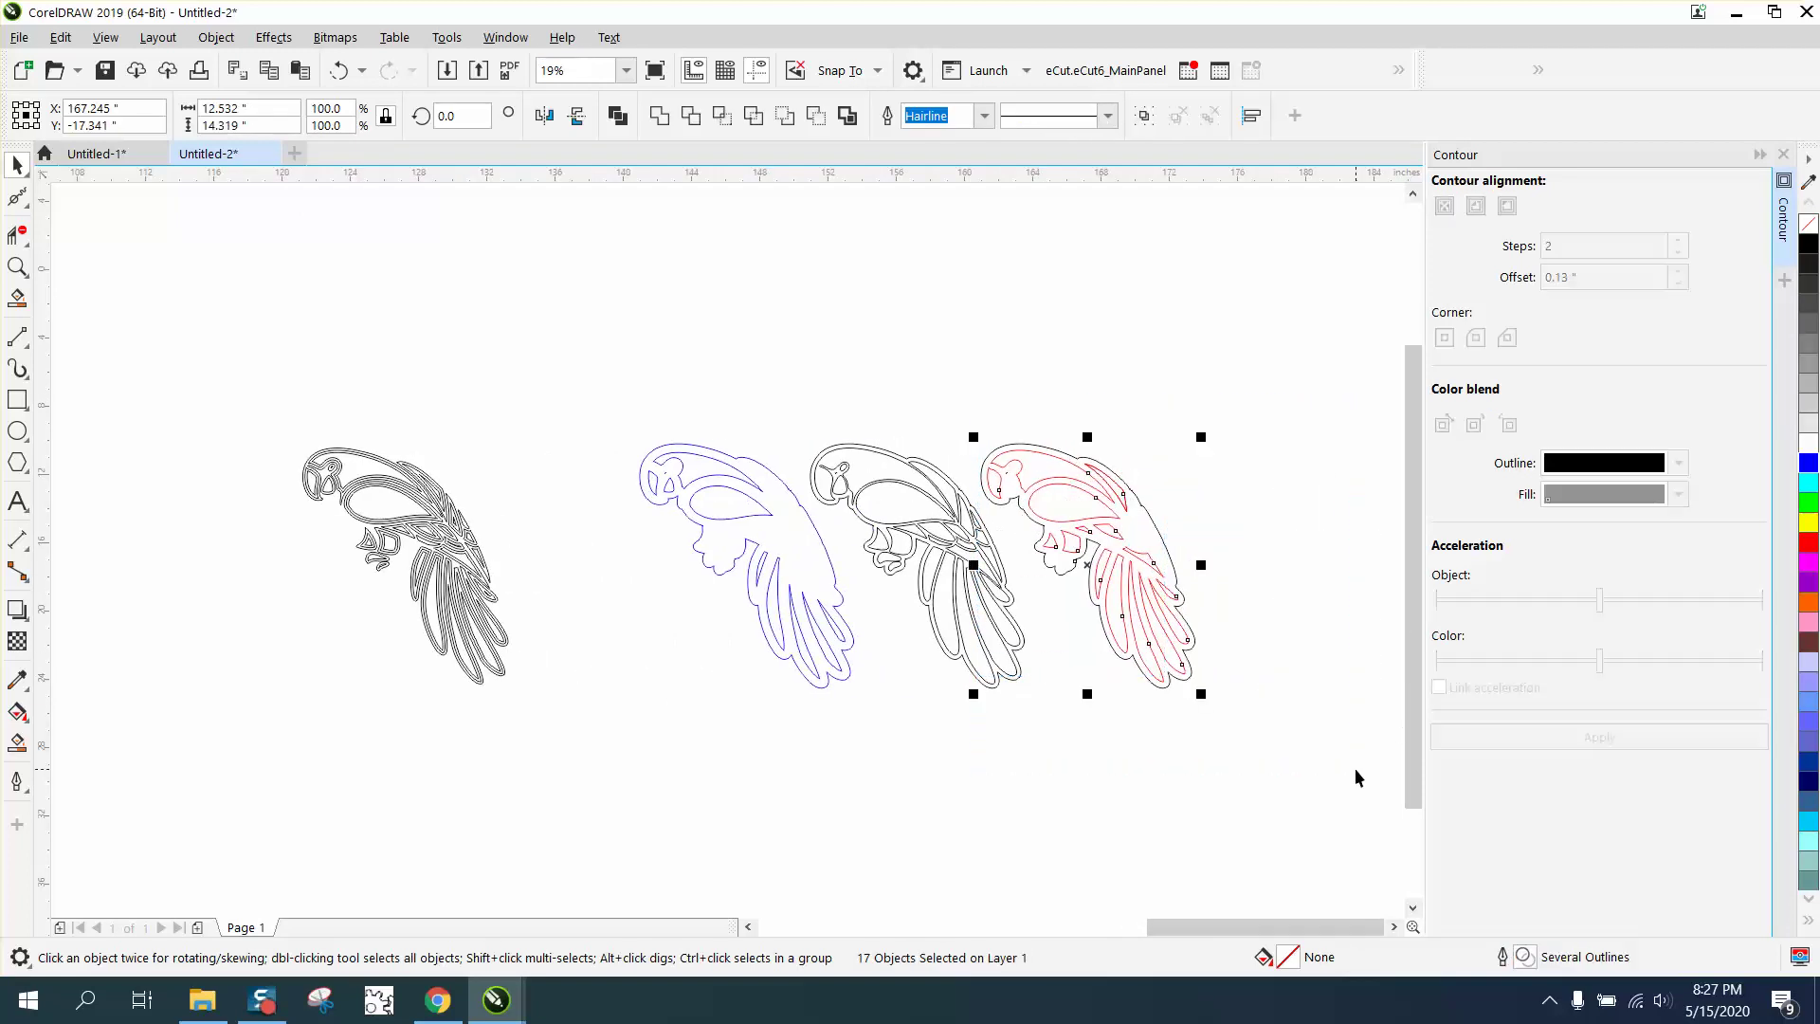
pyautogui.hotkey('ctrl', 'g')
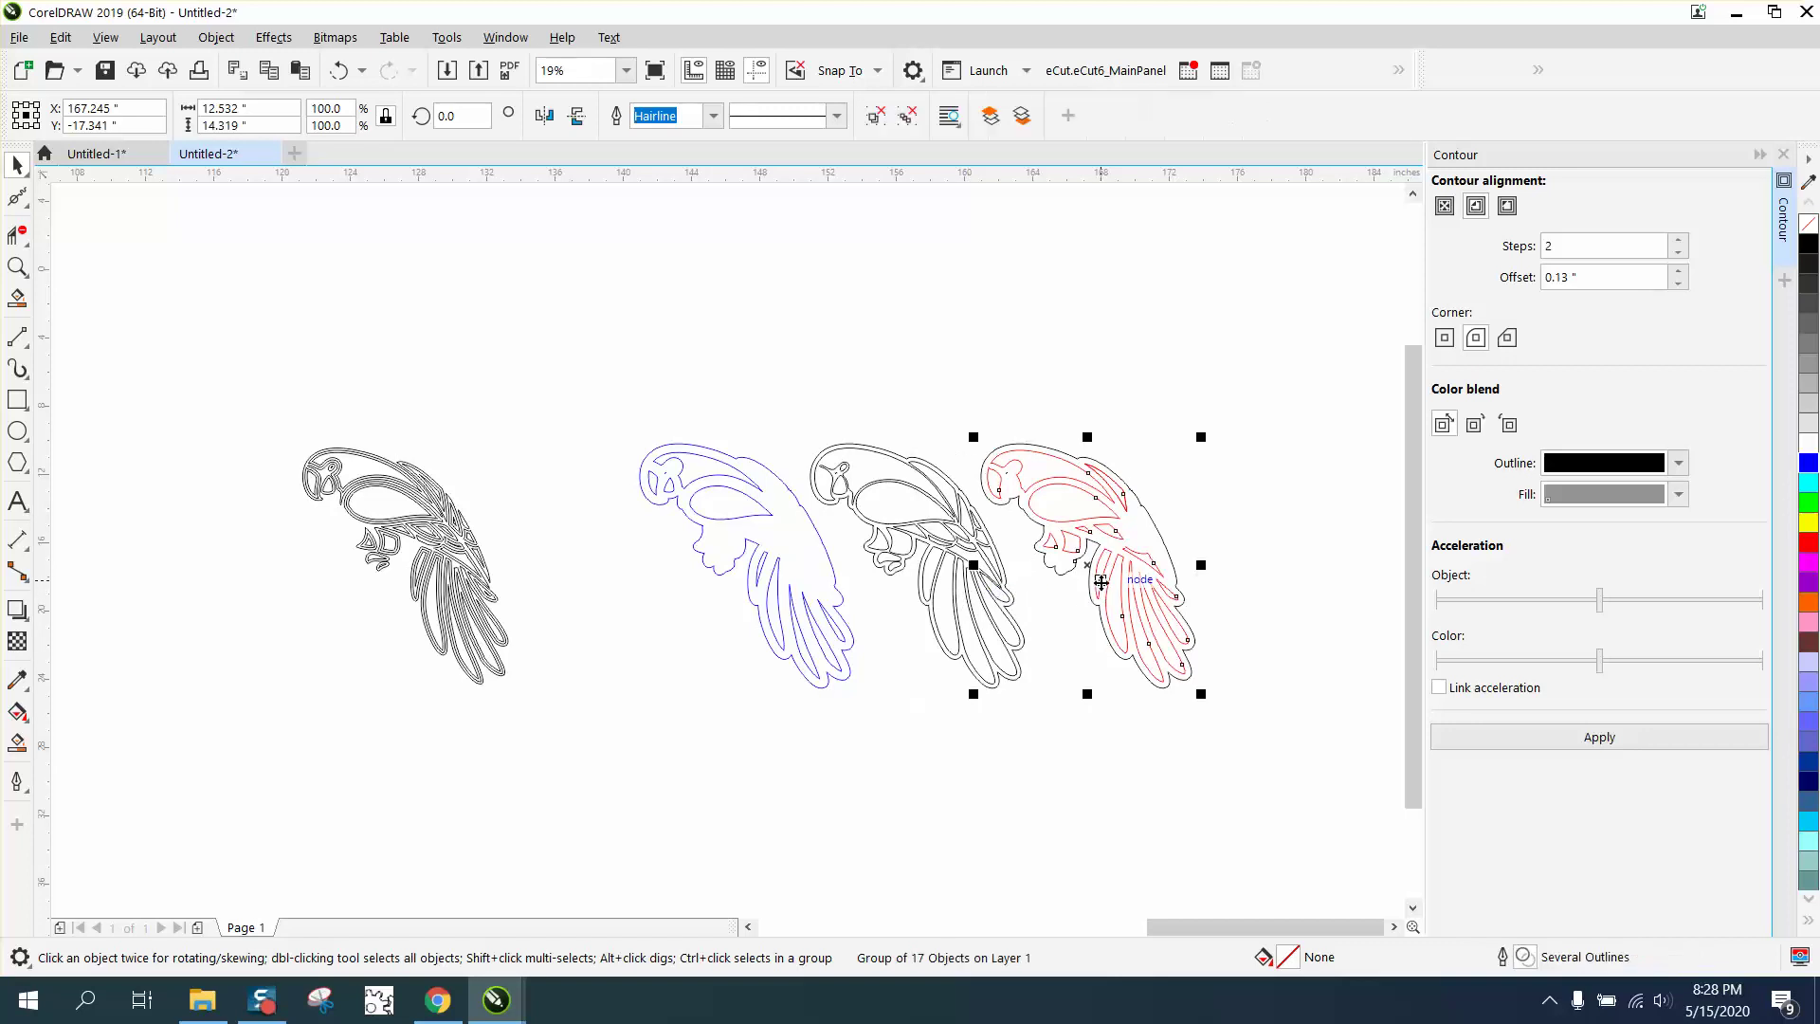
pyautogui.press('Left')
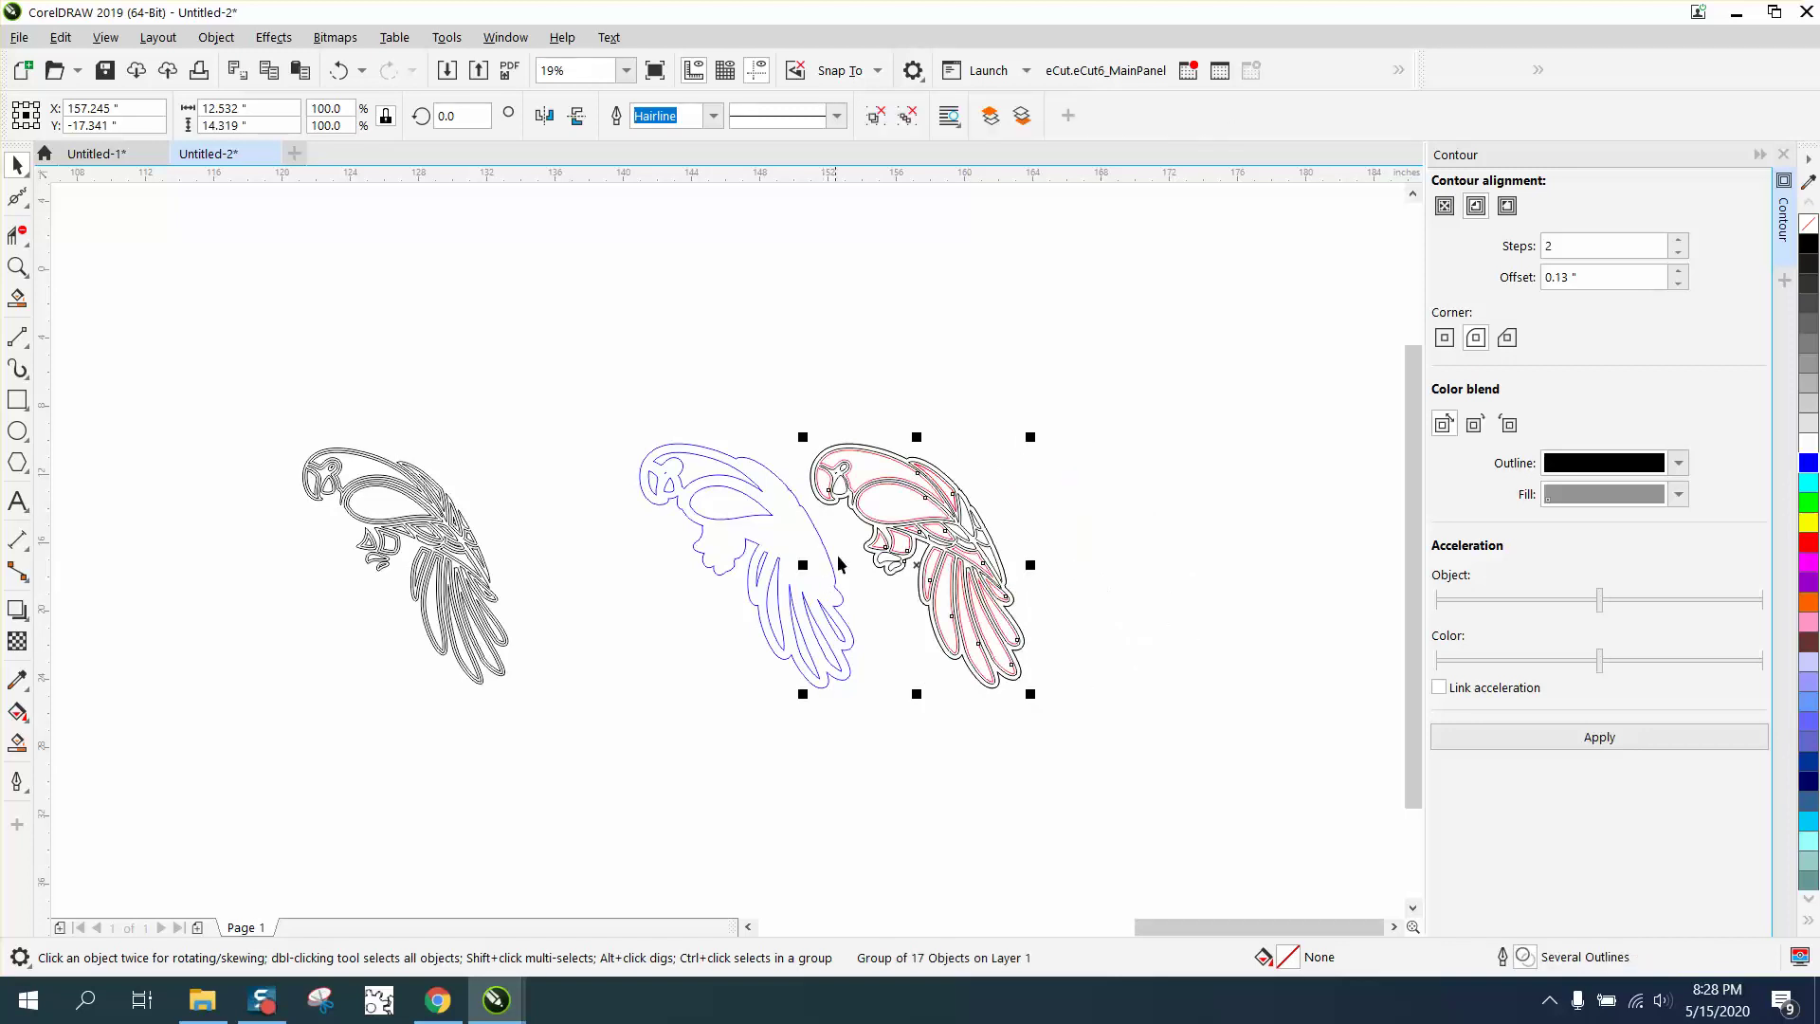
pyautogui.click(828, 556)
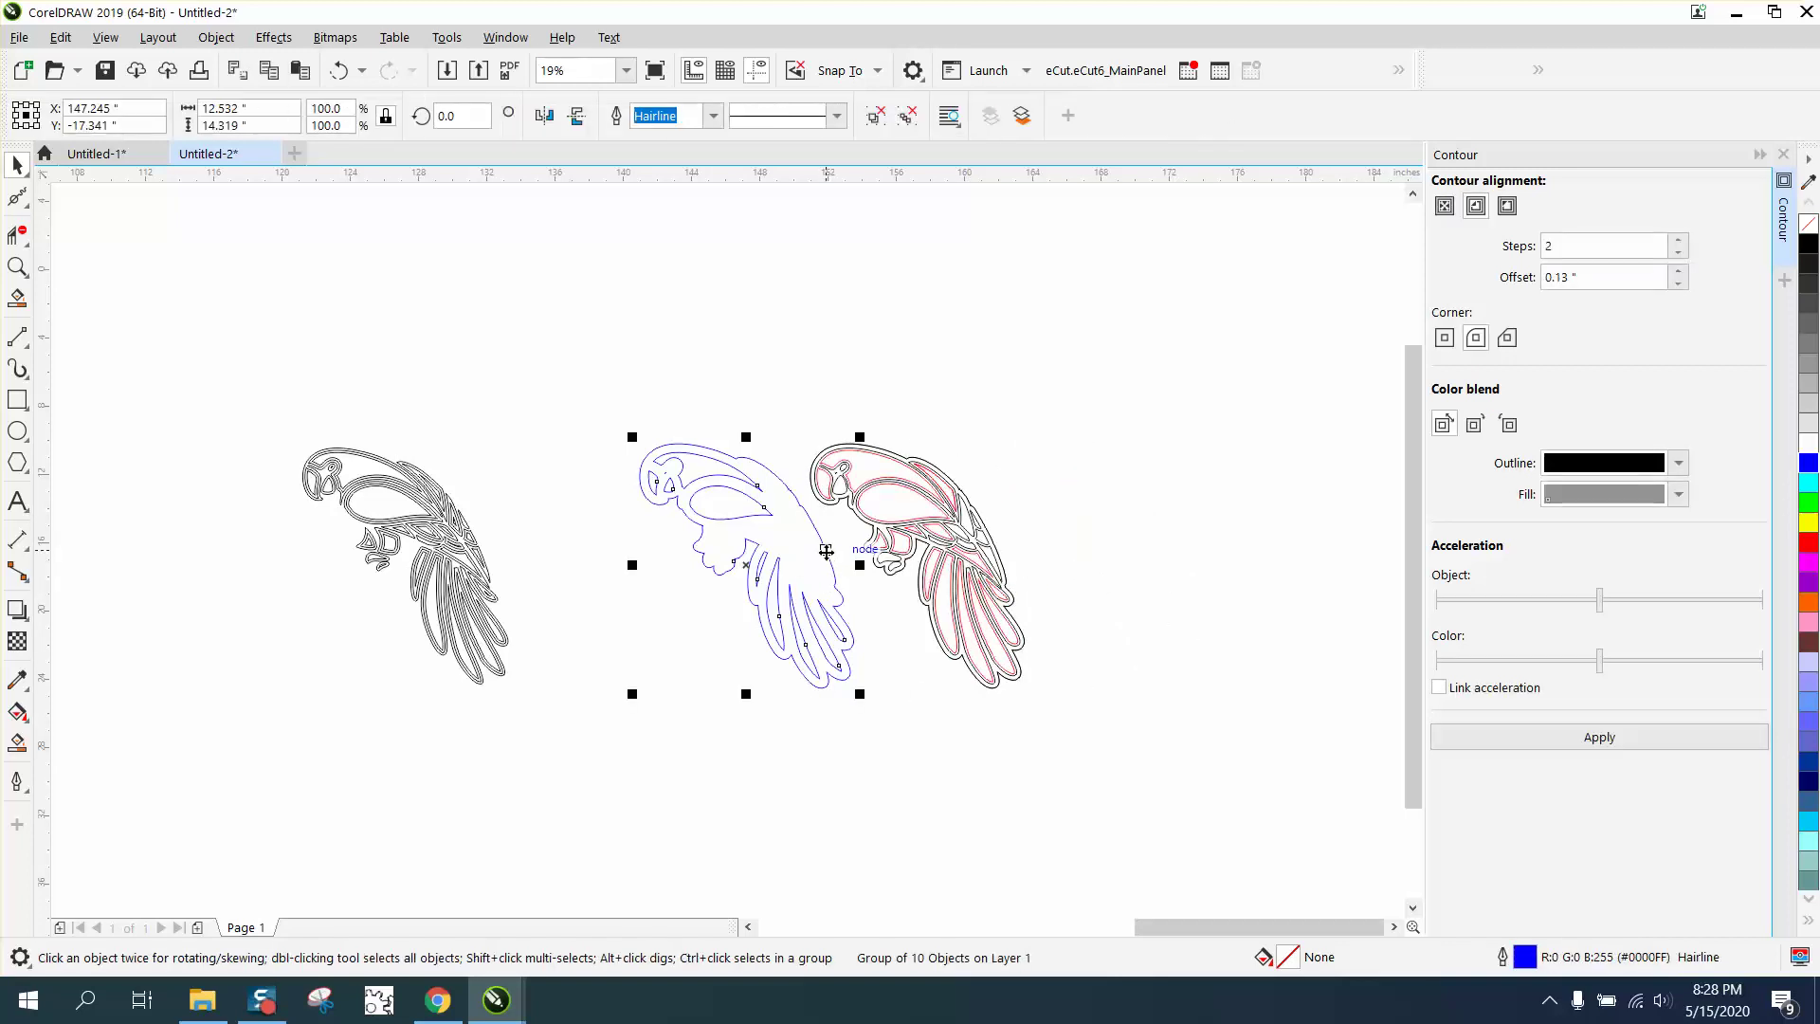
pyautogui.press('Right')
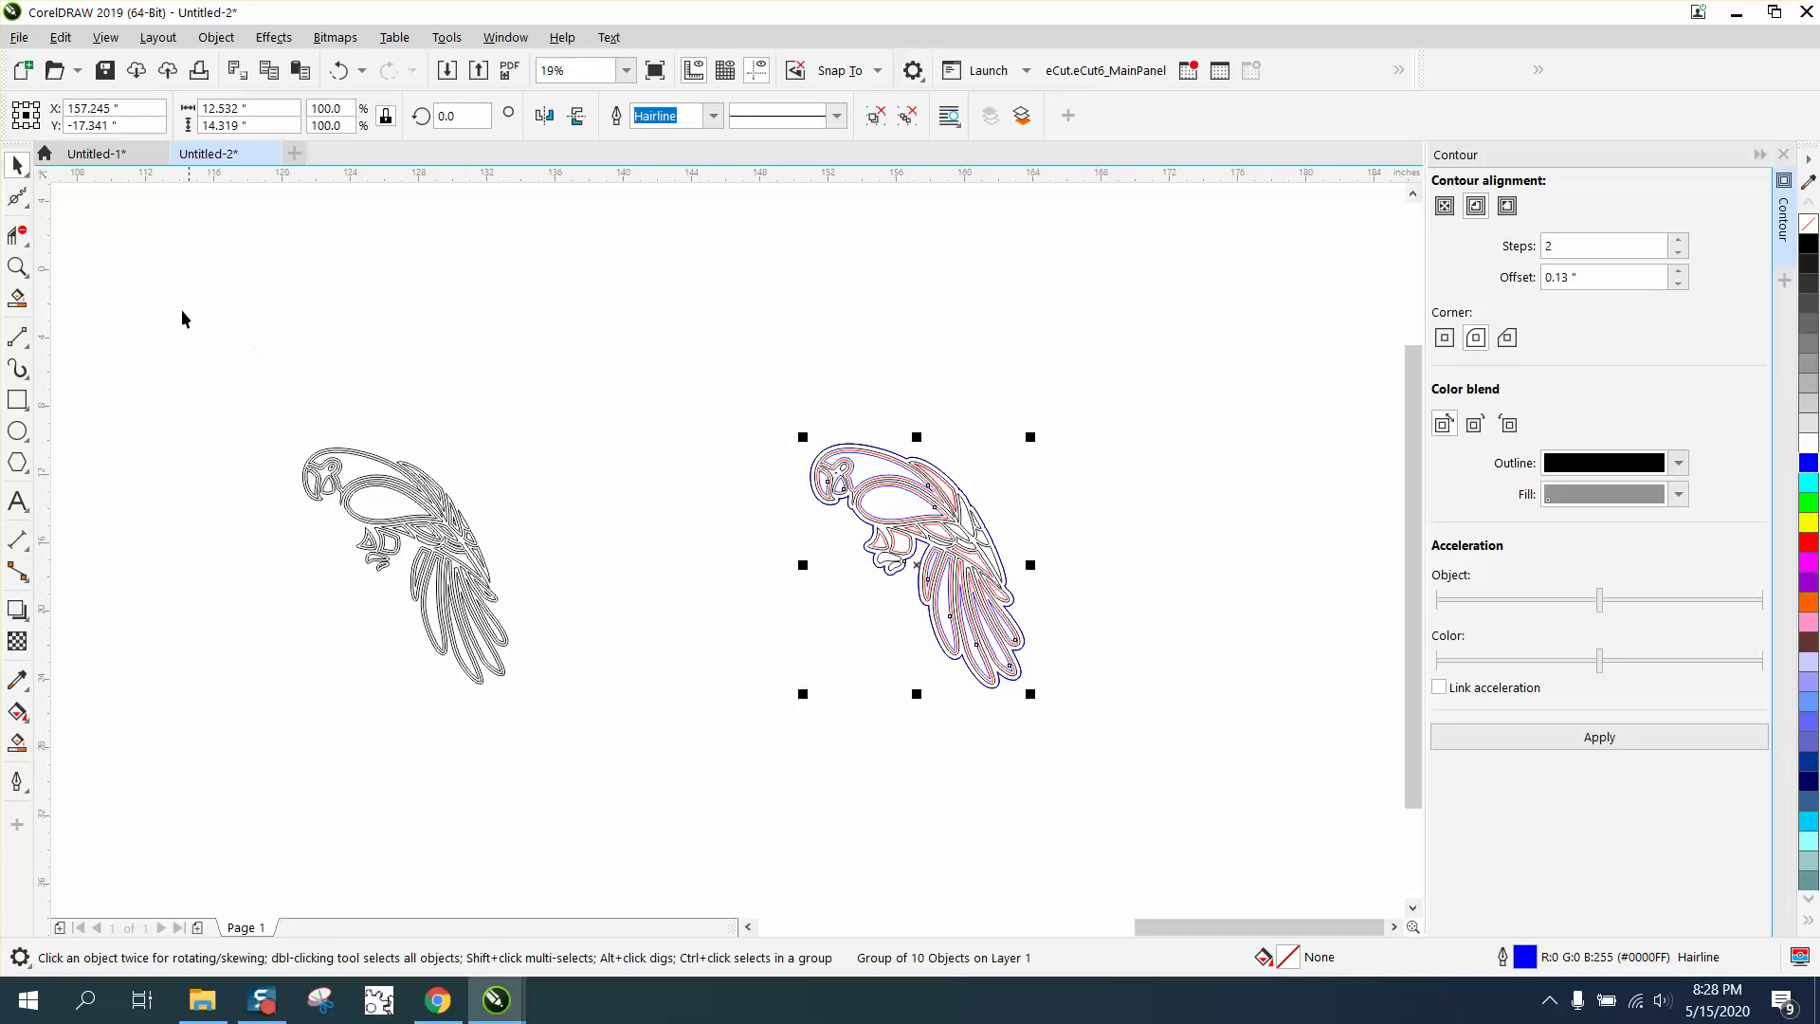
# - Move the outline parrot 10 inches right and ungroup it
pyautogui.click(17, 266)
pyautogui.moveTo(722, 411); pyautogui.dragTo(1099, 700)
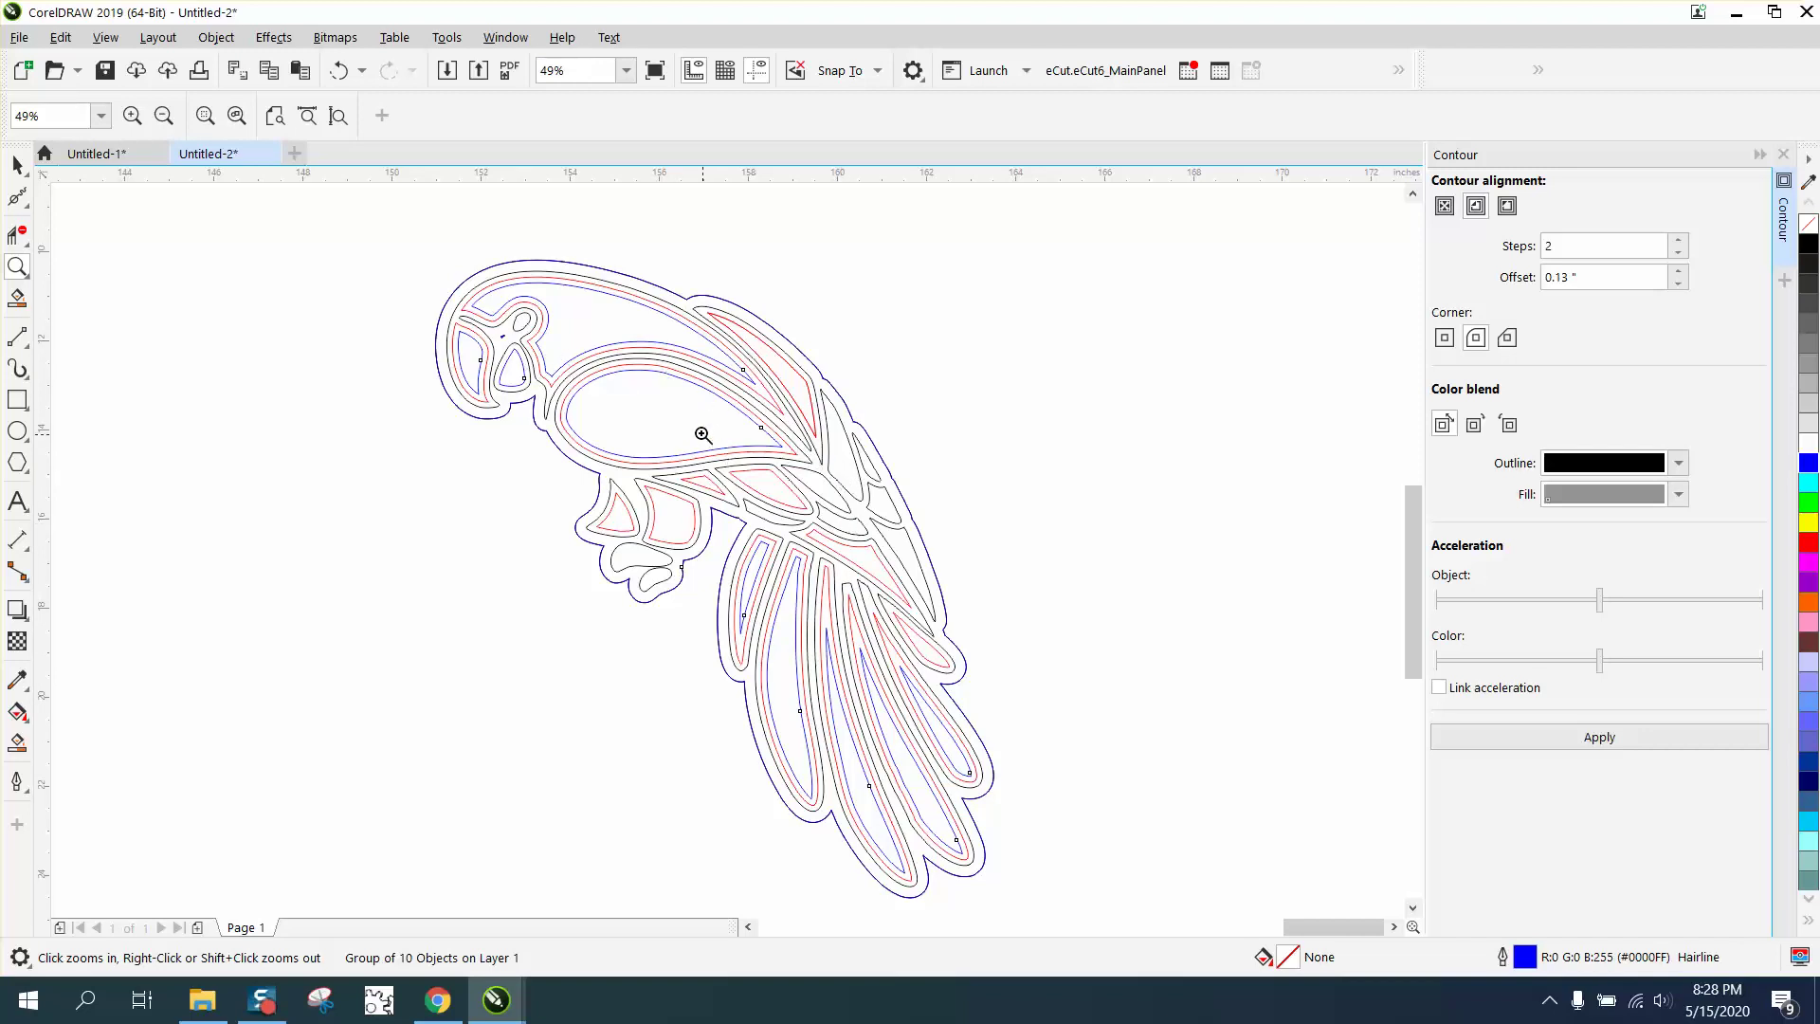
pyautogui.rightClick(323, 330)
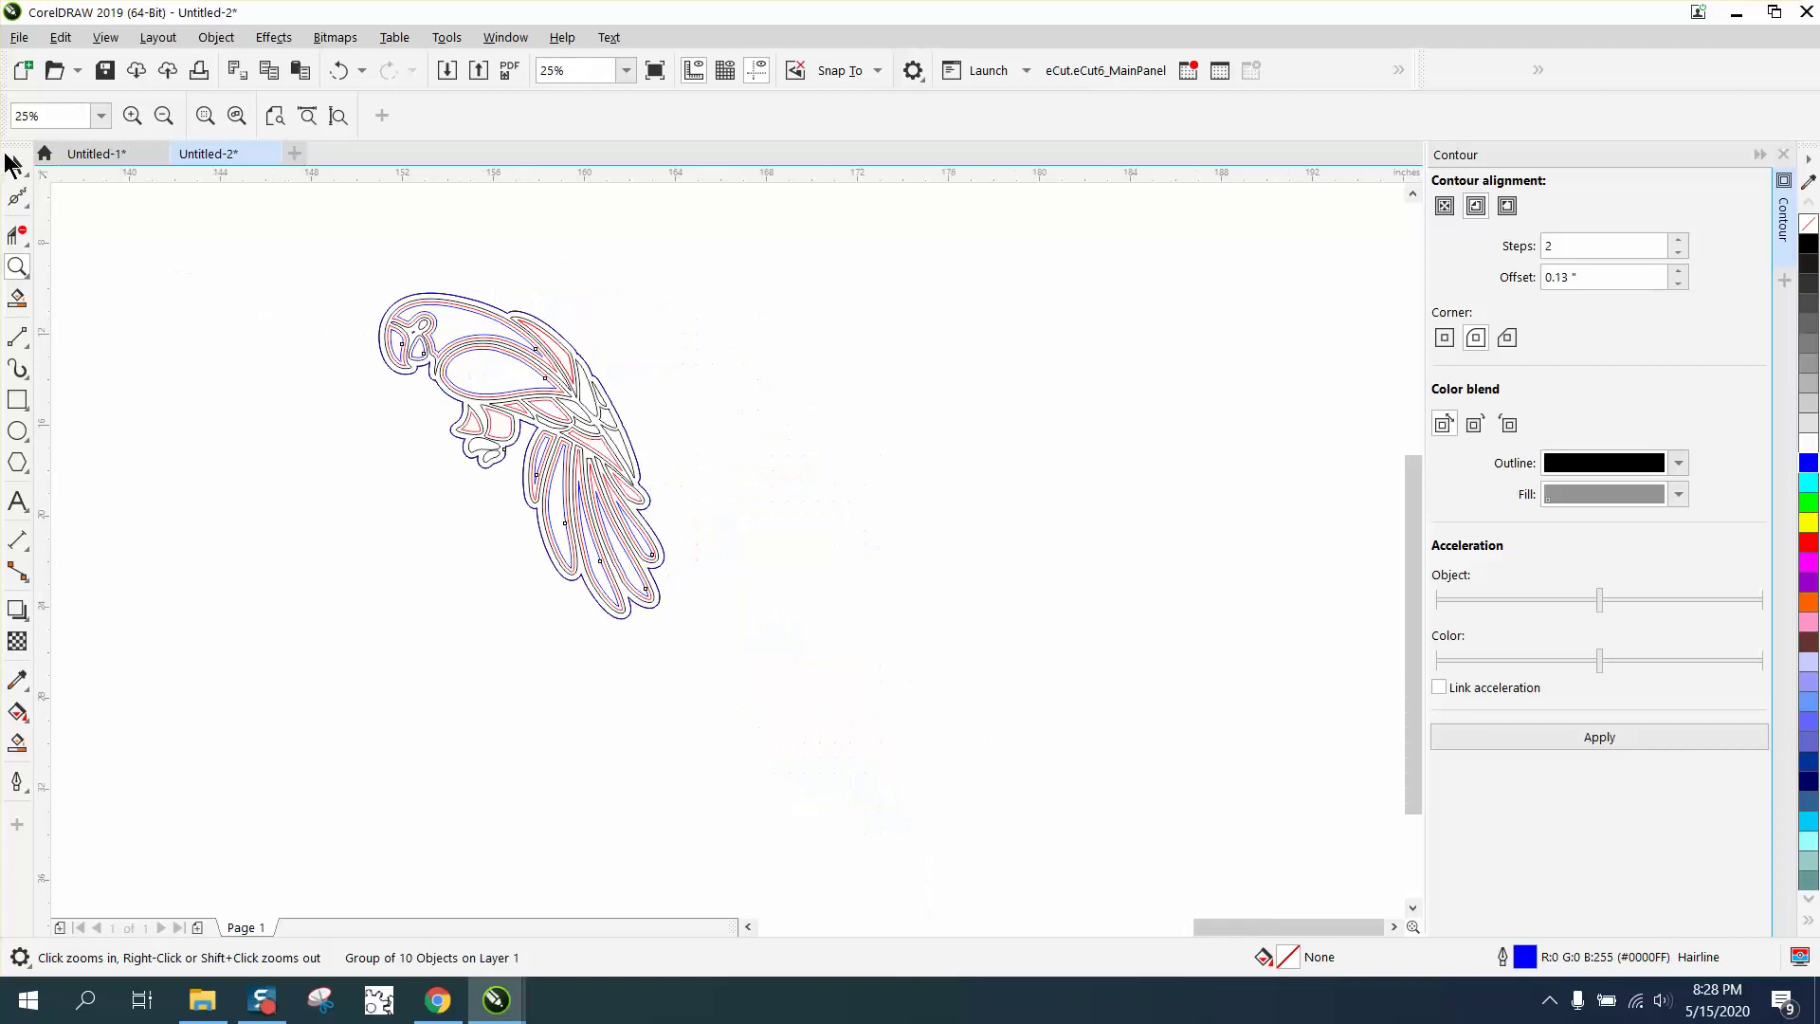
pyautogui.click(17, 165)
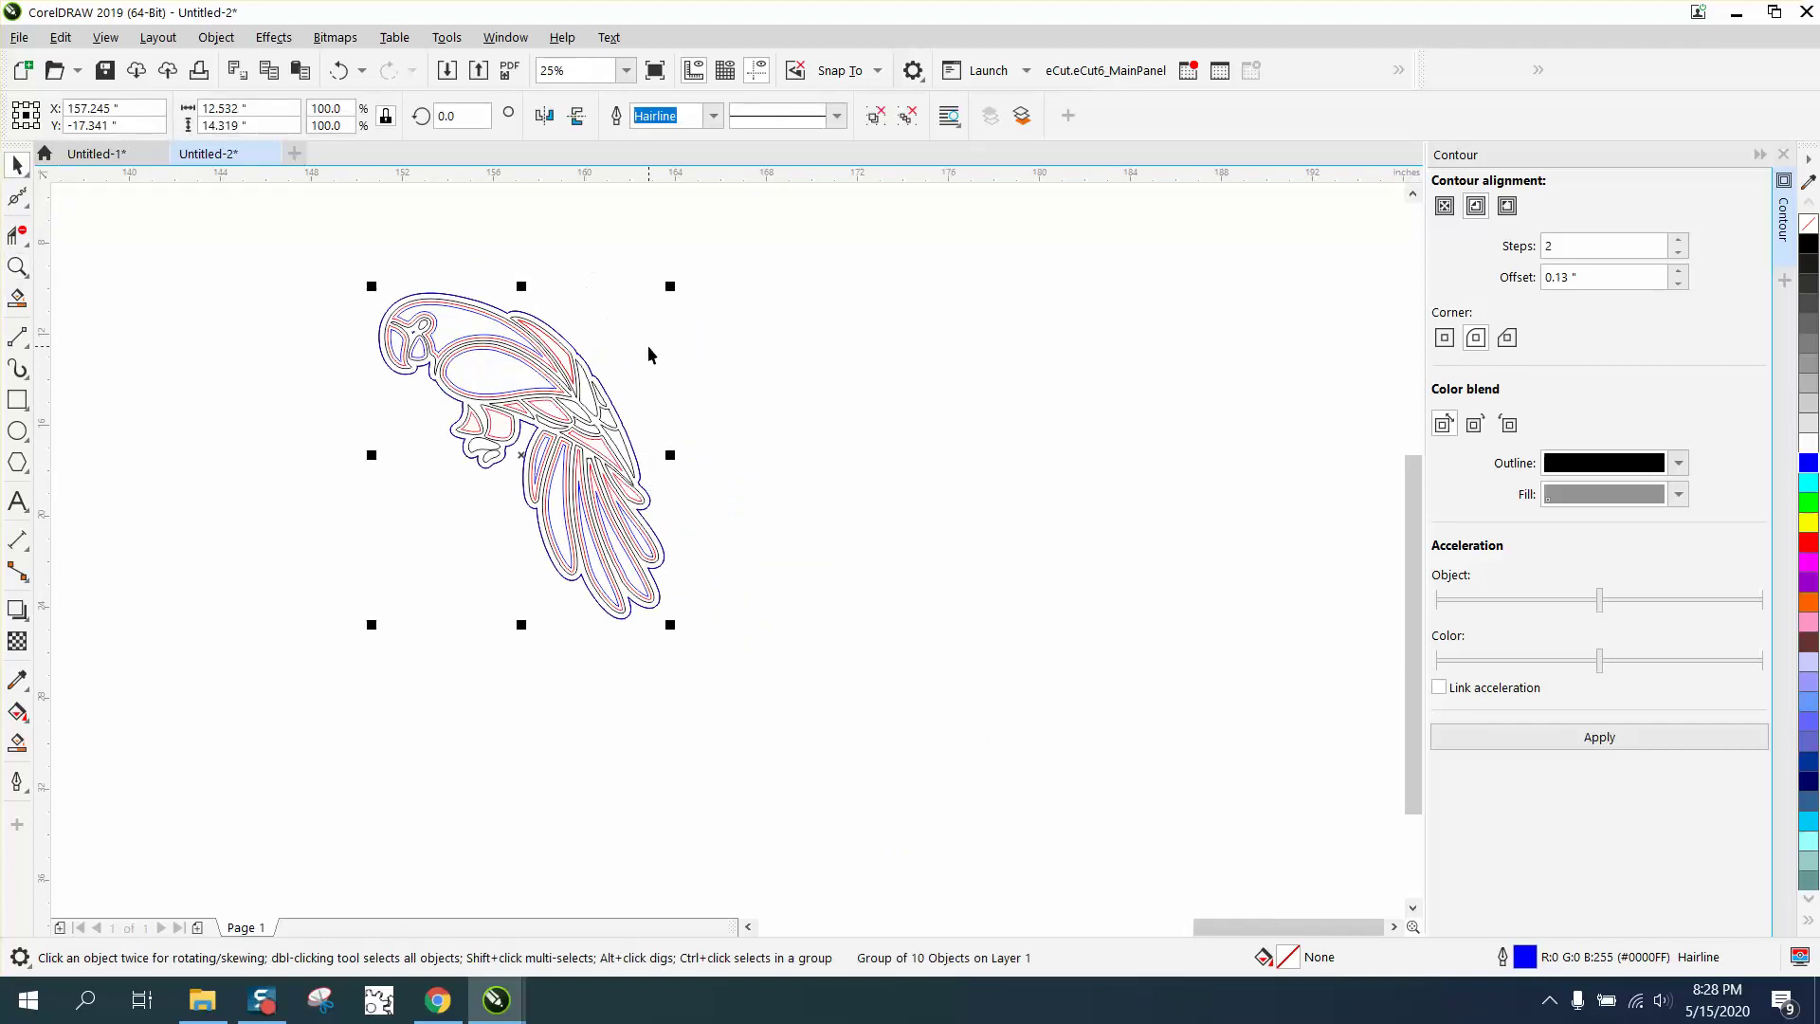
pyautogui.press('Right')
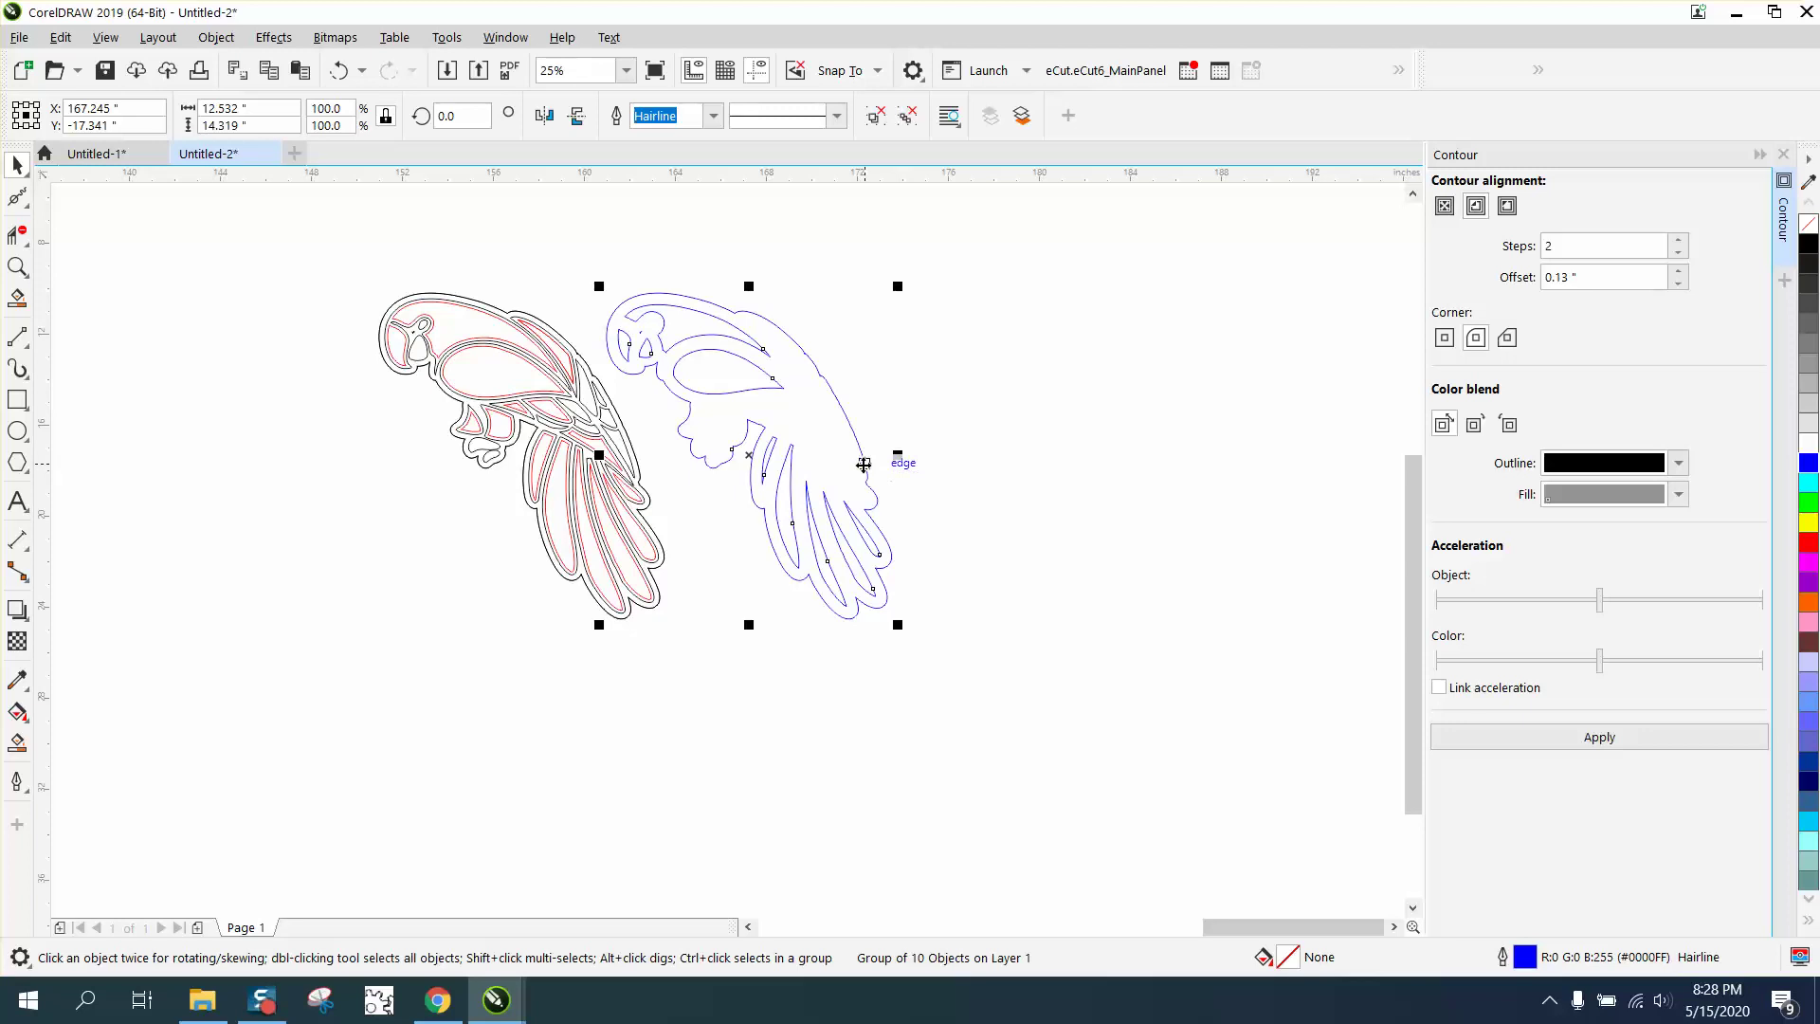
pyautogui.hotkey('ctrl', 'u')
# - Duplicate the outer outline 10 inches further right and fill that silhouette solid blue
pyautogui.click(866, 463)
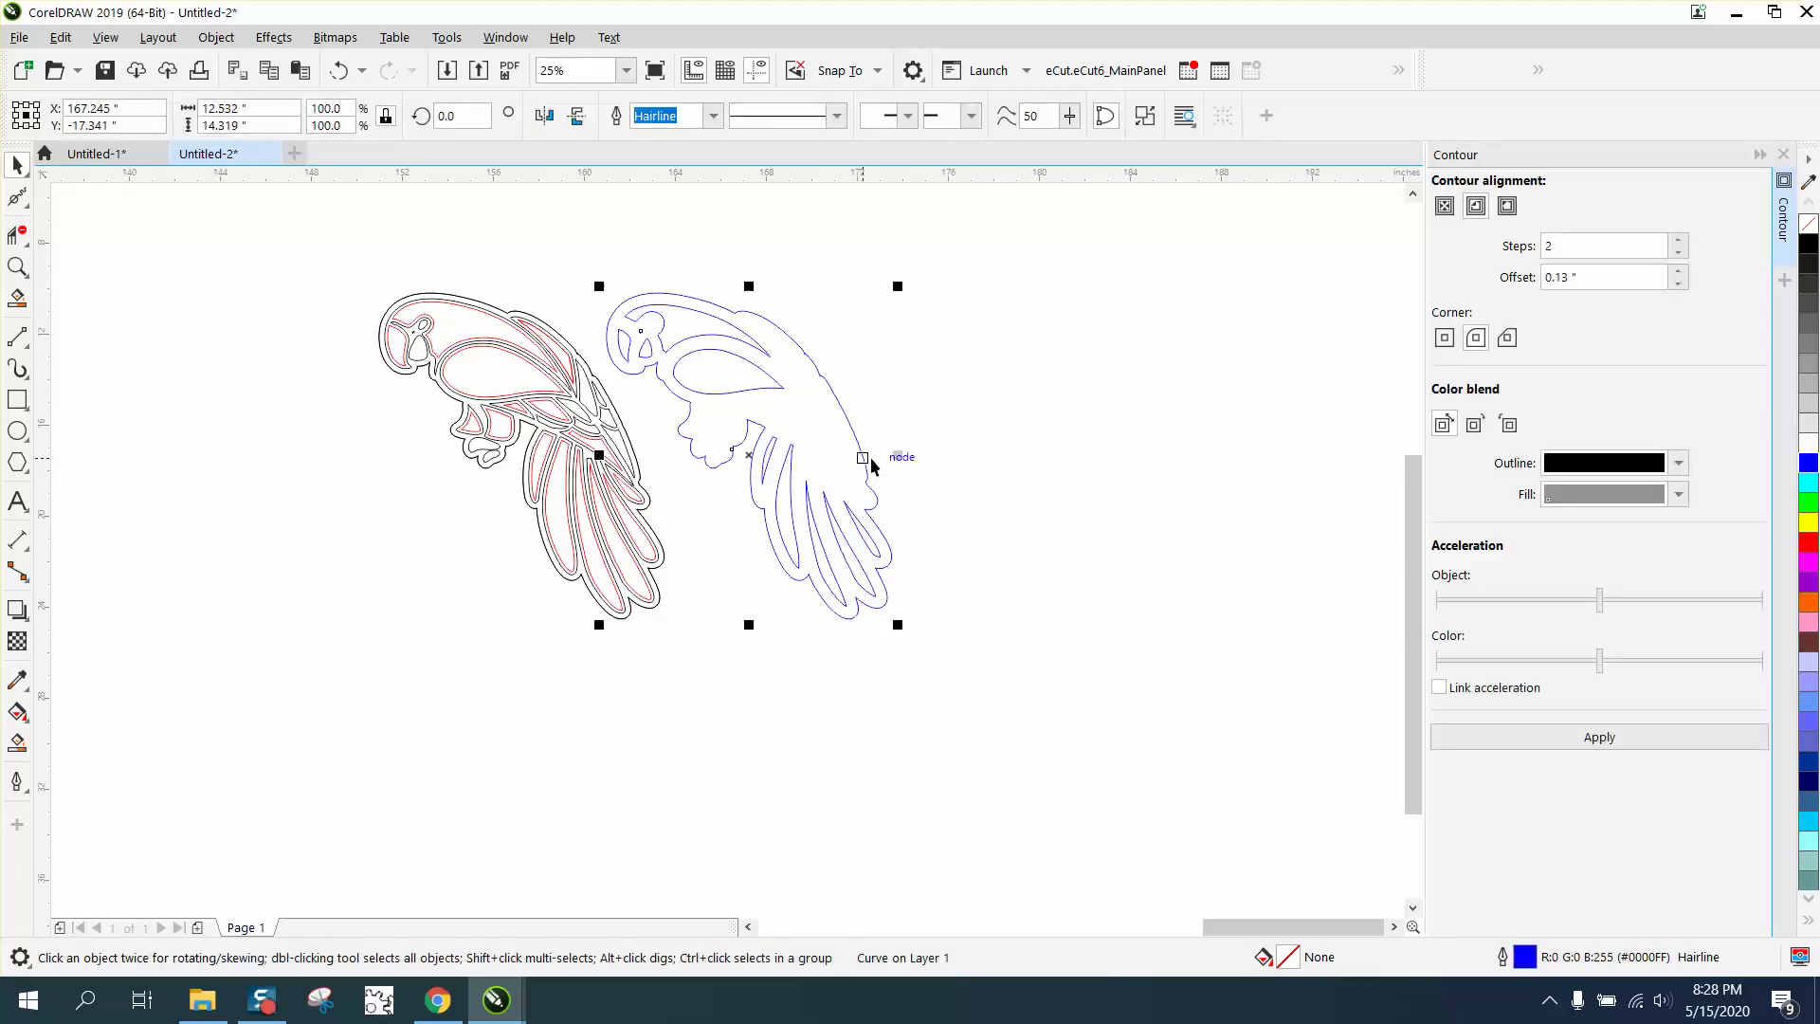
pyautogui.hotkey('ctrl', 'd')
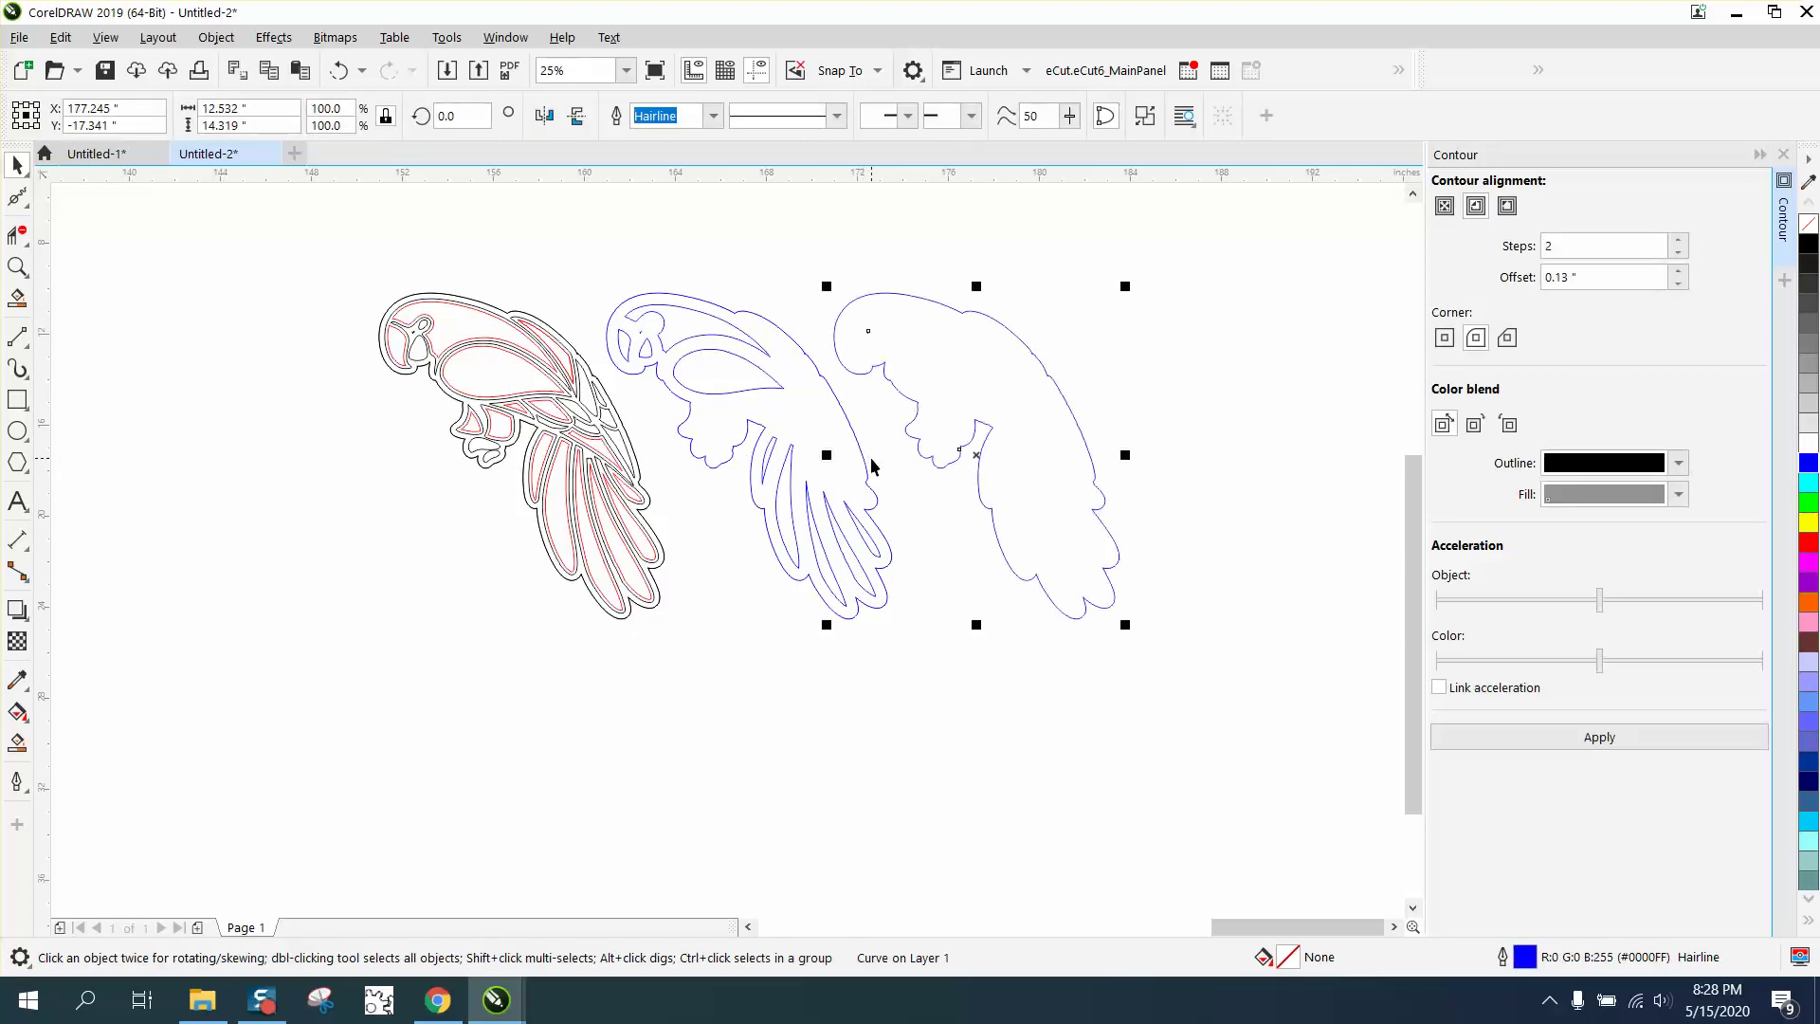
pyautogui.moveTo(601, 250); pyautogui.dragTo(626, 342)
pyautogui.moveTo(915, 639); pyautogui.dragTo(921, 640)
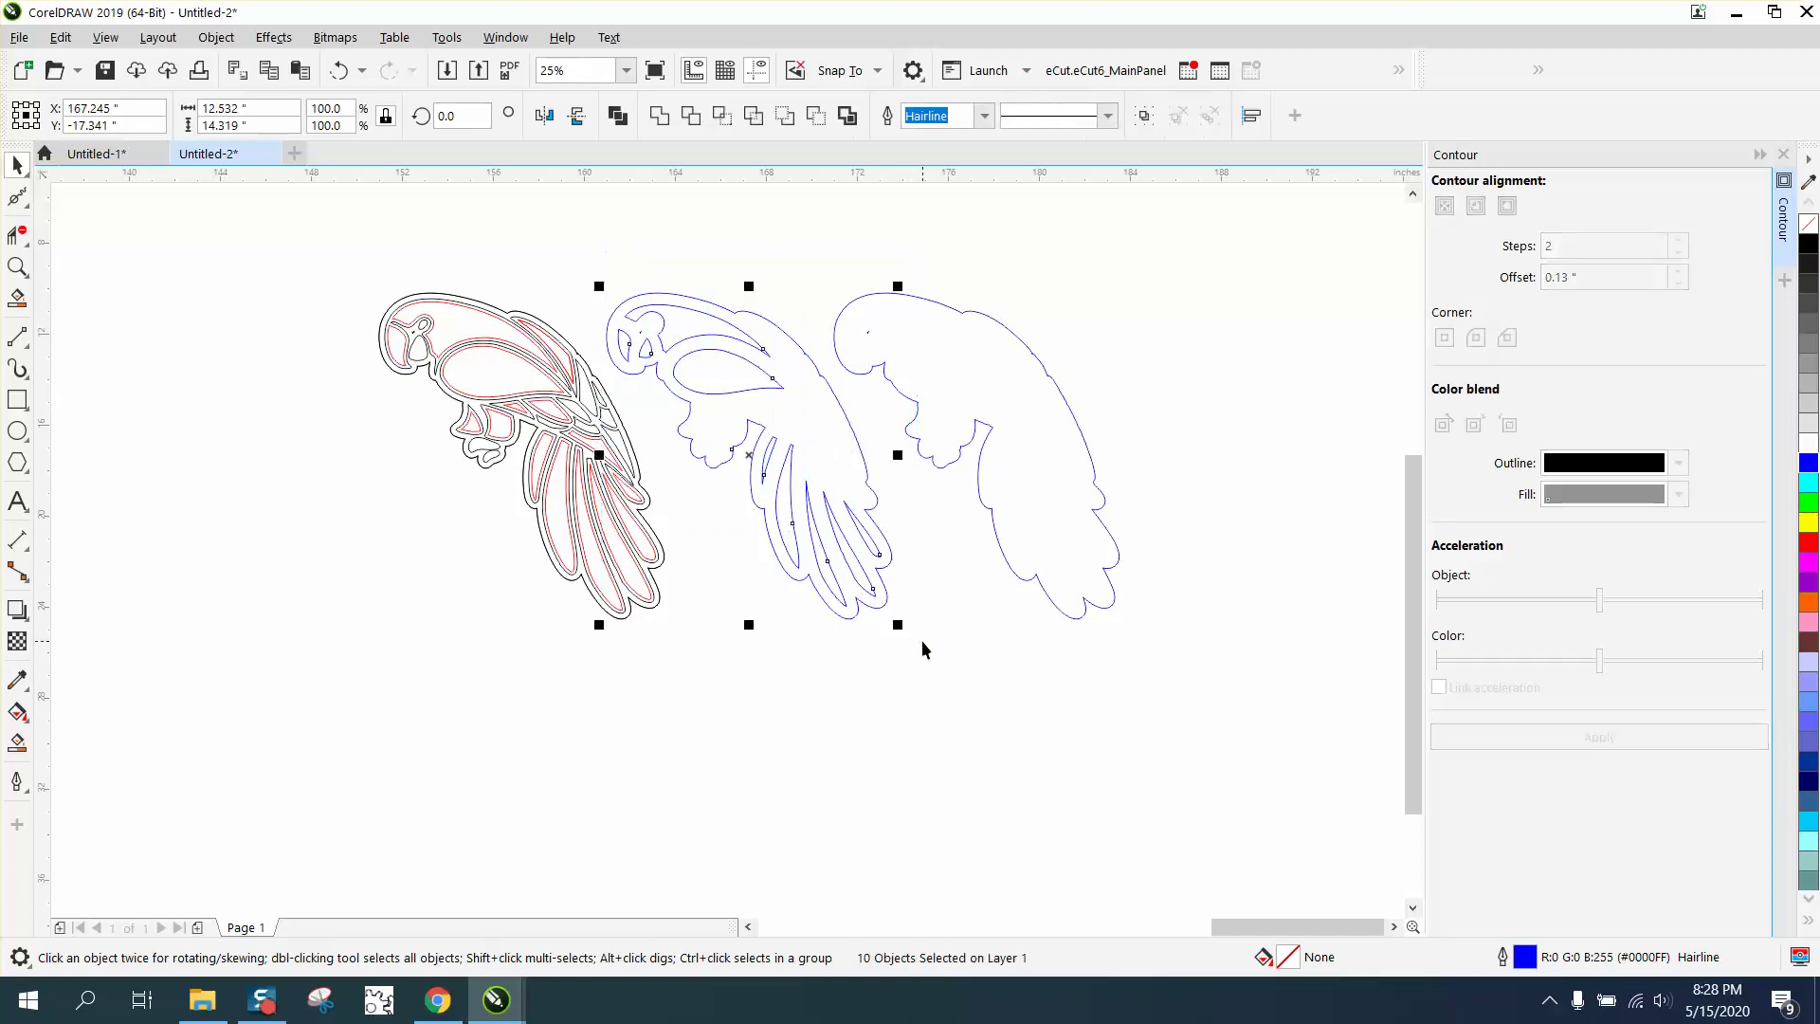
pyautogui.click(1029, 500)
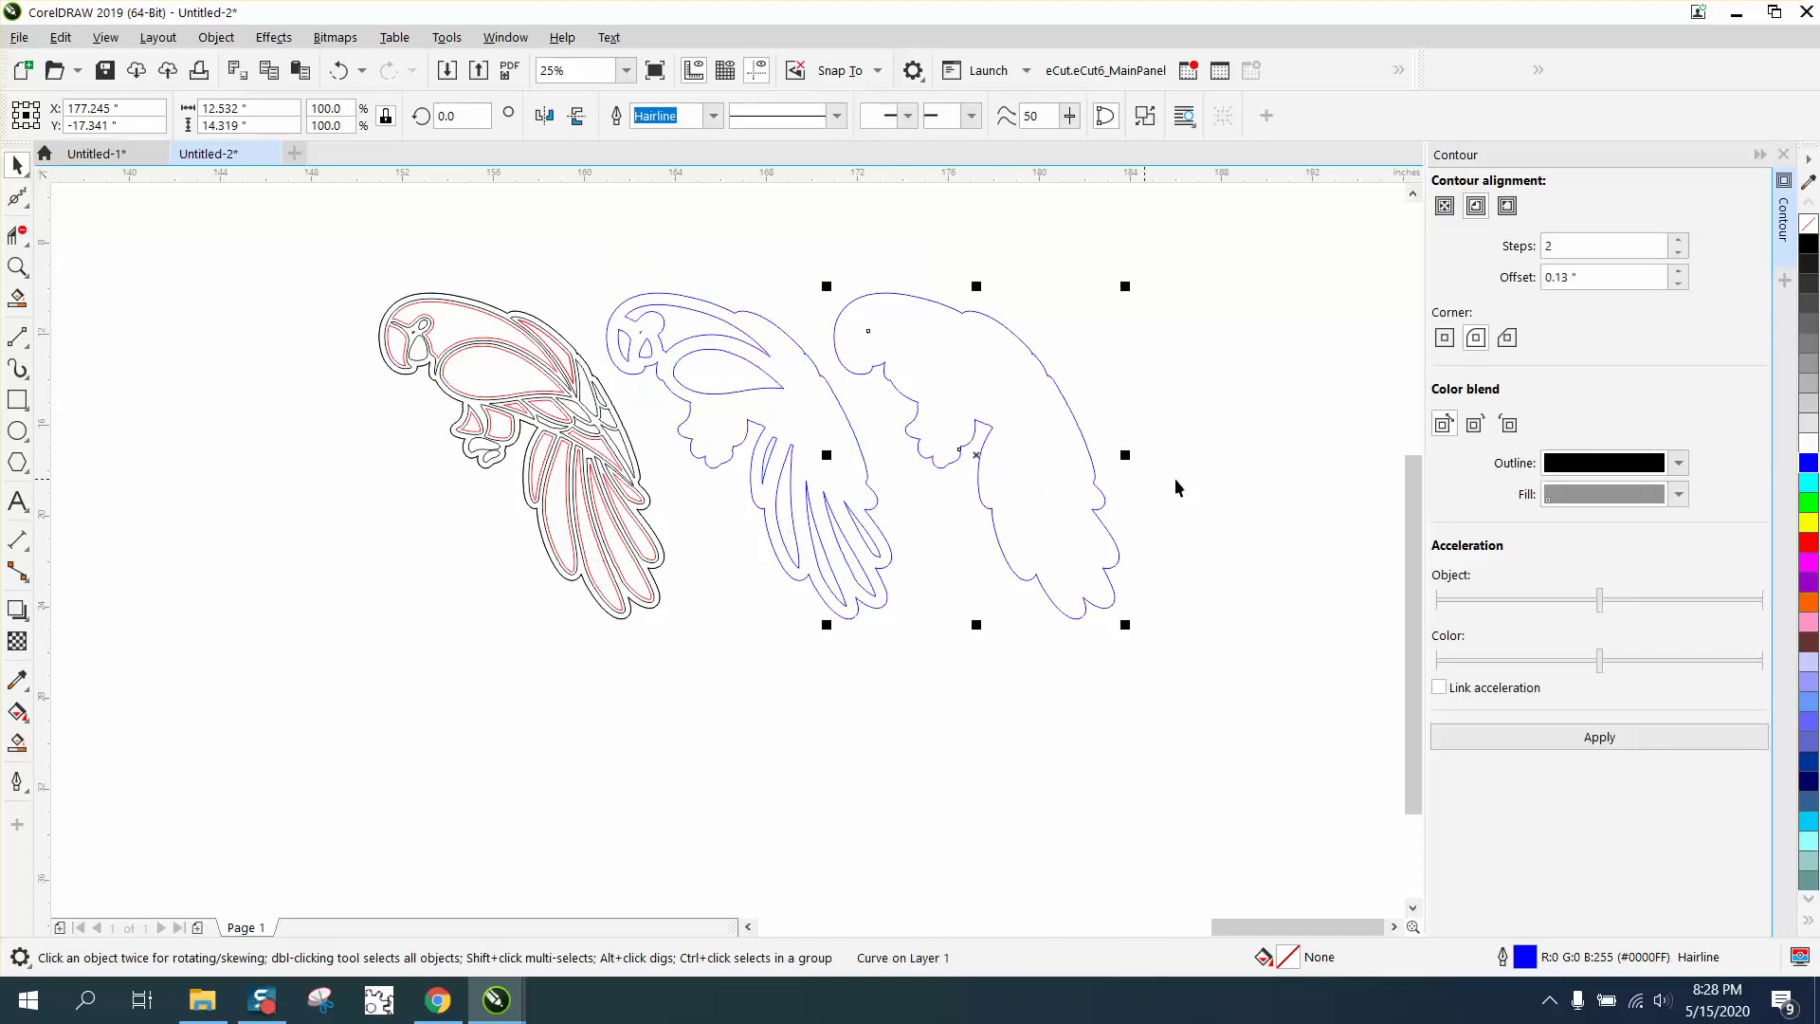
pyautogui.click(1807, 464)
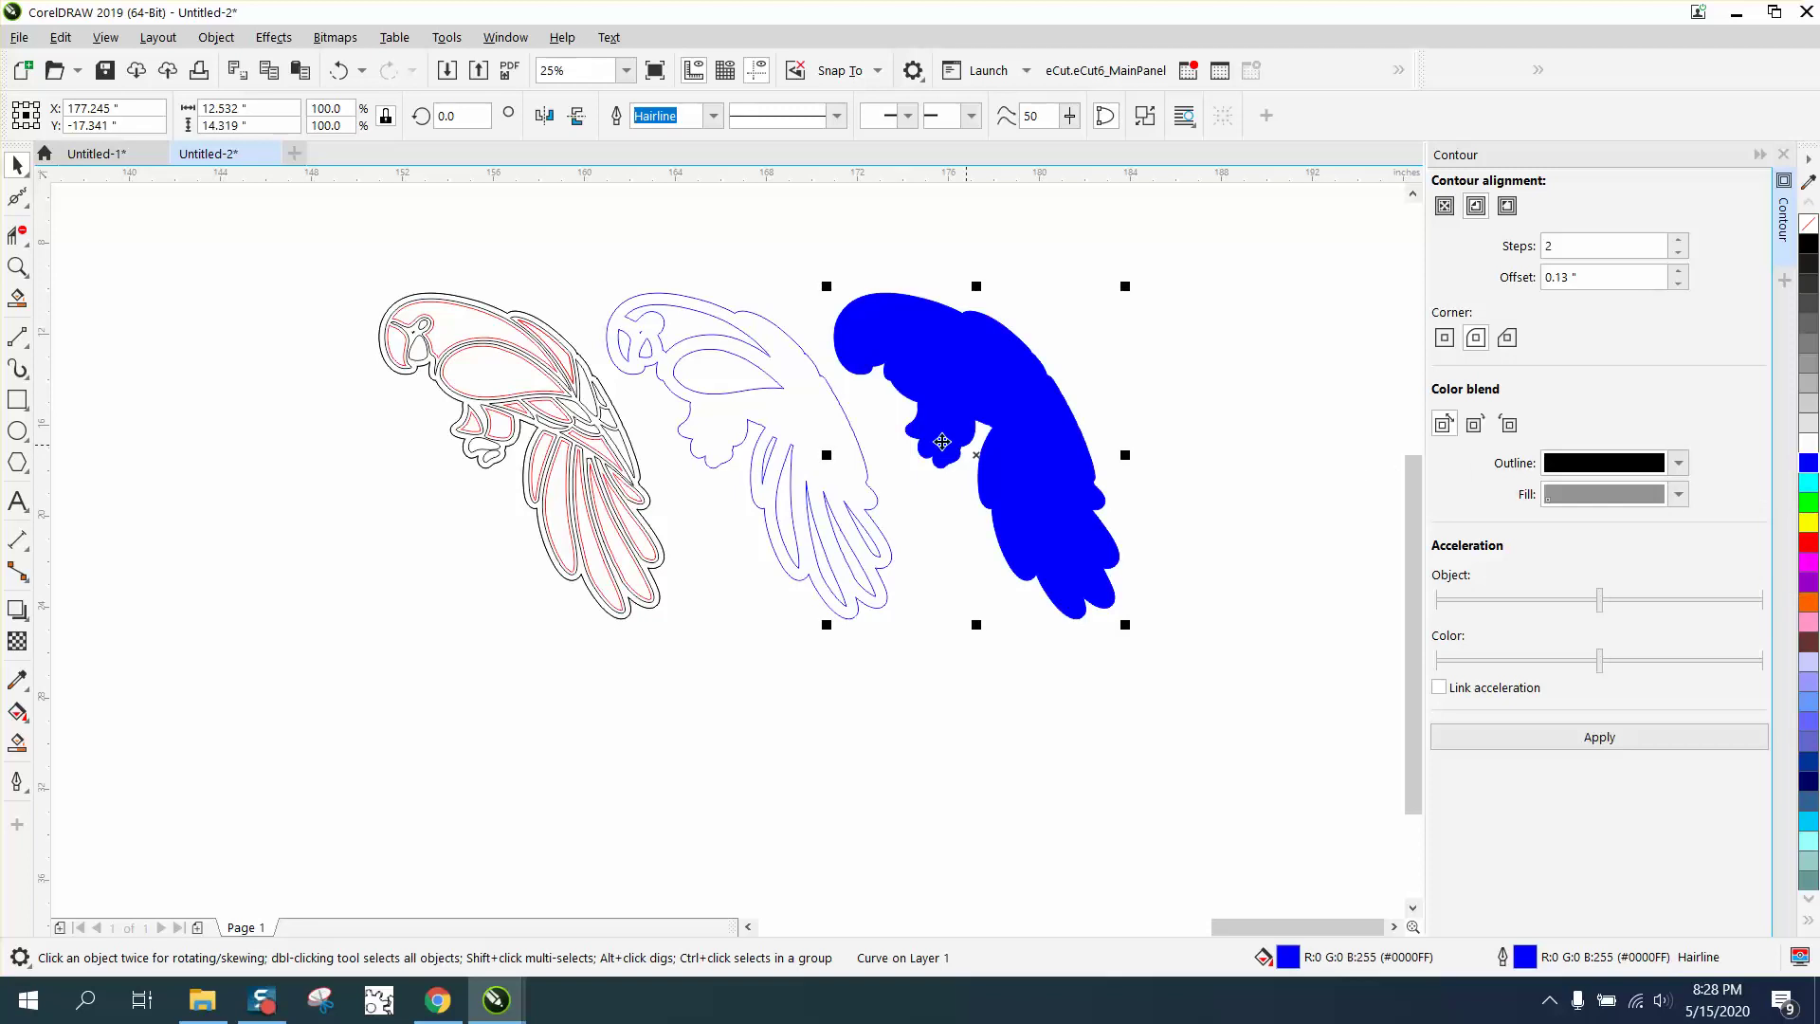
# - Smart Fill the middle parrot, color it cyan, and nudge it onto the blue silhouette
pyautogui.click(17, 267)
pyautogui.moveTo(571, 258); pyautogui.dragTo(977, 679)
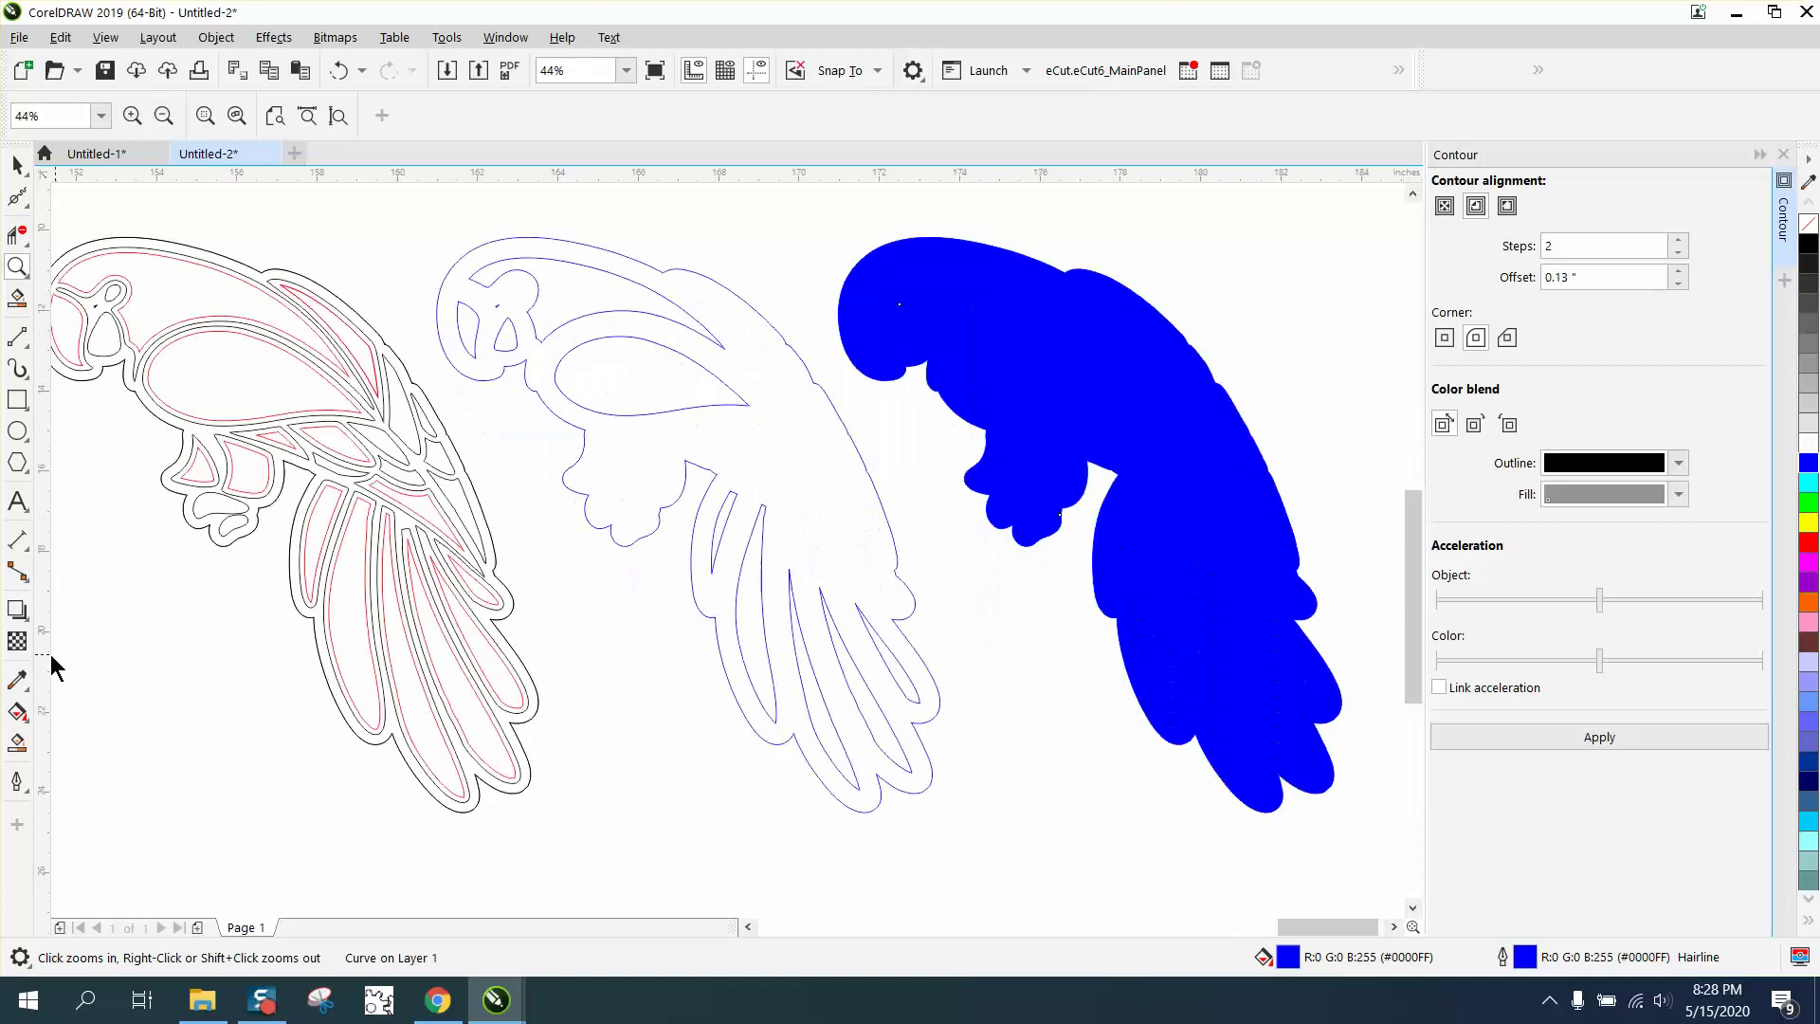
pyautogui.click(17, 742)
pyautogui.click(613, 512)
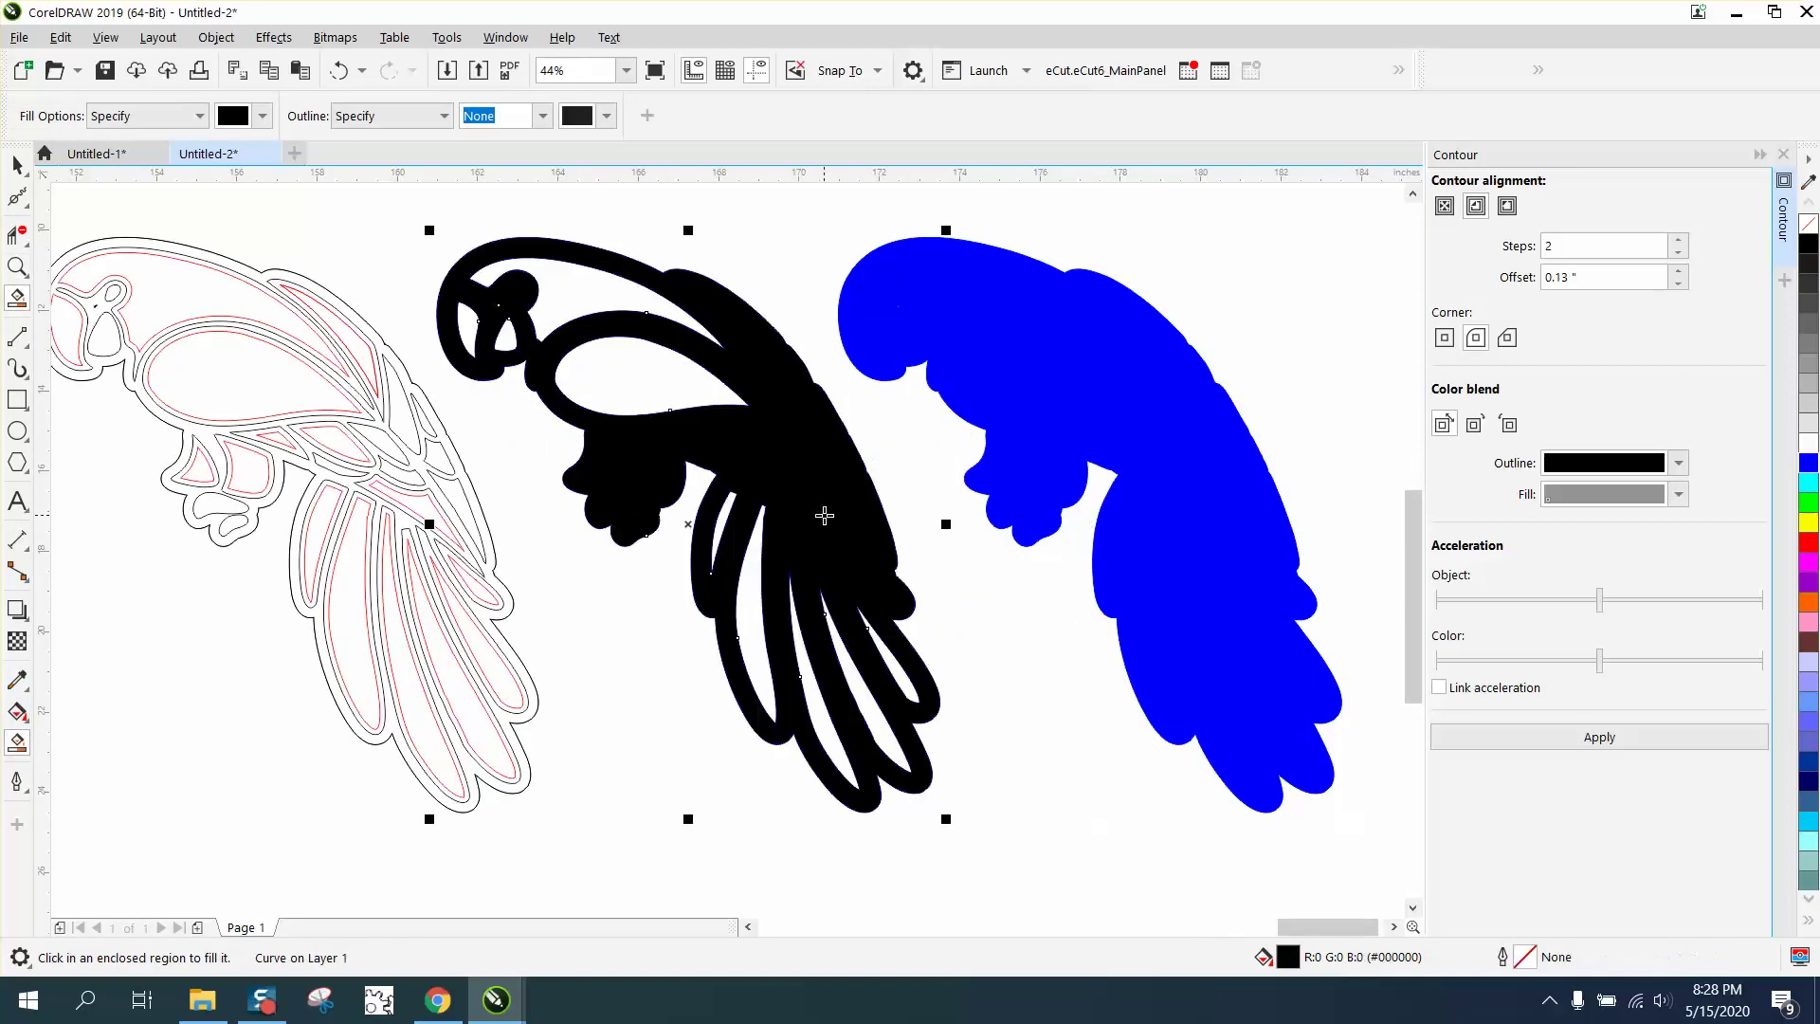
pyautogui.click(1809, 483)
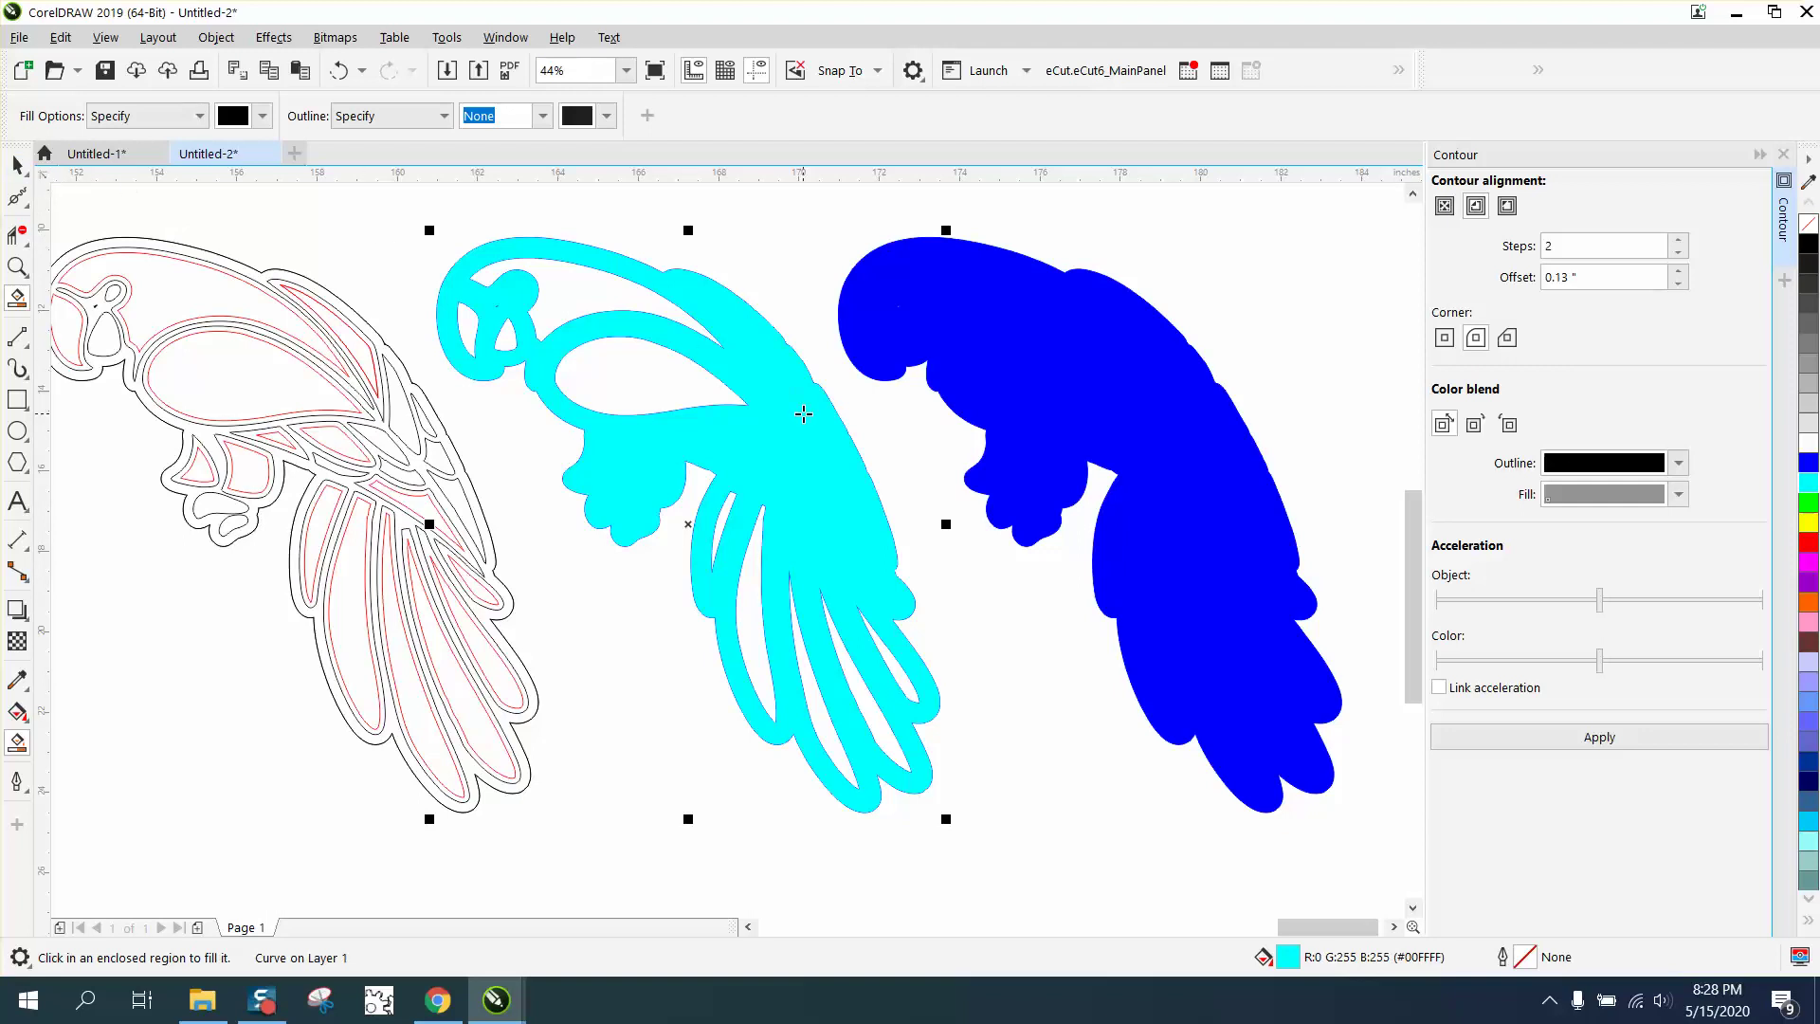
pyautogui.press('space')
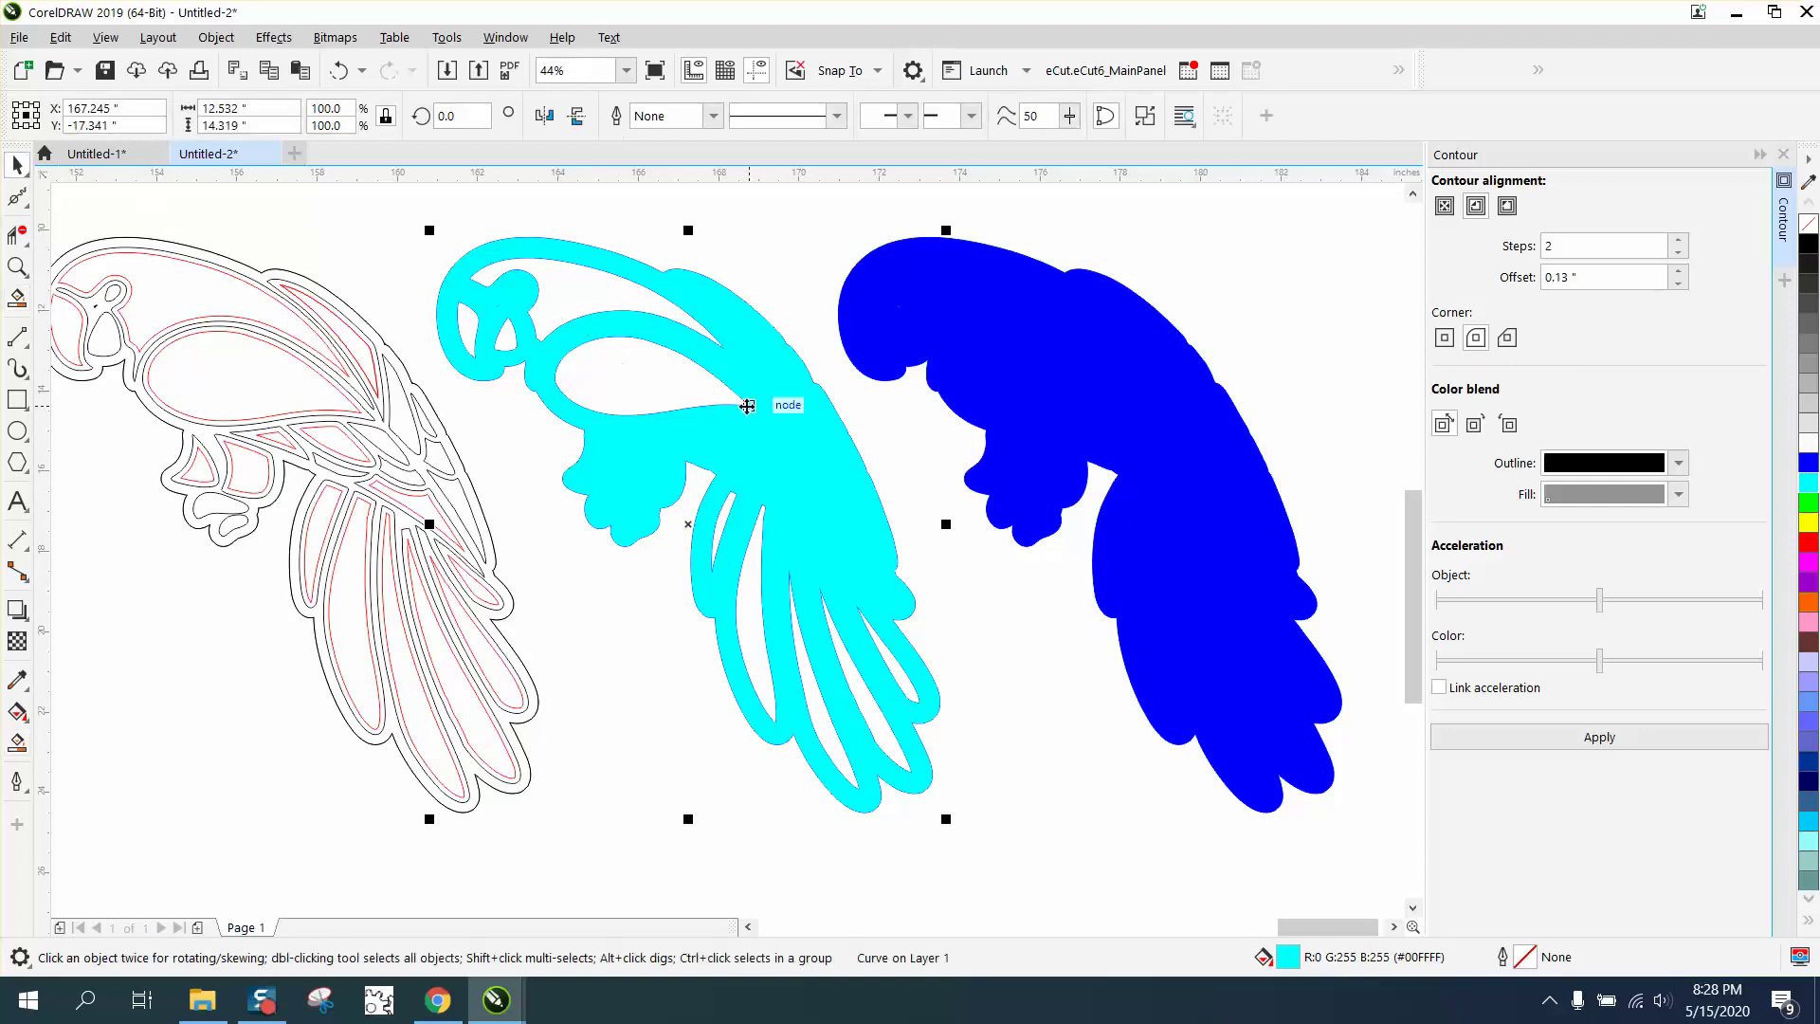
pyautogui.click(754, 406)
pyautogui.hotkey('shift', 'Right')
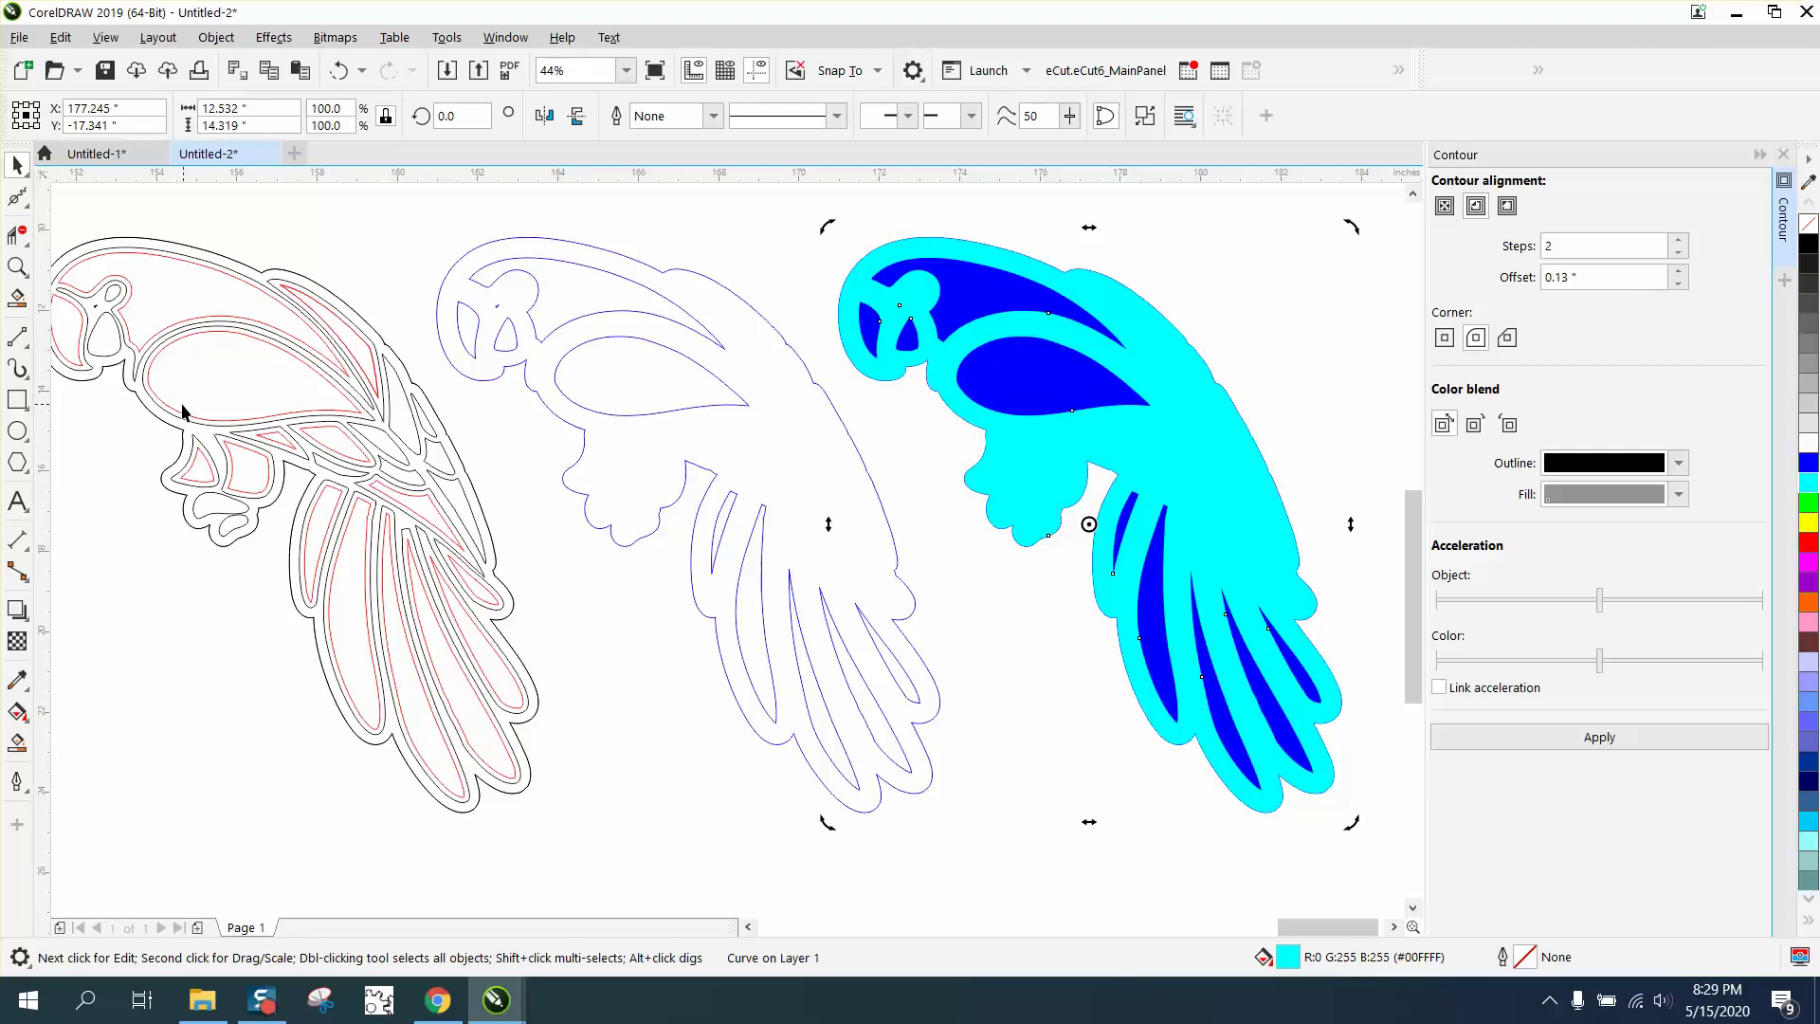
# - Smart Fill the teardrop wing, color it green, and nudge it onto the cyan parrot
pyautogui.click(19, 740)
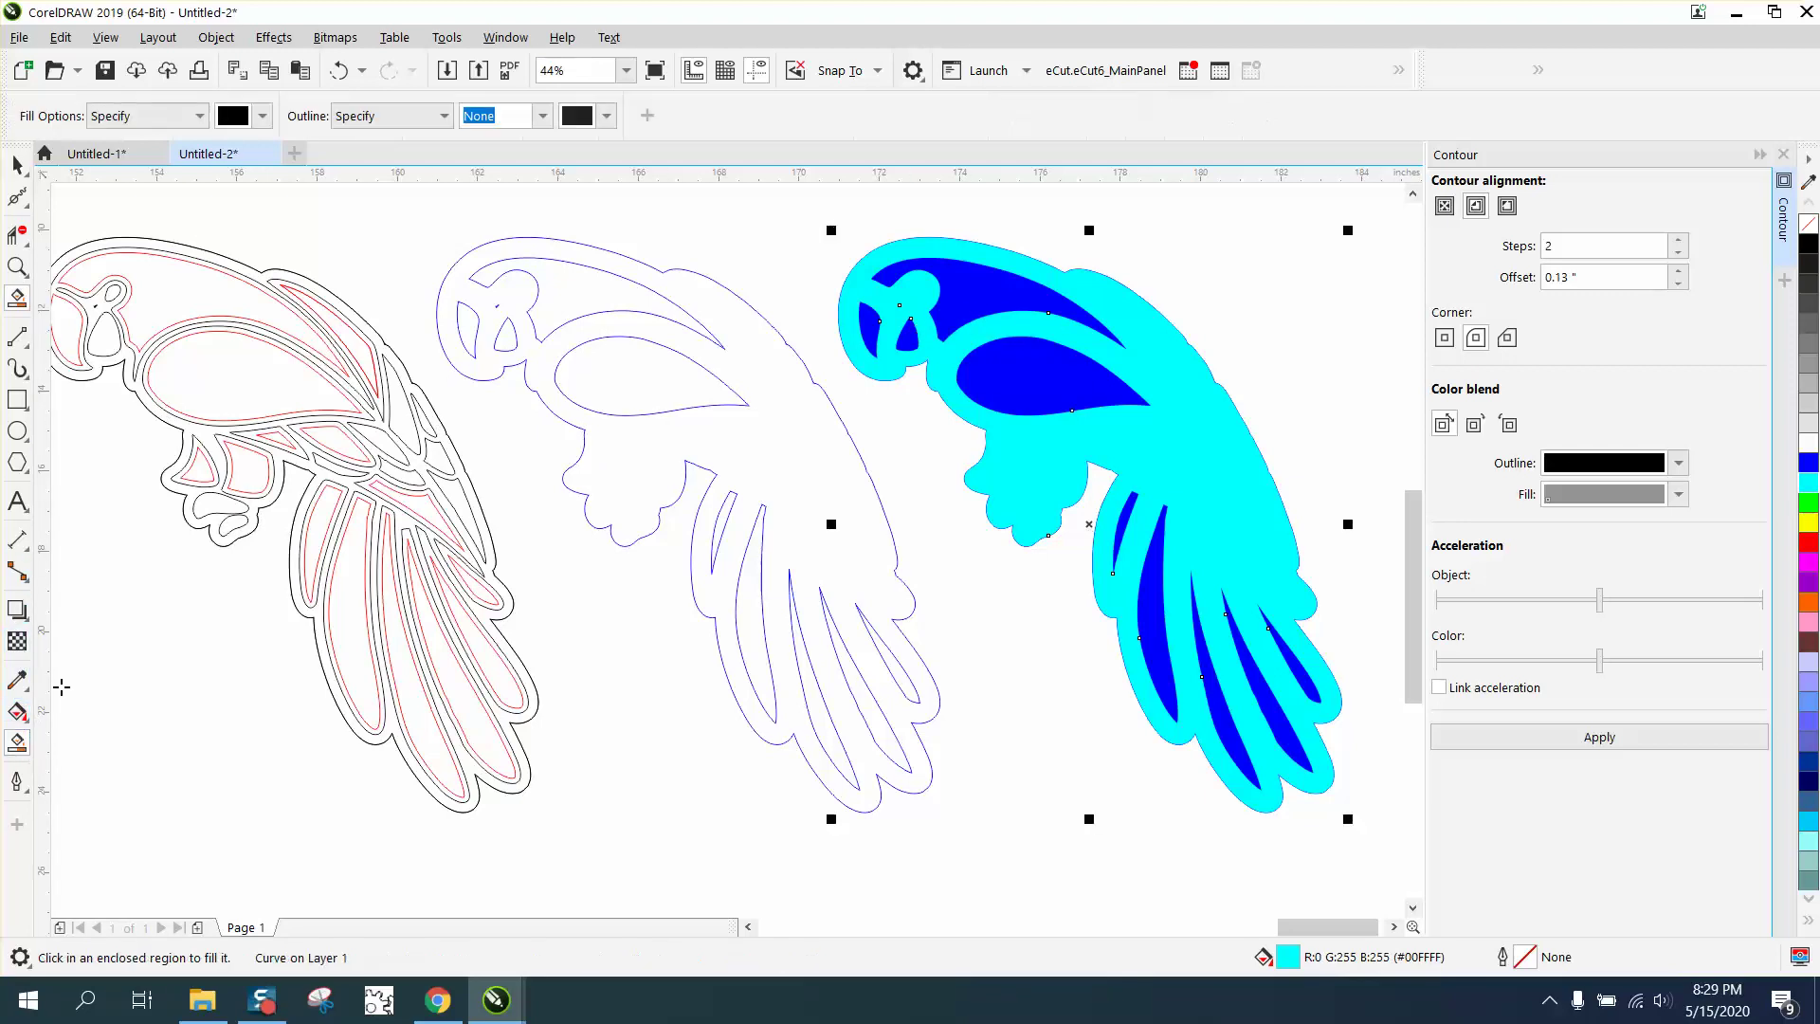
pyautogui.click(200, 422)
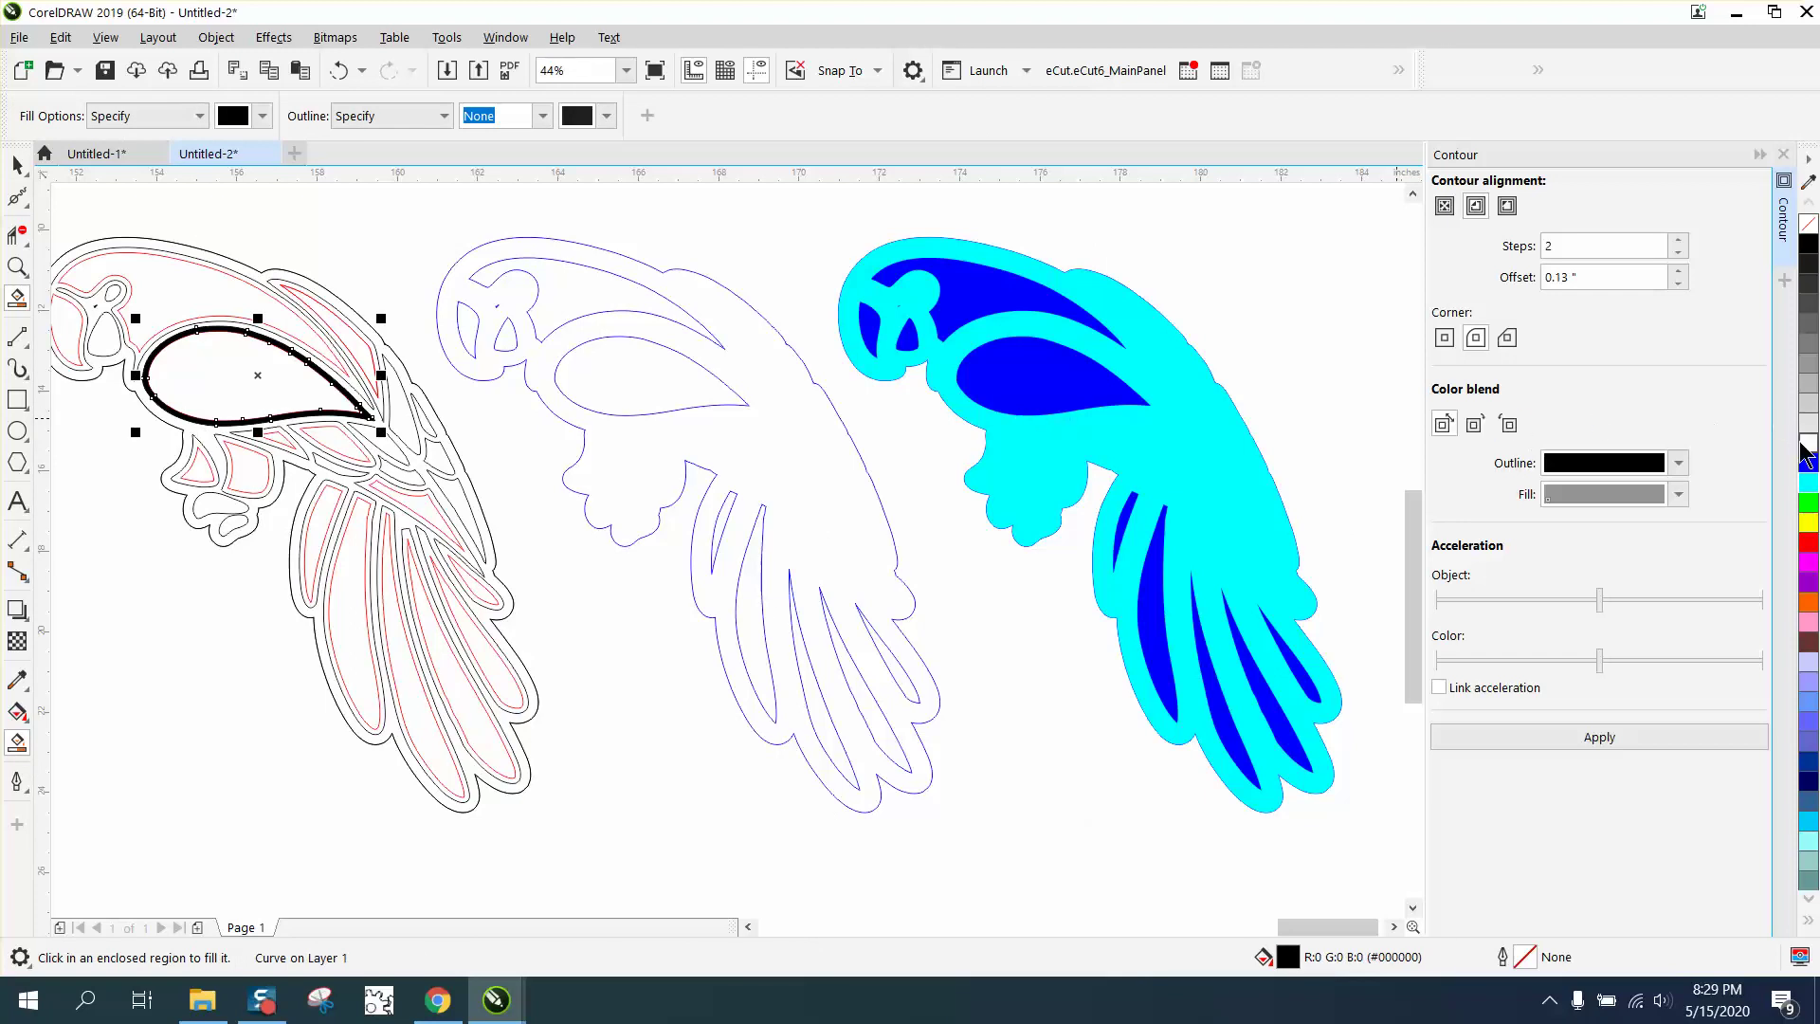
pyautogui.click(1808, 502)
pyautogui.press('Right')
pyautogui.press('Right')
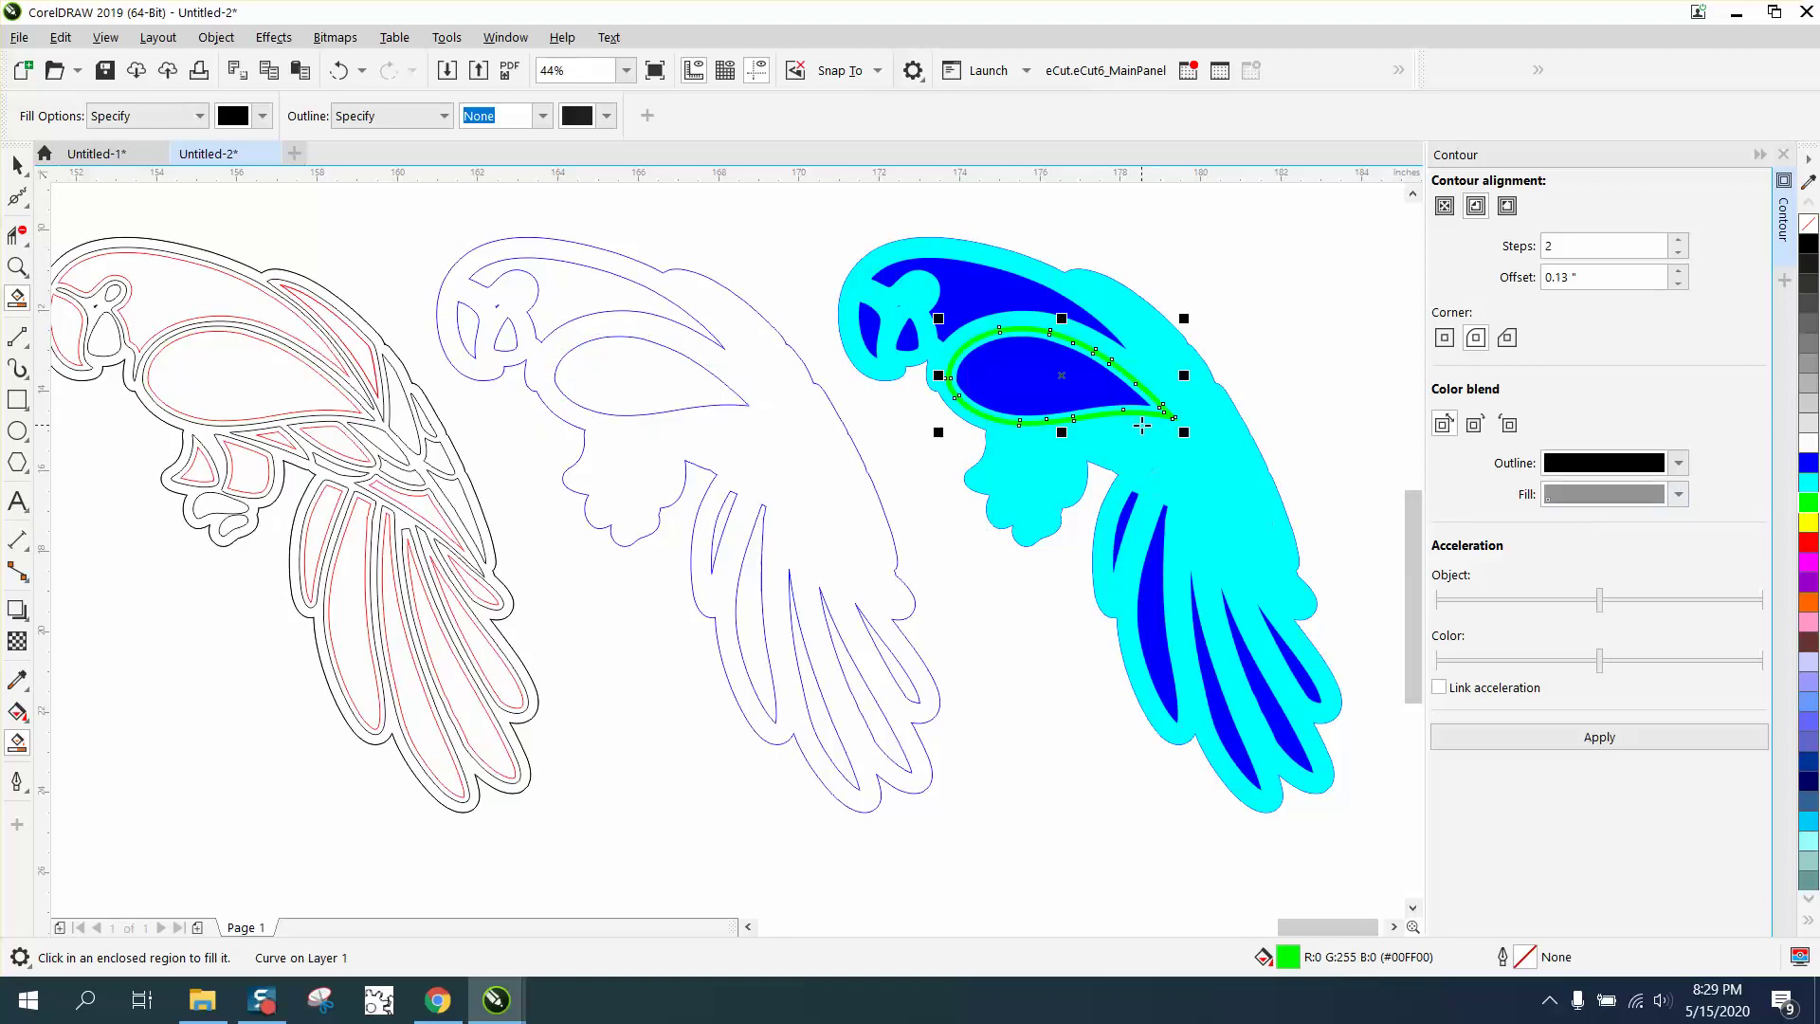
pyautogui.scroll(-3, 858, 464)
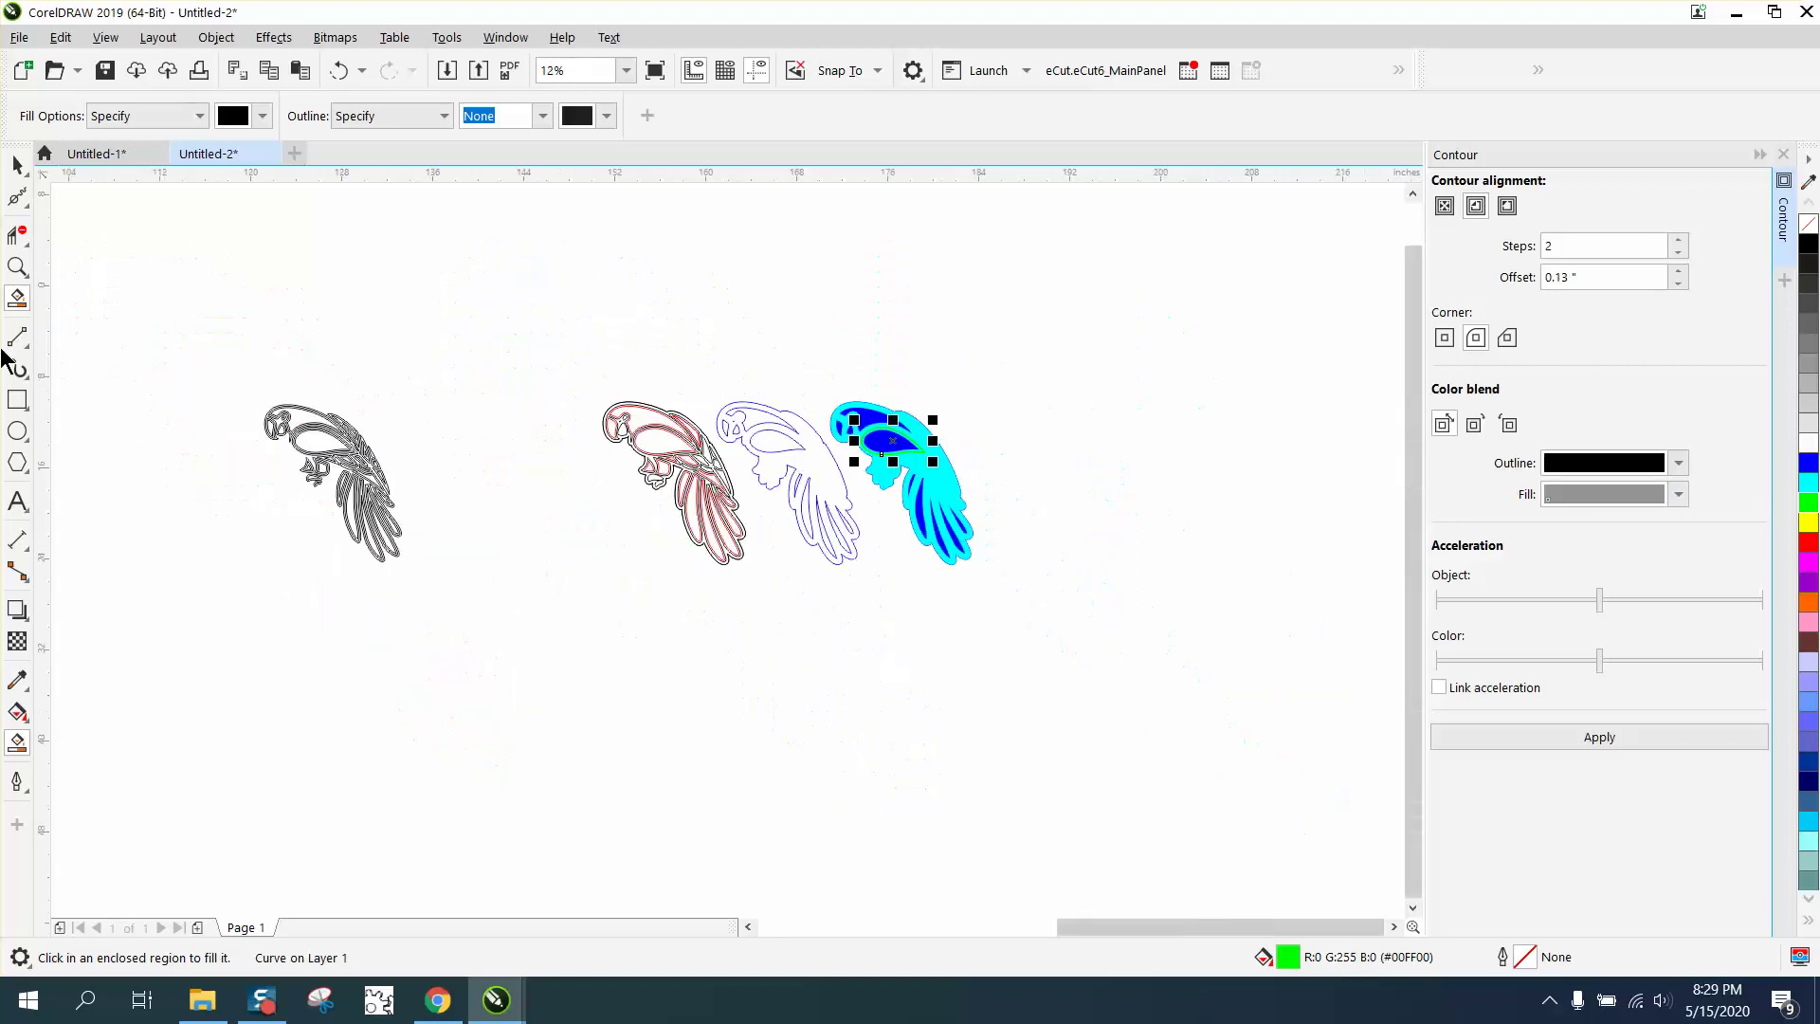
pyautogui.click(391, 327)
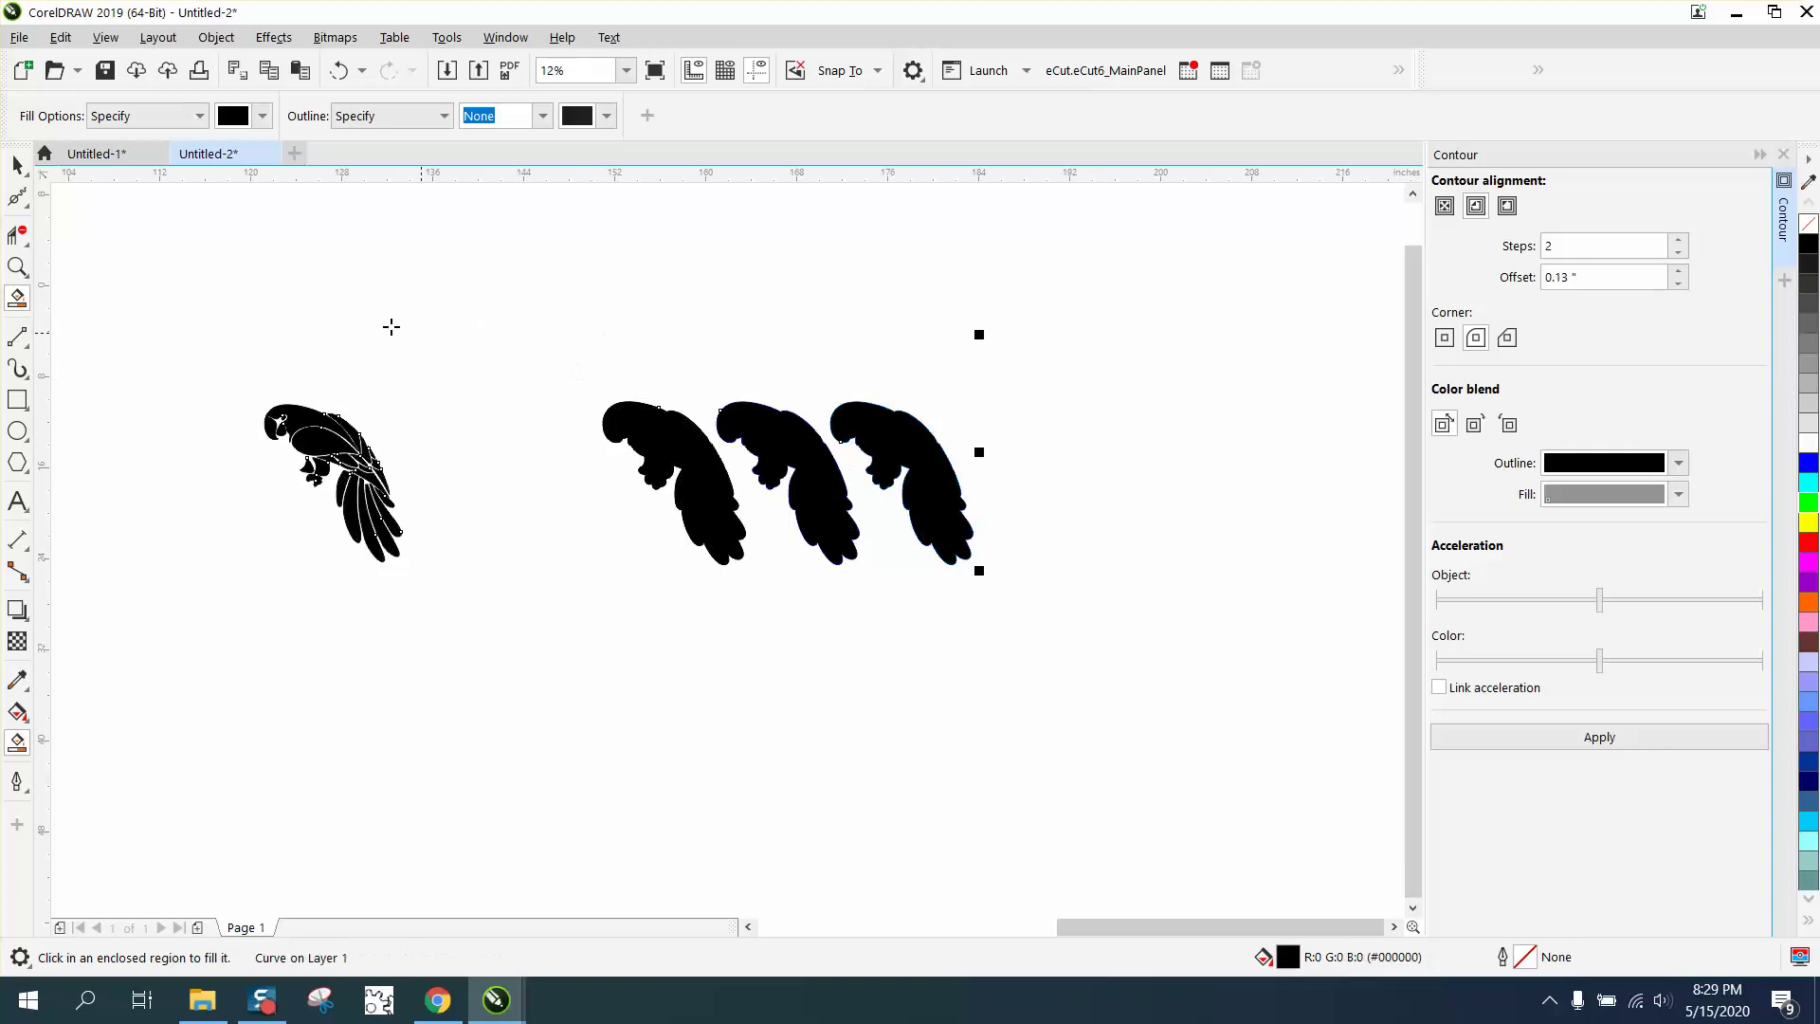
pyautogui.click(340, 71)
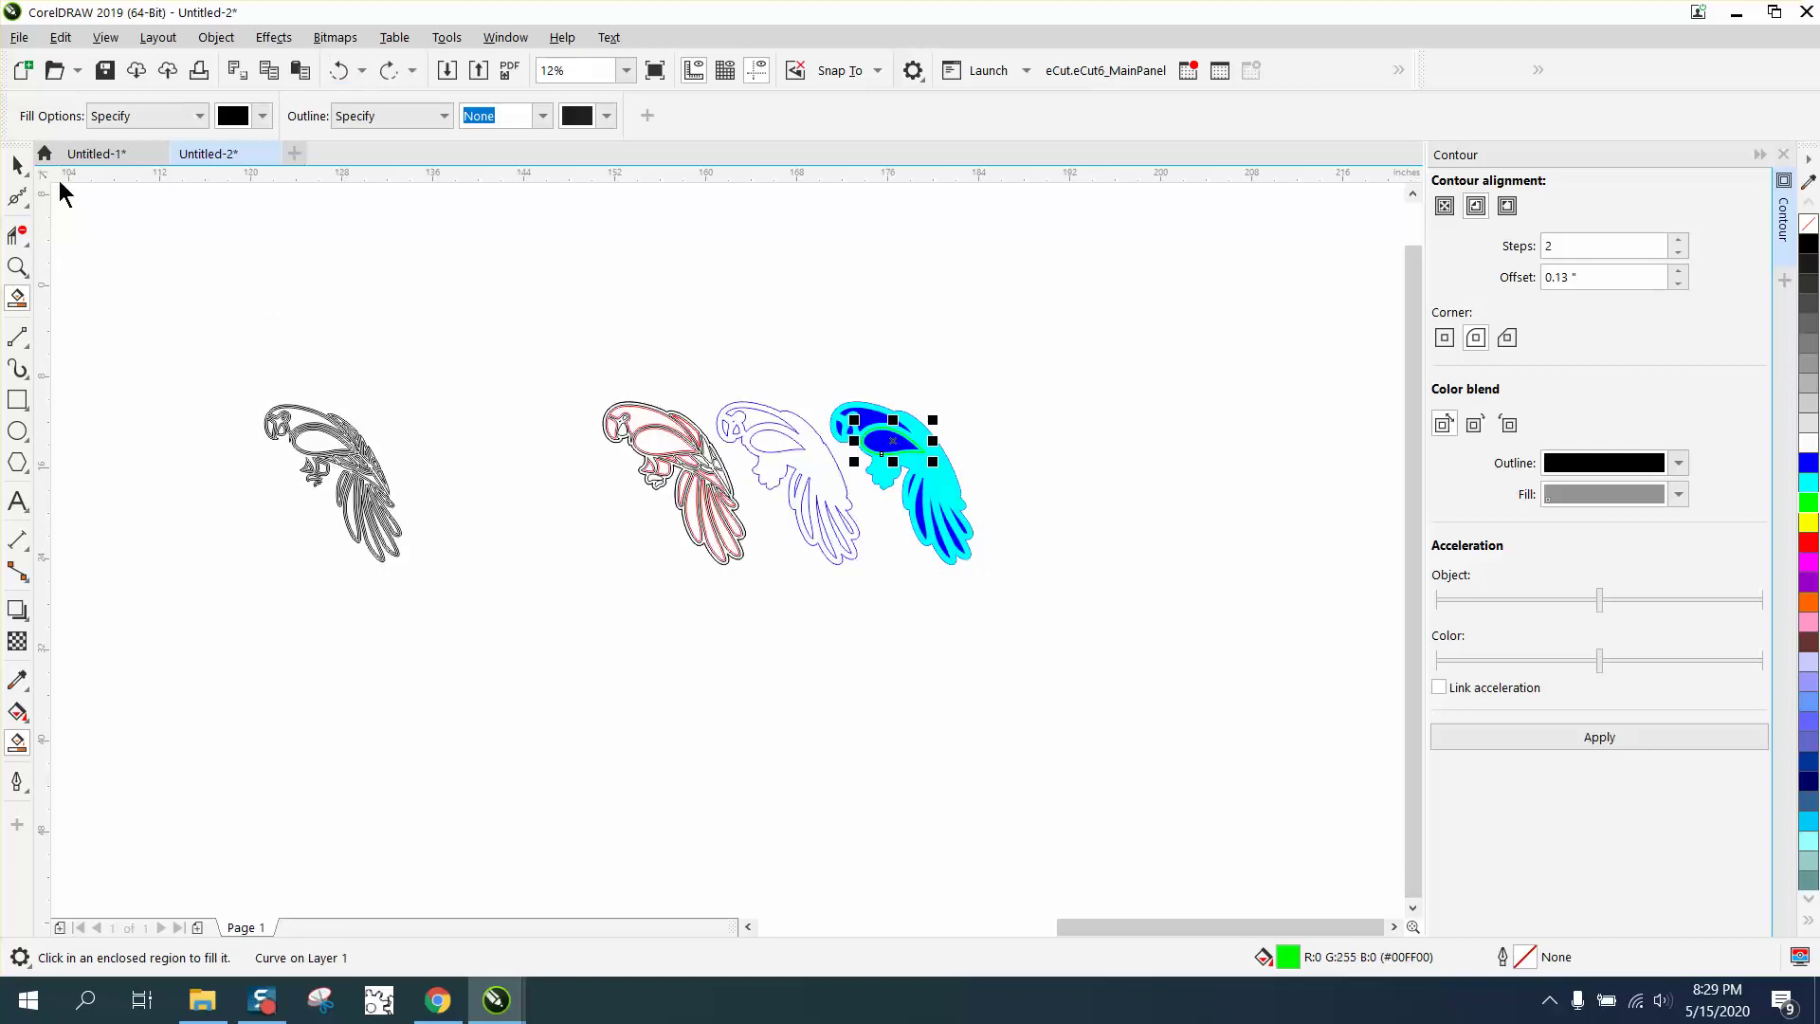
# - Zoom in on the row of parrots to review the layered result
pyautogui.click(17, 267)
pyautogui.moveTo(564, 374); pyautogui.dragTo(976, 643)
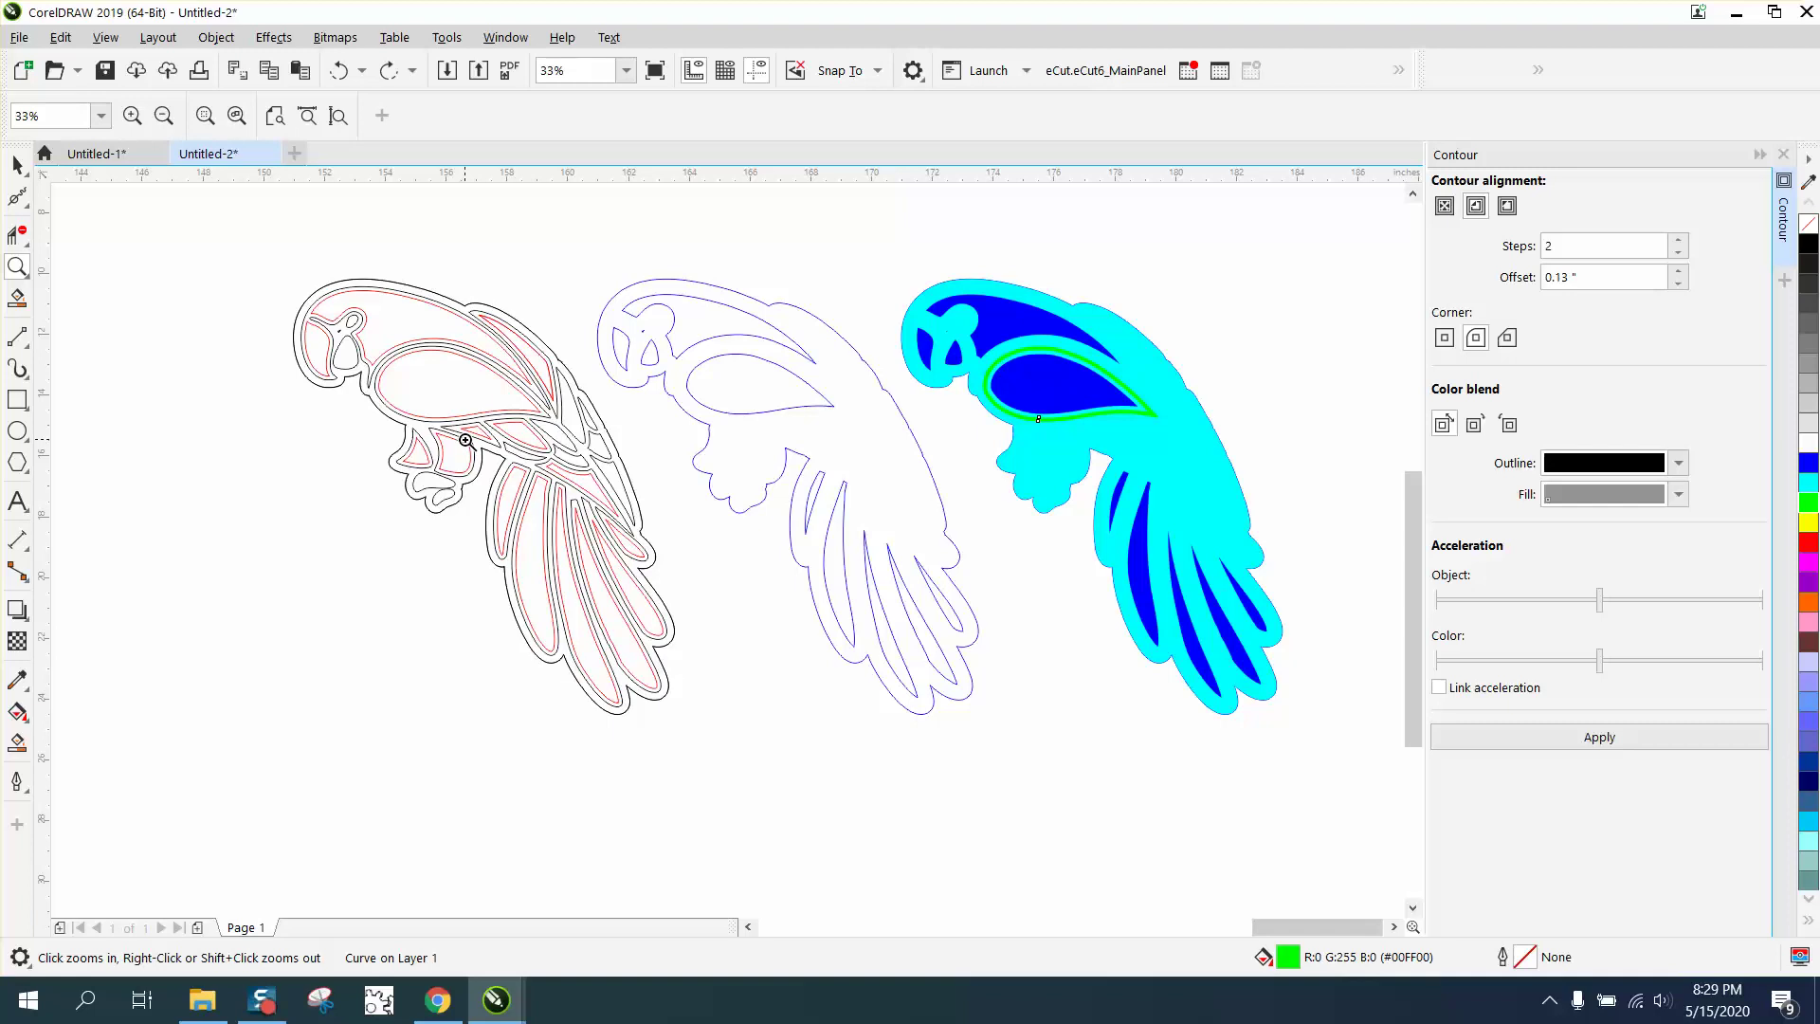
pyautogui.scroll(-3, 465, 440)
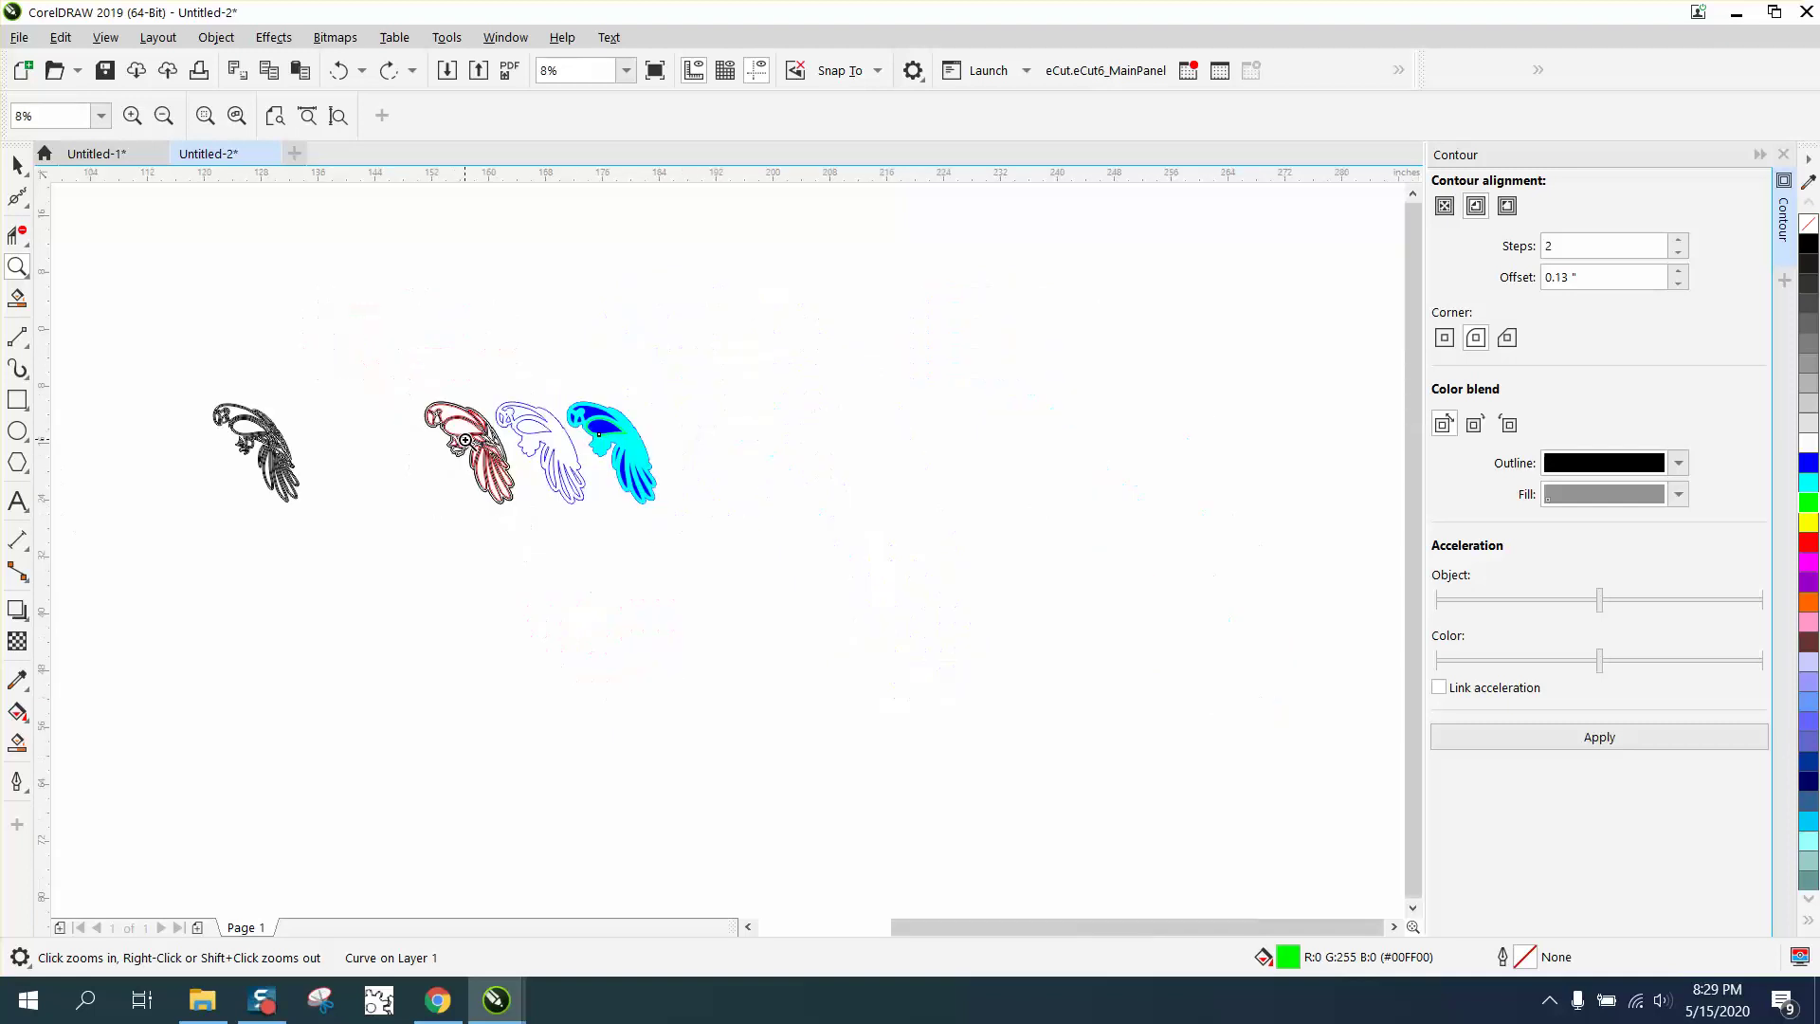
pyautogui.scroll(-3, 464, 440)
# - Zoom in on the framed layered fish photo and its body, then zoom back out to the page
pyautogui.moveTo(189, 416); pyautogui.dragTo(281, 468)
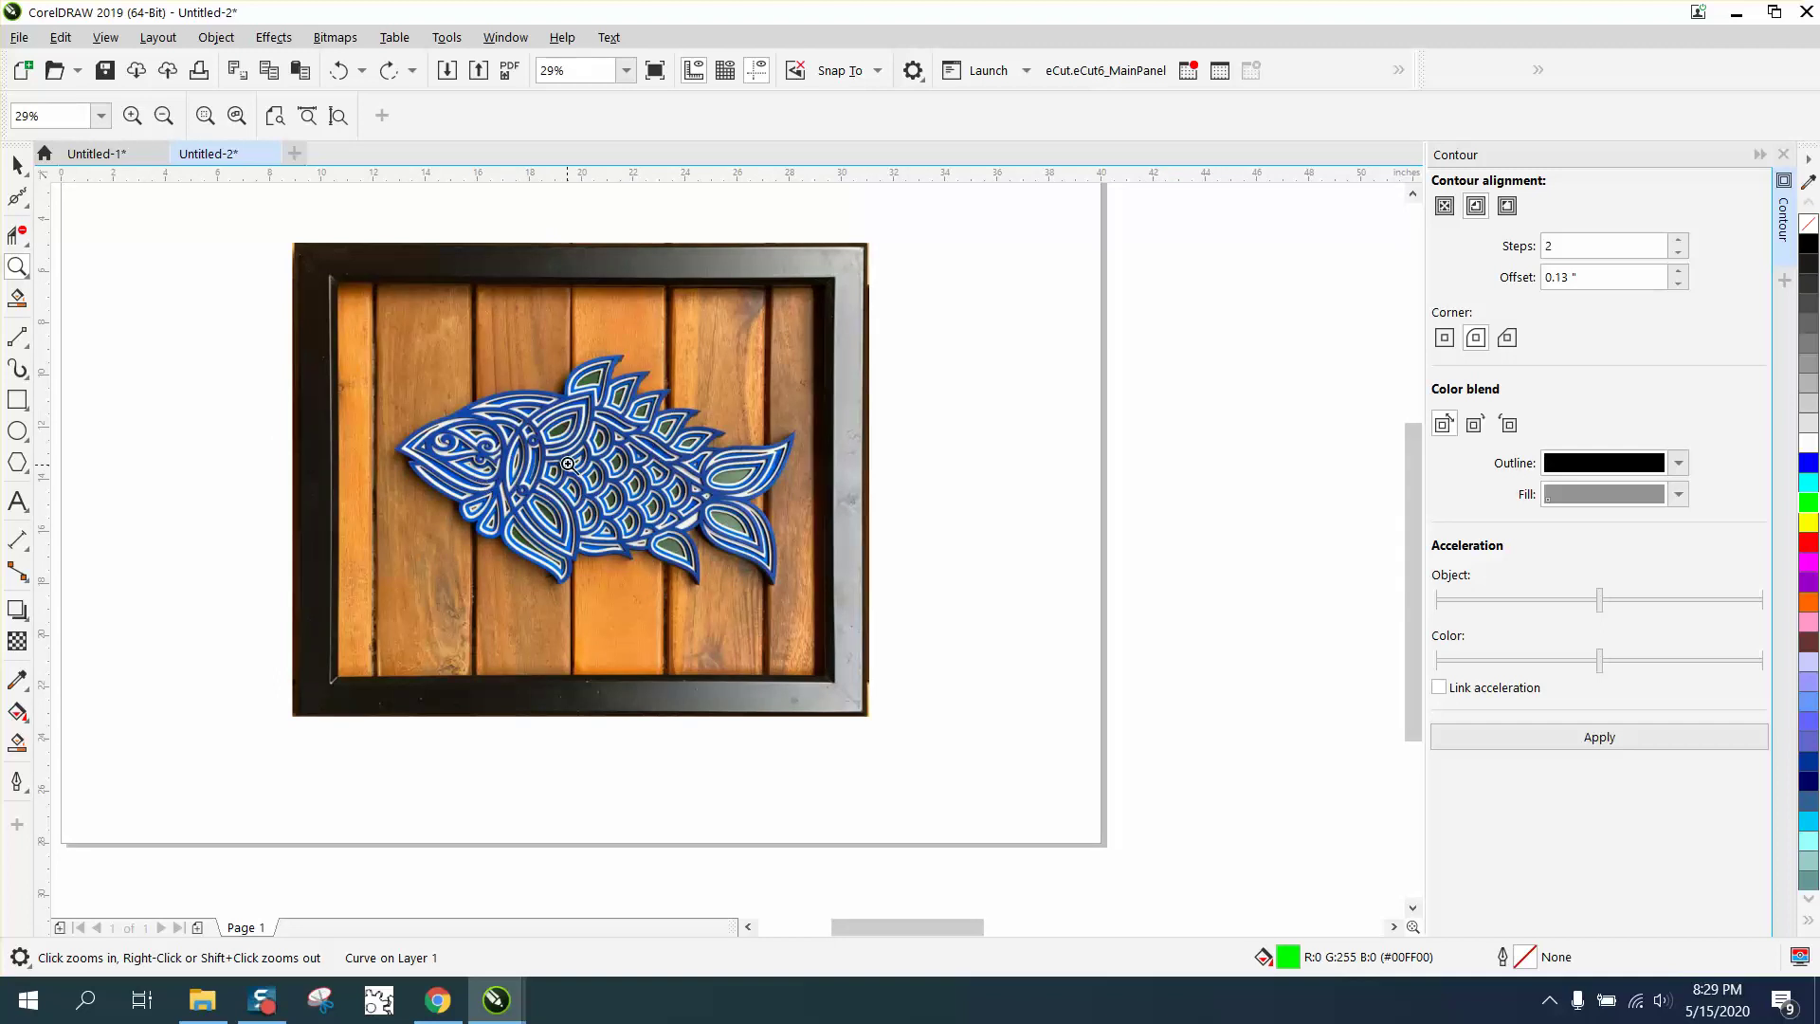
pyautogui.moveTo(401, 396); pyautogui.dragTo(806, 597)
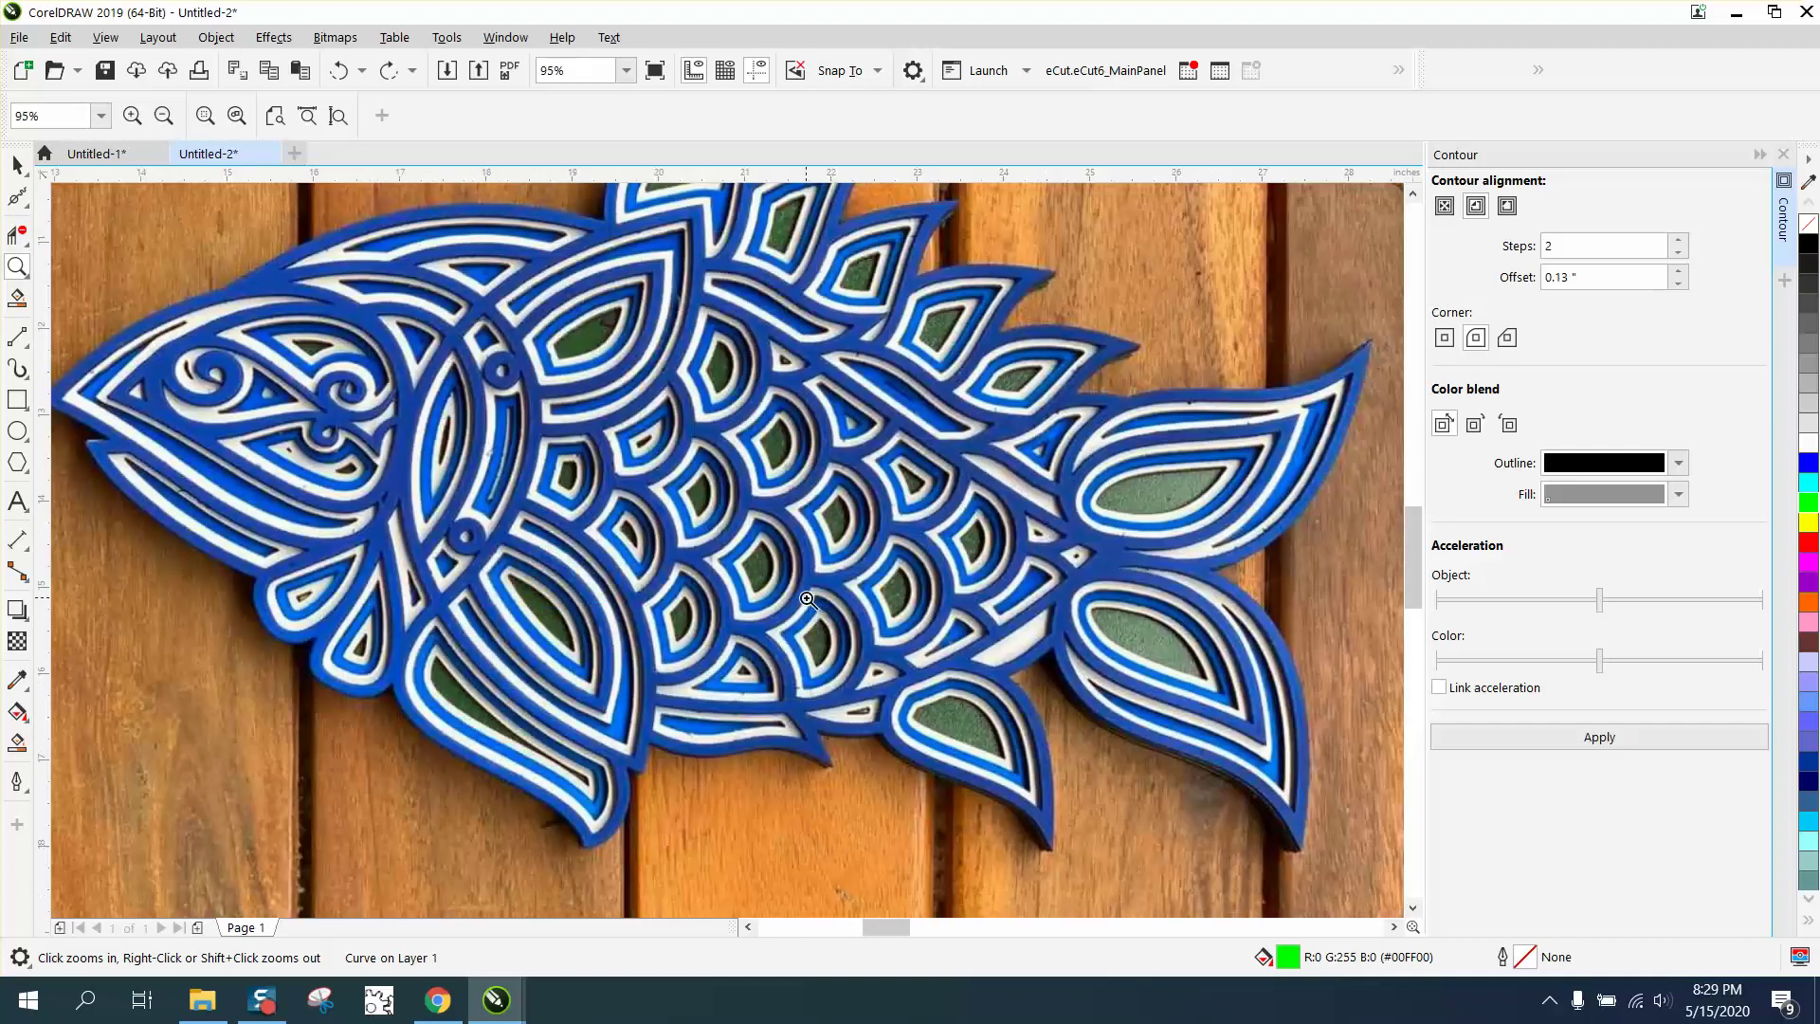
pyautogui.scroll(-1, 806, 597)
pyautogui.scroll(-2, 806, 597)
pyautogui.scroll(-2, 726, 547)
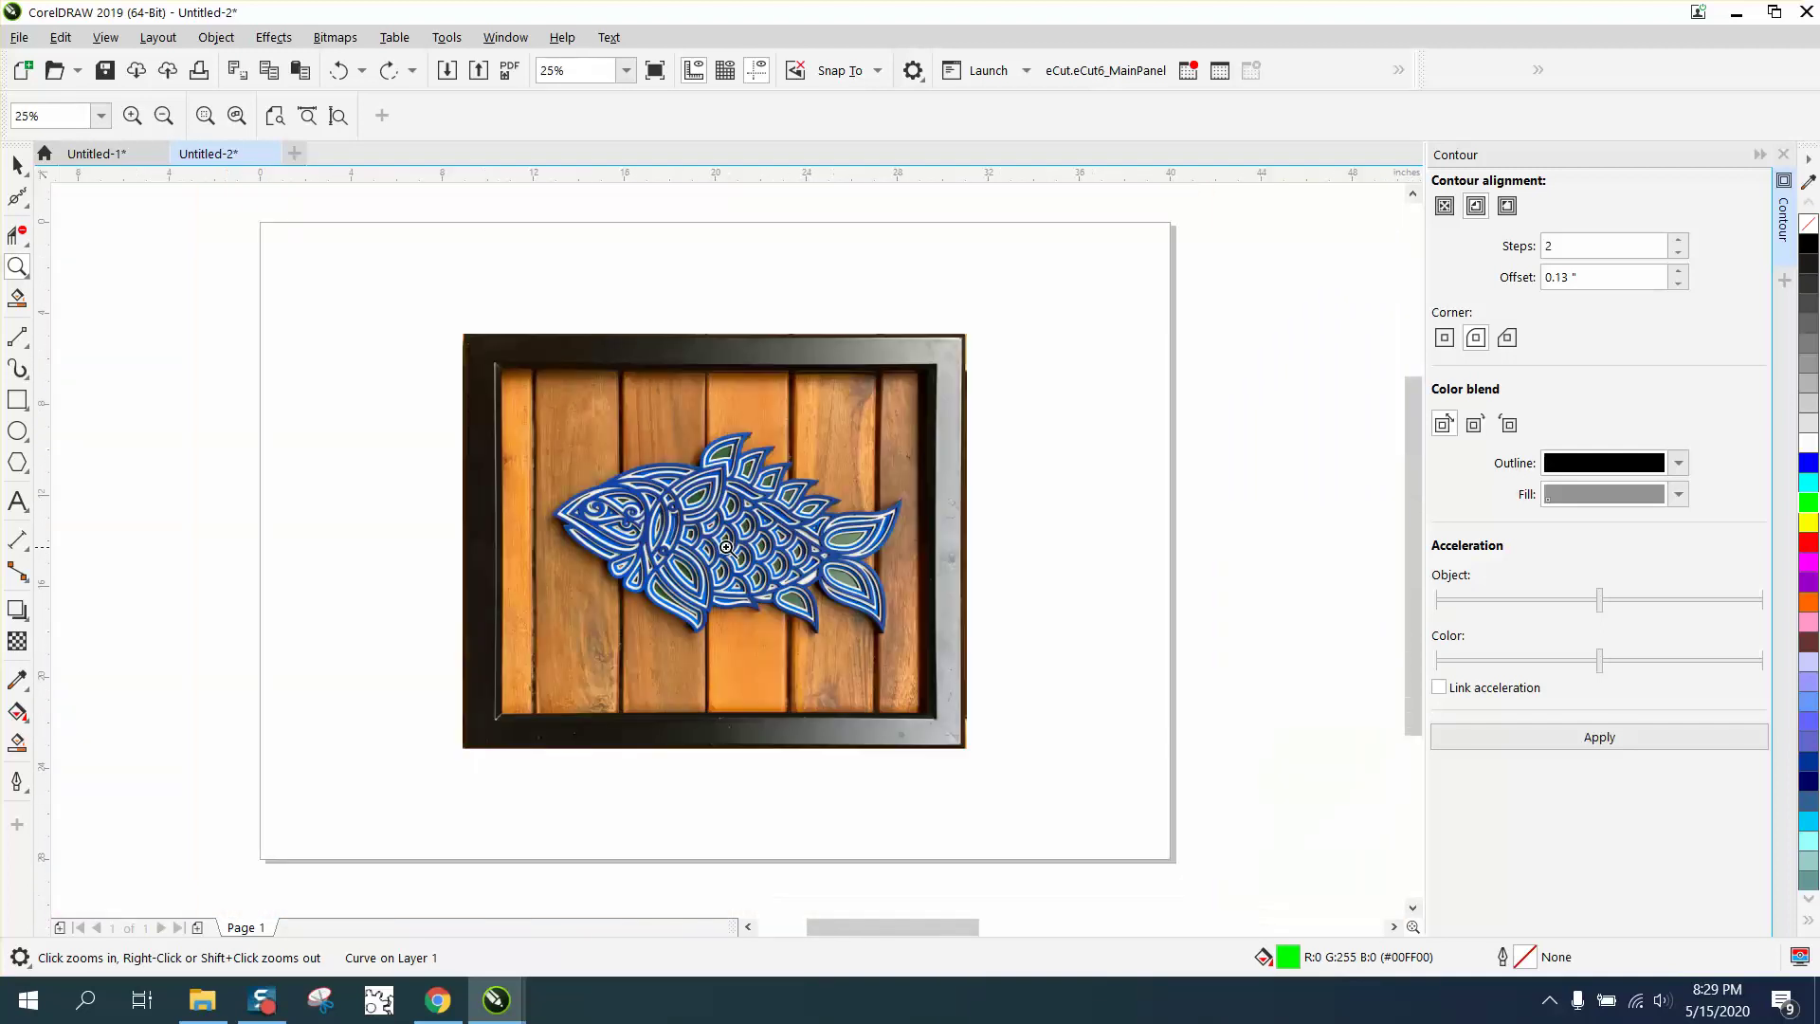